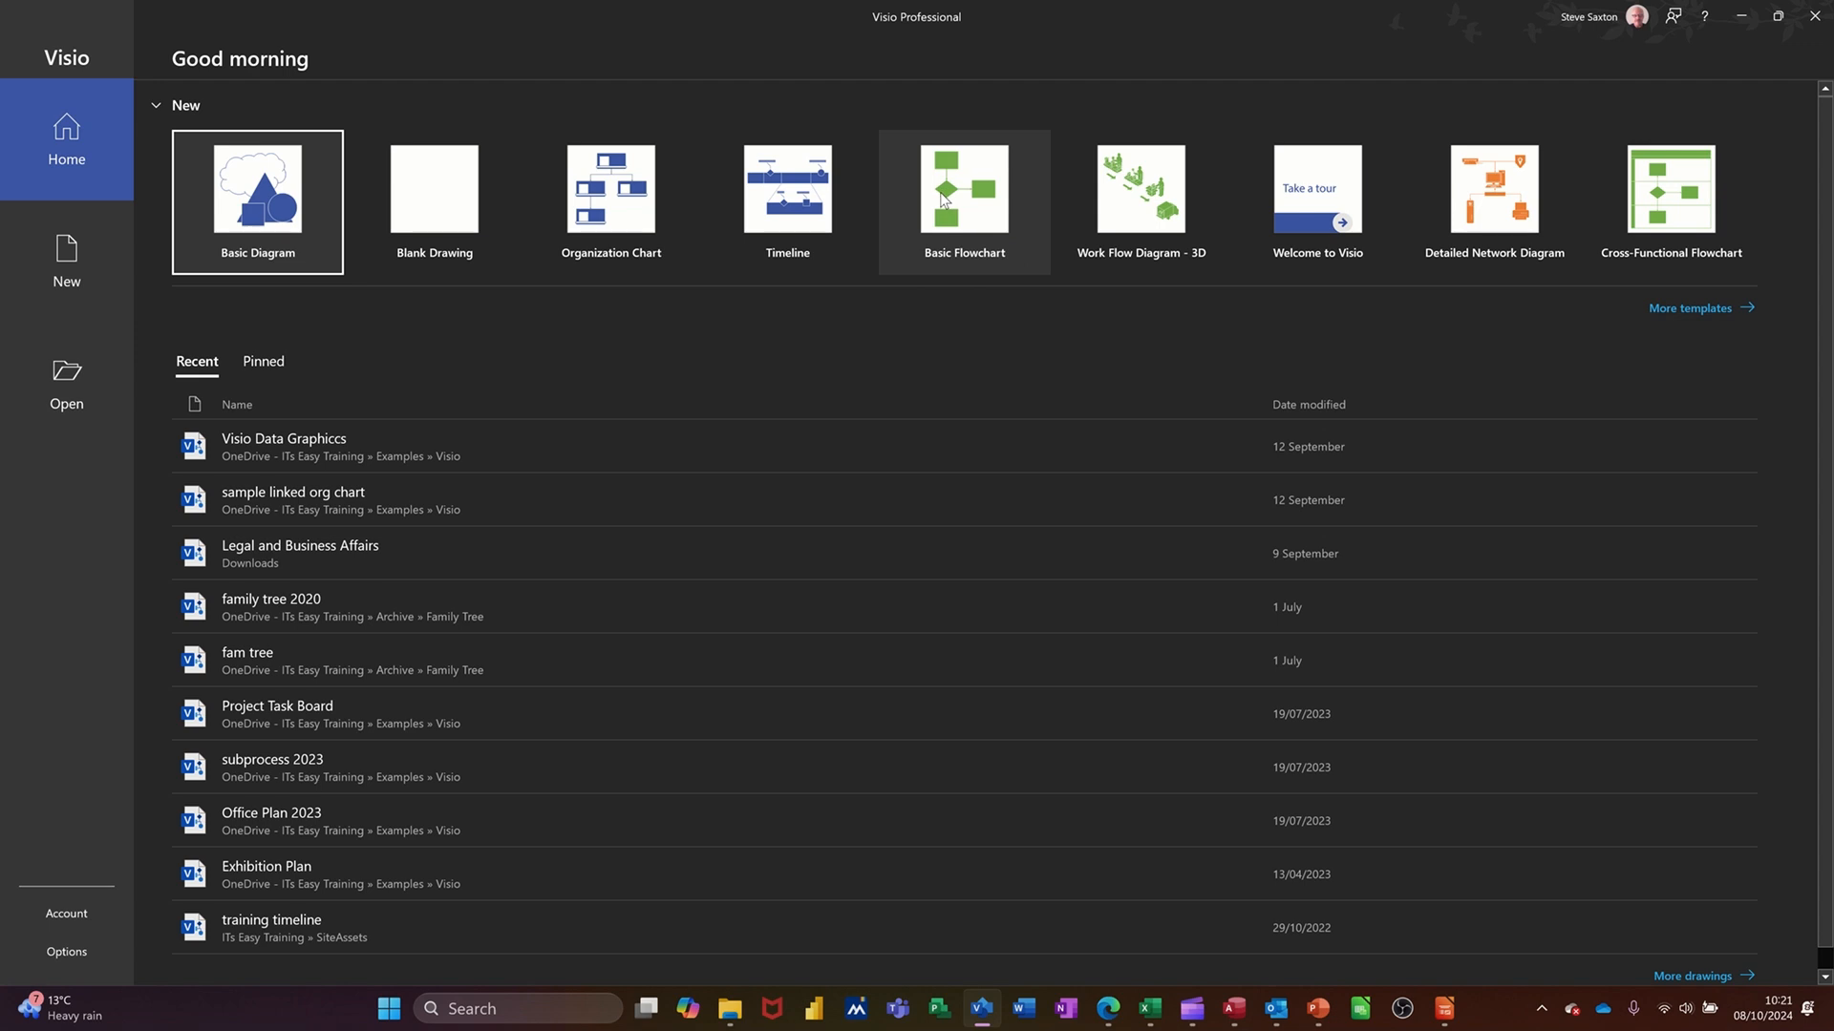
# - Create a blank Basic Flowchart drawing in metric units and close the Shape Data and Data Graphic Fields panes
pyautogui.click(84, 268)
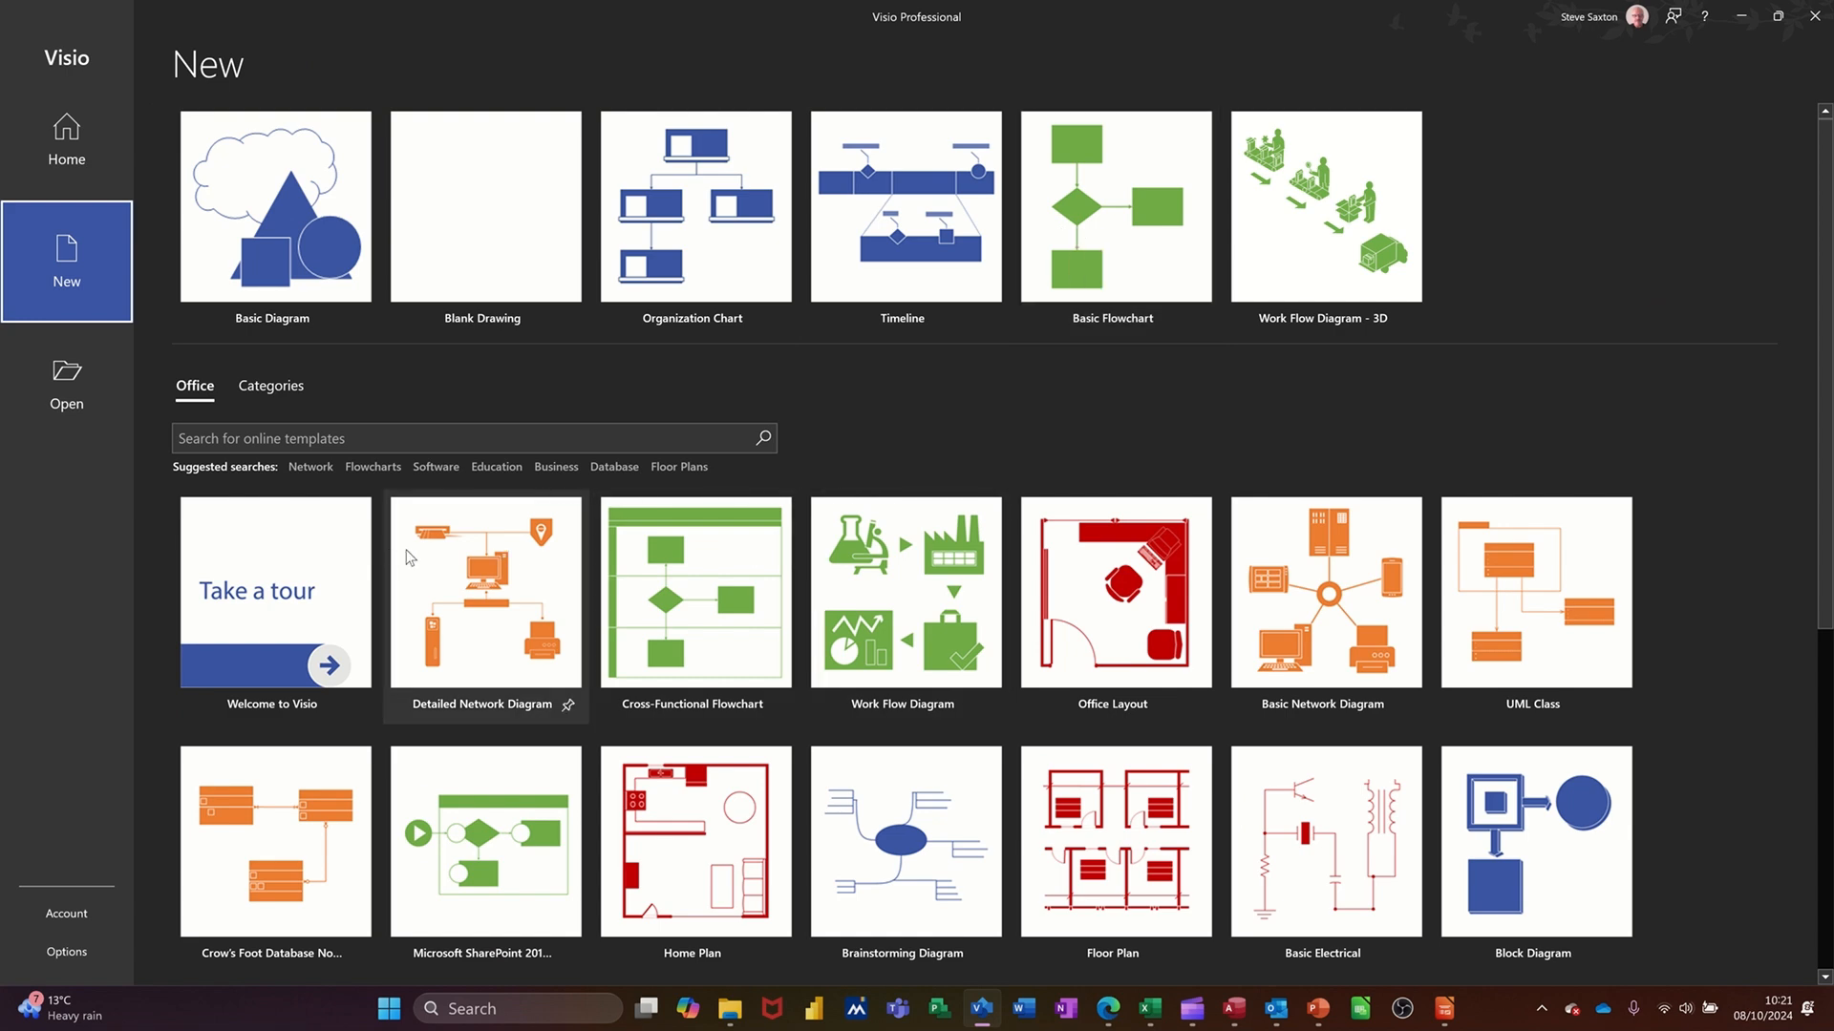
pyautogui.click(268, 386)
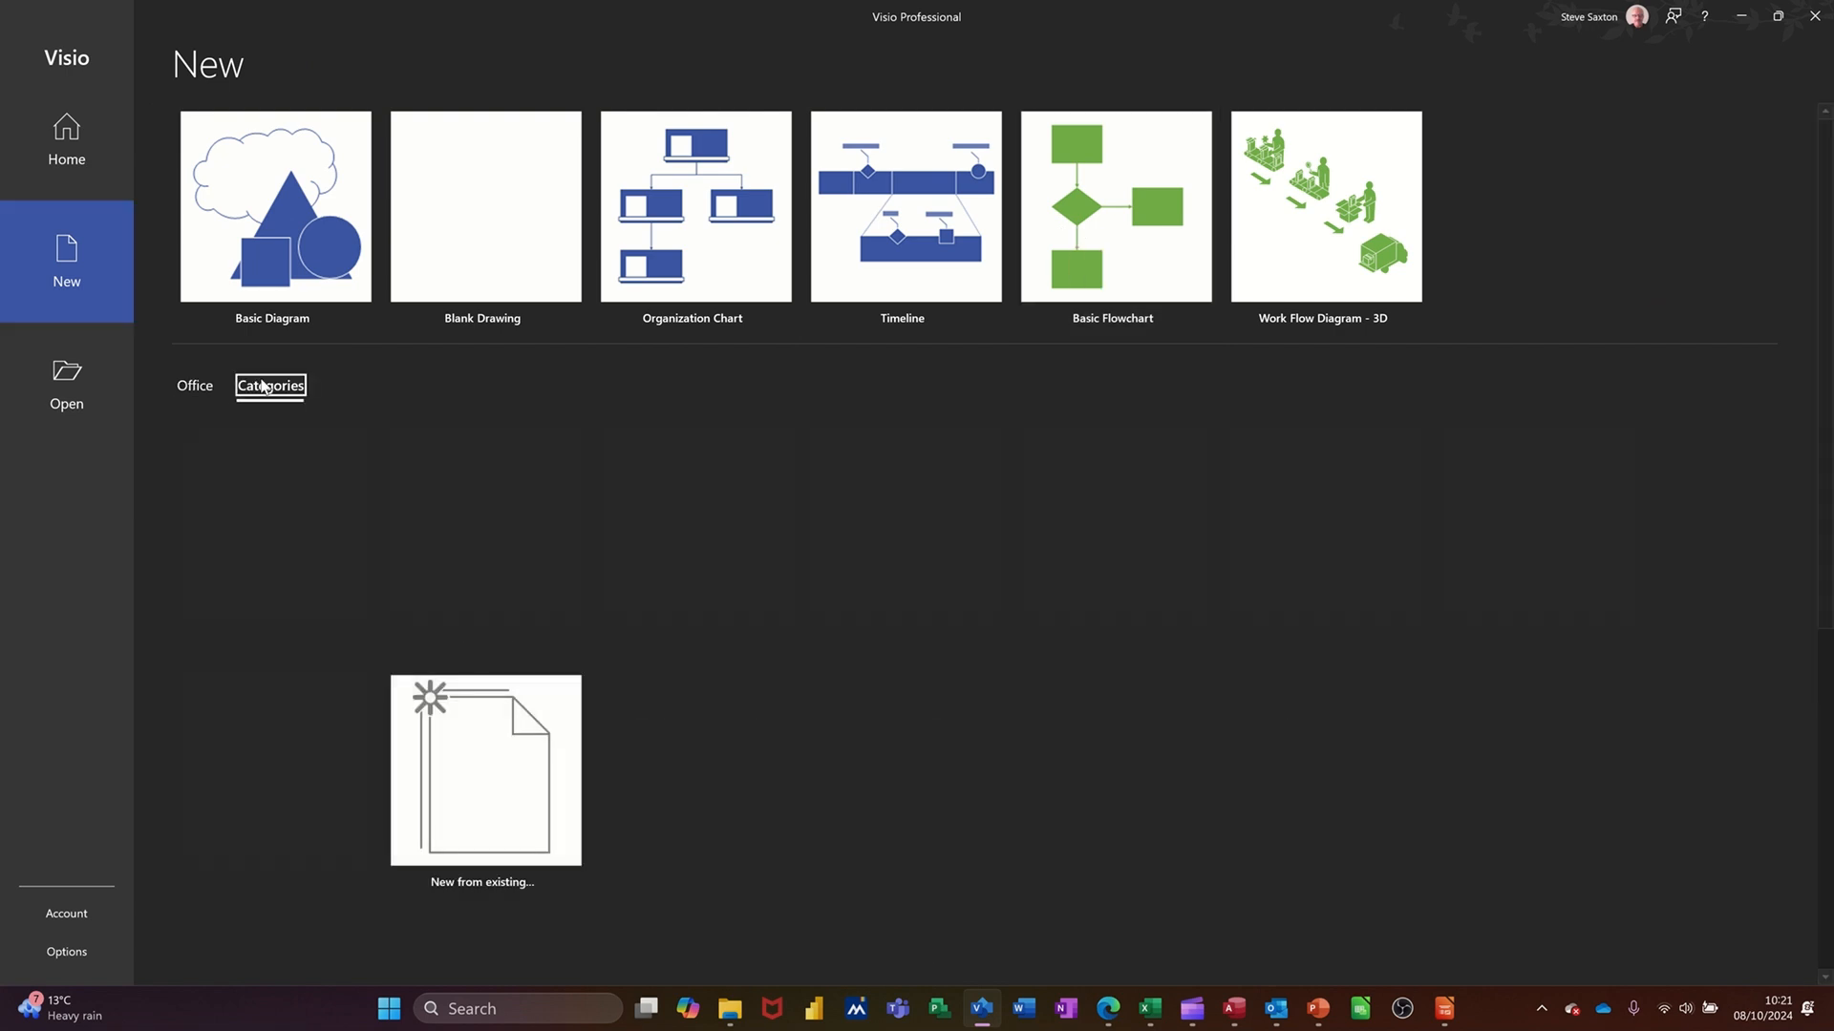
pyautogui.click(188, 388)
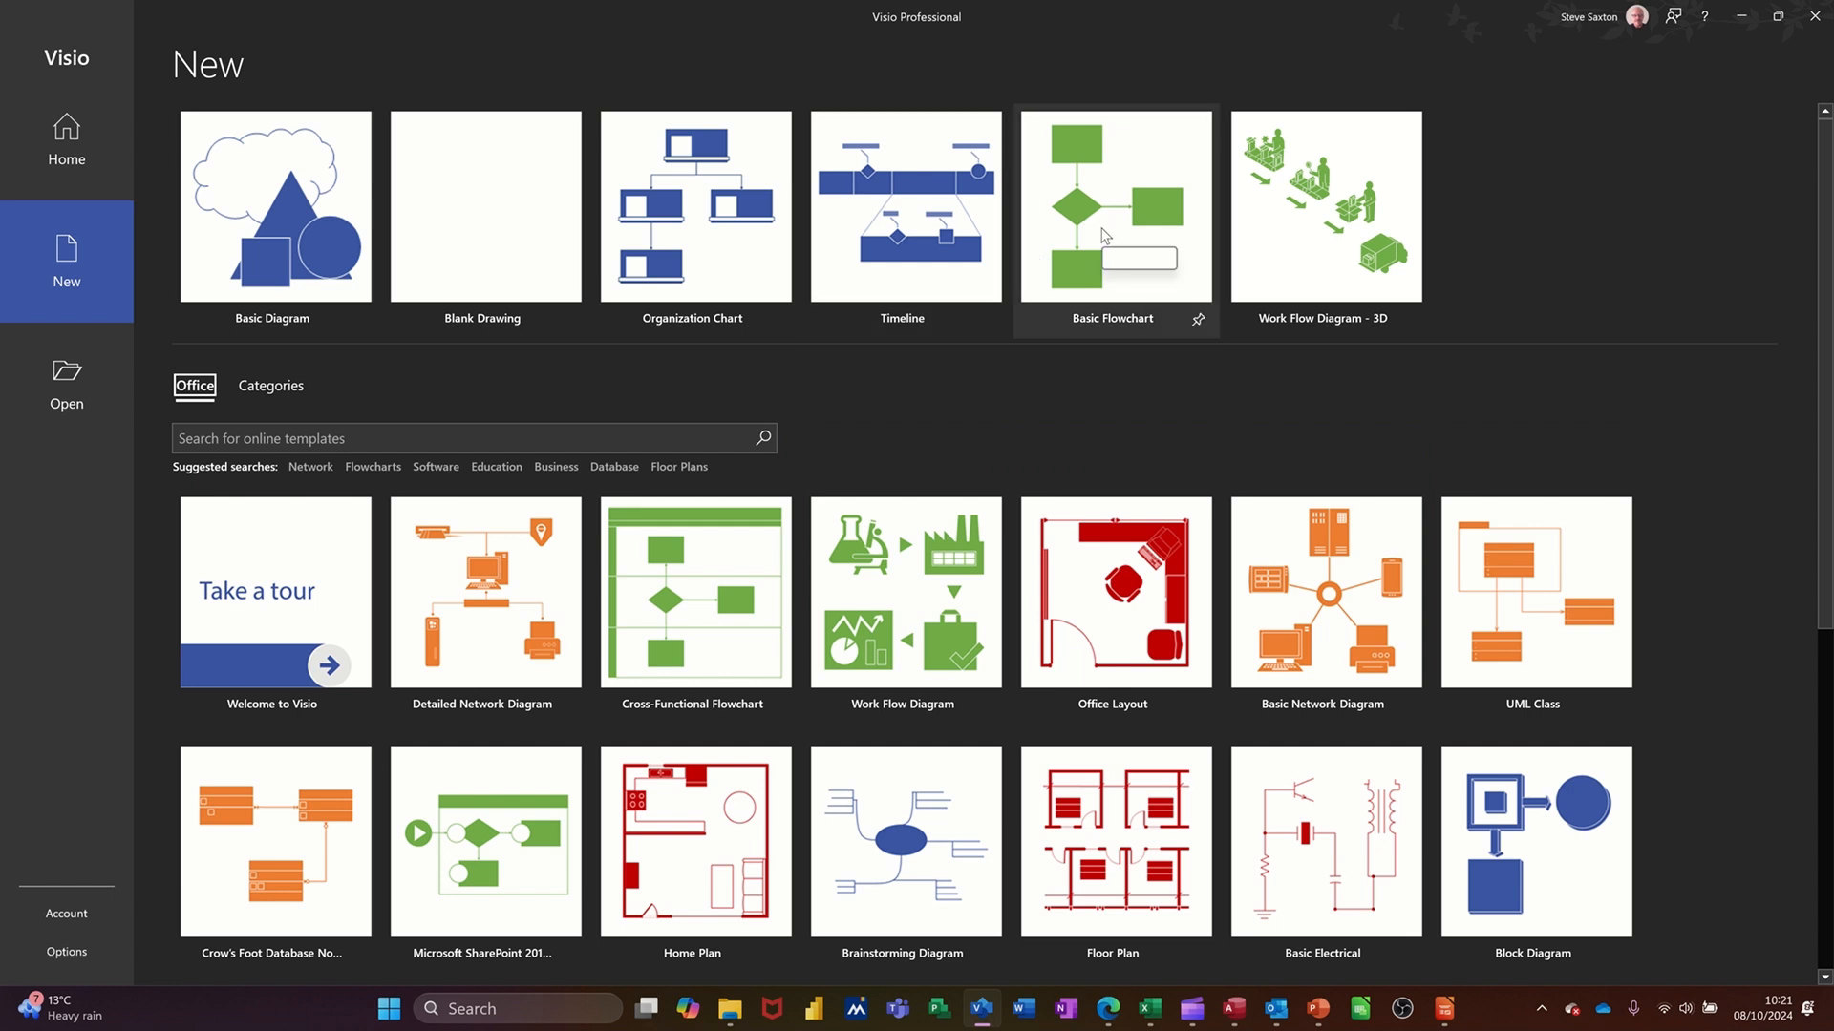
pyautogui.click(1115, 230)
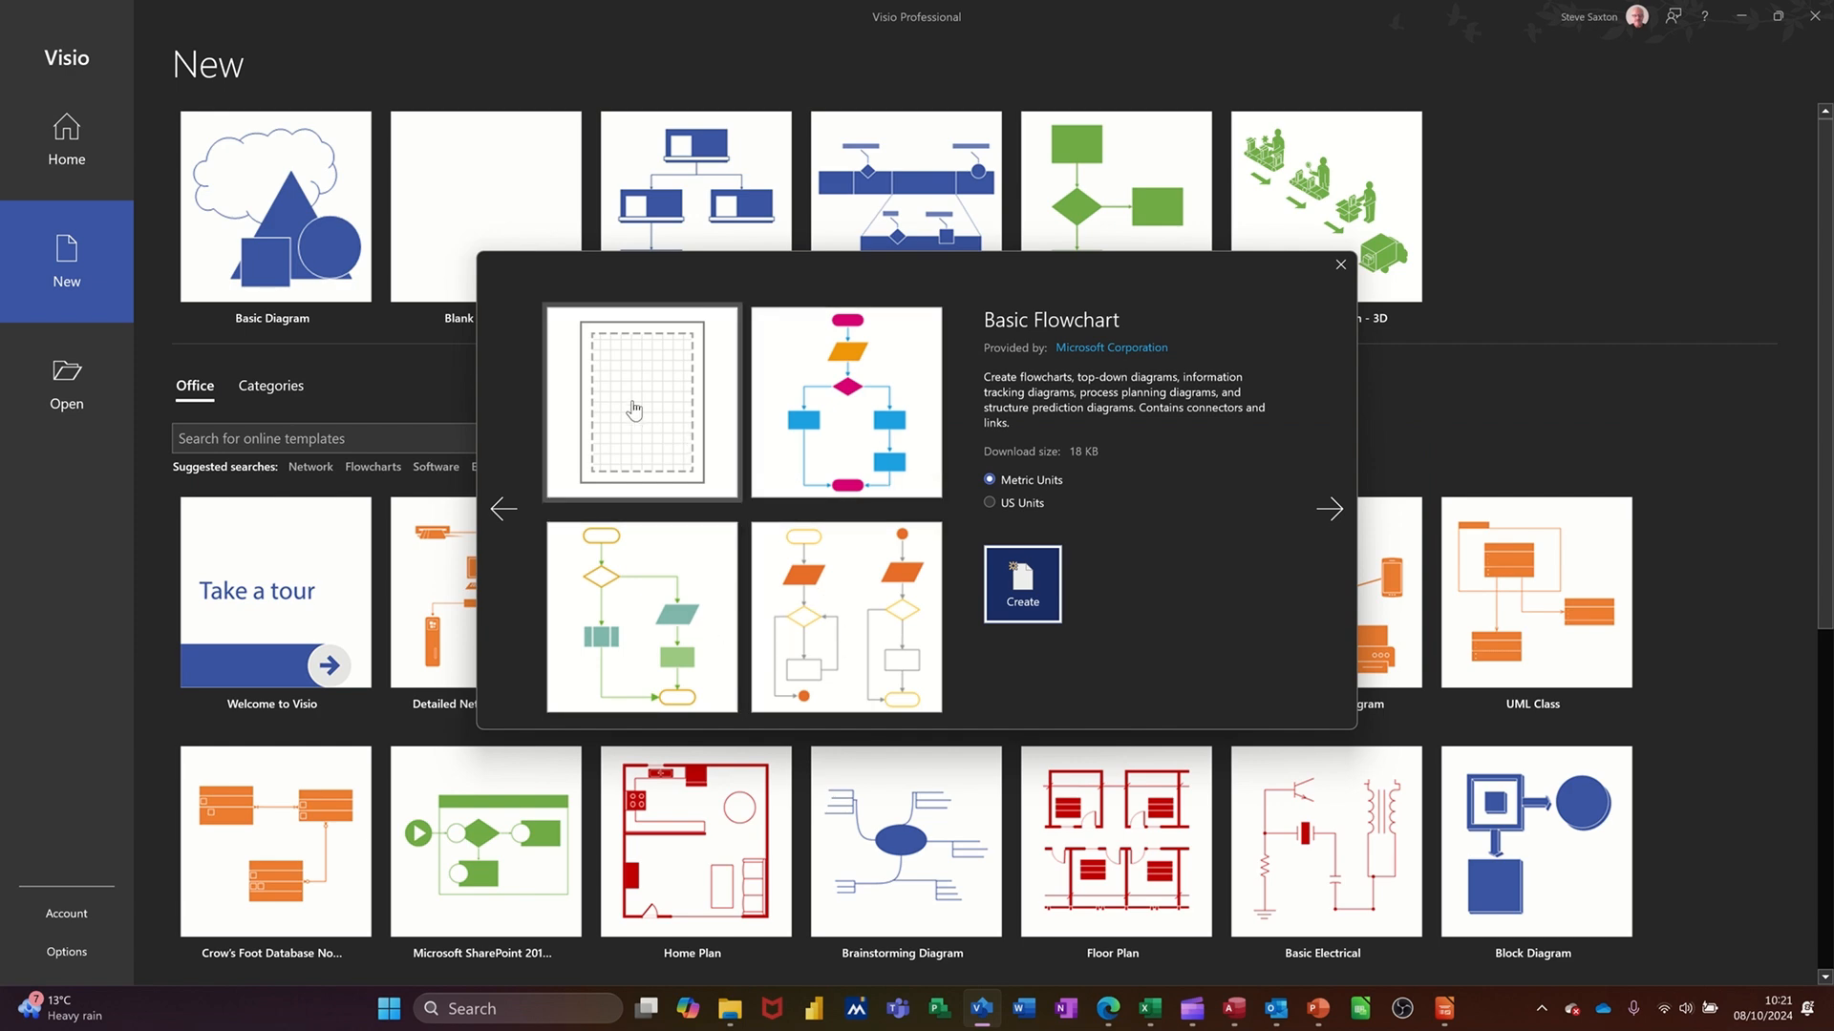
pyautogui.click(1024, 588)
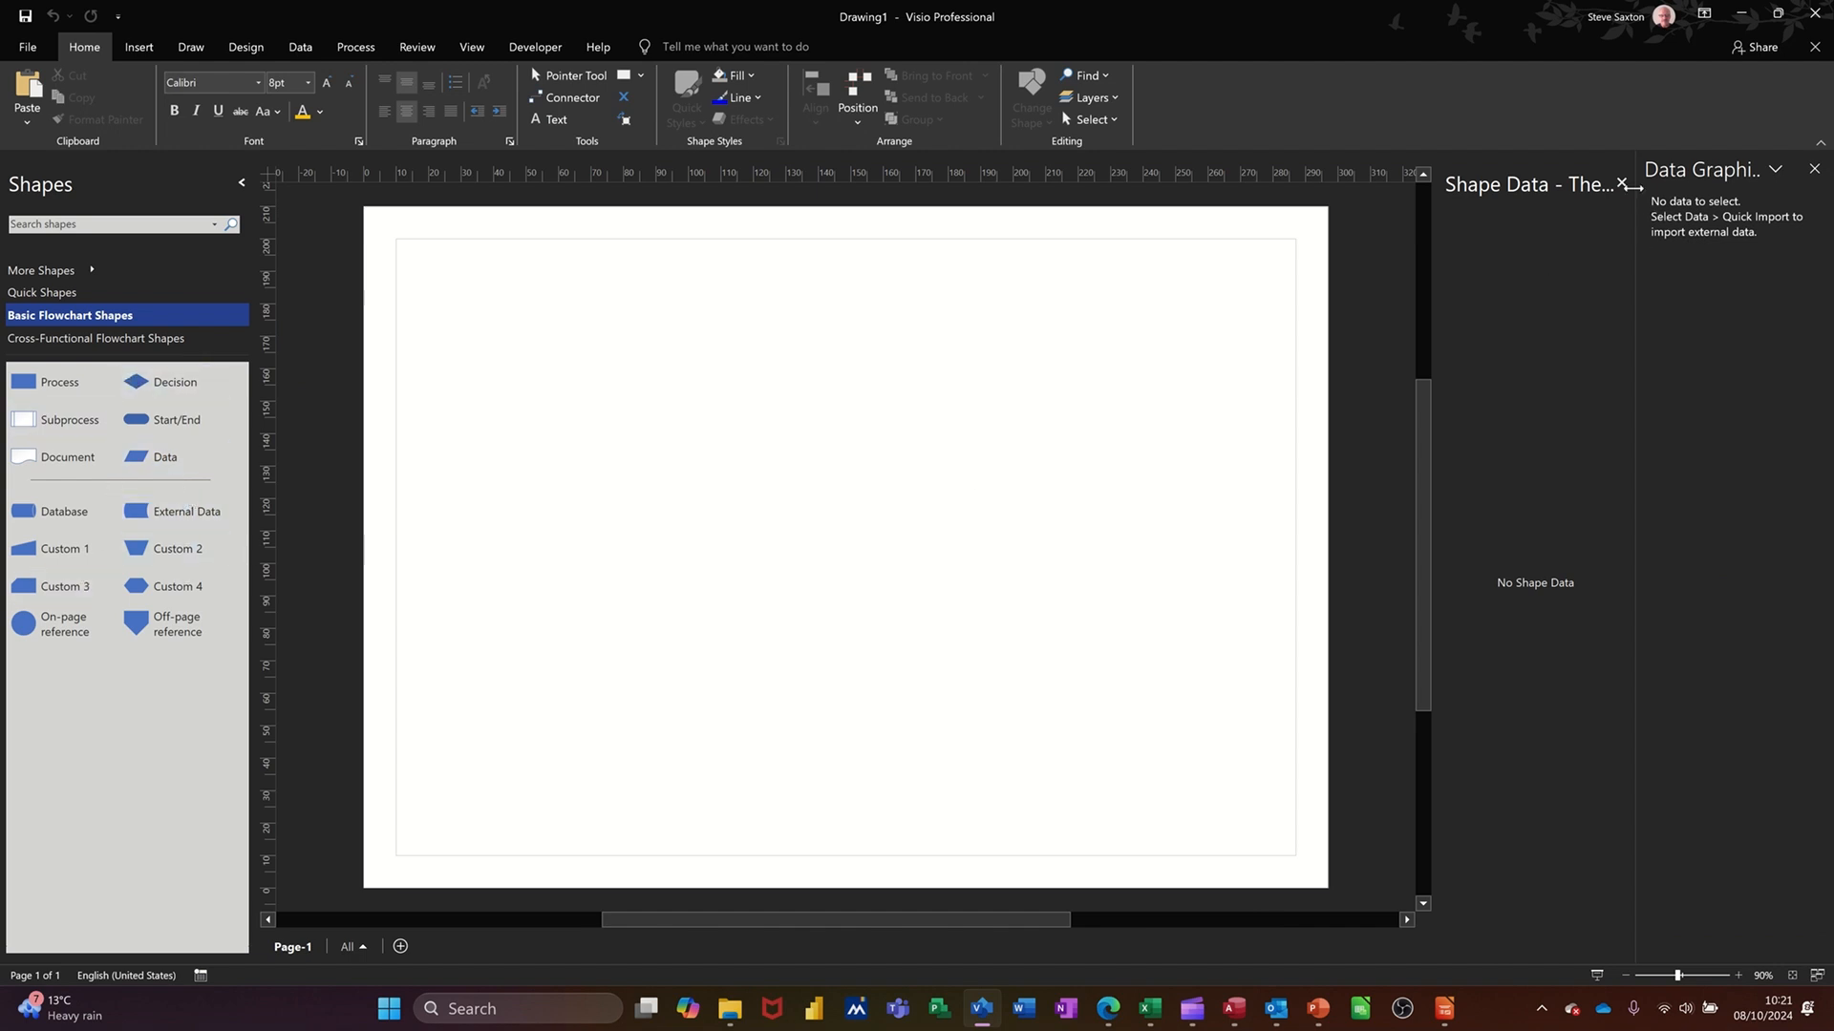
pyautogui.click(1621, 183)
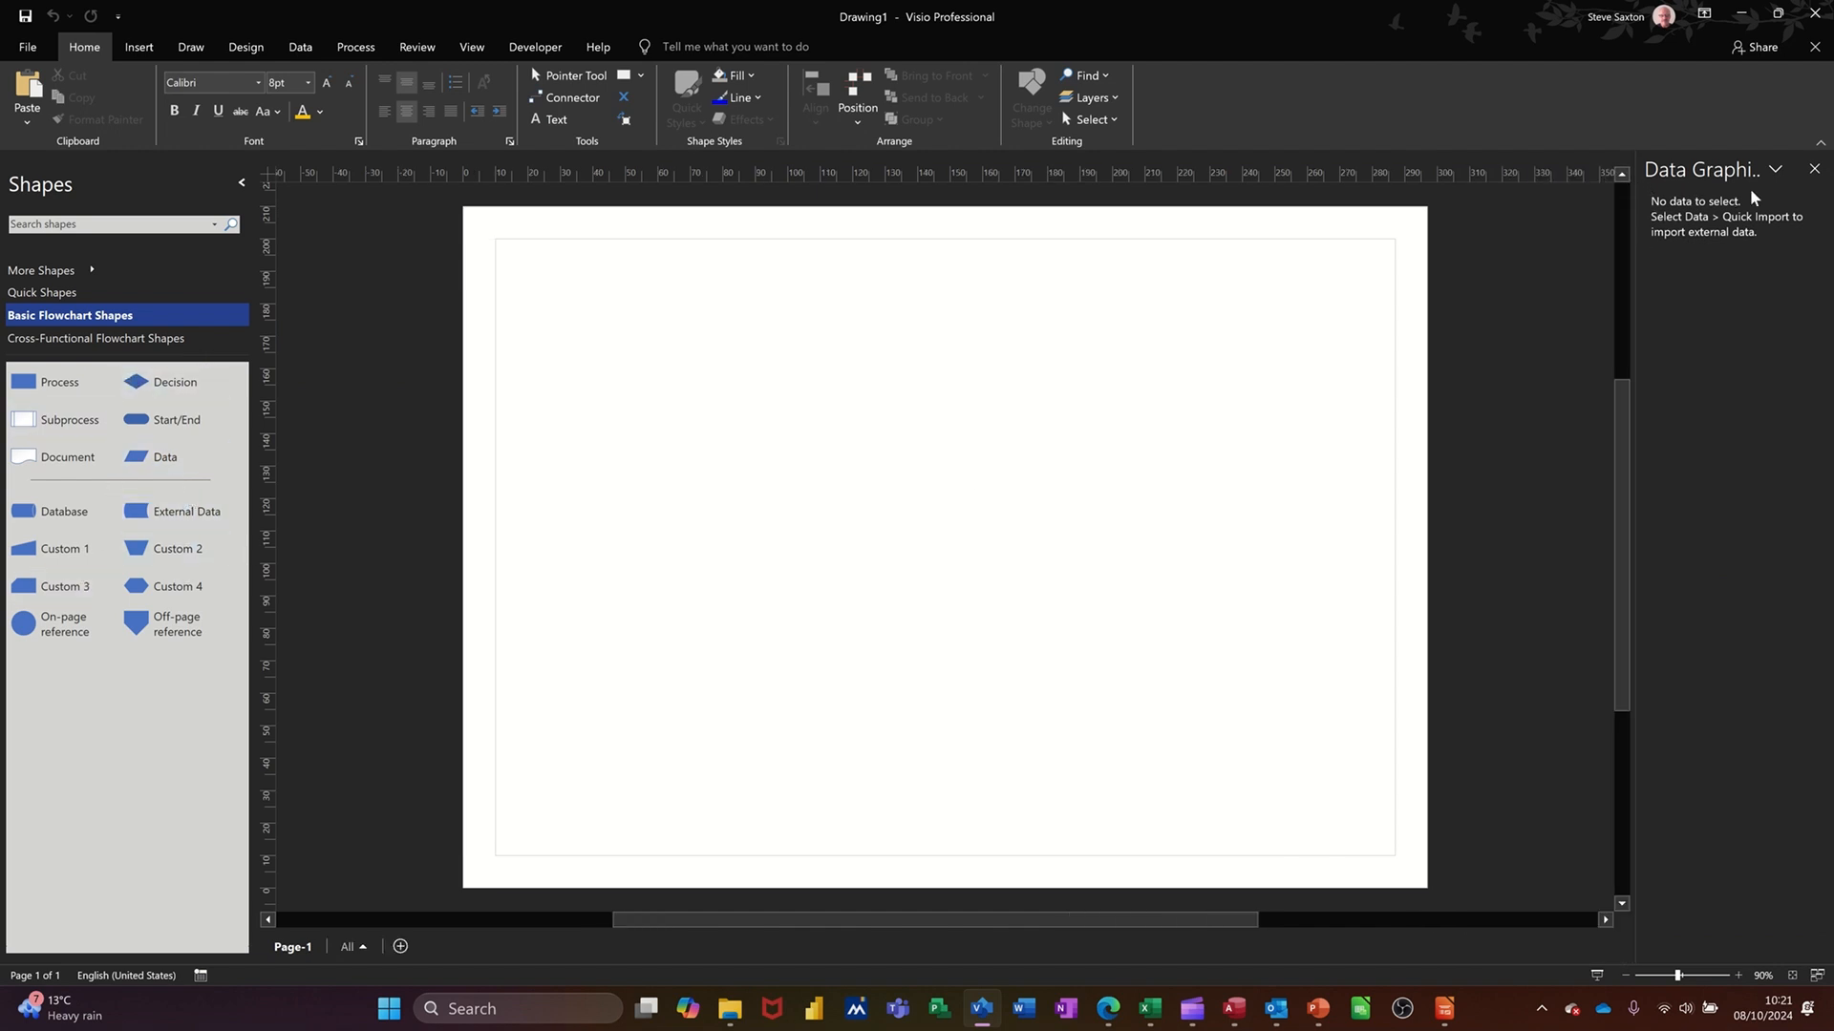
pyautogui.click(1813, 169)
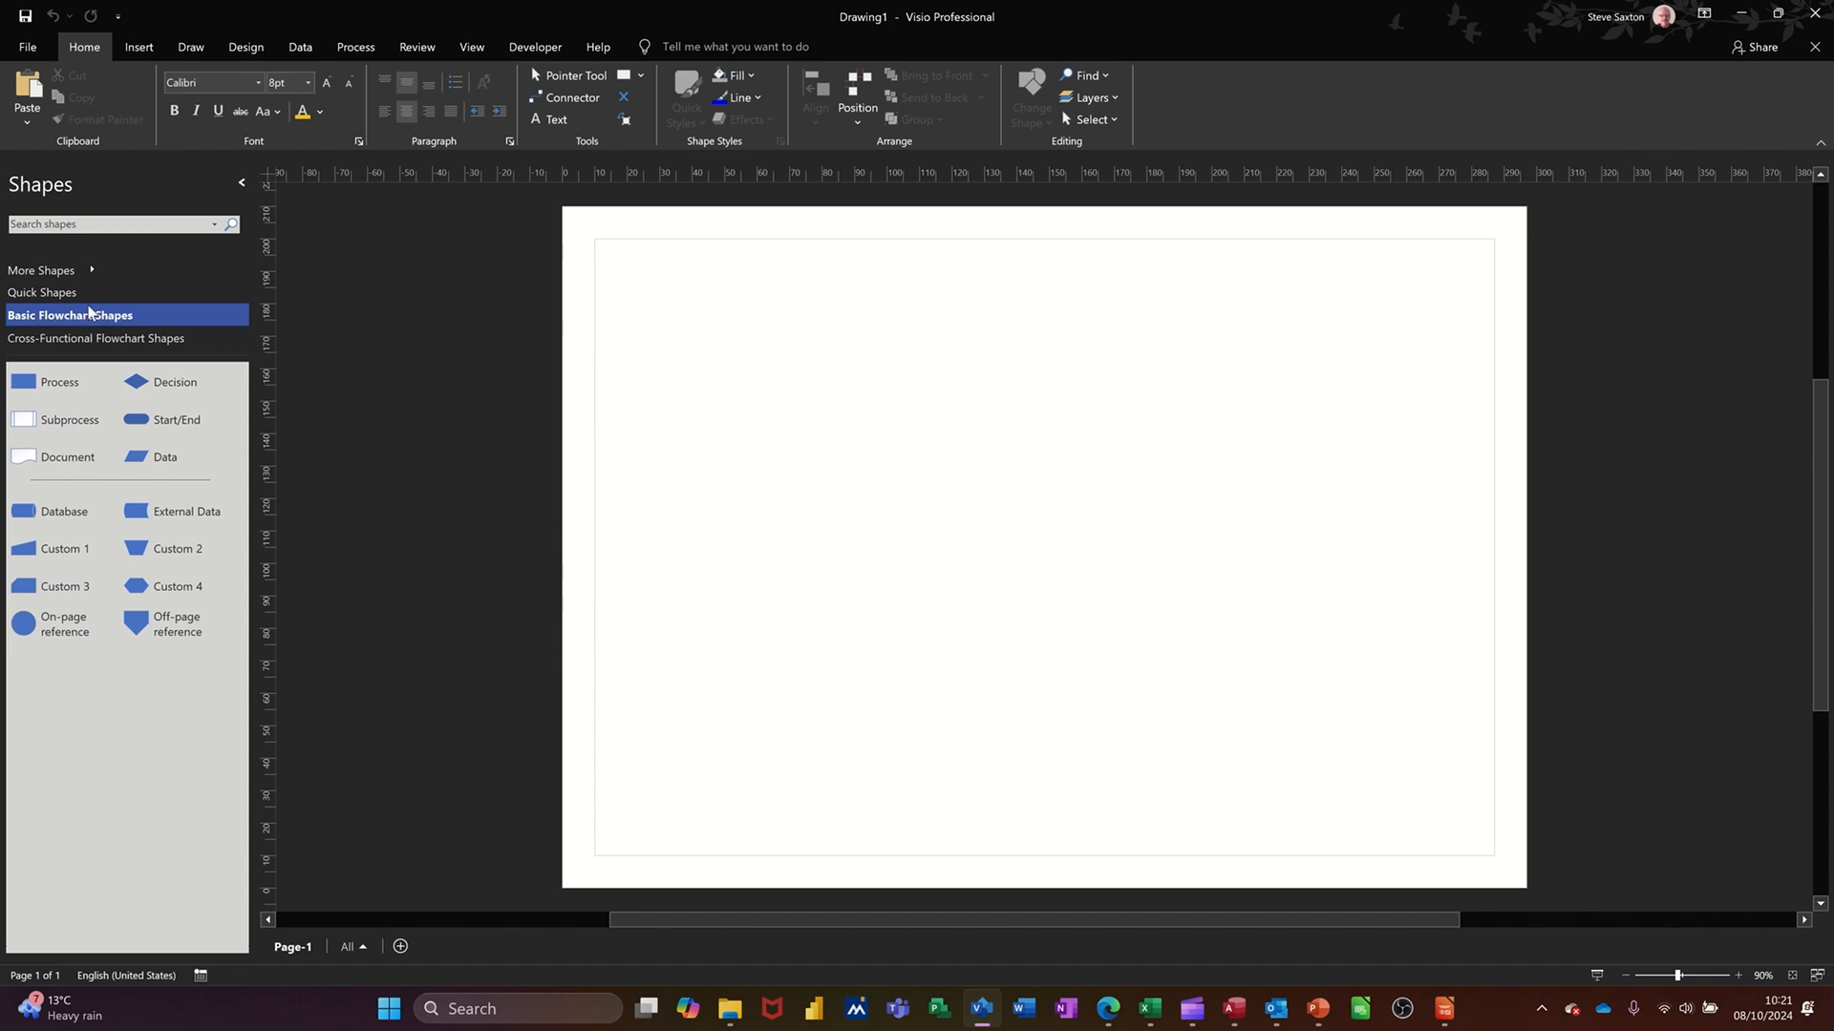
# - Place a Process shape from the Basic Flowchart Shapes stencil in the upper middle of the page
pyautogui.click(59, 297)
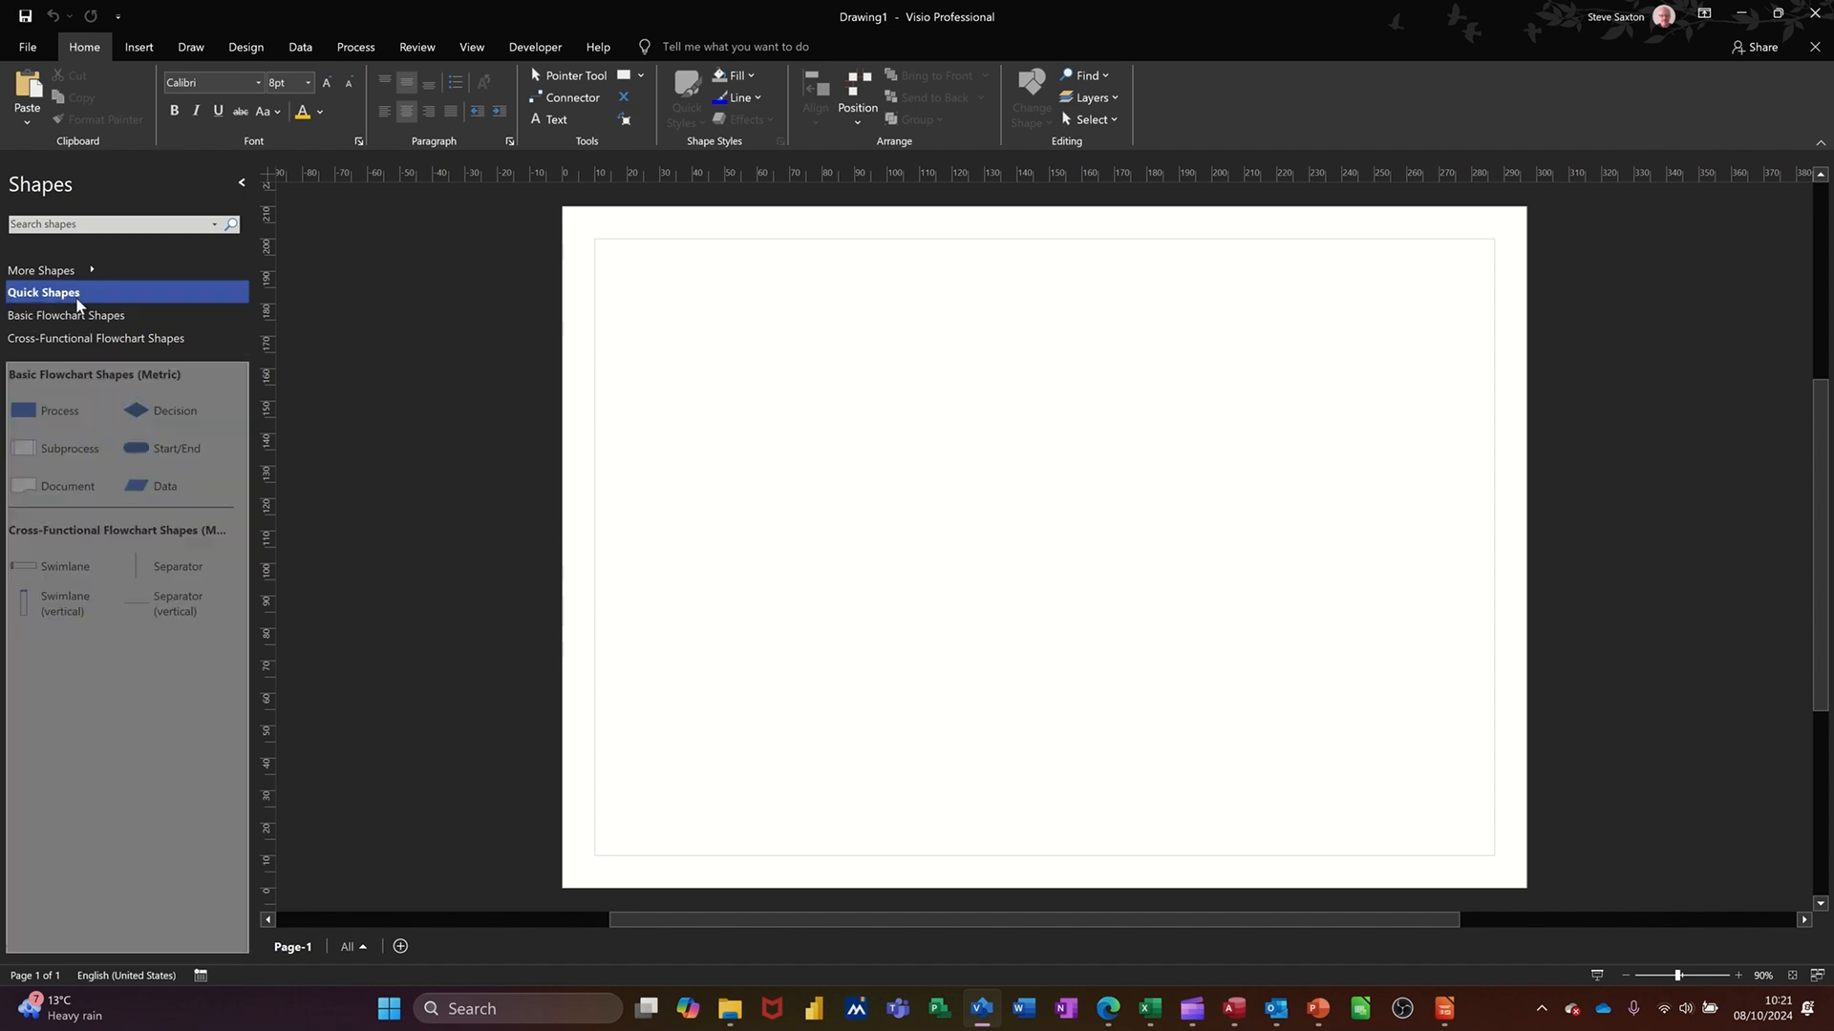
pyautogui.click(80, 344)
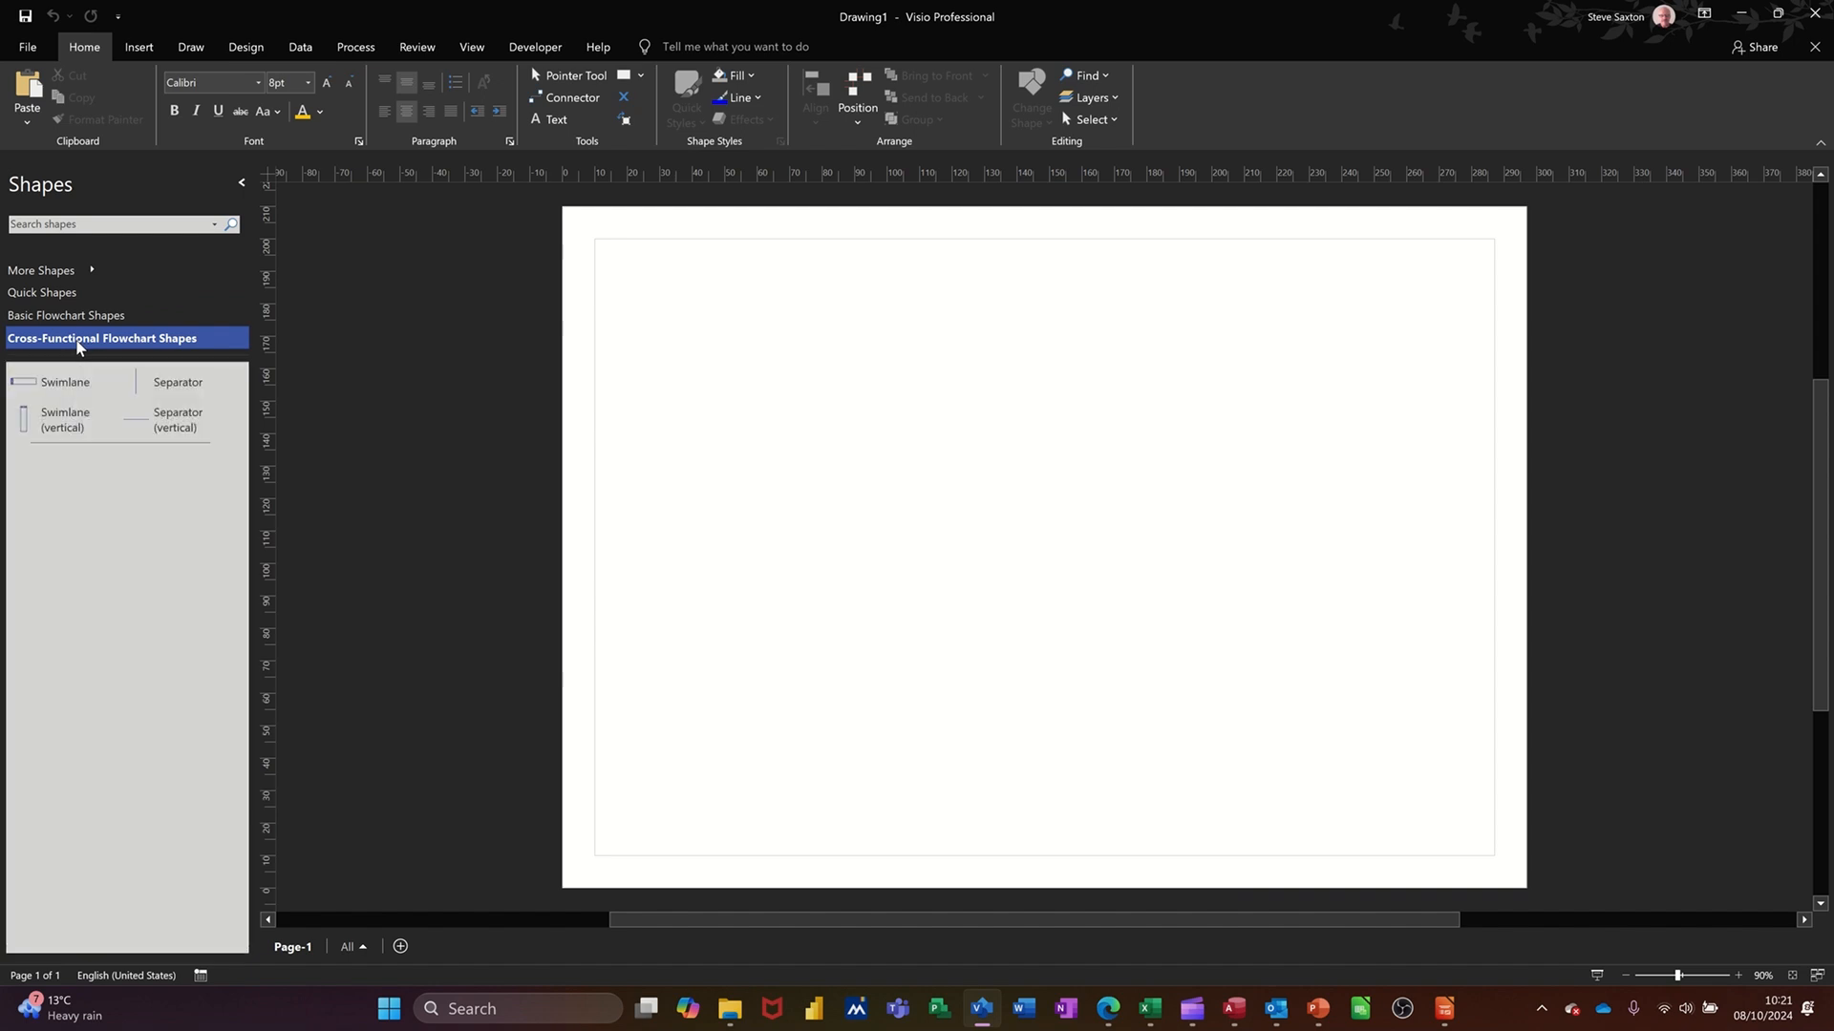
pyautogui.click(53, 319)
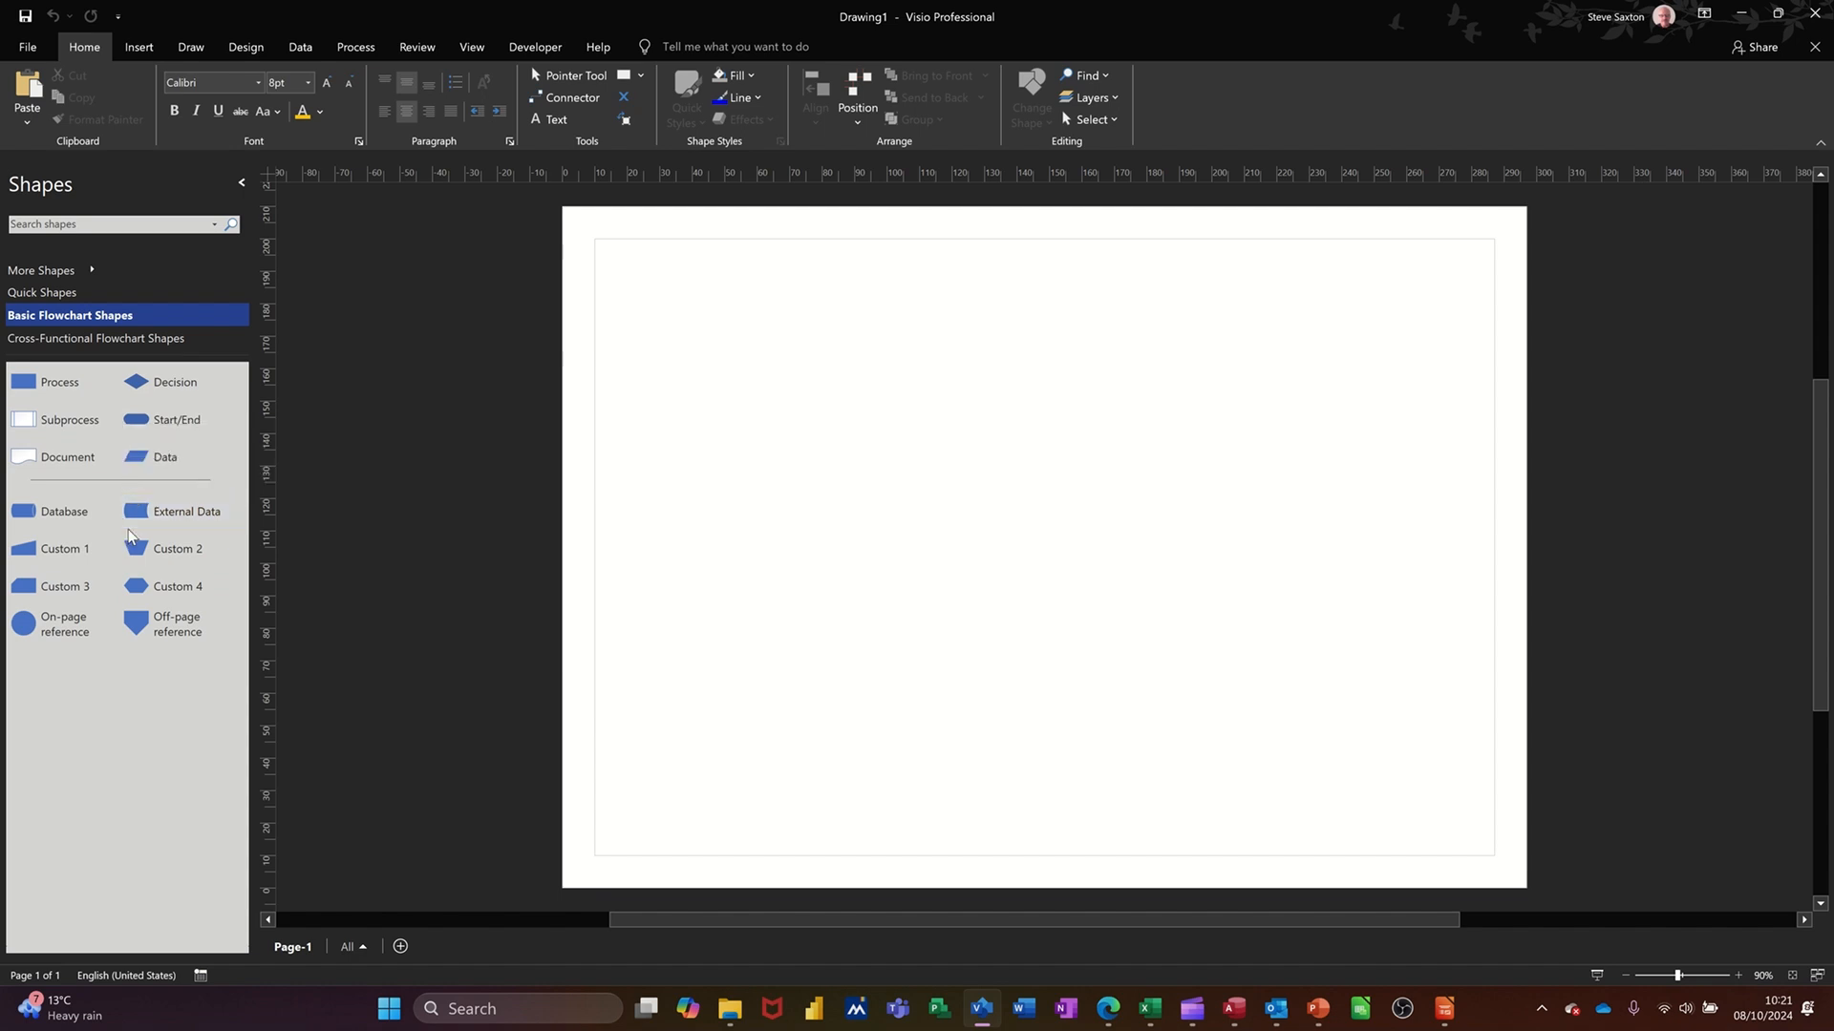
pyautogui.moveTo(33, 379)
pyautogui.mouseDown()
pyautogui.moveTo(96, 403)
pyautogui.moveTo(716, 455)
pyautogui.moveTo(974, 363)
pyautogui.mouseUp()
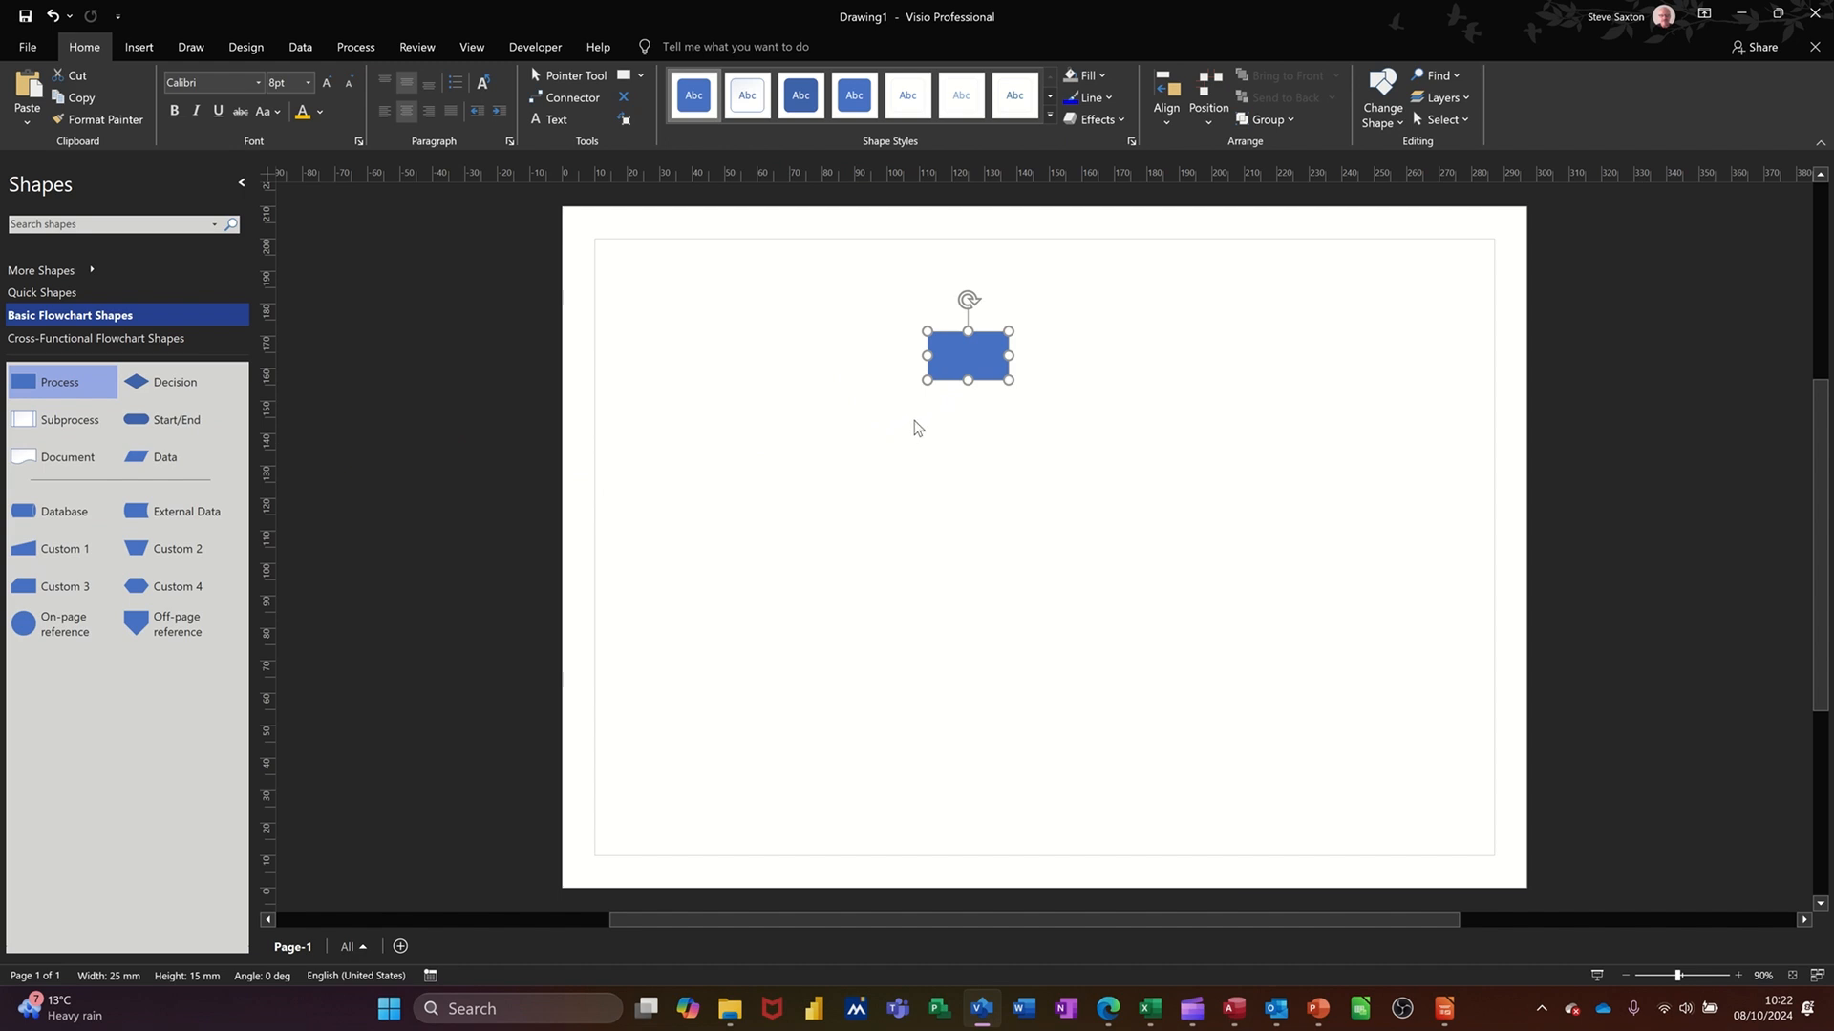
pyautogui.moveTo(909, 331)
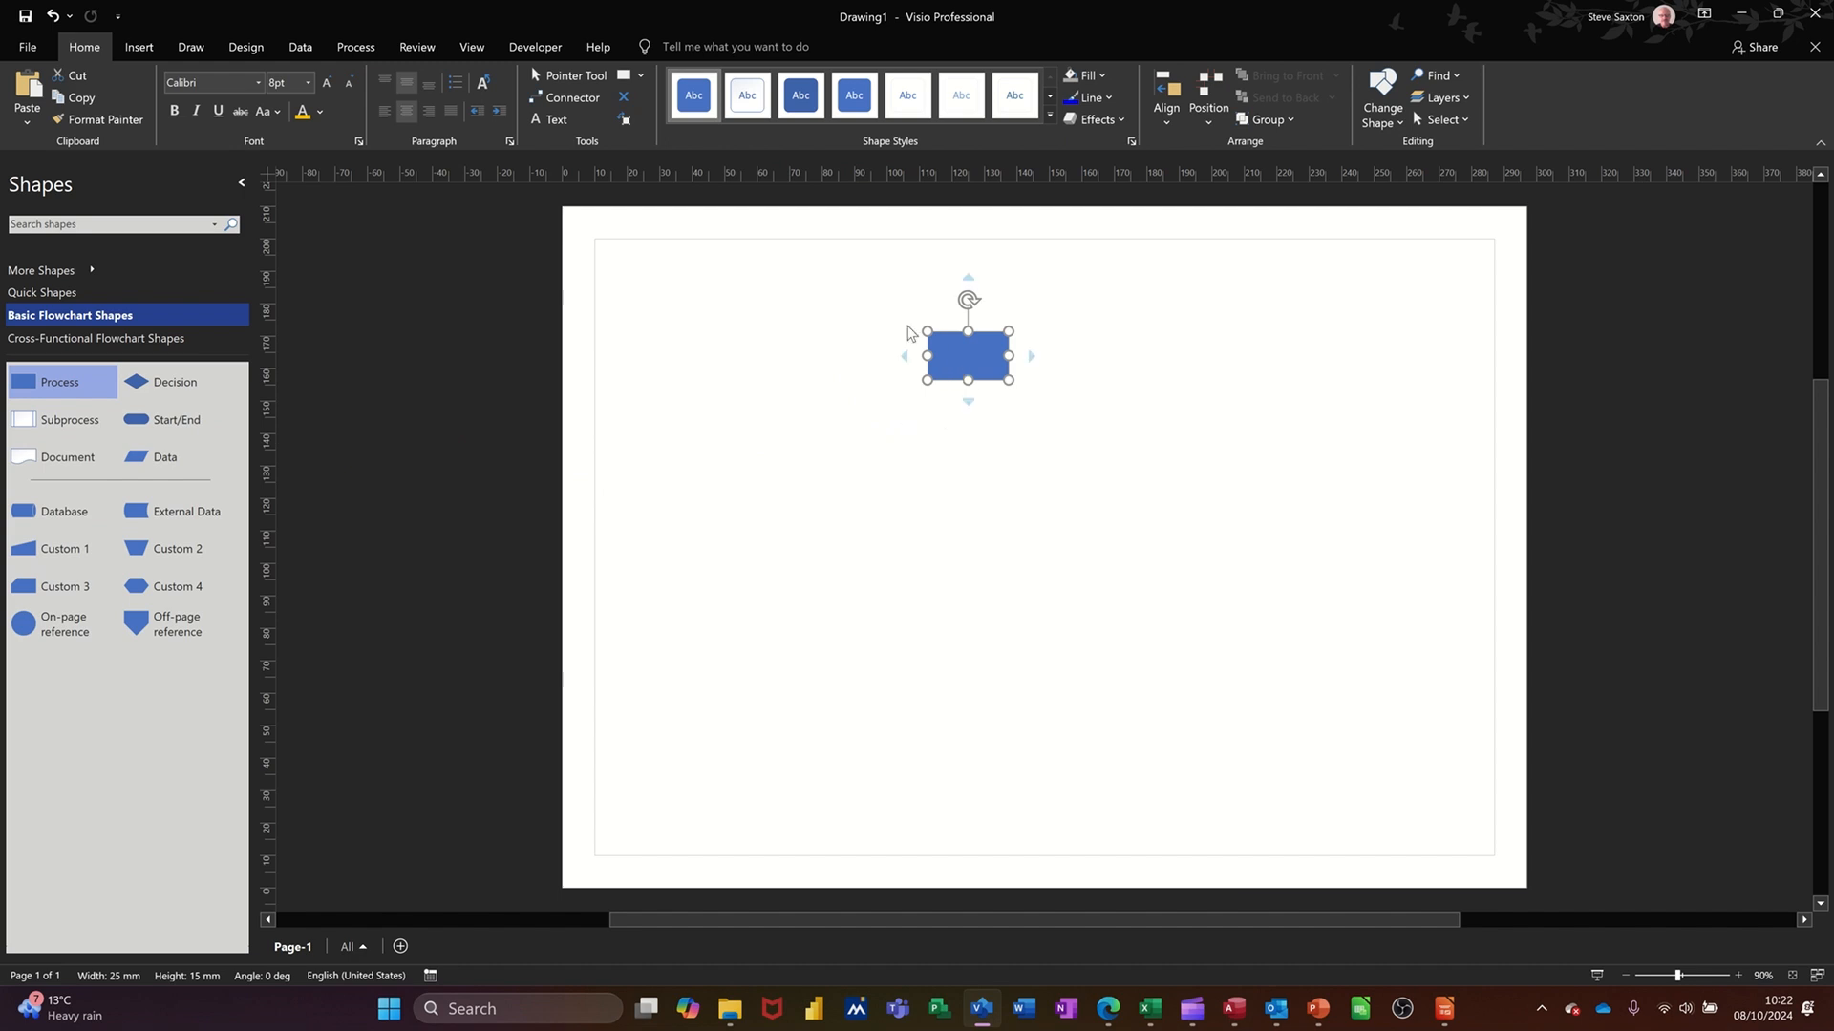
# - Show the Shape Data pane for the Process shape and widen it so the full property names fit
pyautogui.click(485, 49)
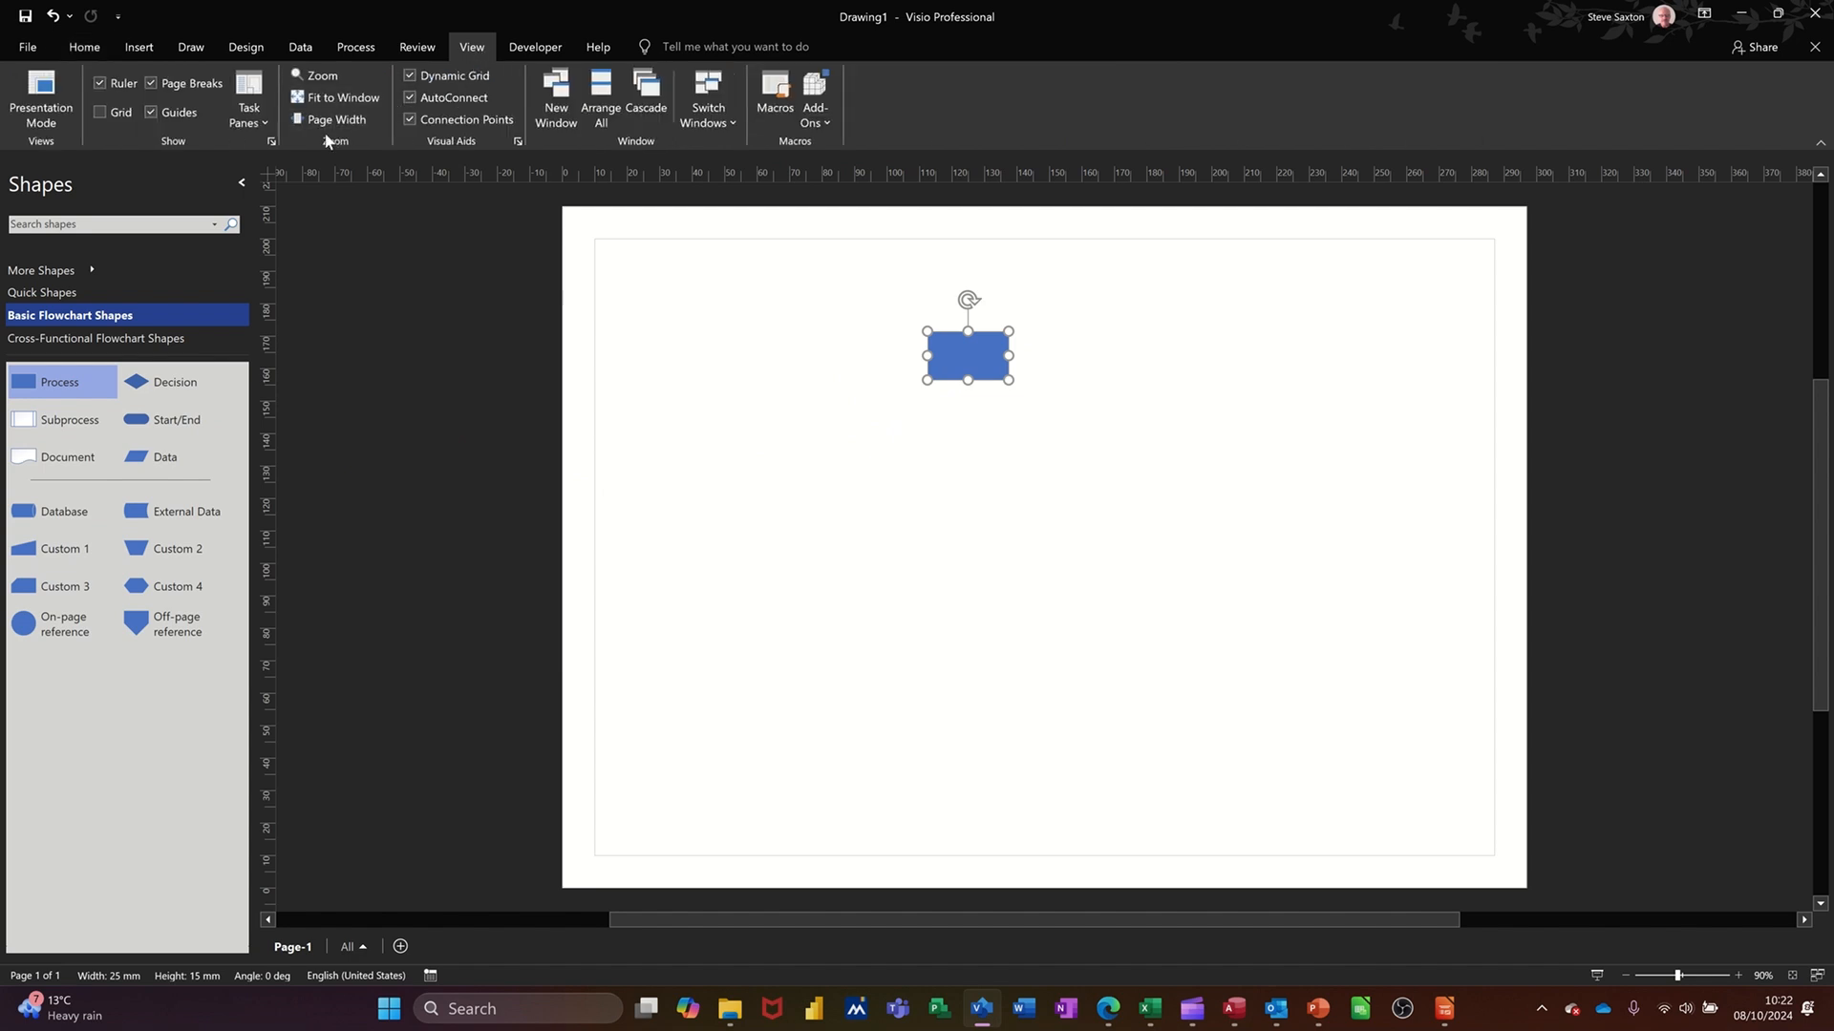
pyautogui.click(264, 117)
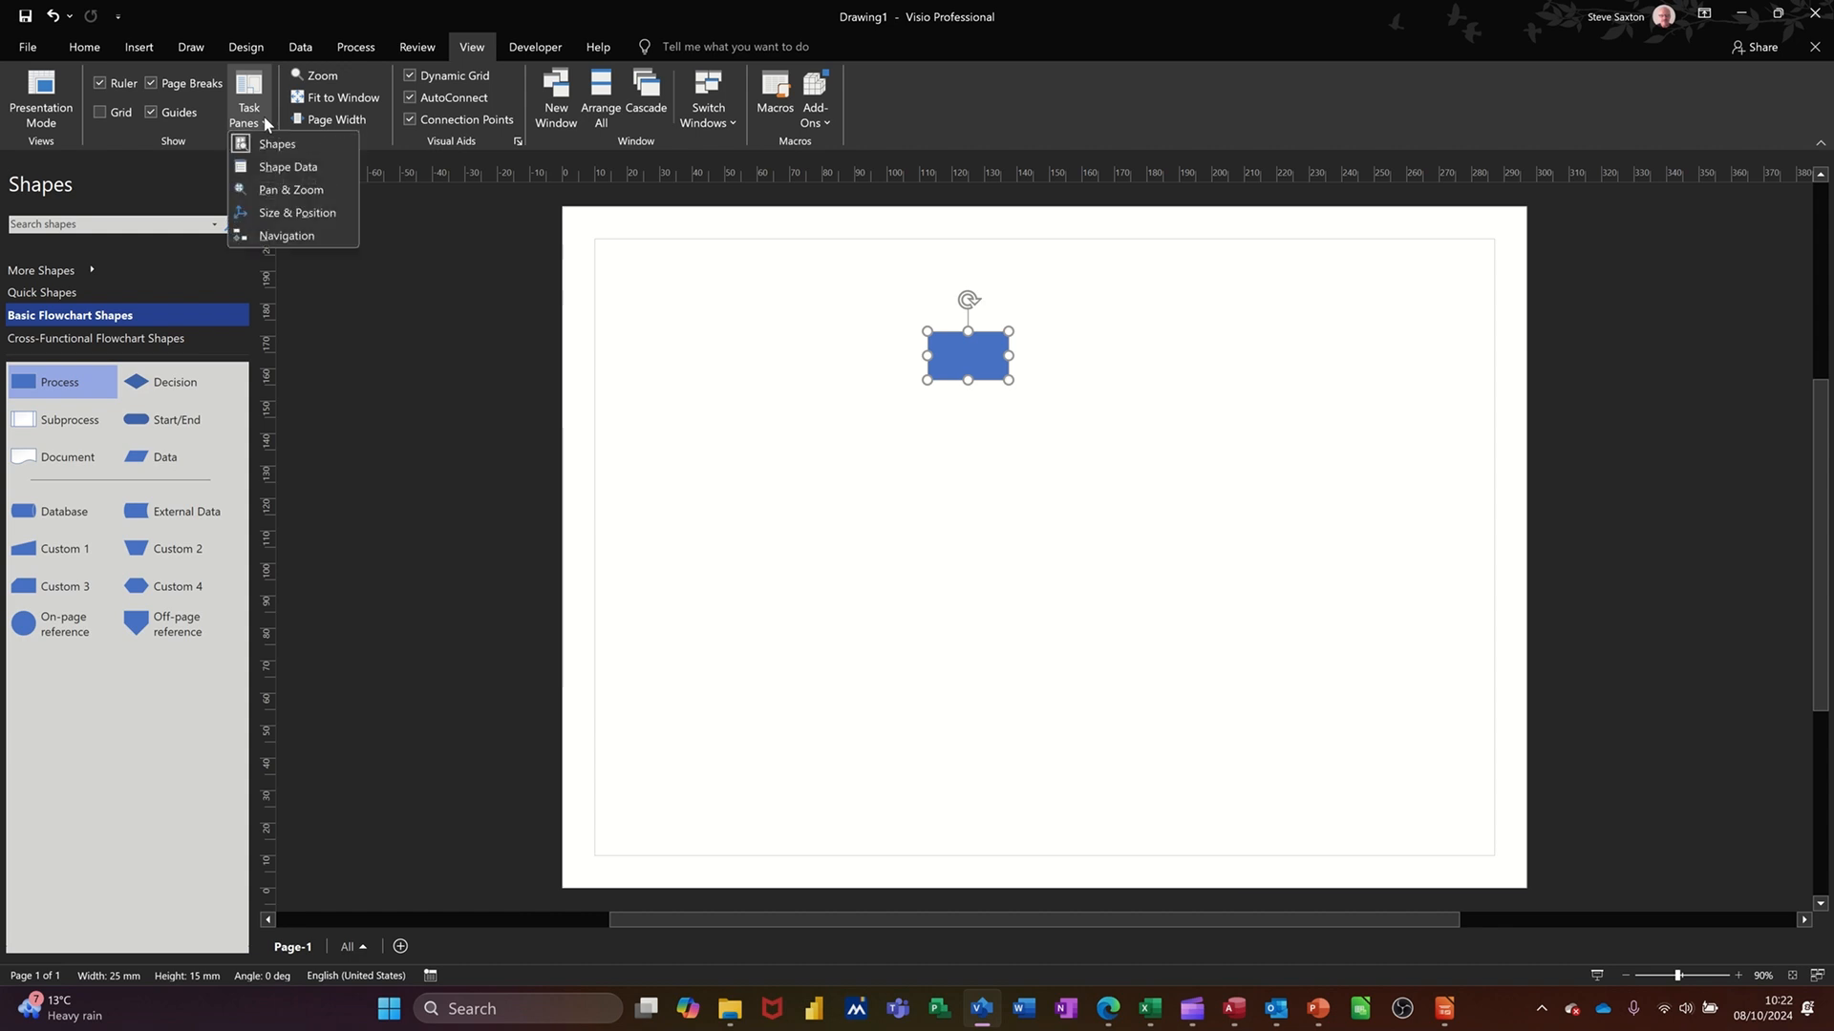
pyautogui.click(298, 170)
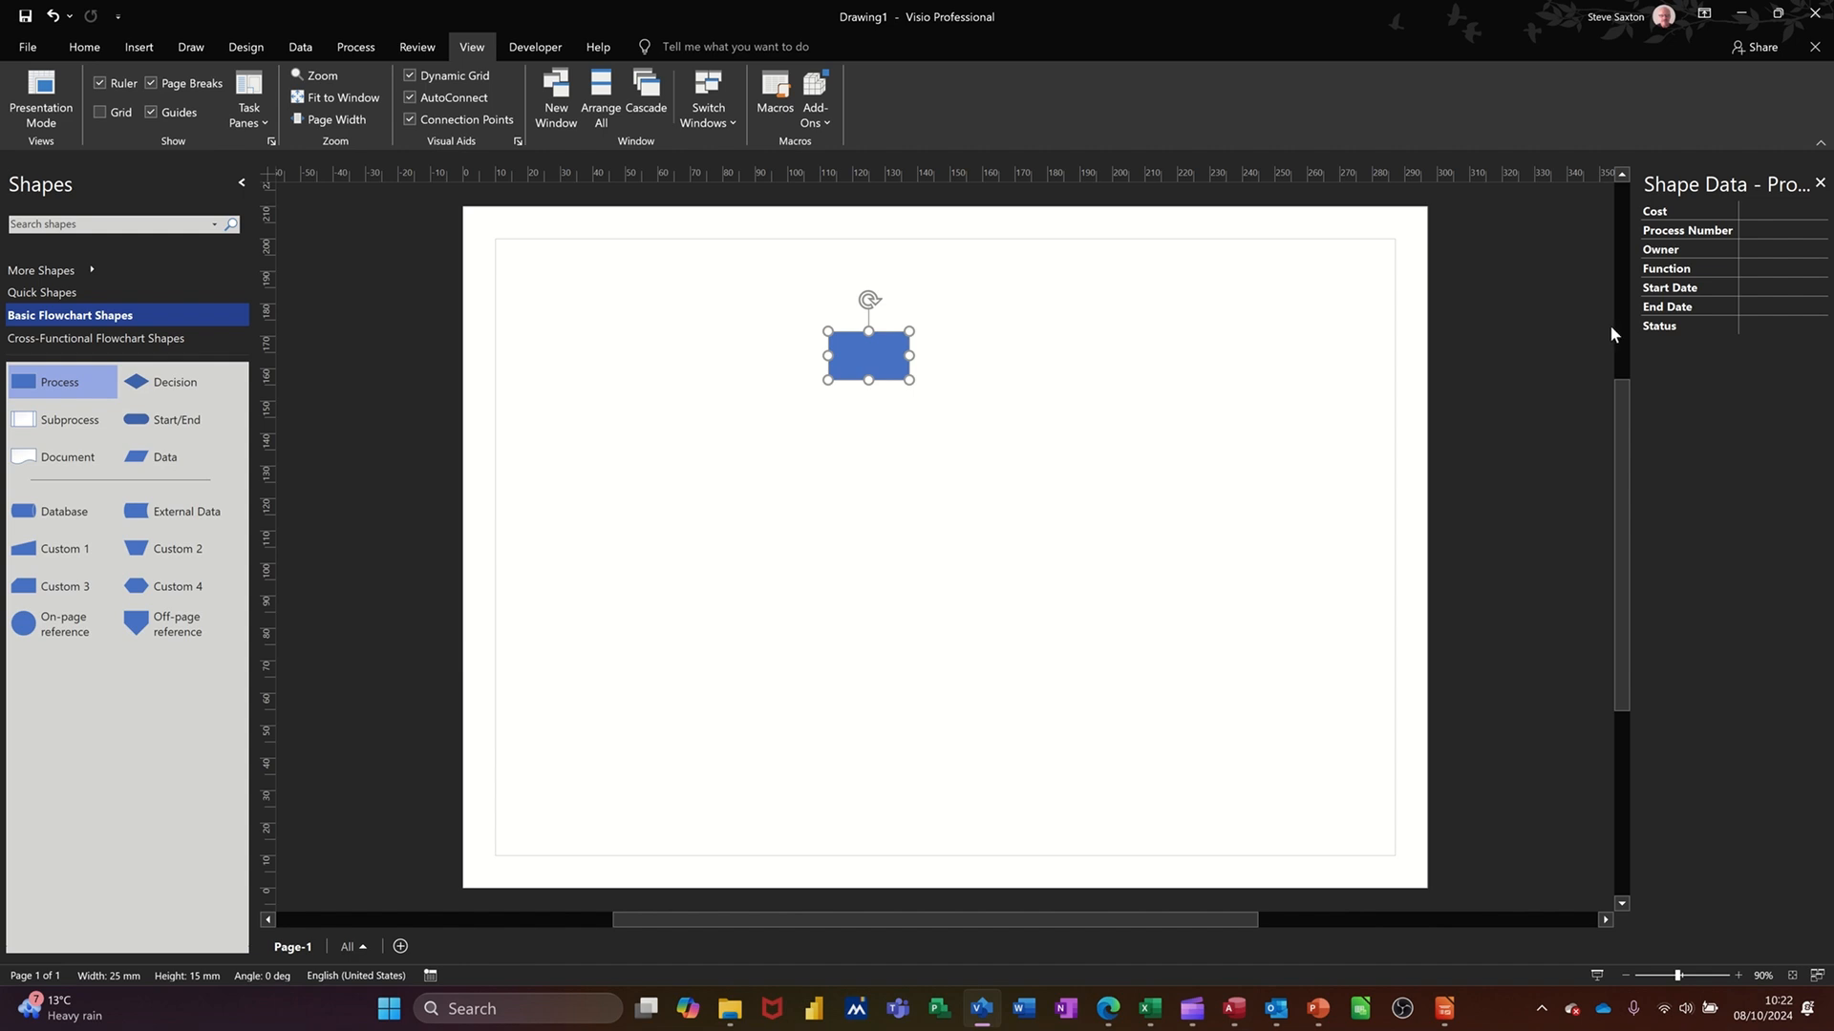
pyautogui.moveTo(1632, 338); pyautogui.dragTo(1528, 338)
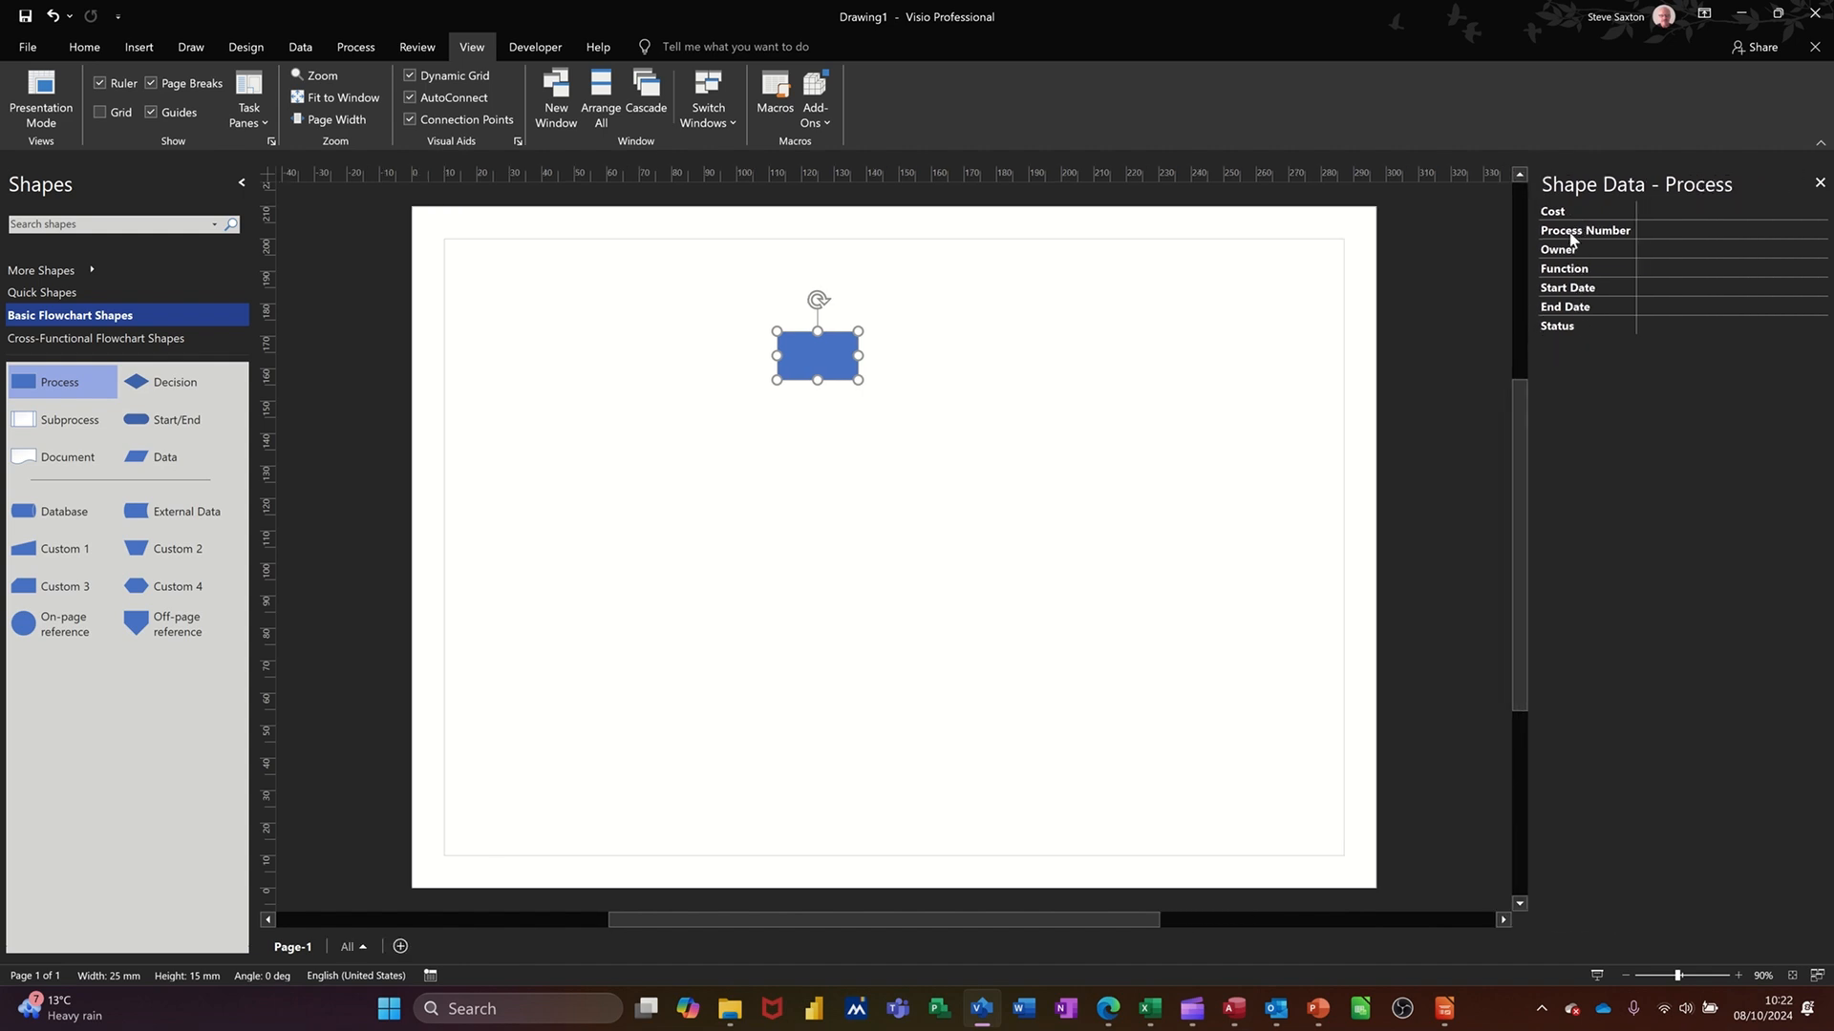
# - Examine the choices offered for the Process shape's Status property
pyautogui.click(1673, 328)
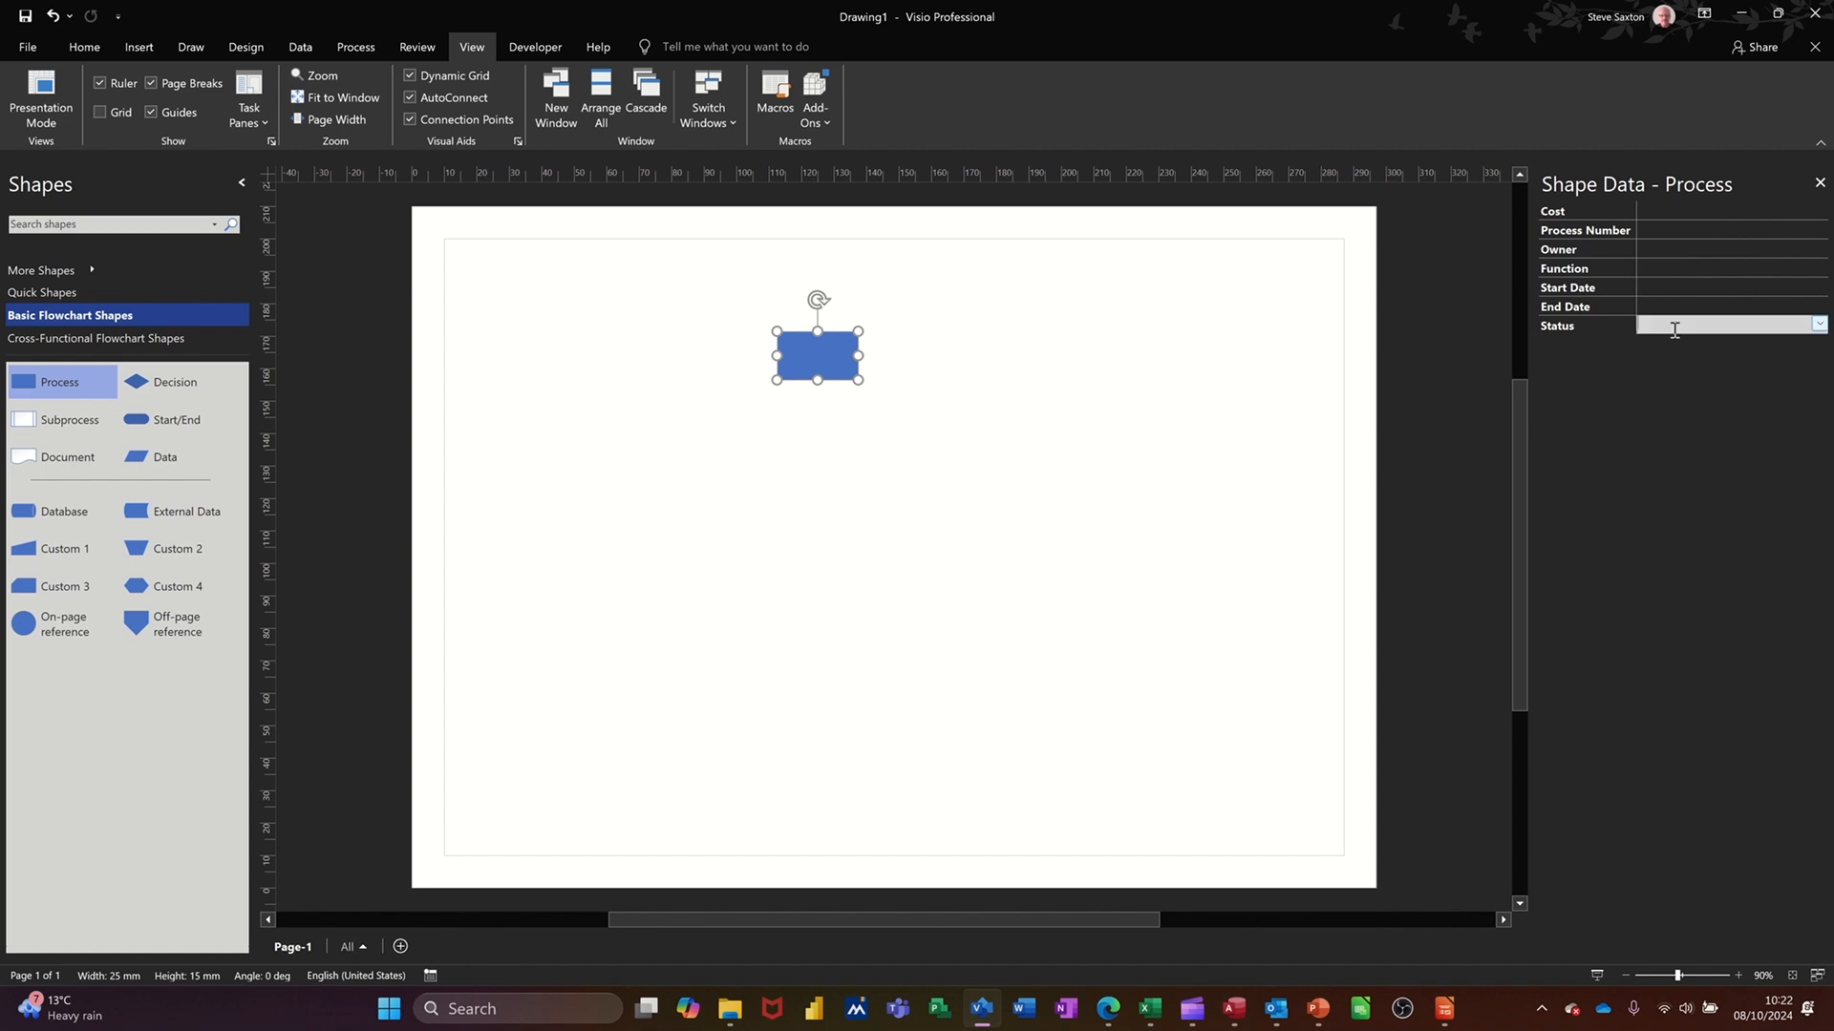
pyautogui.click(1819, 325)
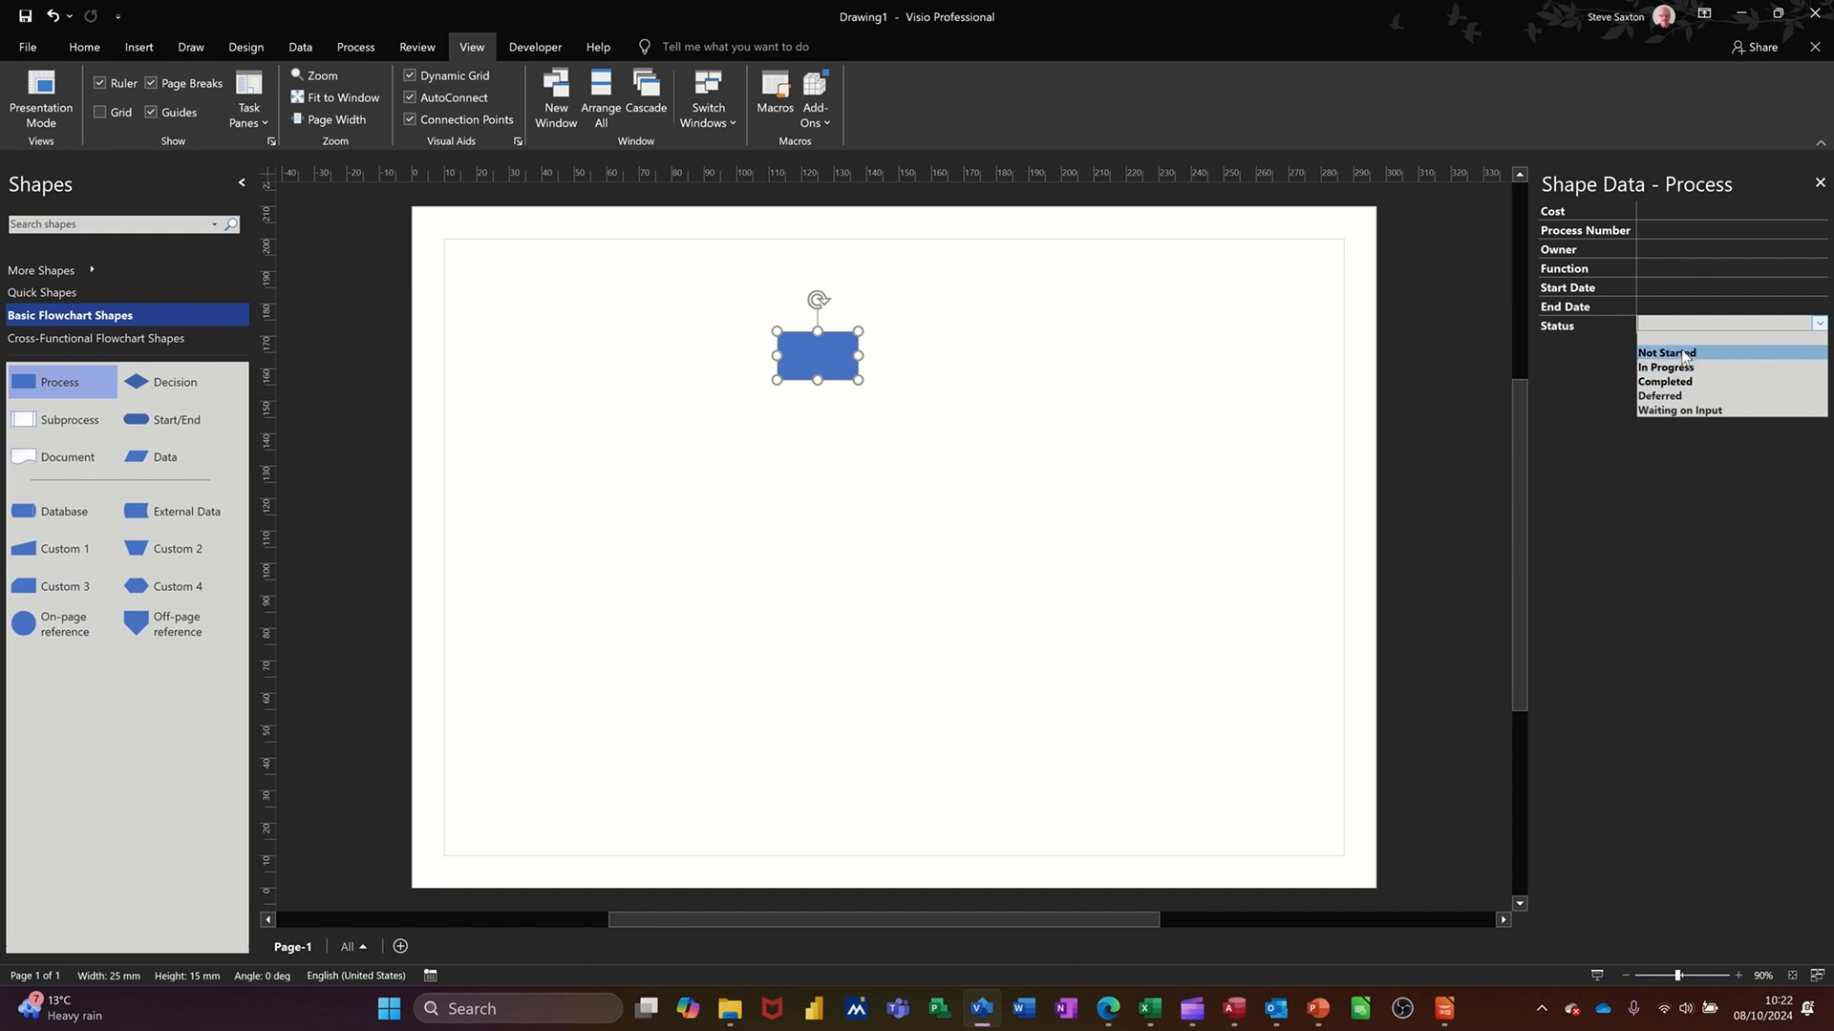
pyautogui.click(1608, 217)
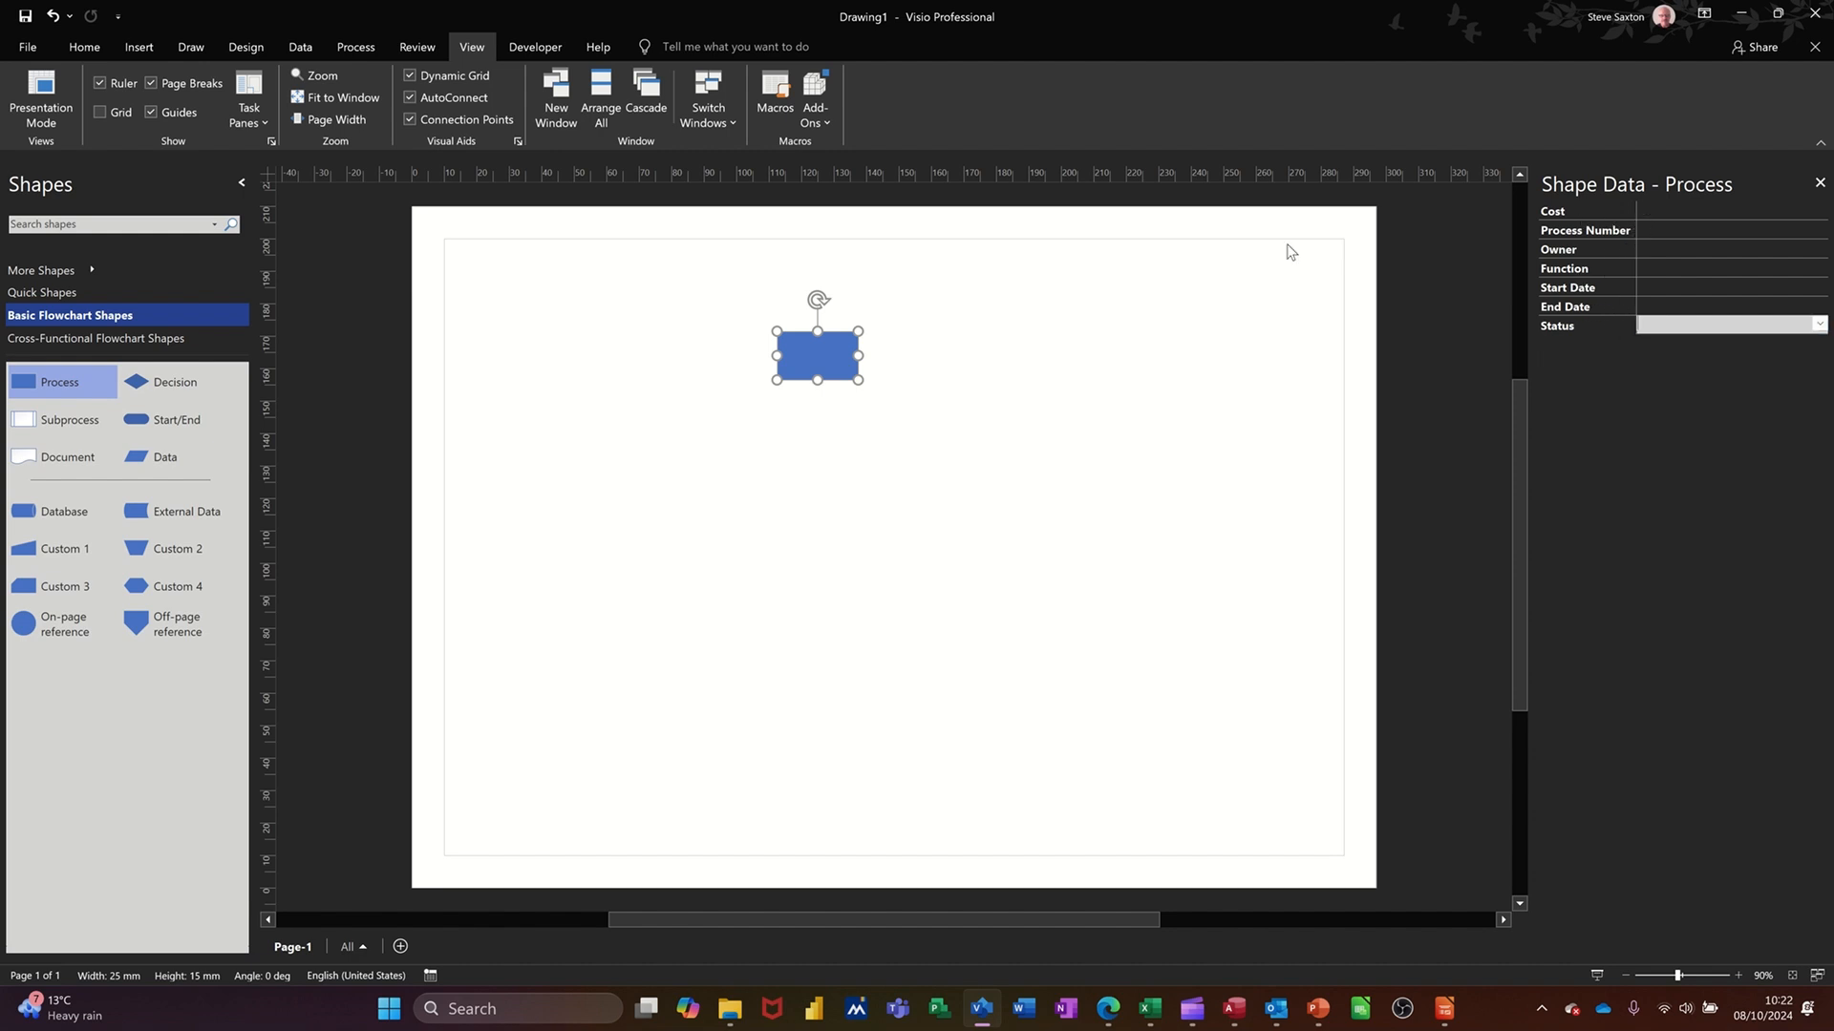
# - Define sort keys for the Process shape's data: 1 for Process Number and 2 for Function
pyautogui.rightClick(827, 349)
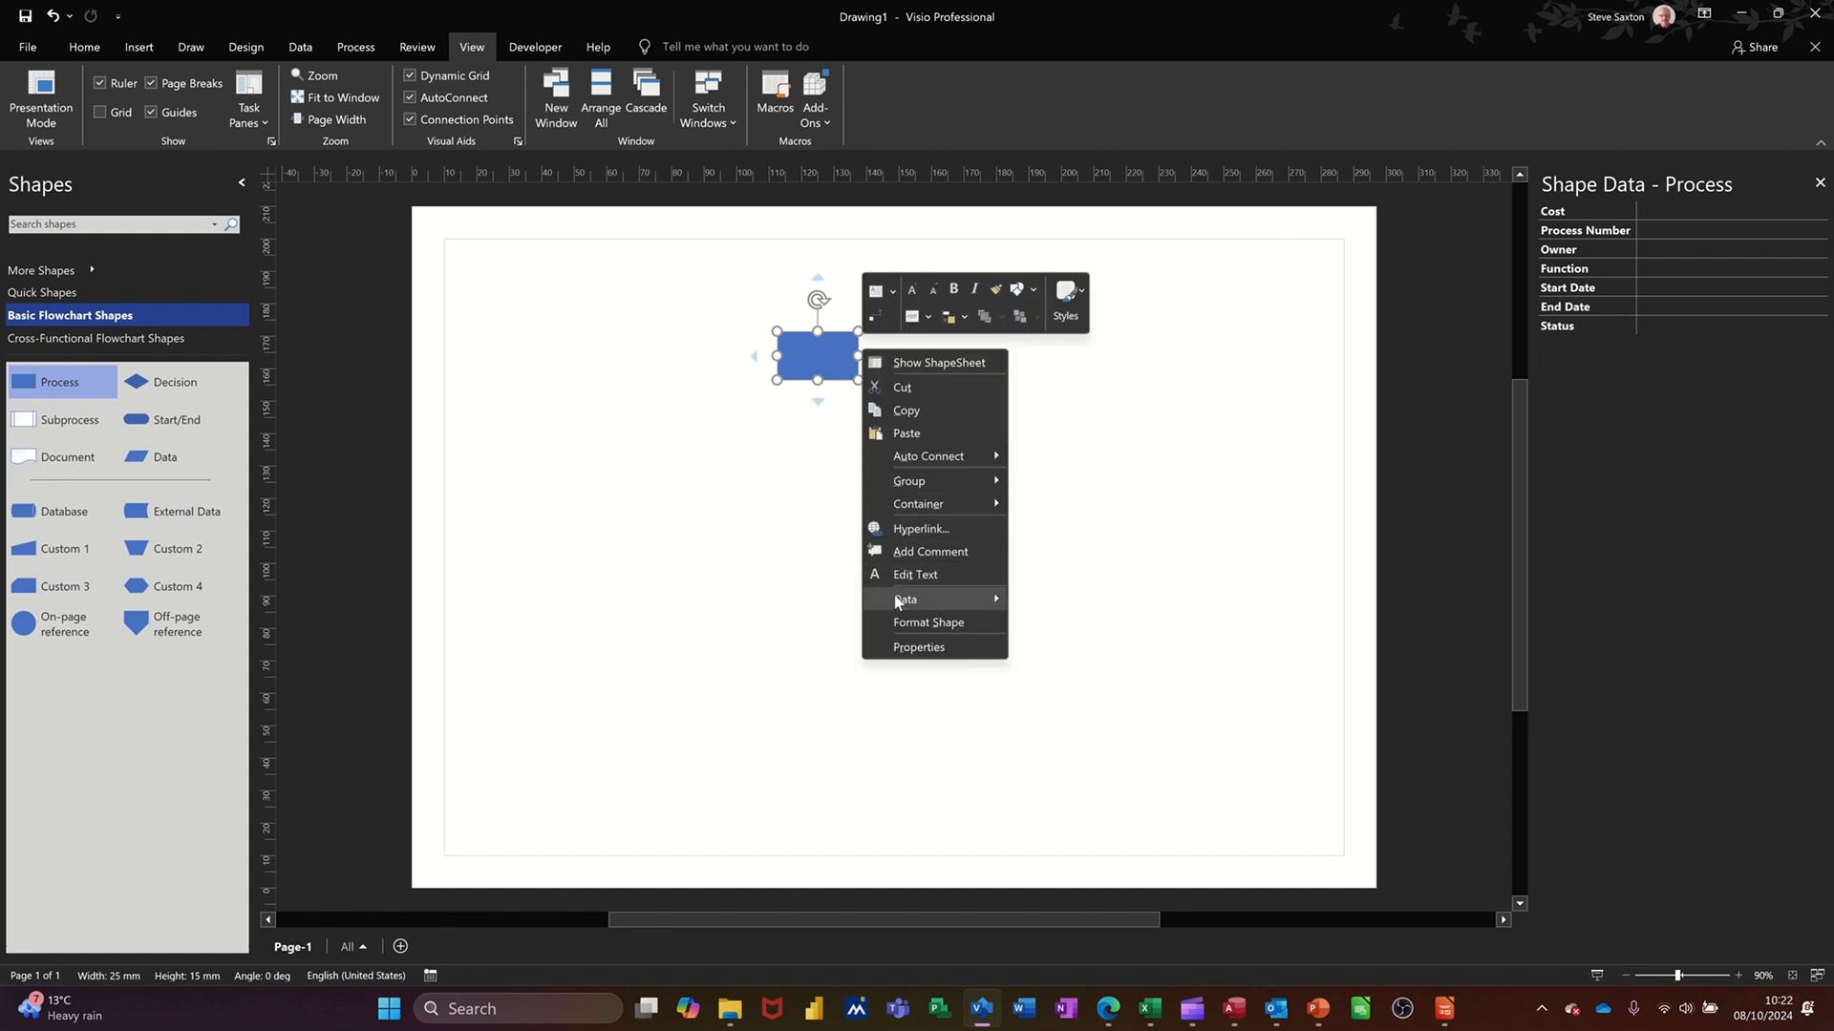
pyautogui.moveTo(898, 603)
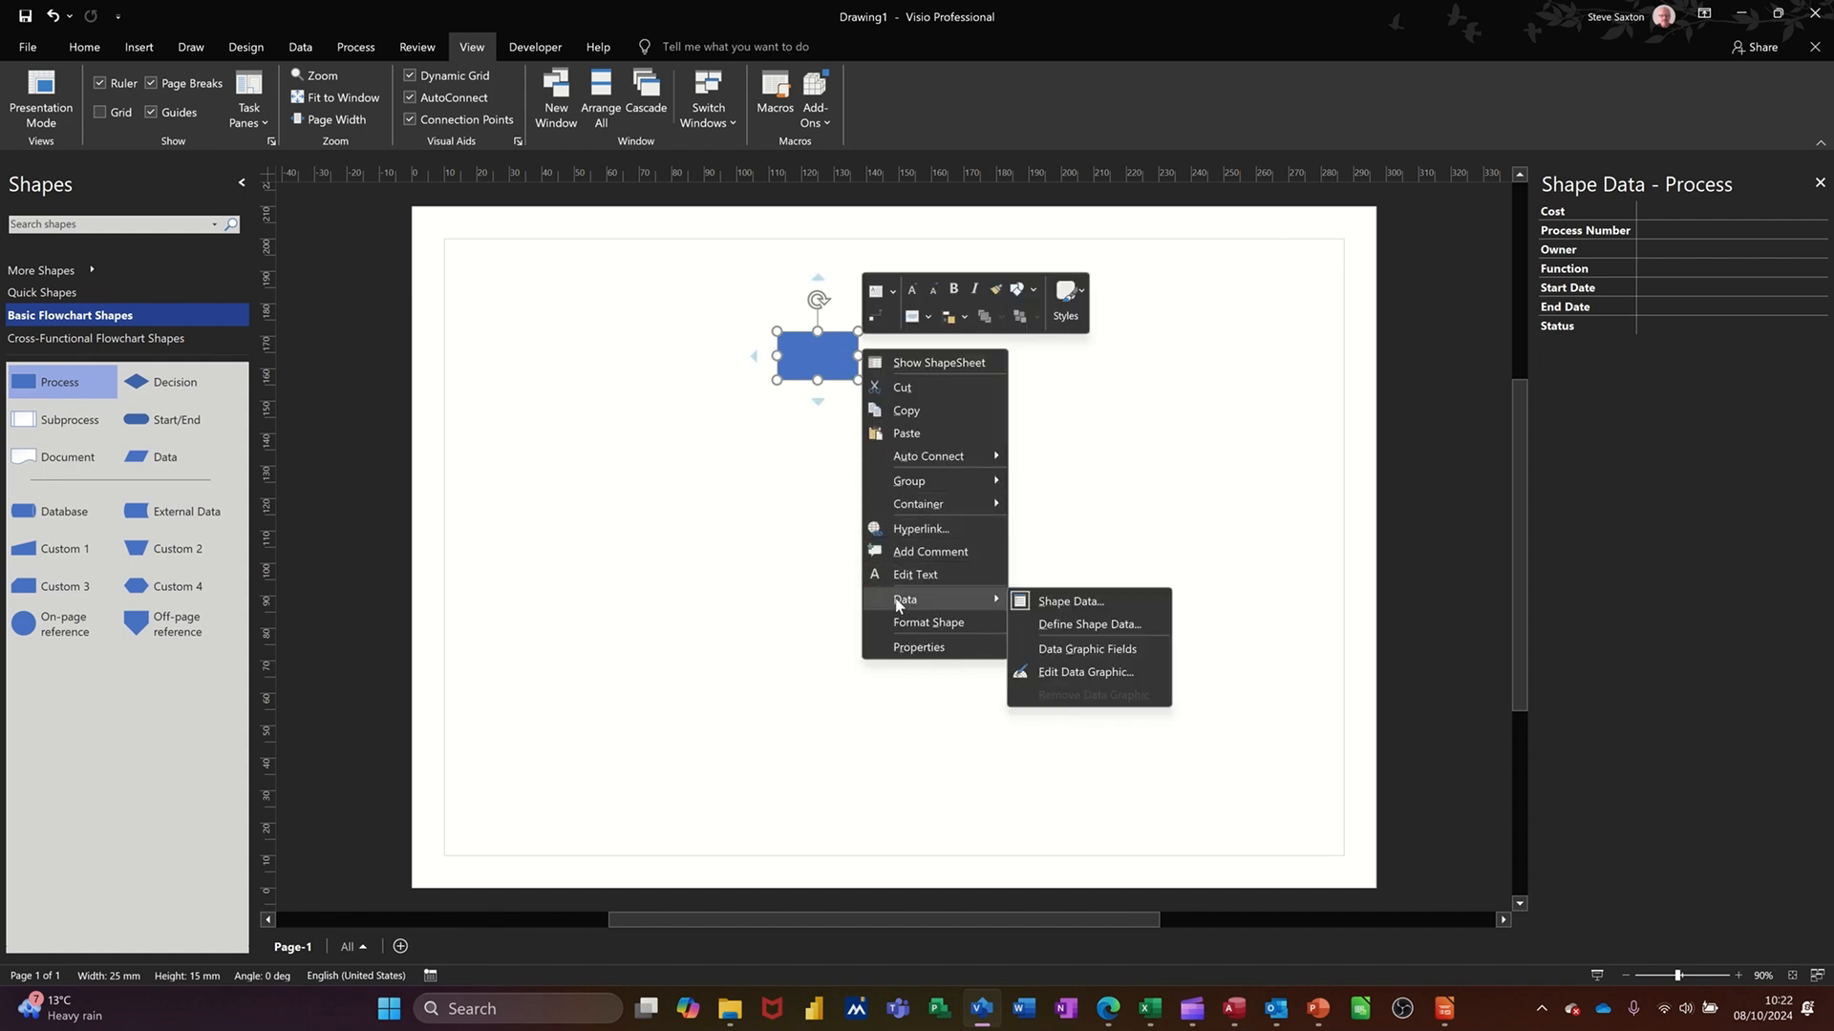
pyautogui.click(1057, 625)
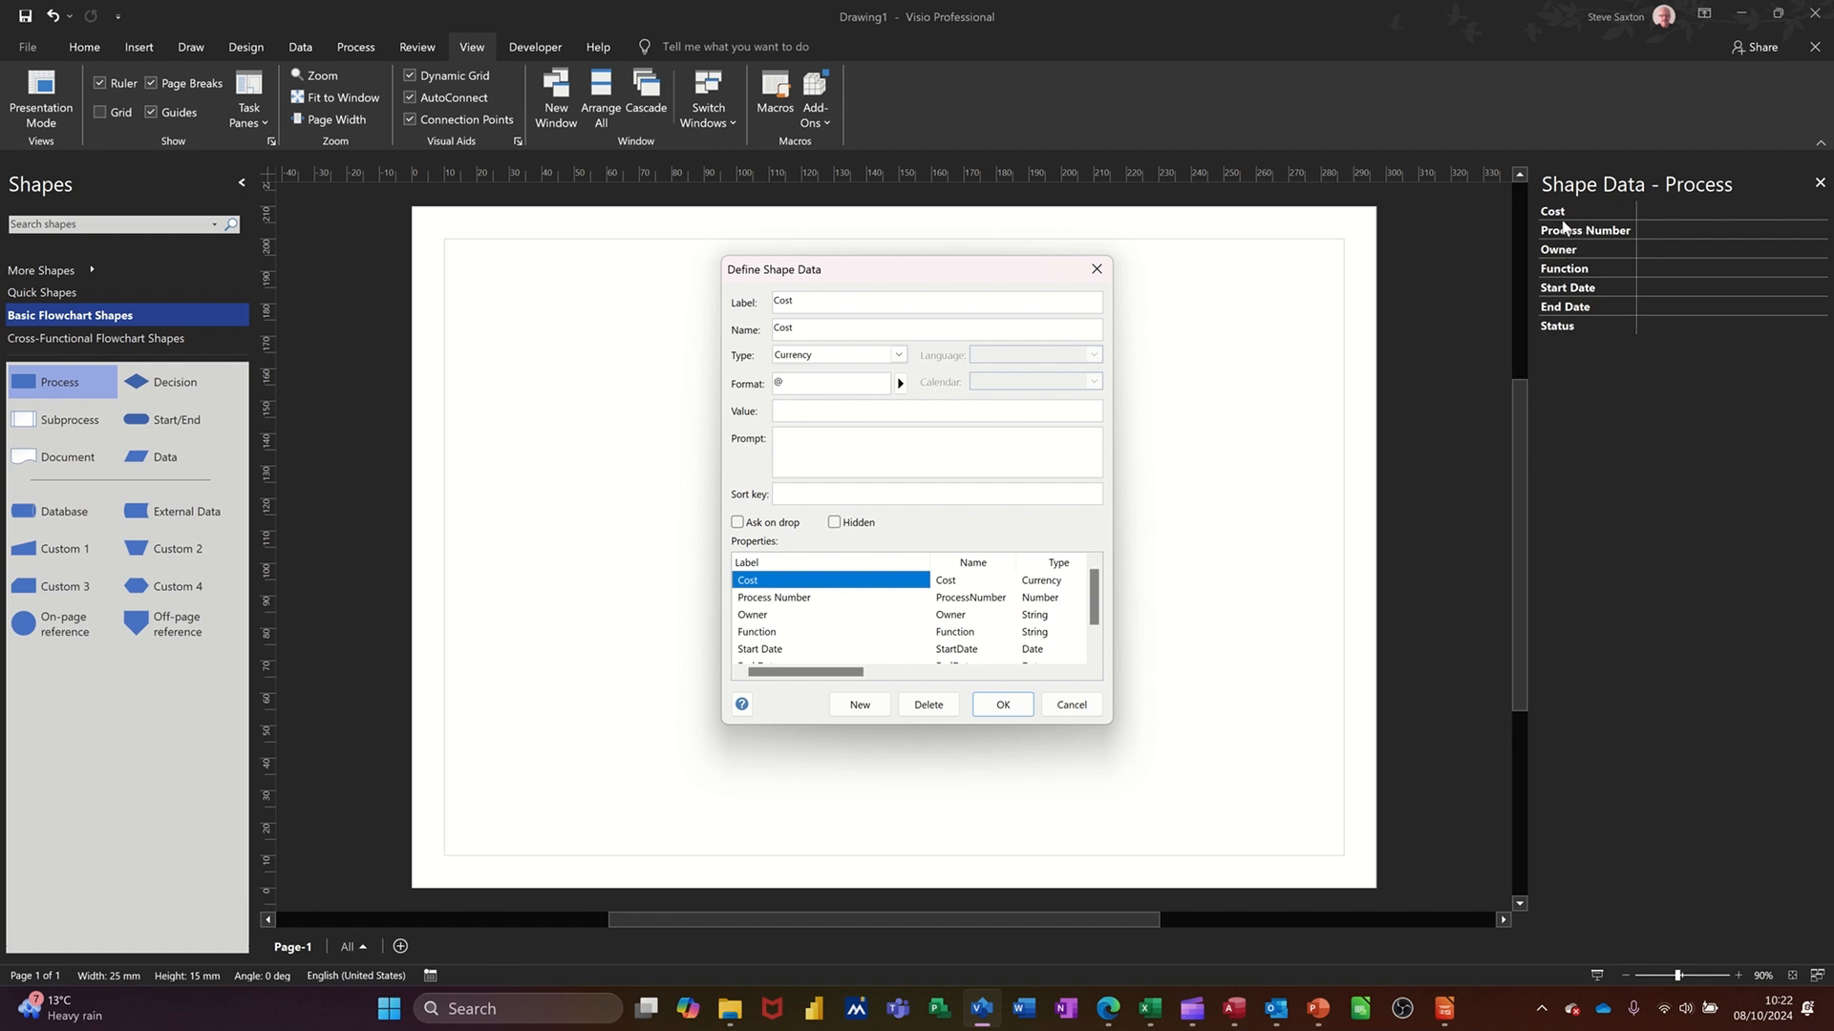
pyautogui.click(774, 600)
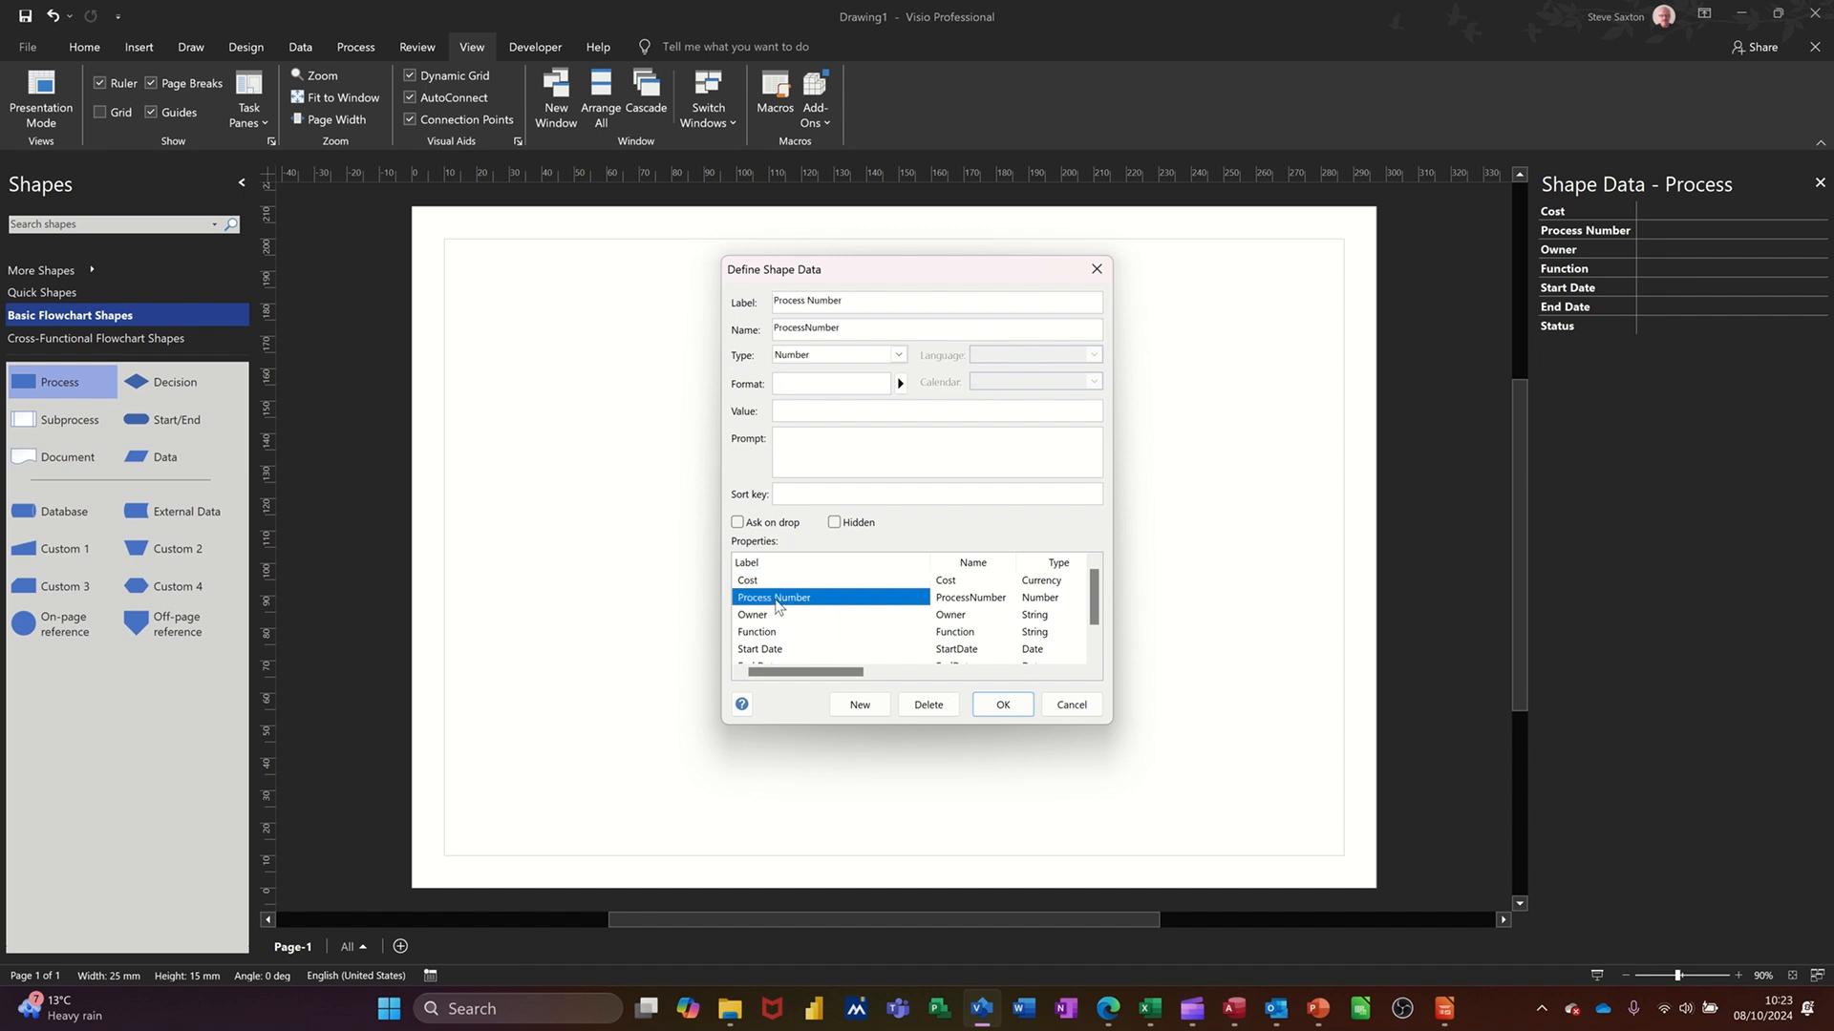
pyautogui.click(796, 494)
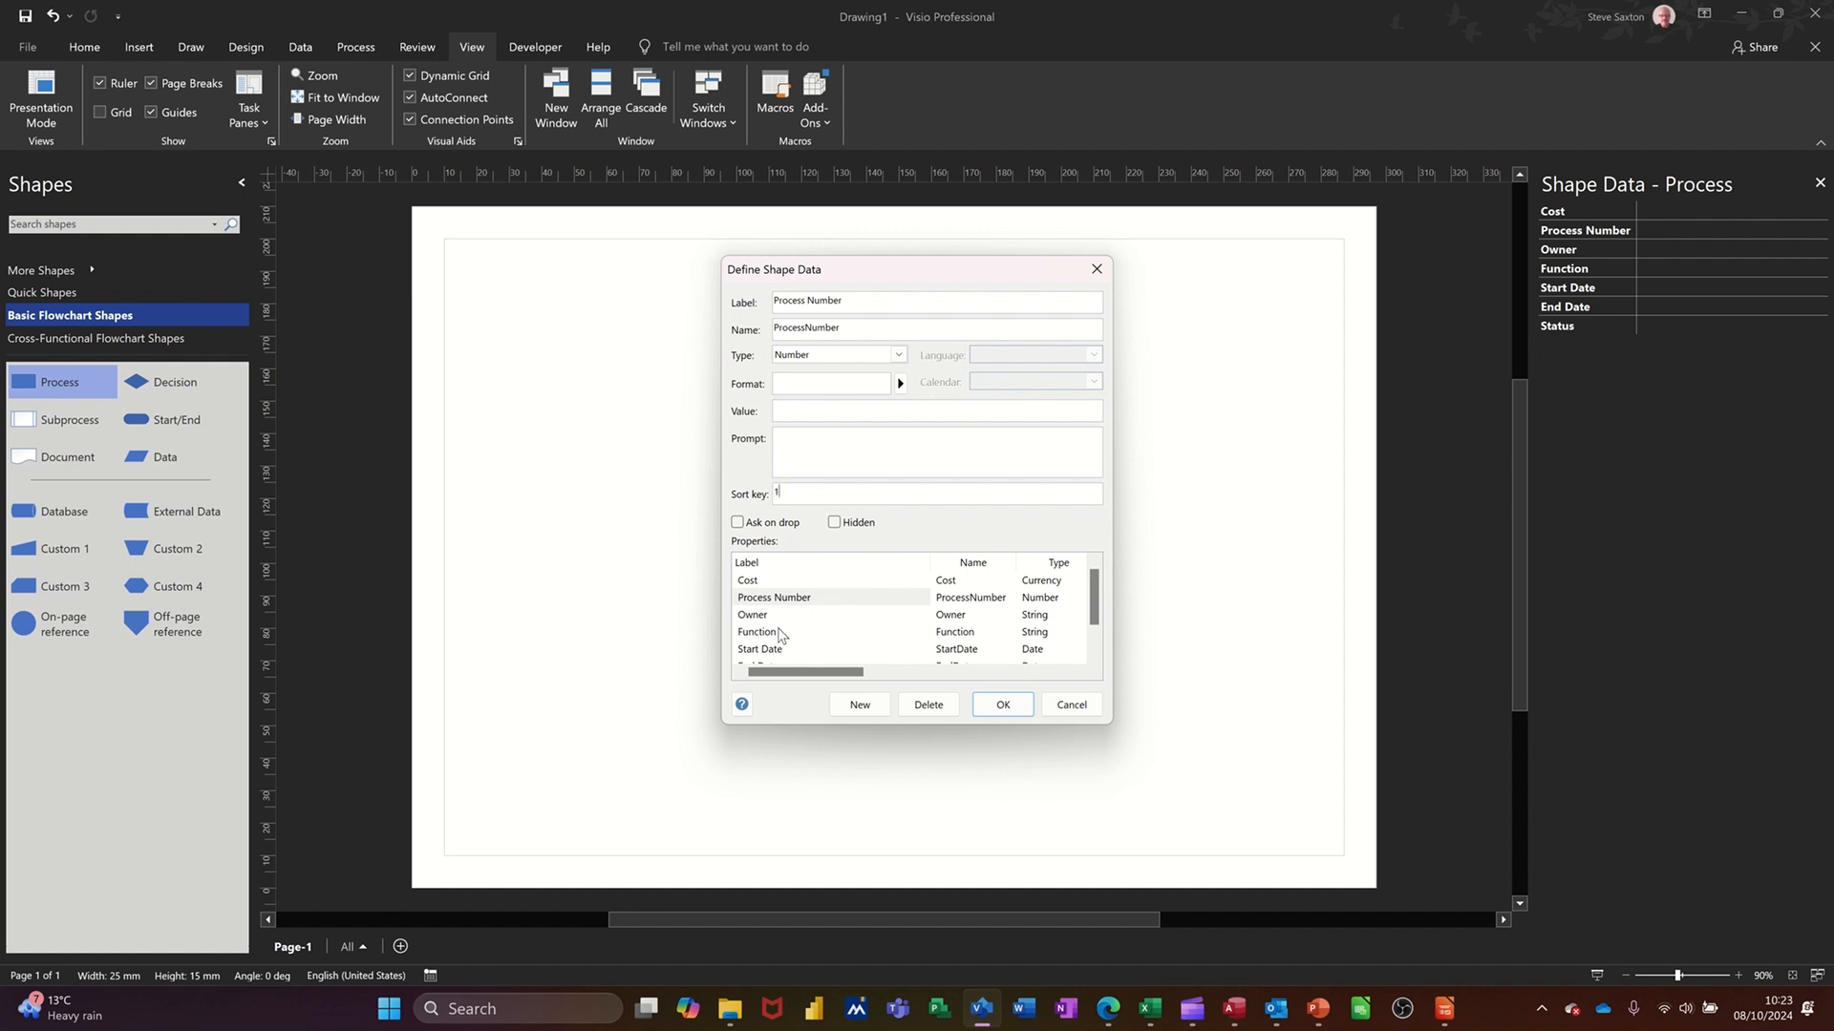
pyautogui.click(781, 635)
pyautogui.click(800, 491)
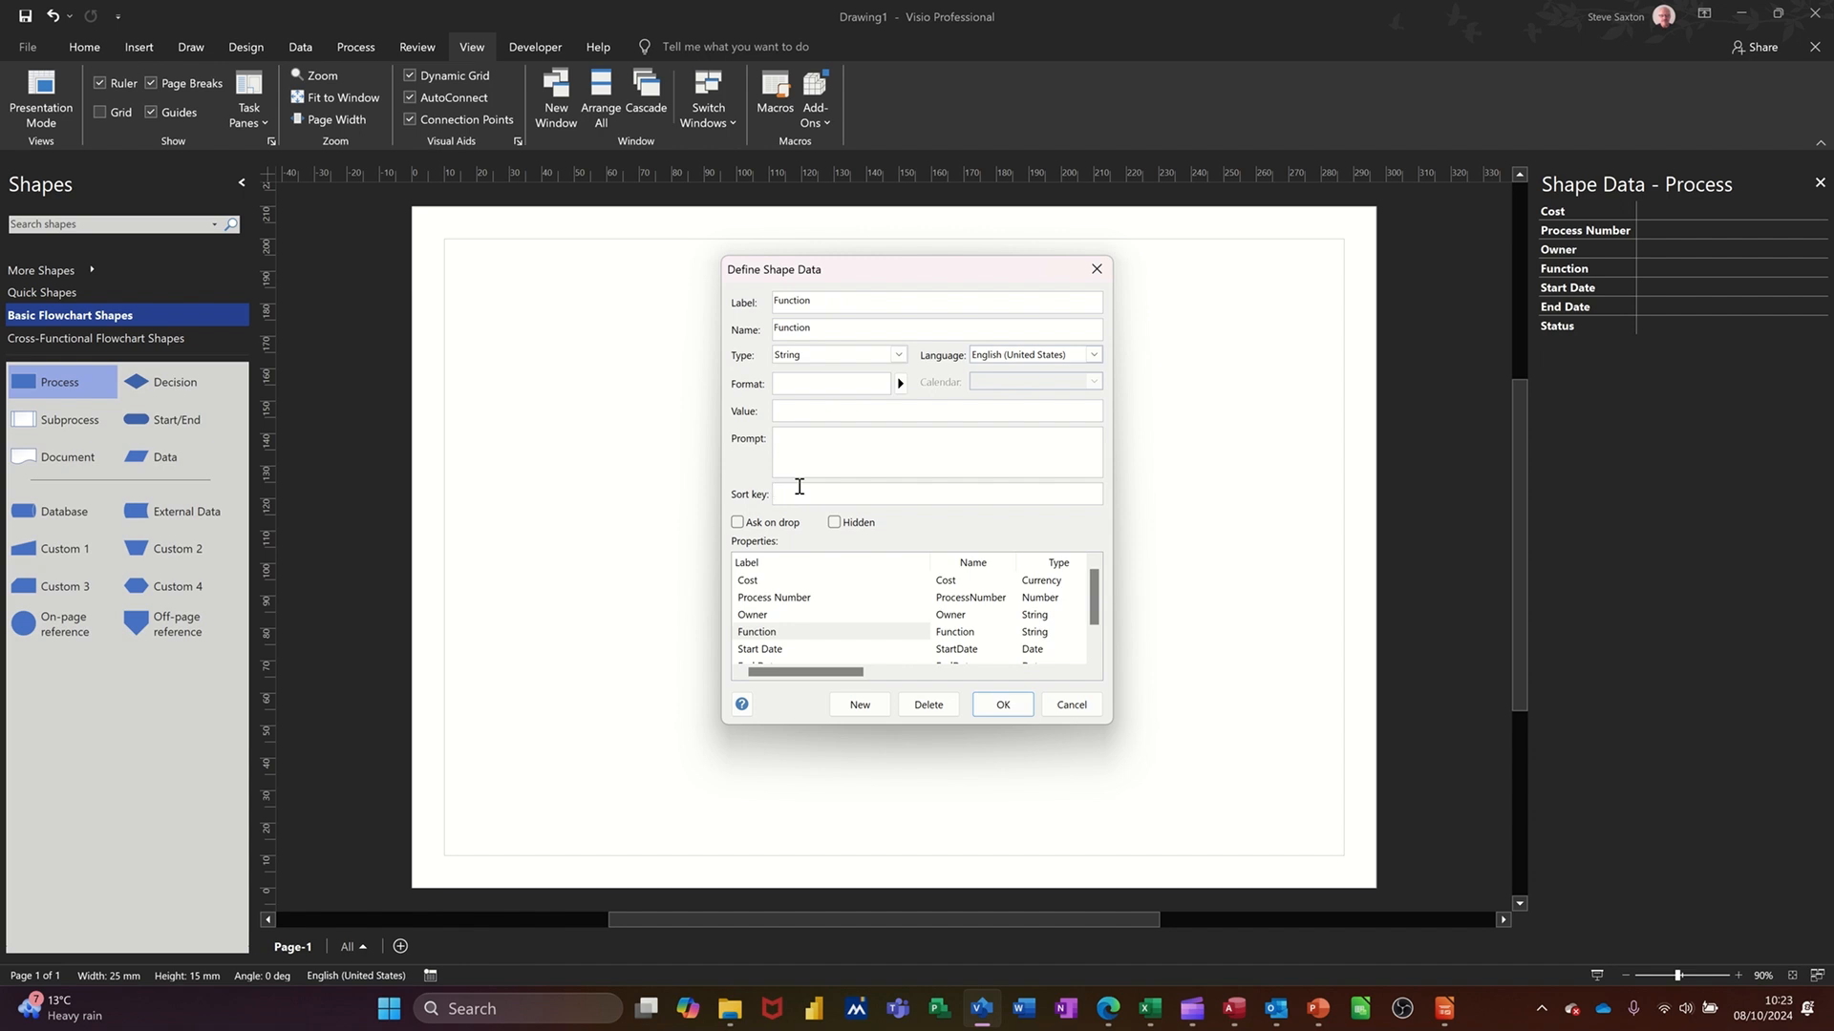
pyautogui.write('2')
pyautogui.click(996, 708)
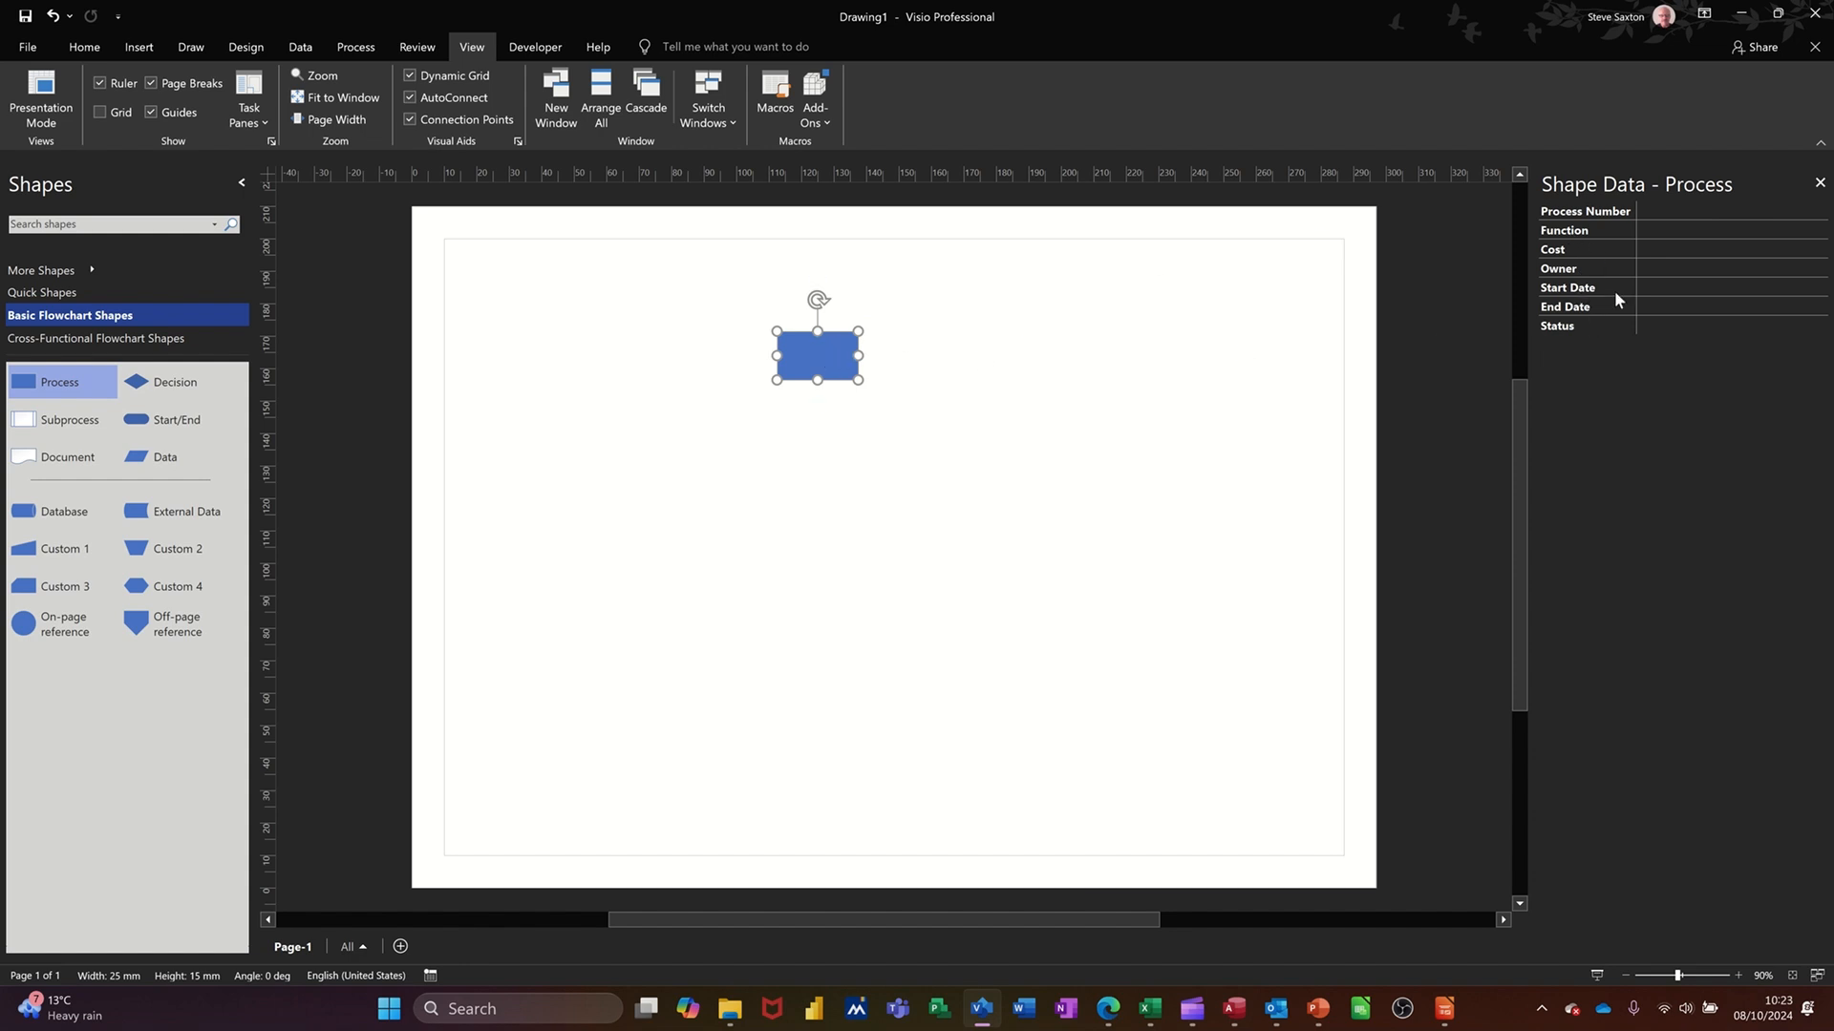
# - Define a new shape data property labelled Salary with the Currency type on the Process shape
pyautogui.rightClick(810, 350)
pyautogui.moveTo(907, 602)
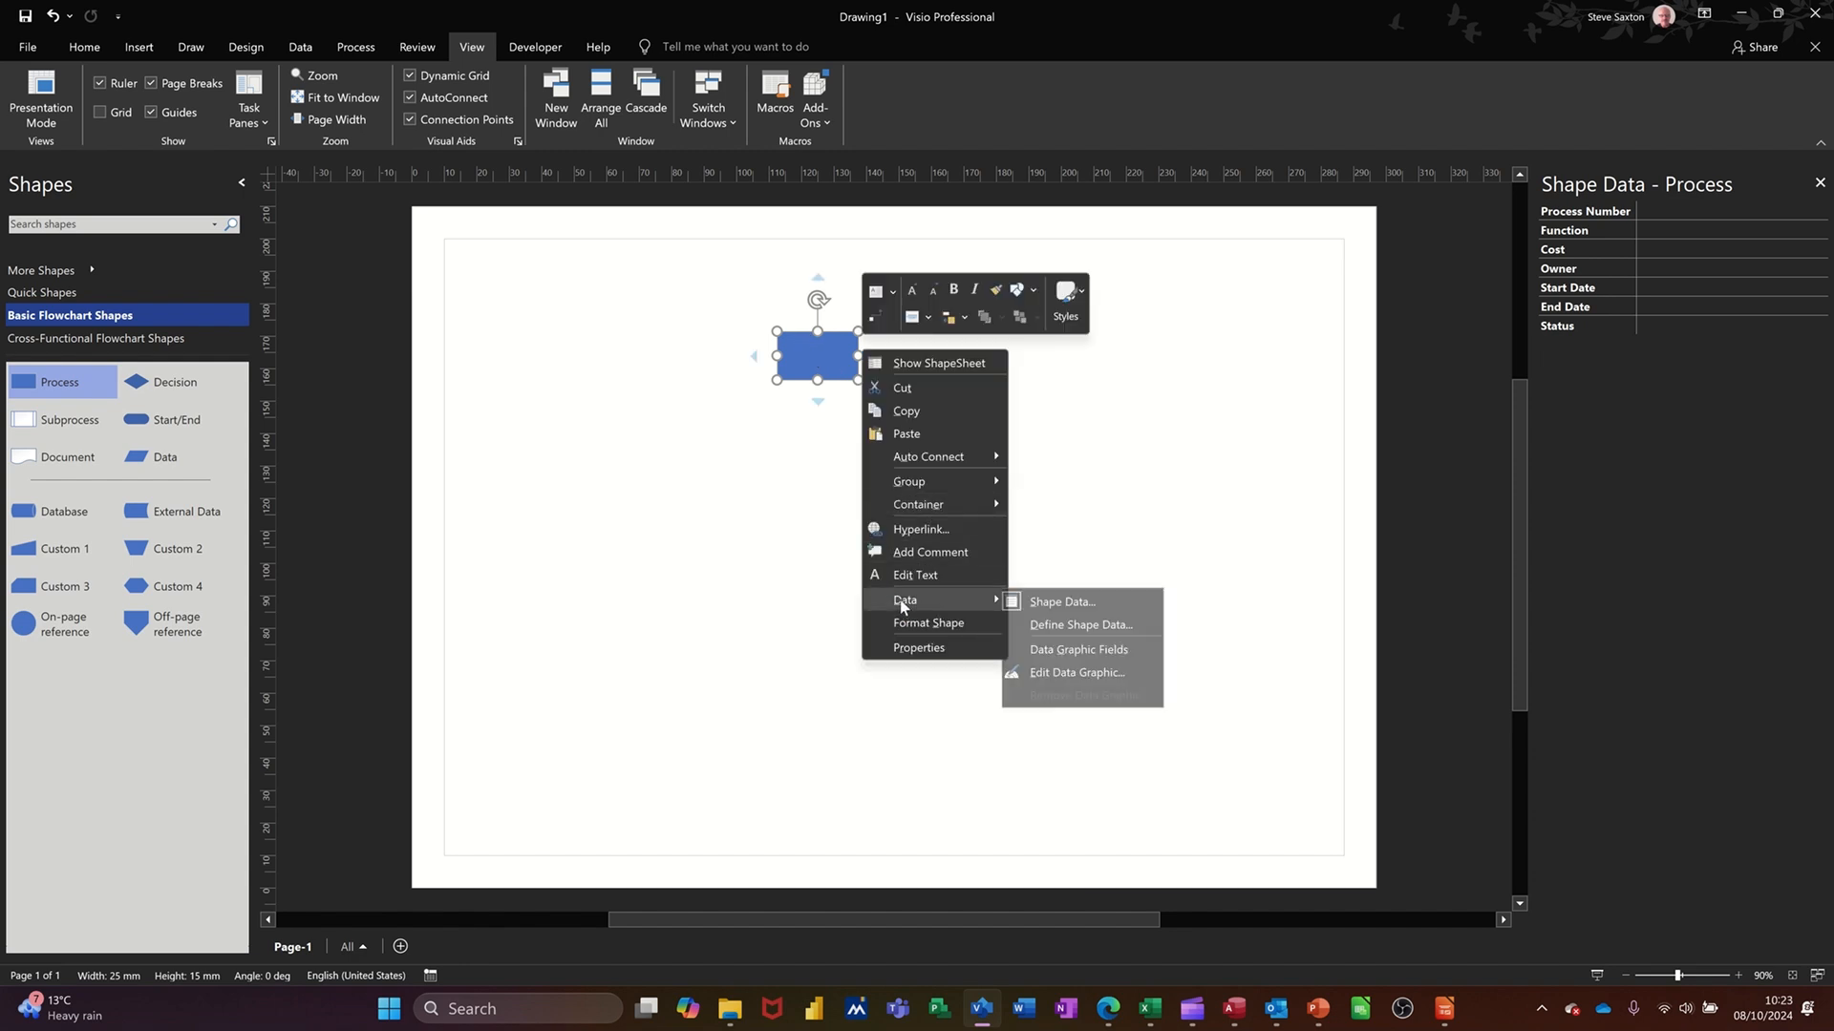
pyautogui.click(1037, 624)
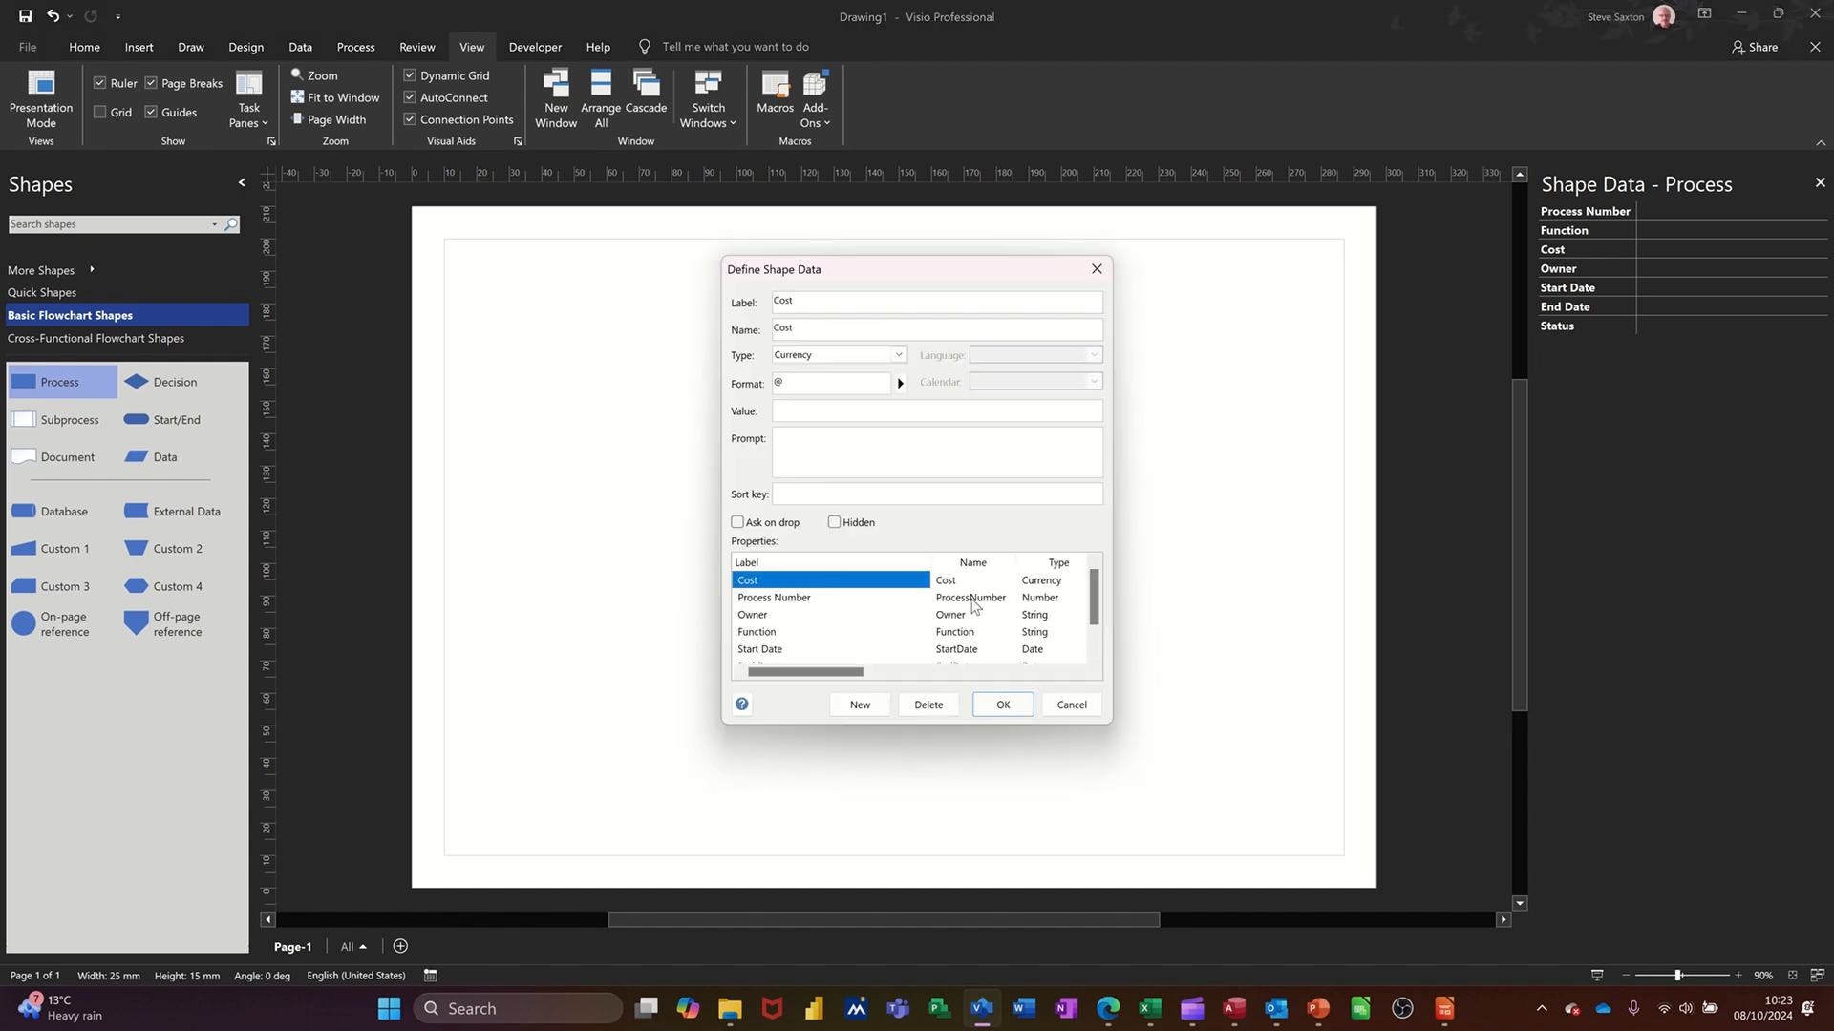
pyautogui.click(858, 707)
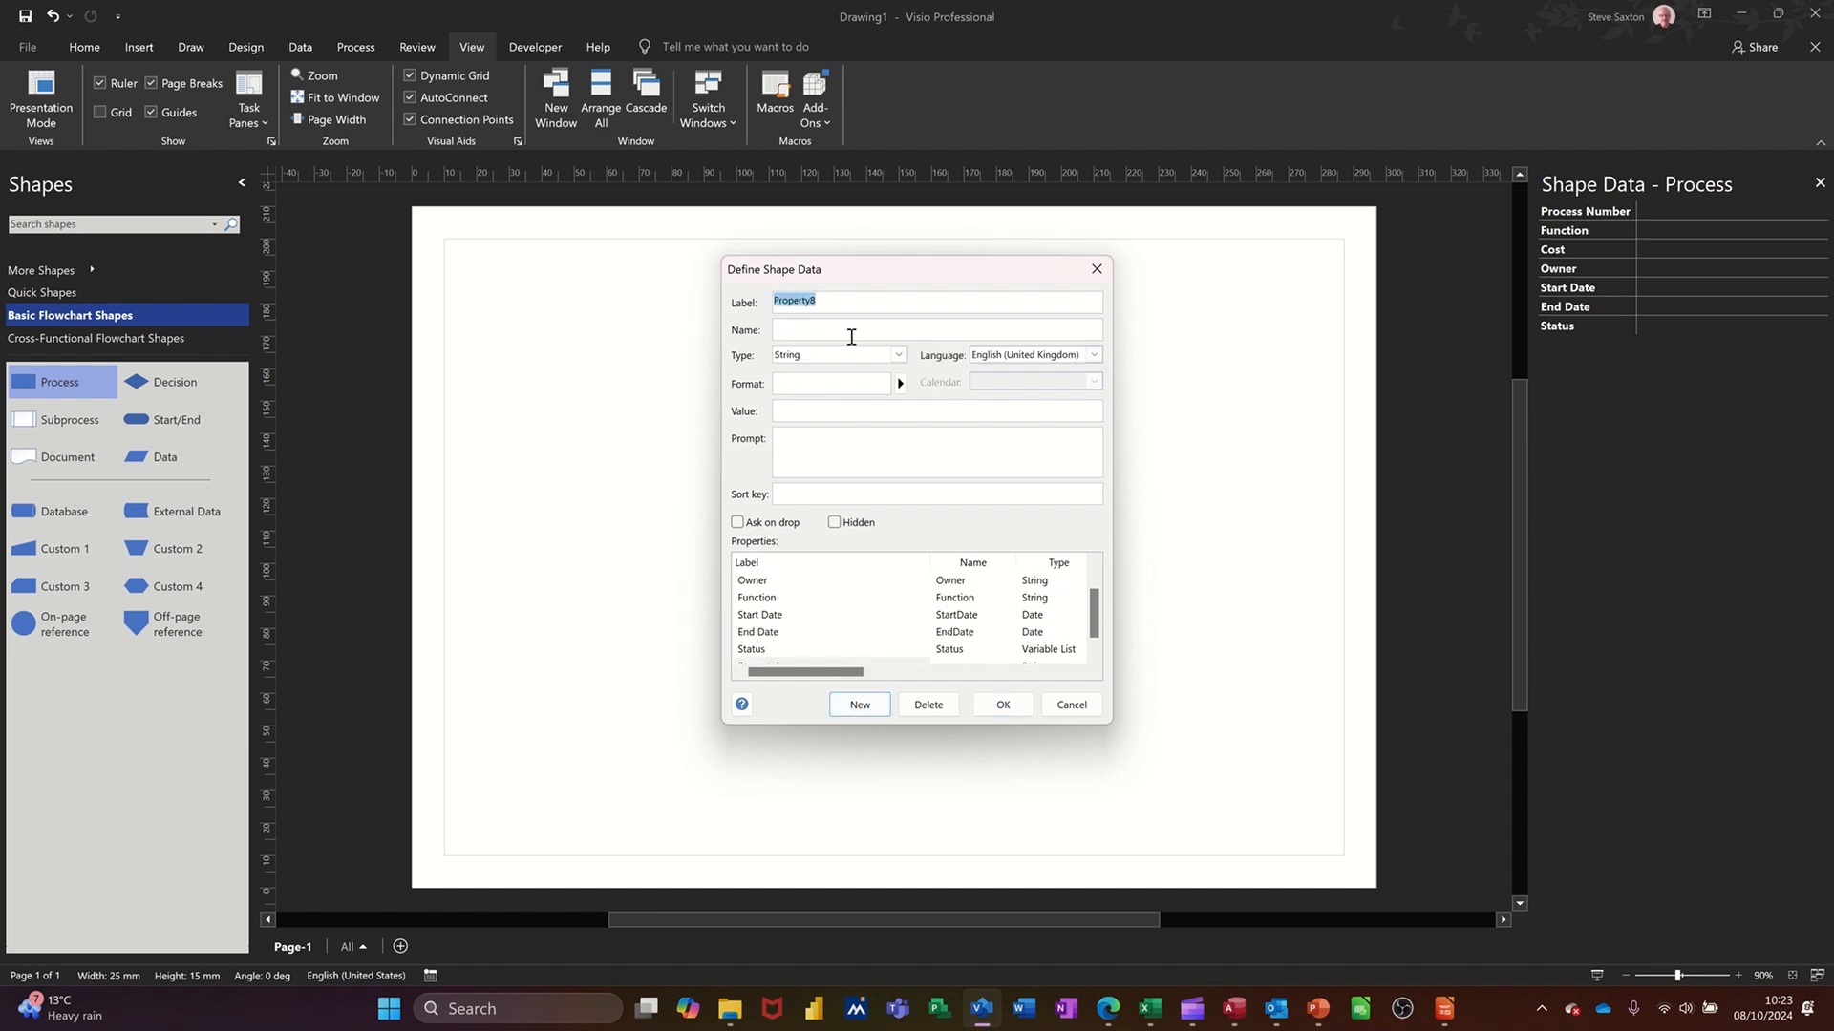
pyautogui.write('Salary')
pyautogui.click(899, 356)
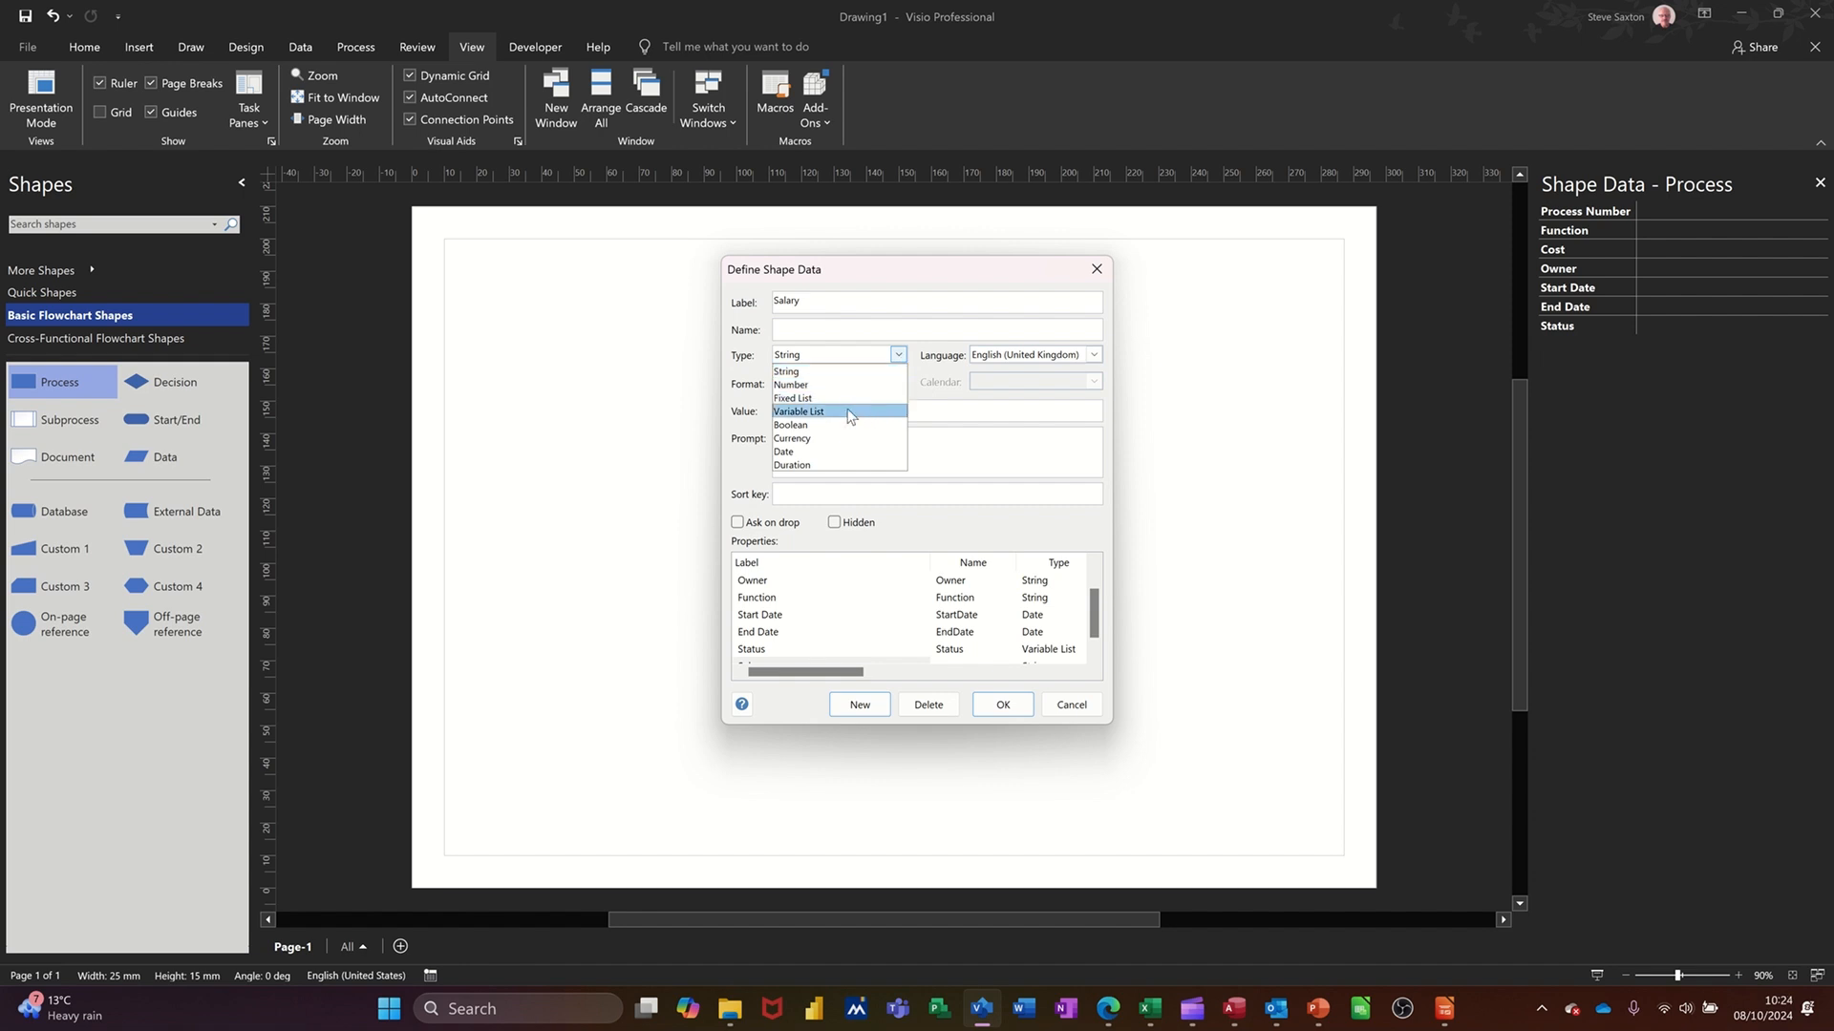
pyautogui.click(839, 439)
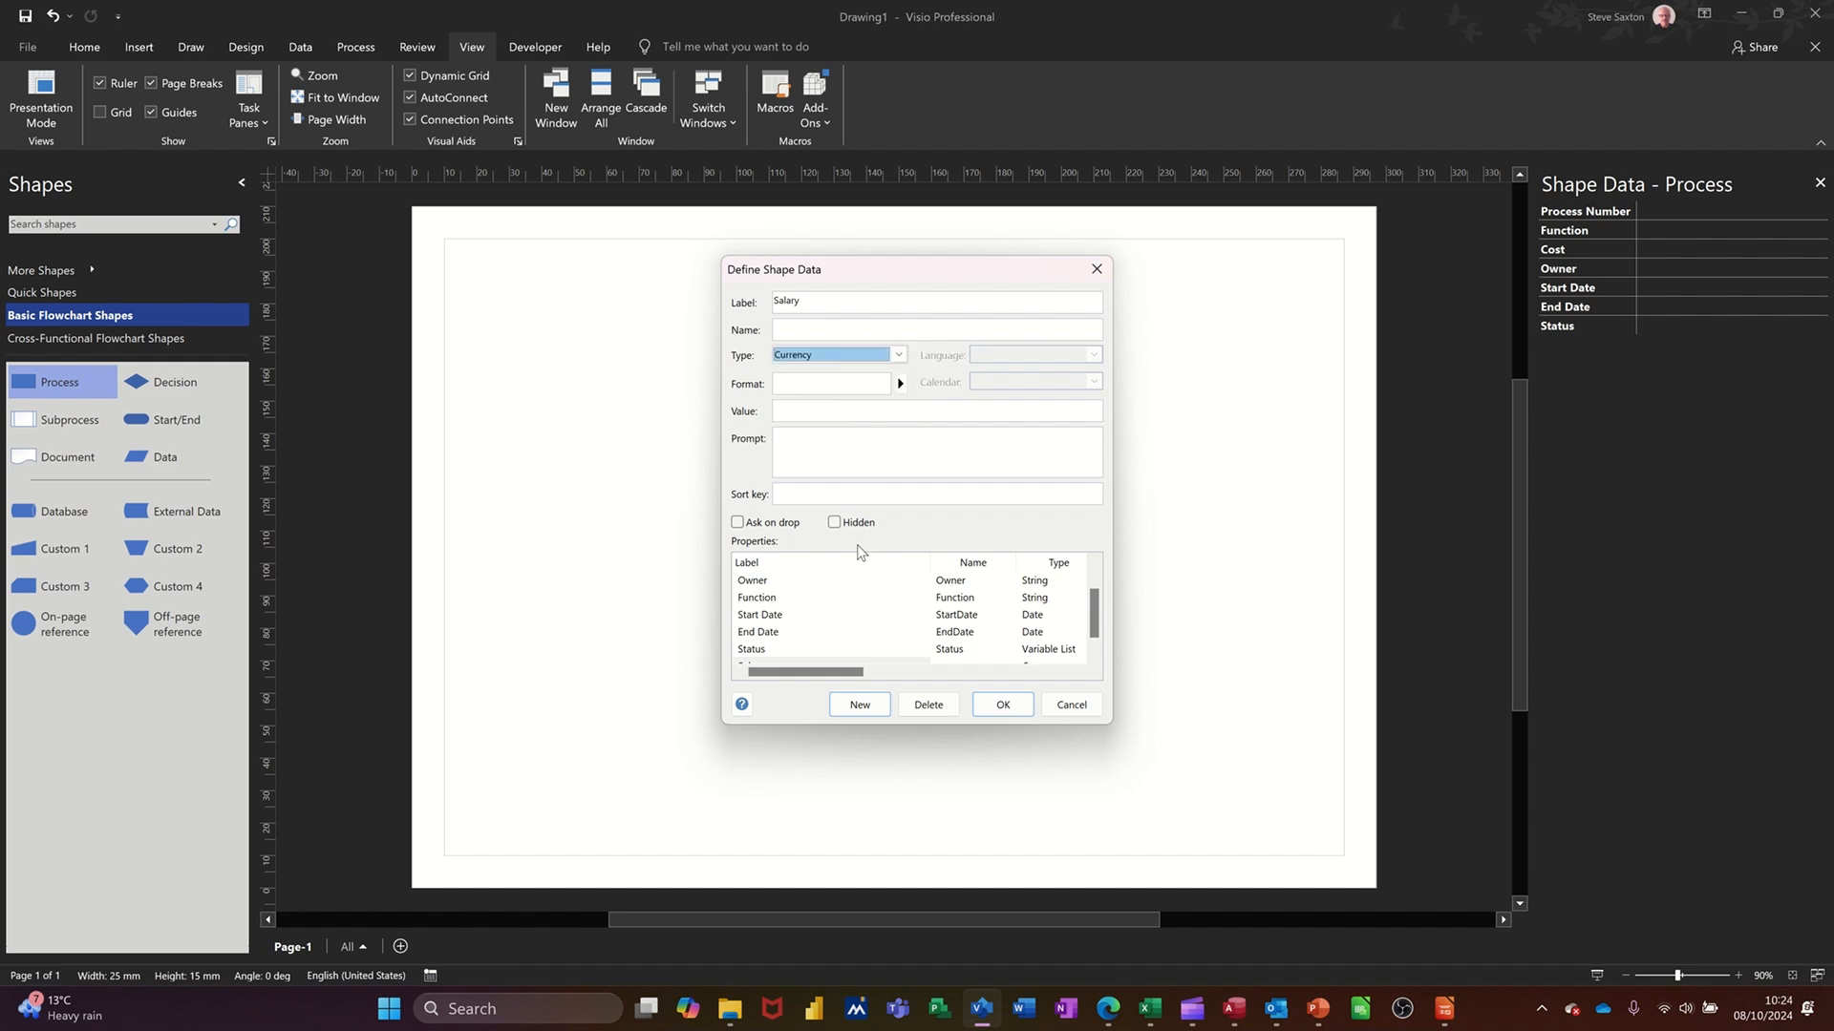
pyautogui.click(1000, 704)
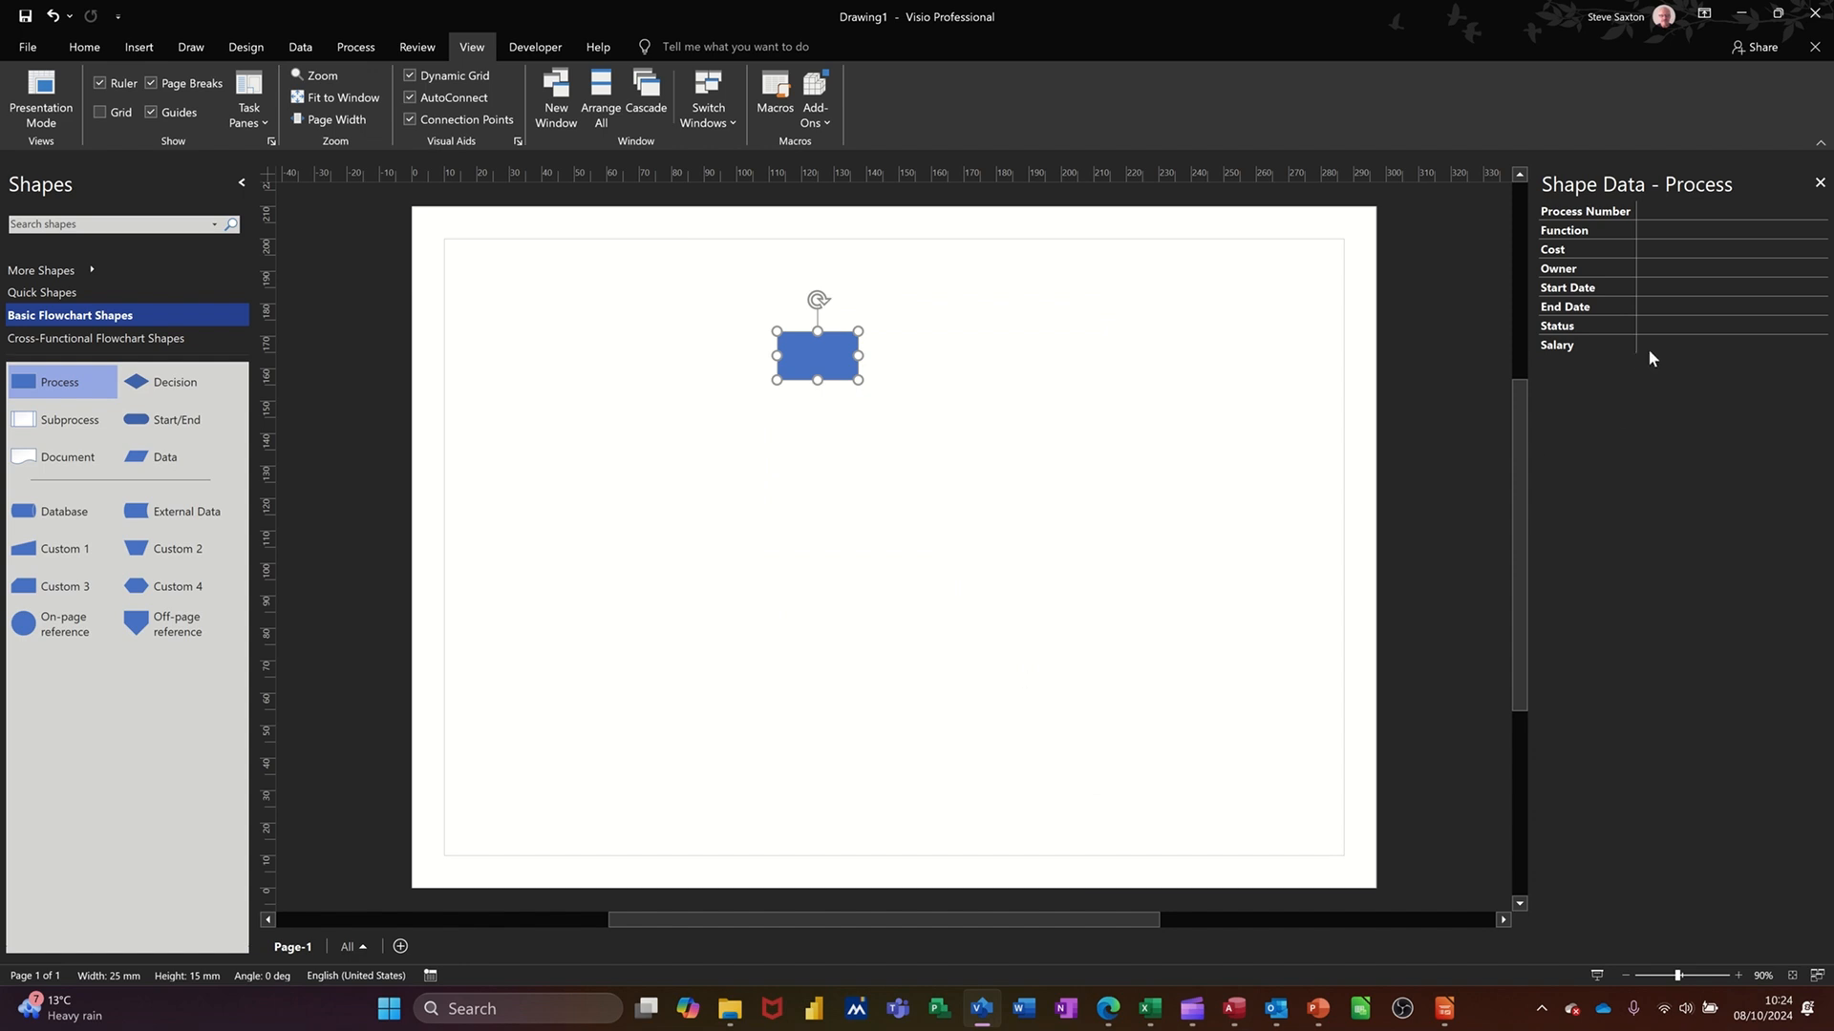
# - Set the Process shape's Salary value to £0.00
pyautogui.click(1678, 350)
pyautogui.write('22')
pyautogui.press('Return')
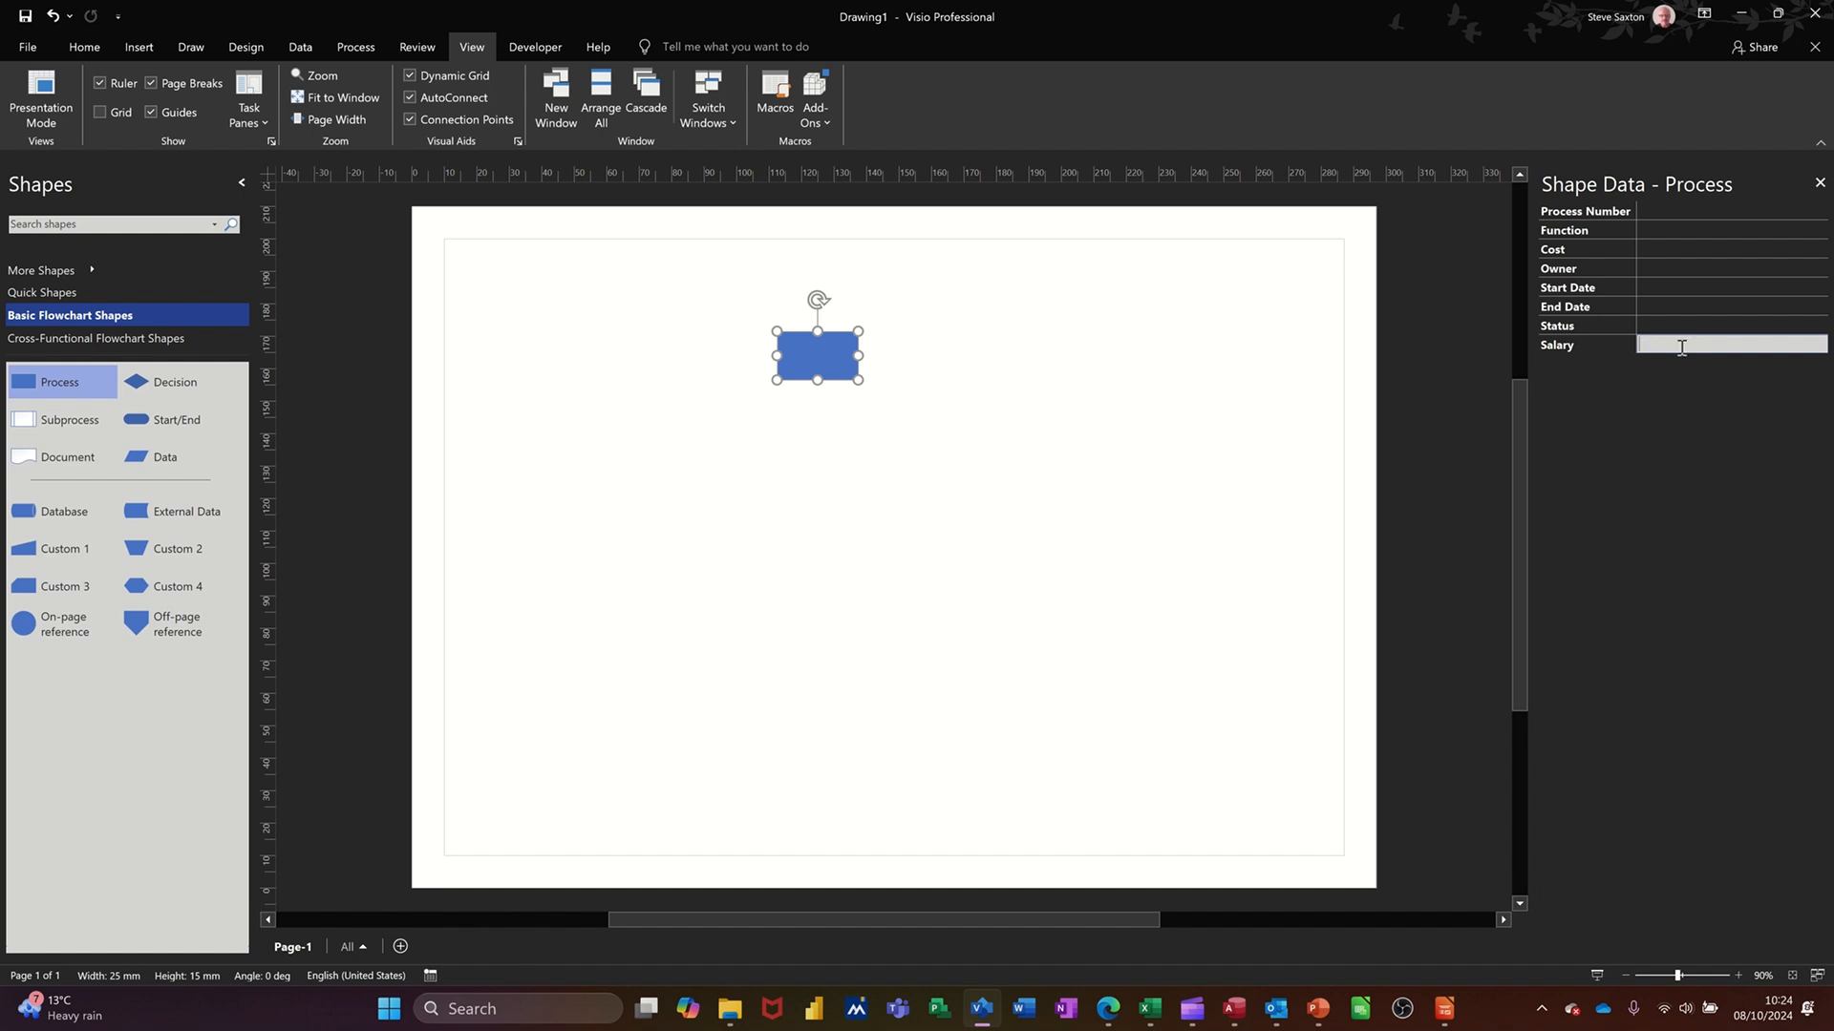
pyautogui.click(1658, 306)
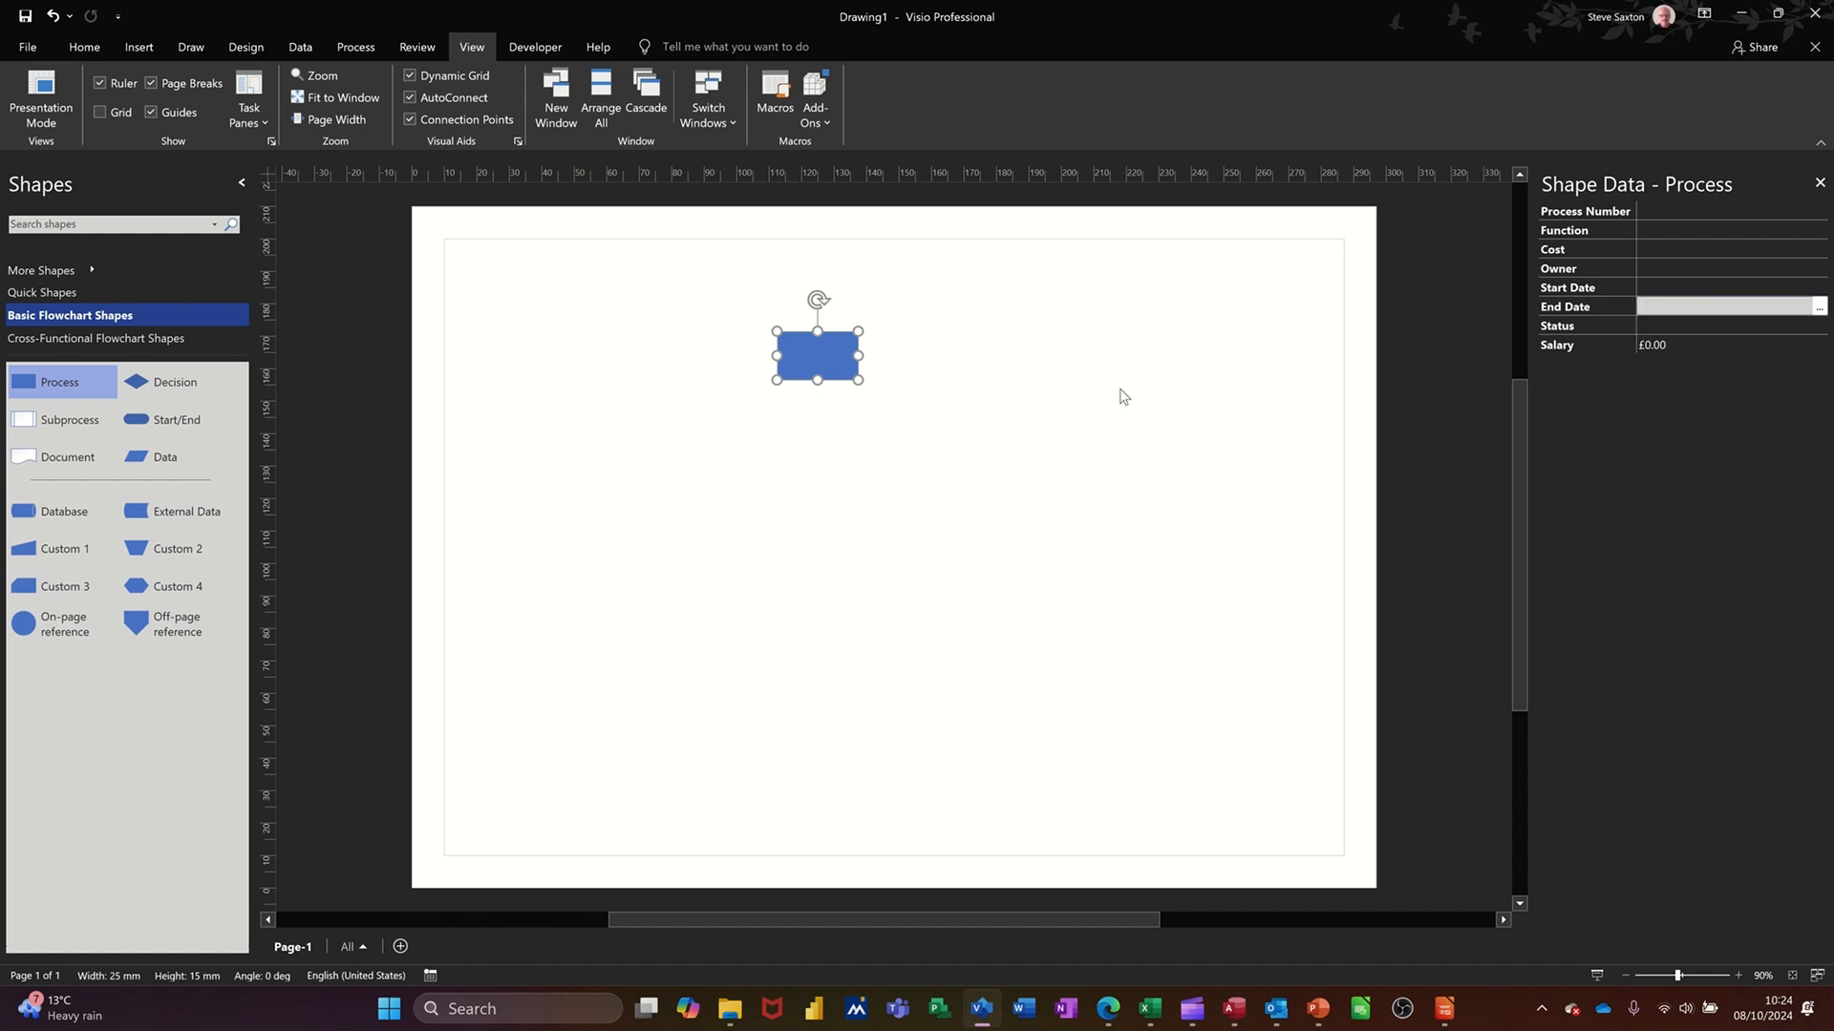
# - Place a second Process shape on the page just below the first one
pyautogui.moveTo(36, 390); pyautogui.dragTo(823, 473)
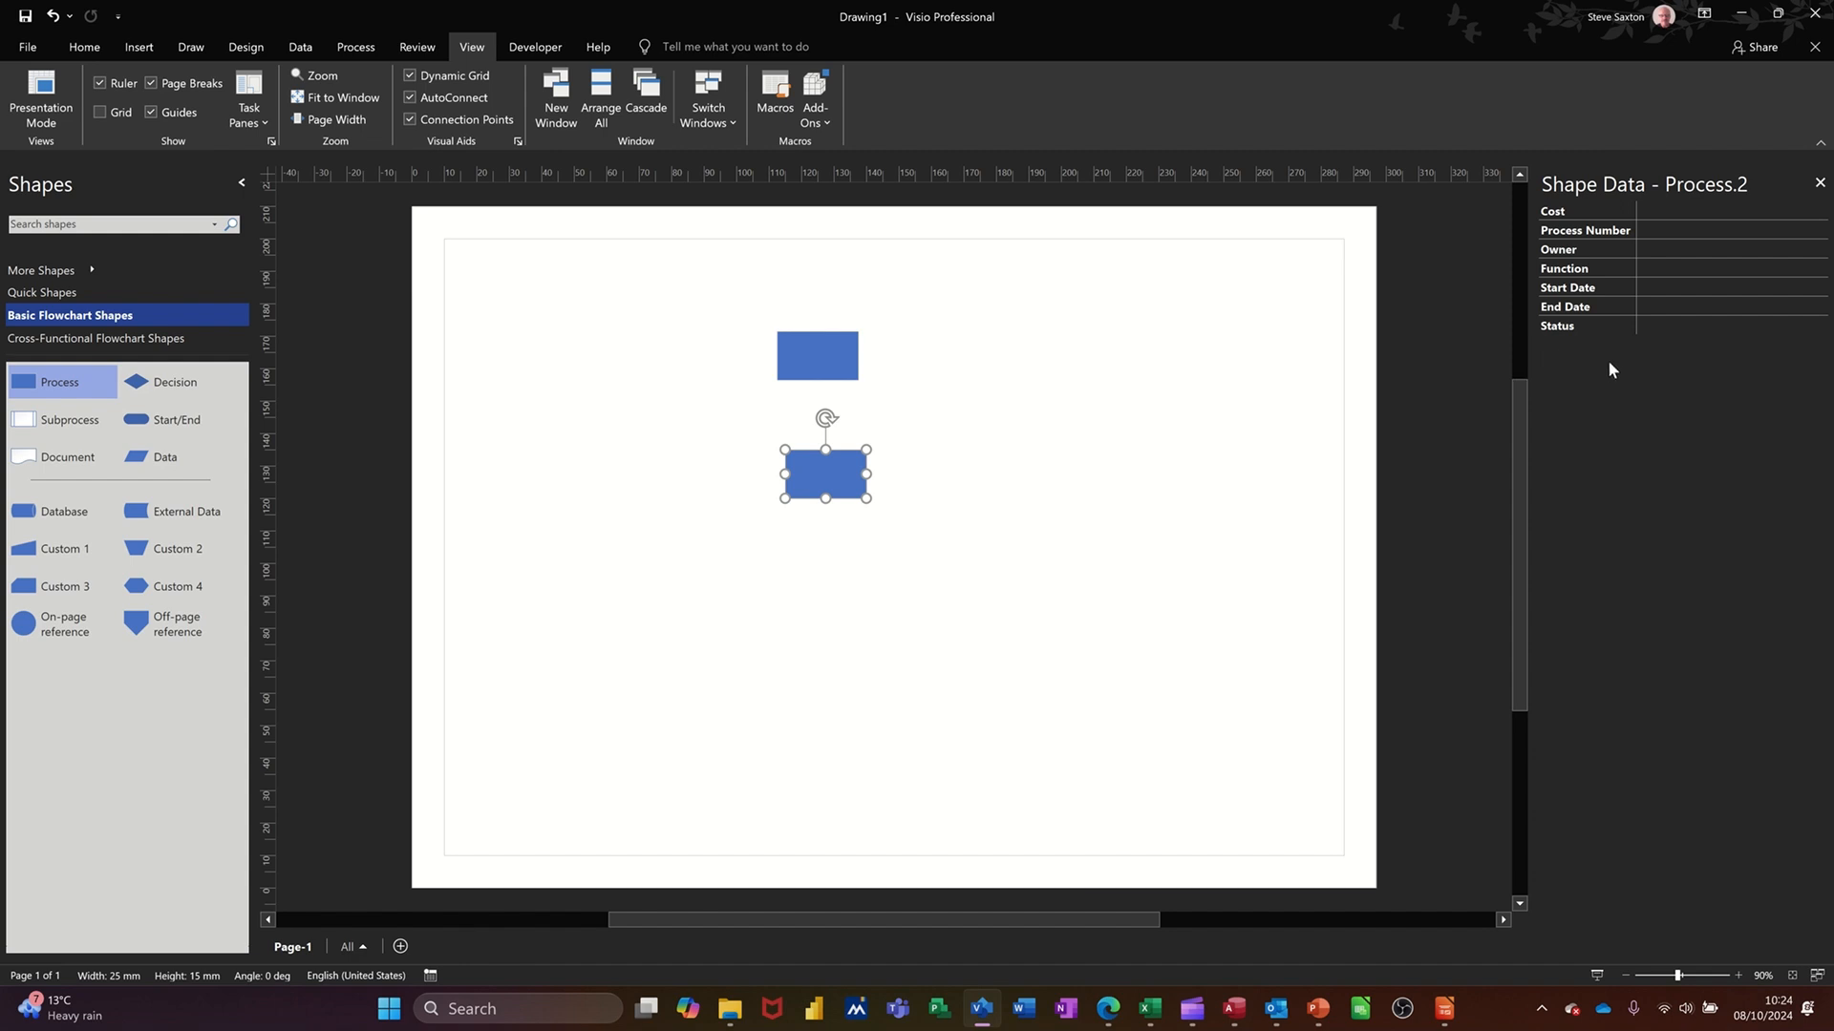
# - Create a new metric stencil to hold the customised Process shape
pyautogui.click(813, 364)
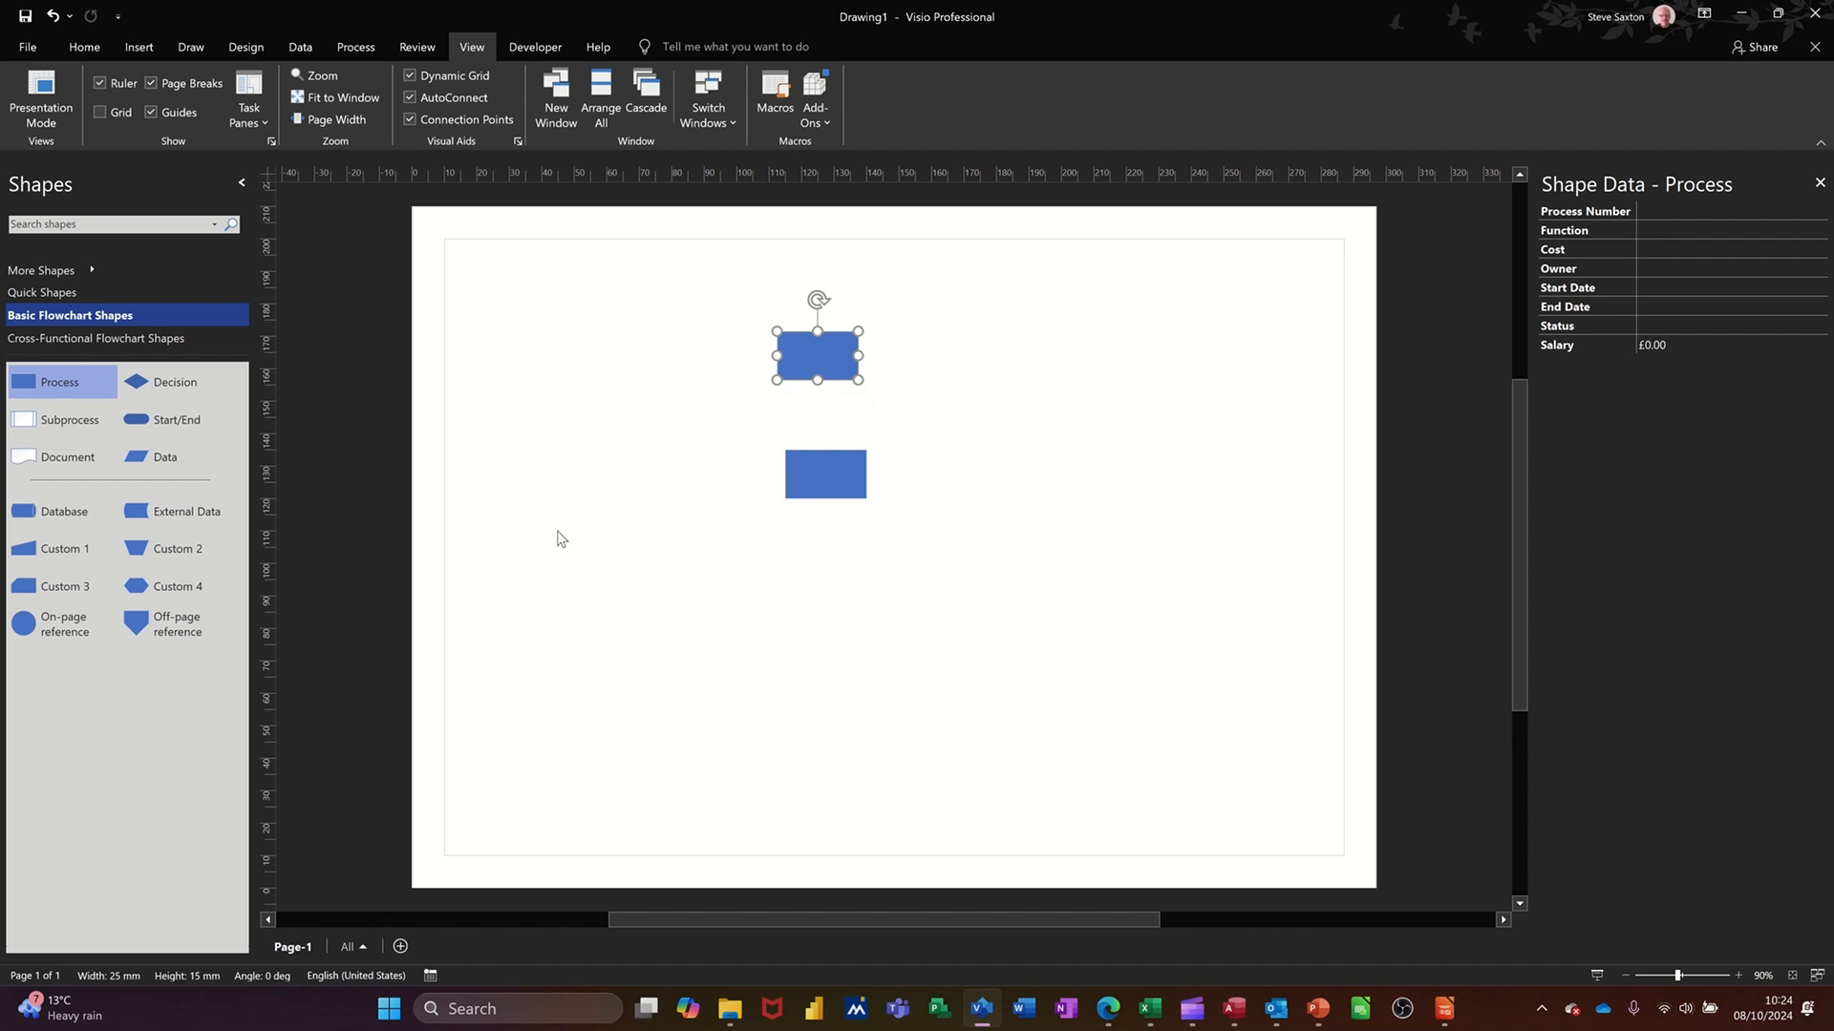
pyautogui.click(88, 276)
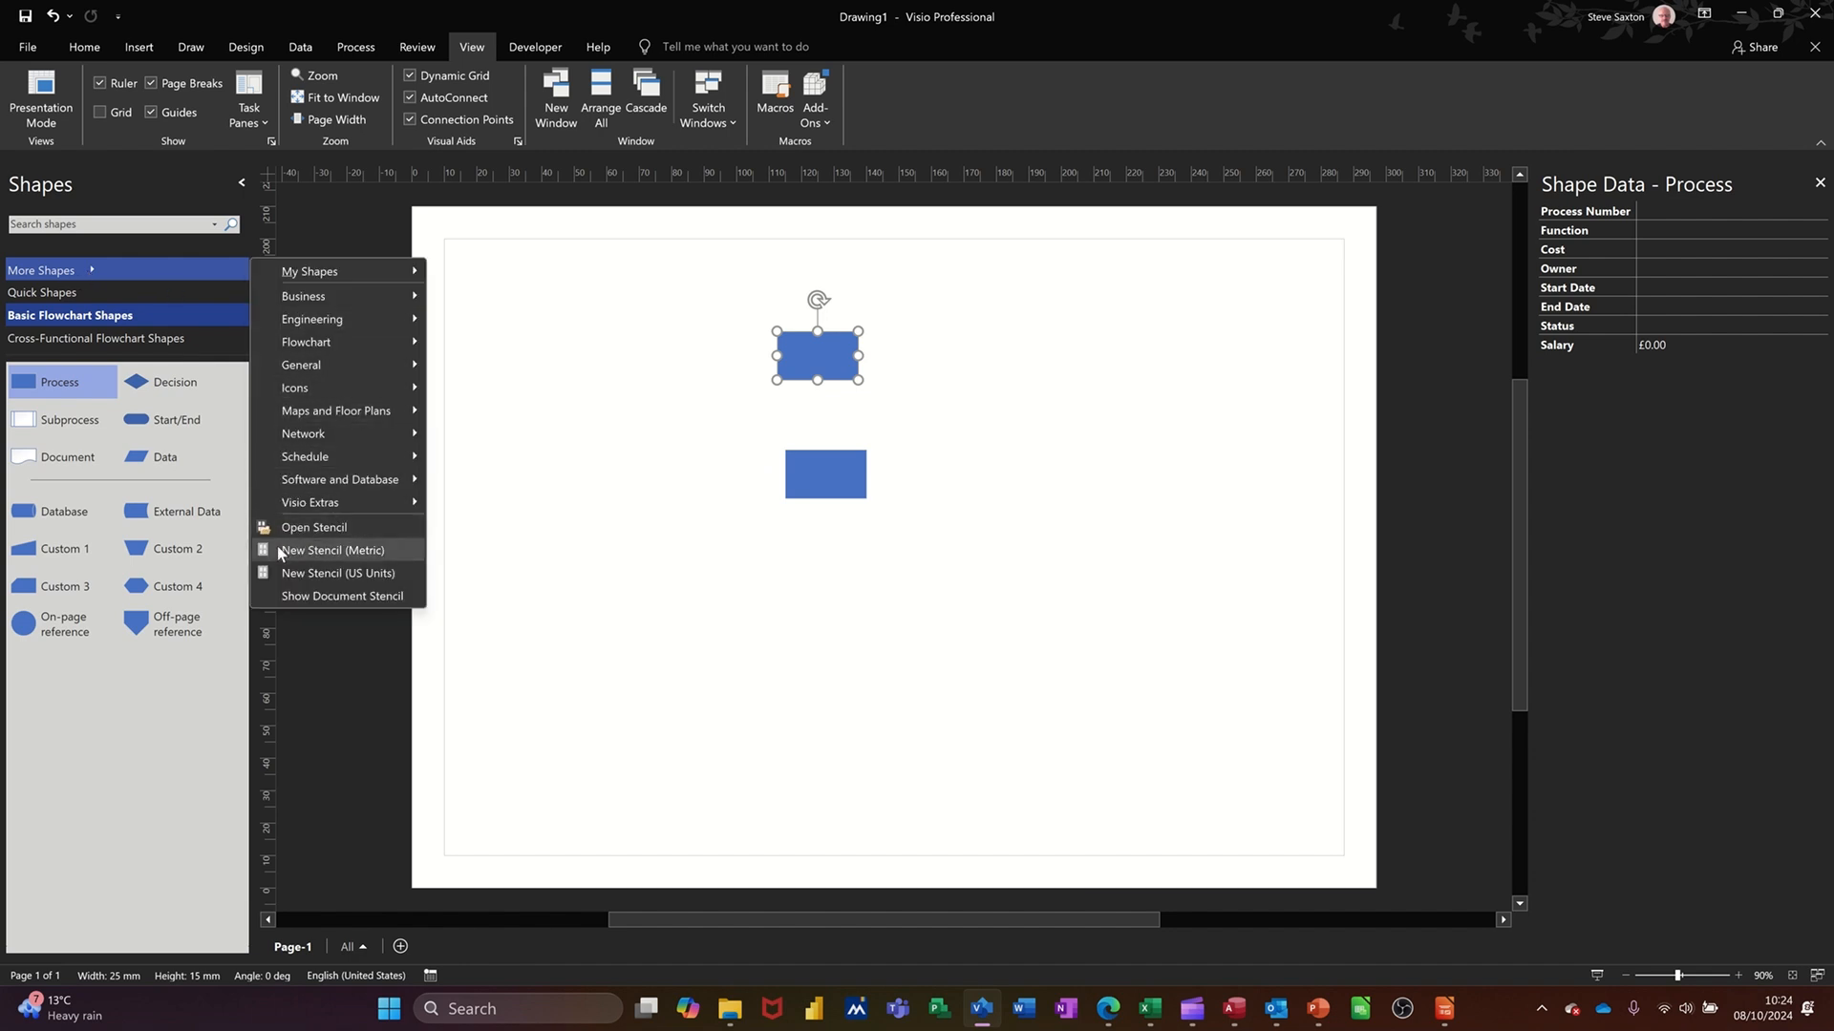
pyautogui.click(303, 552)
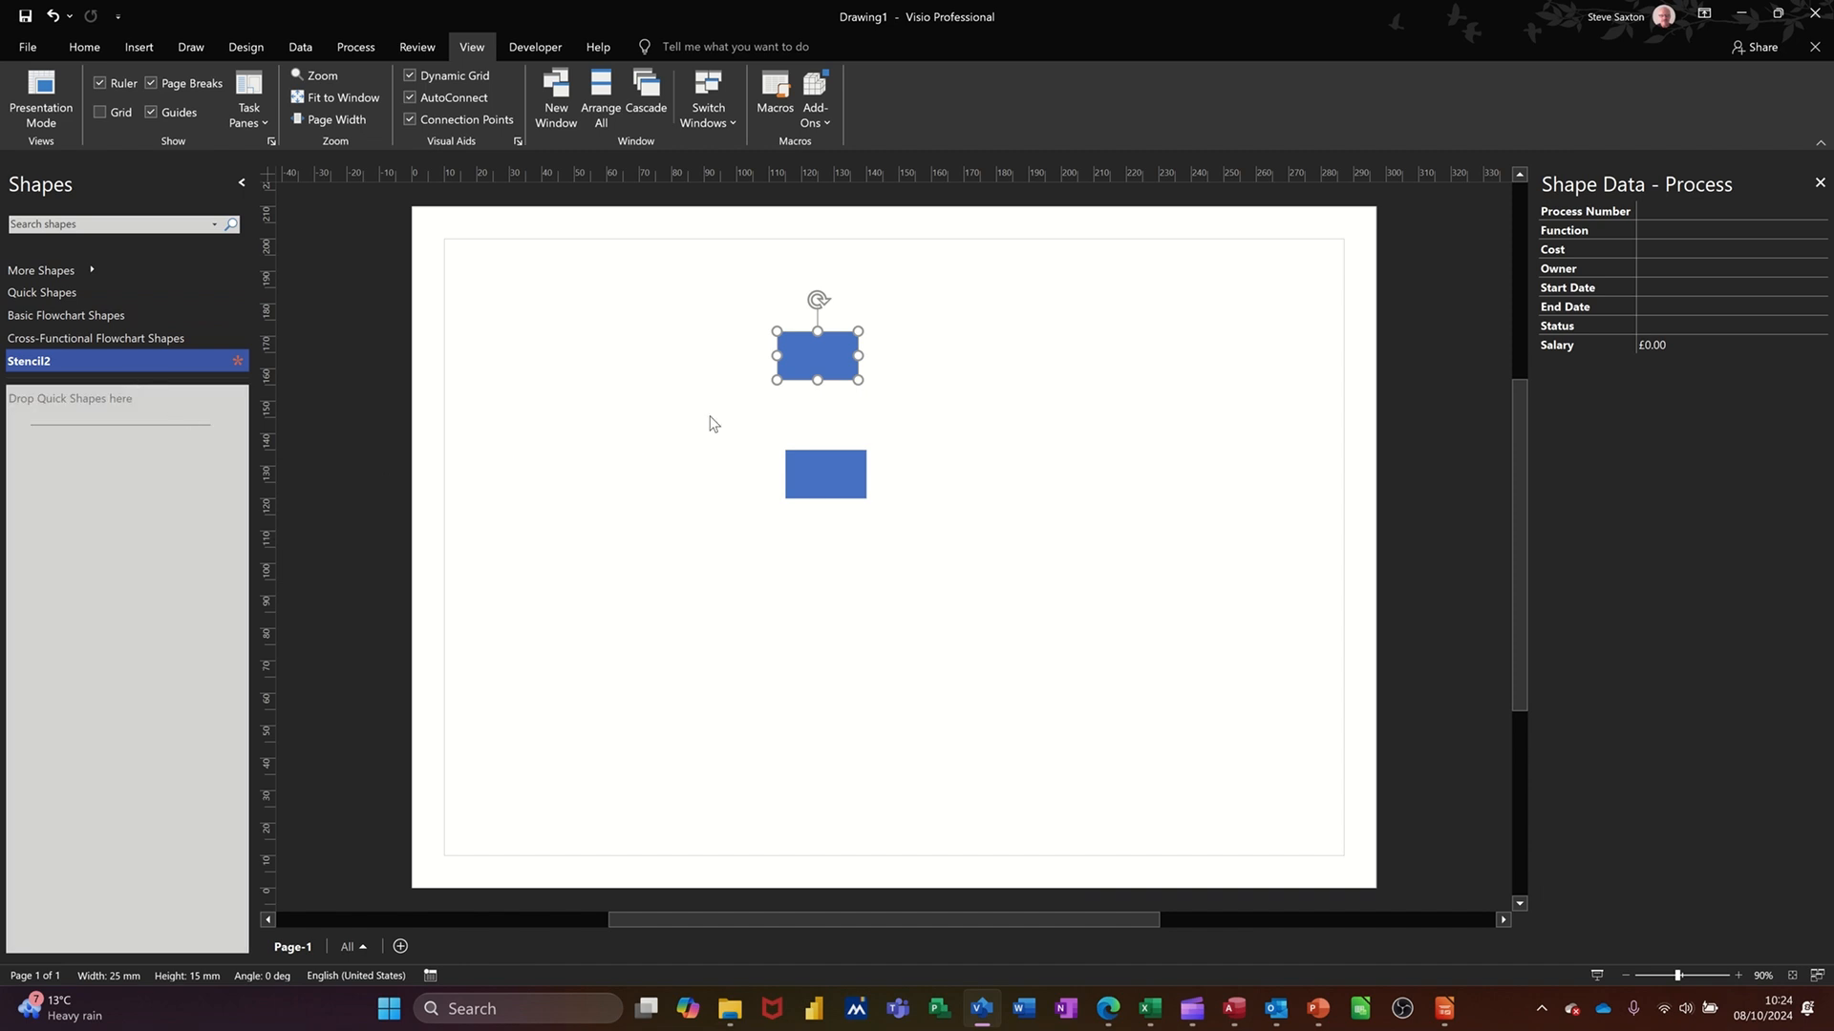
# - Move the Process shape with the Salary property from the page into the new stencil and name its master Process 1
pyautogui.moveTo(807, 356); pyautogui.dragTo(124, 521)
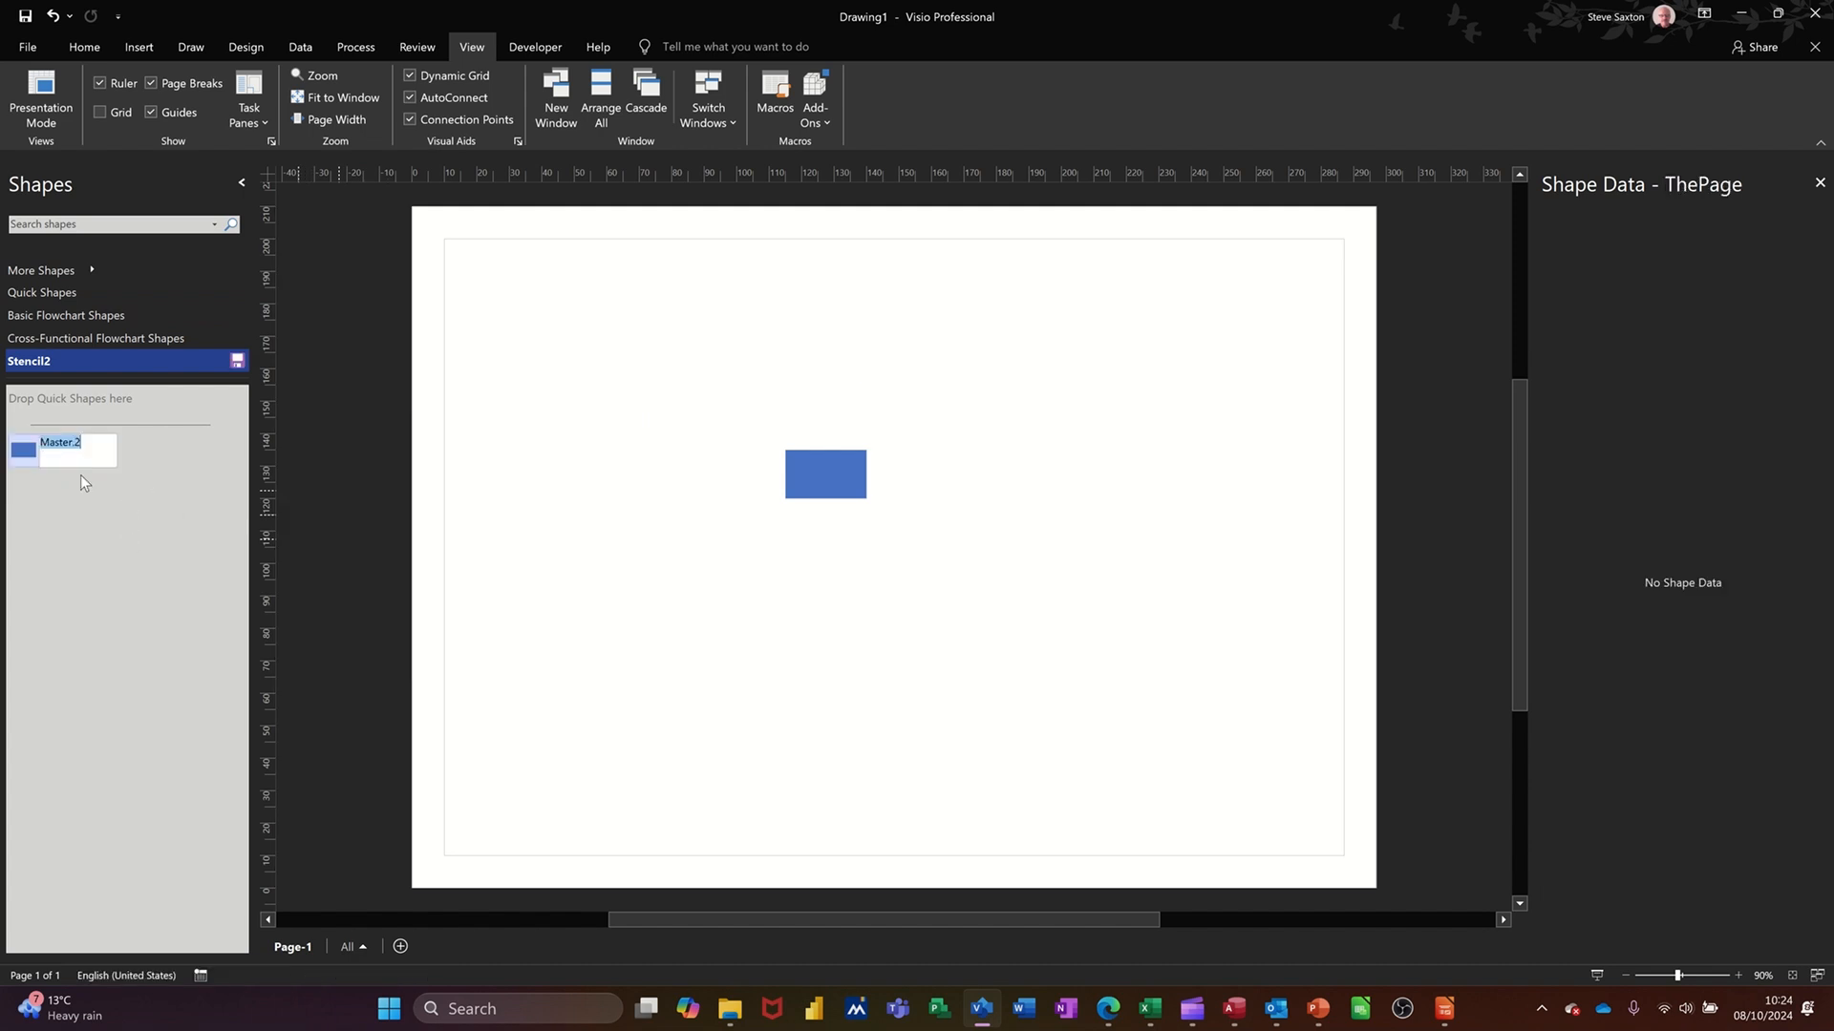
pyautogui.write('Process 1')
pyautogui.press('Return')
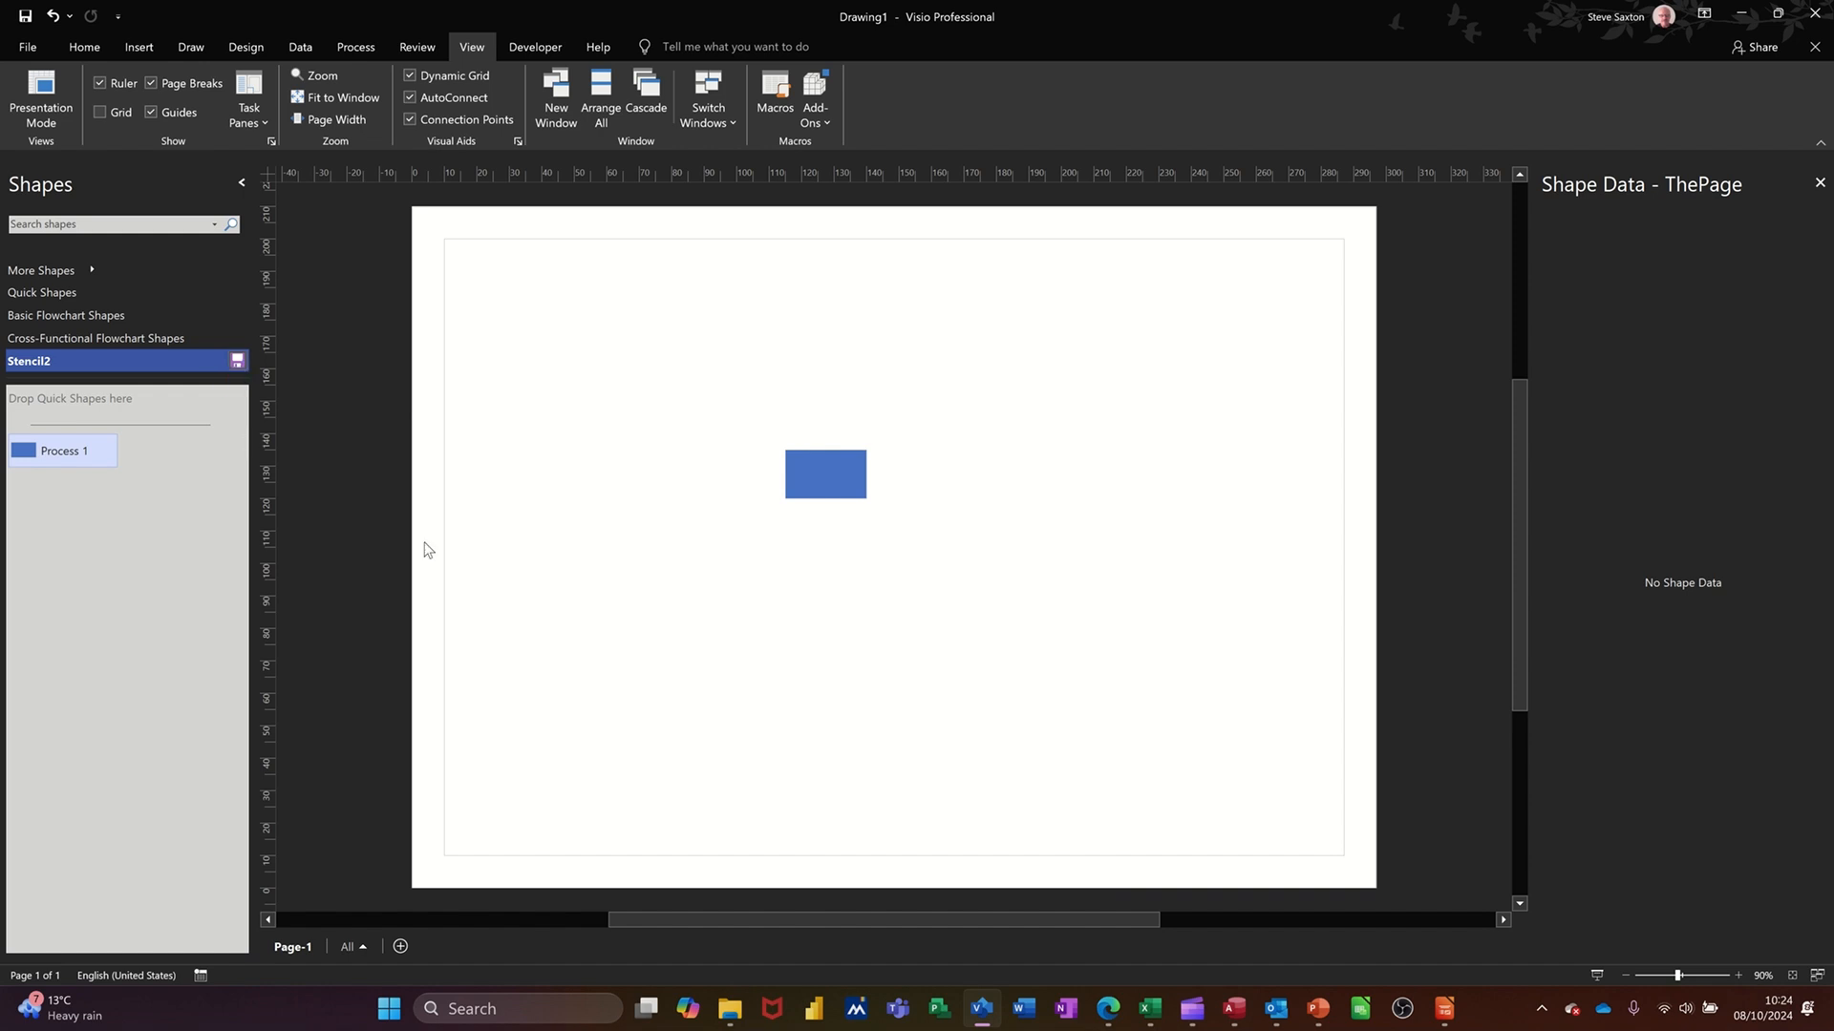
# - Save the new stencil in My Shapes under the name flowcharts
pyautogui.hotkey('ctrl', 's')
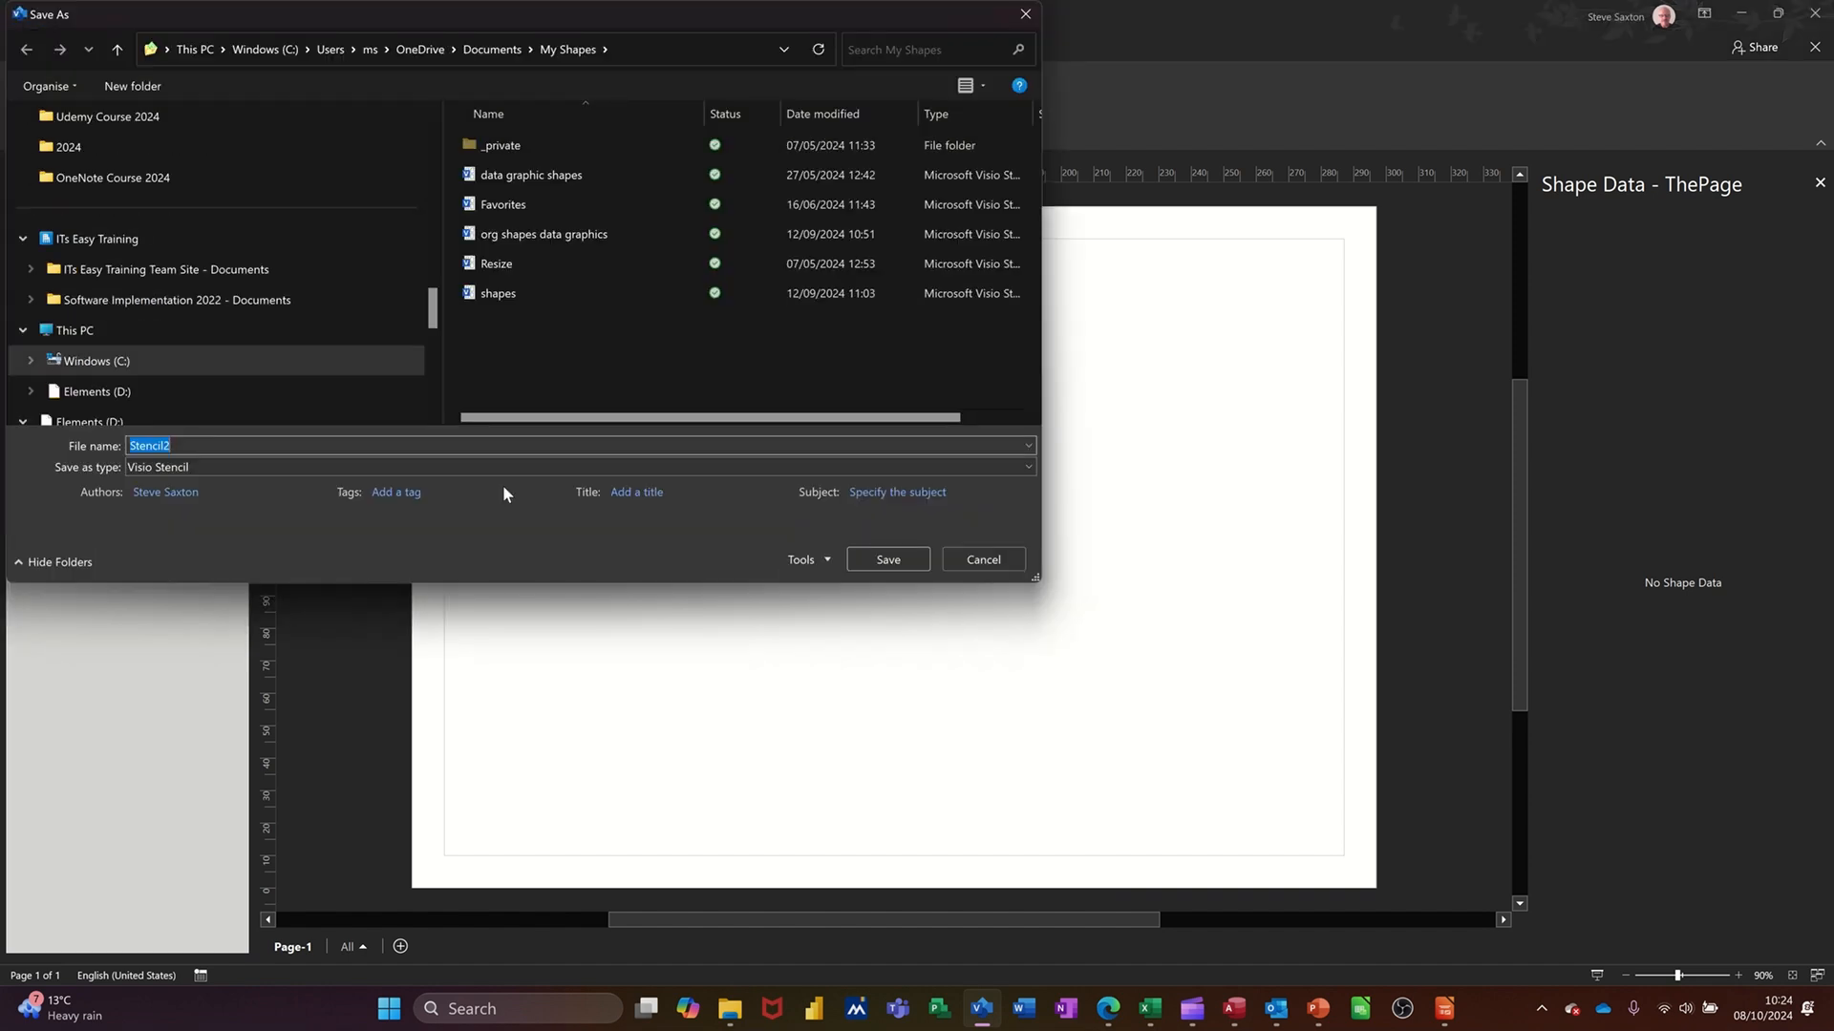
pyautogui.write('flowcharts')
pyautogui.press('Return')
# - Delete the remaining Process shape and place a Process 1 shape from the flowcharts stencil in the page's upper centre
pyautogui.press('Delete')
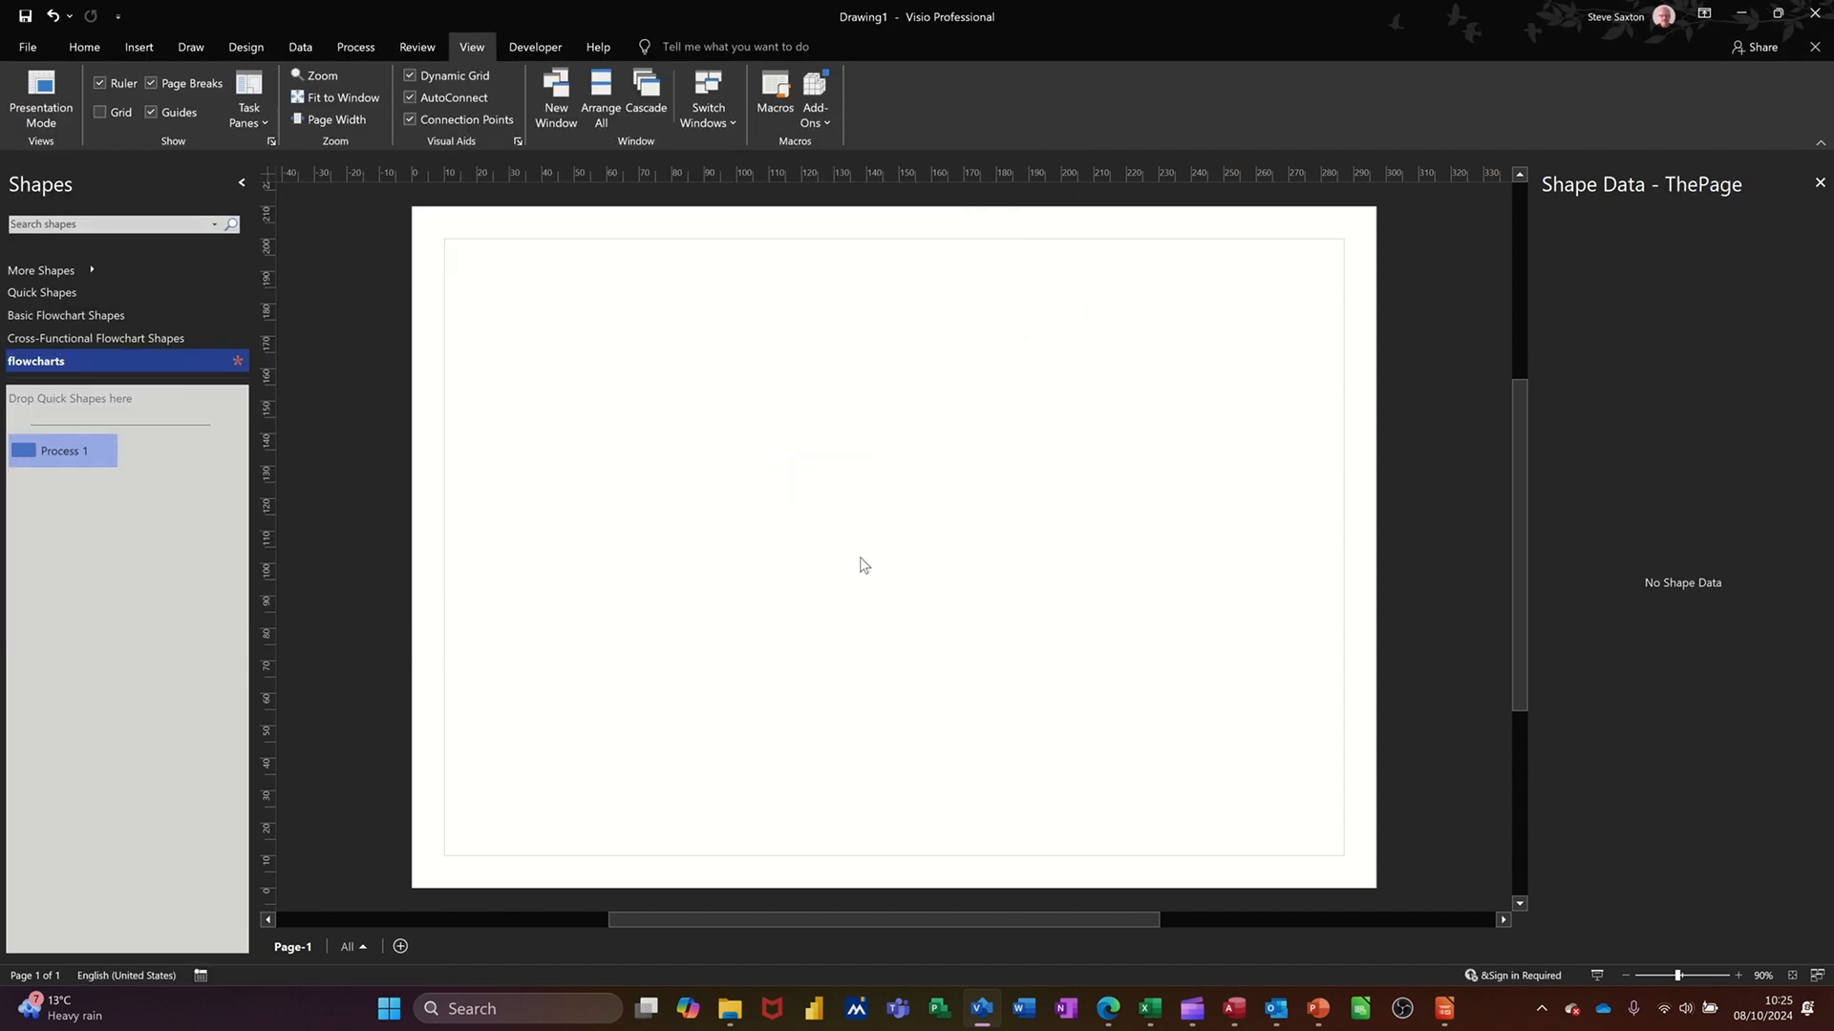
pyautogui.moveTo(68, 451); pyautogui.dragTo(859, 384)
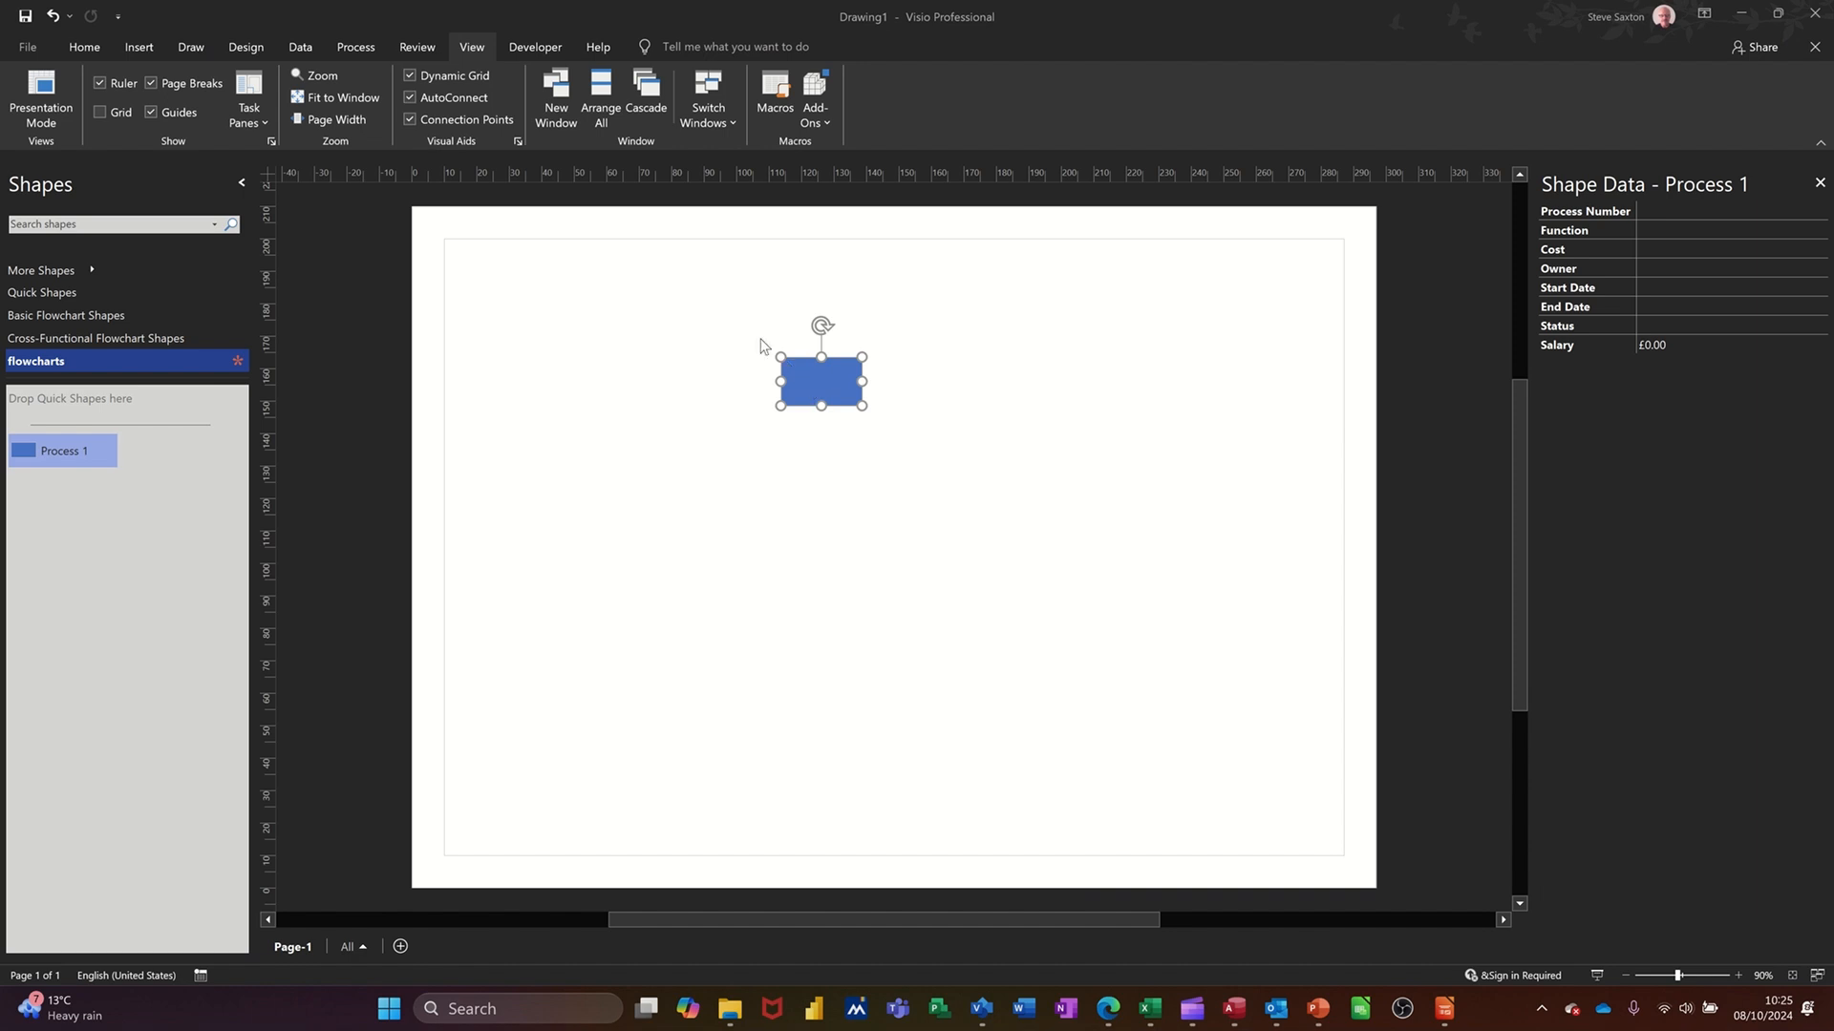
# - Start a new data graphic for the Process 1 shape with an item displaying the Salary field as Text
pyautogui.click(303, 47)
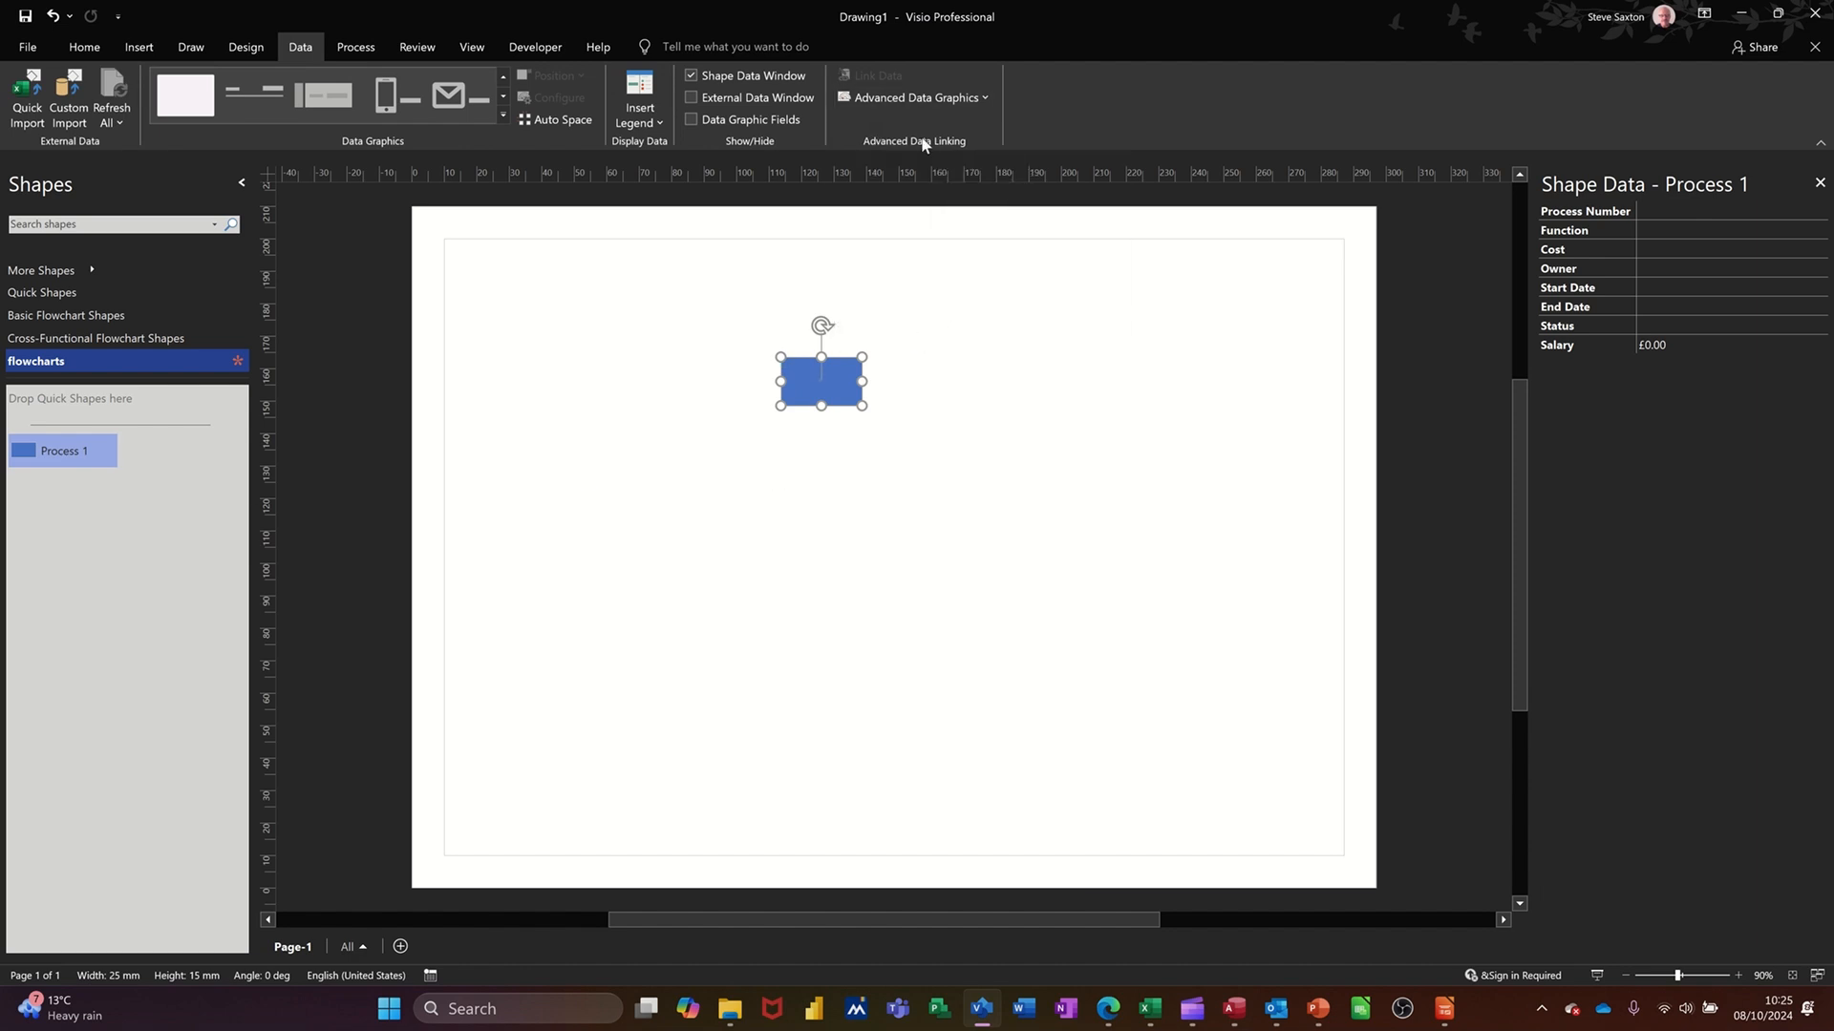
pyautogui.click(905, 100)
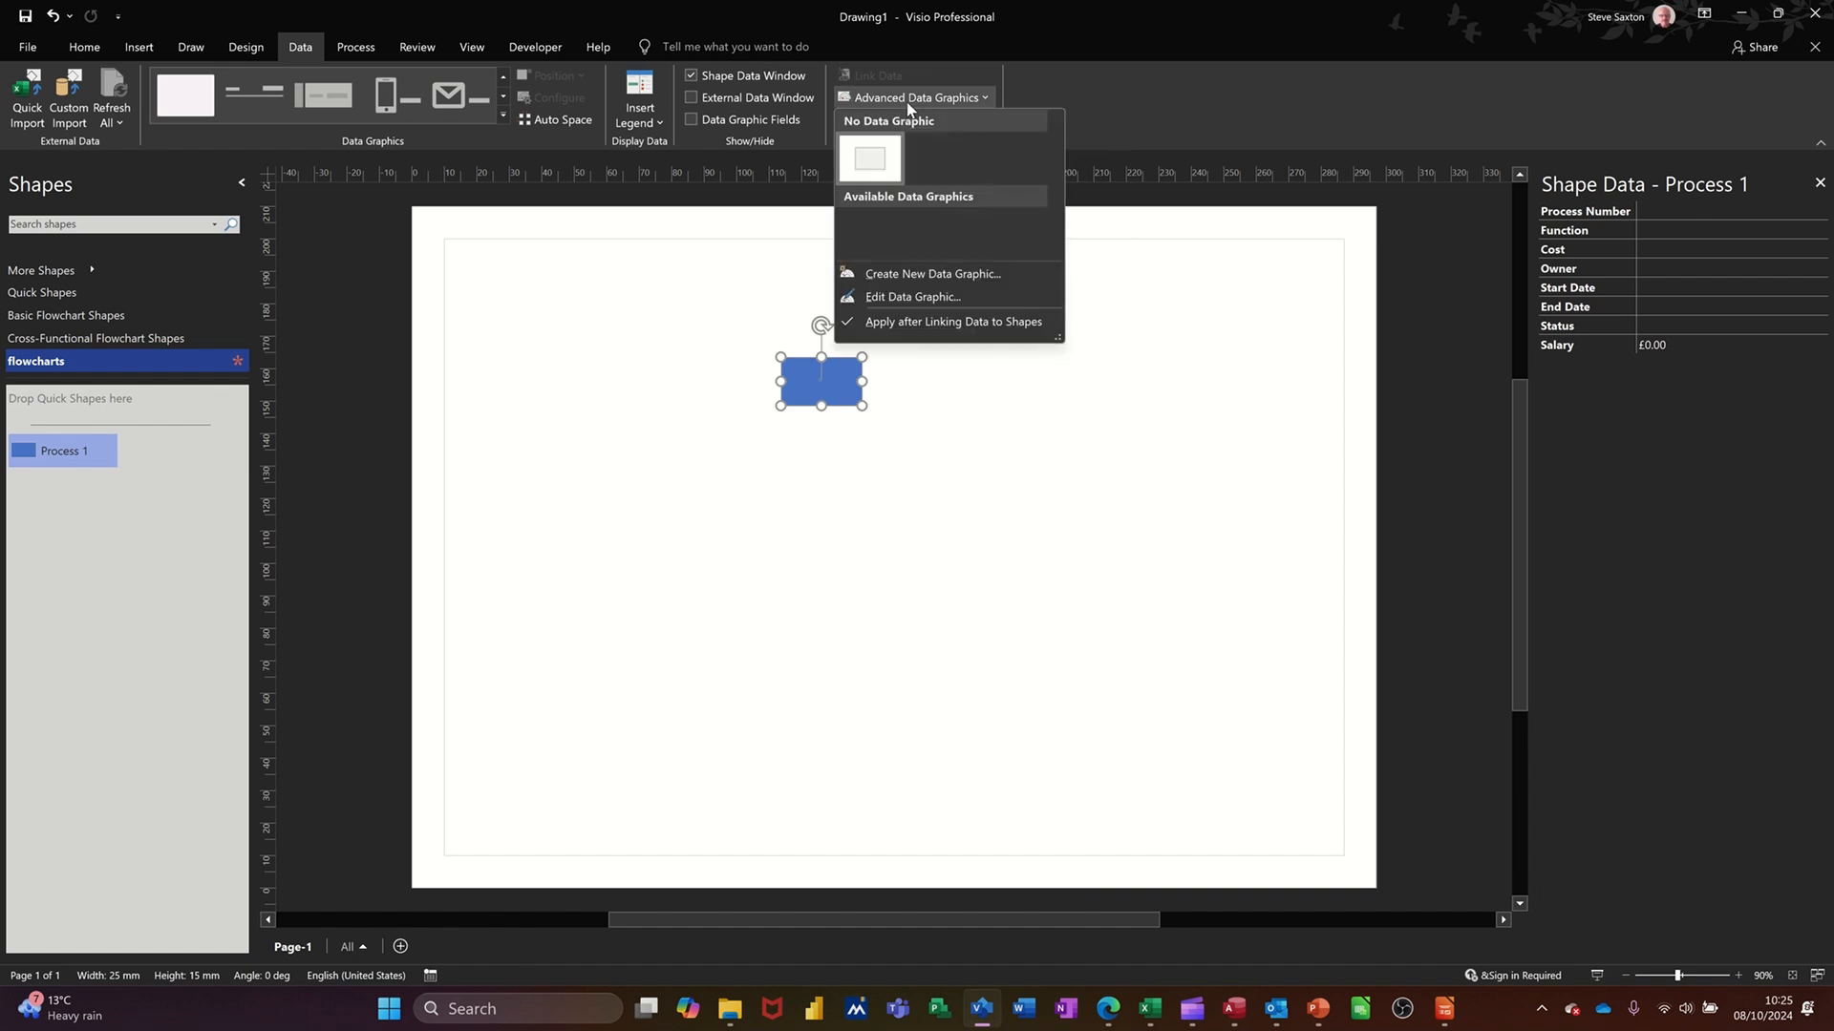
pyautogui.click(912, 277)
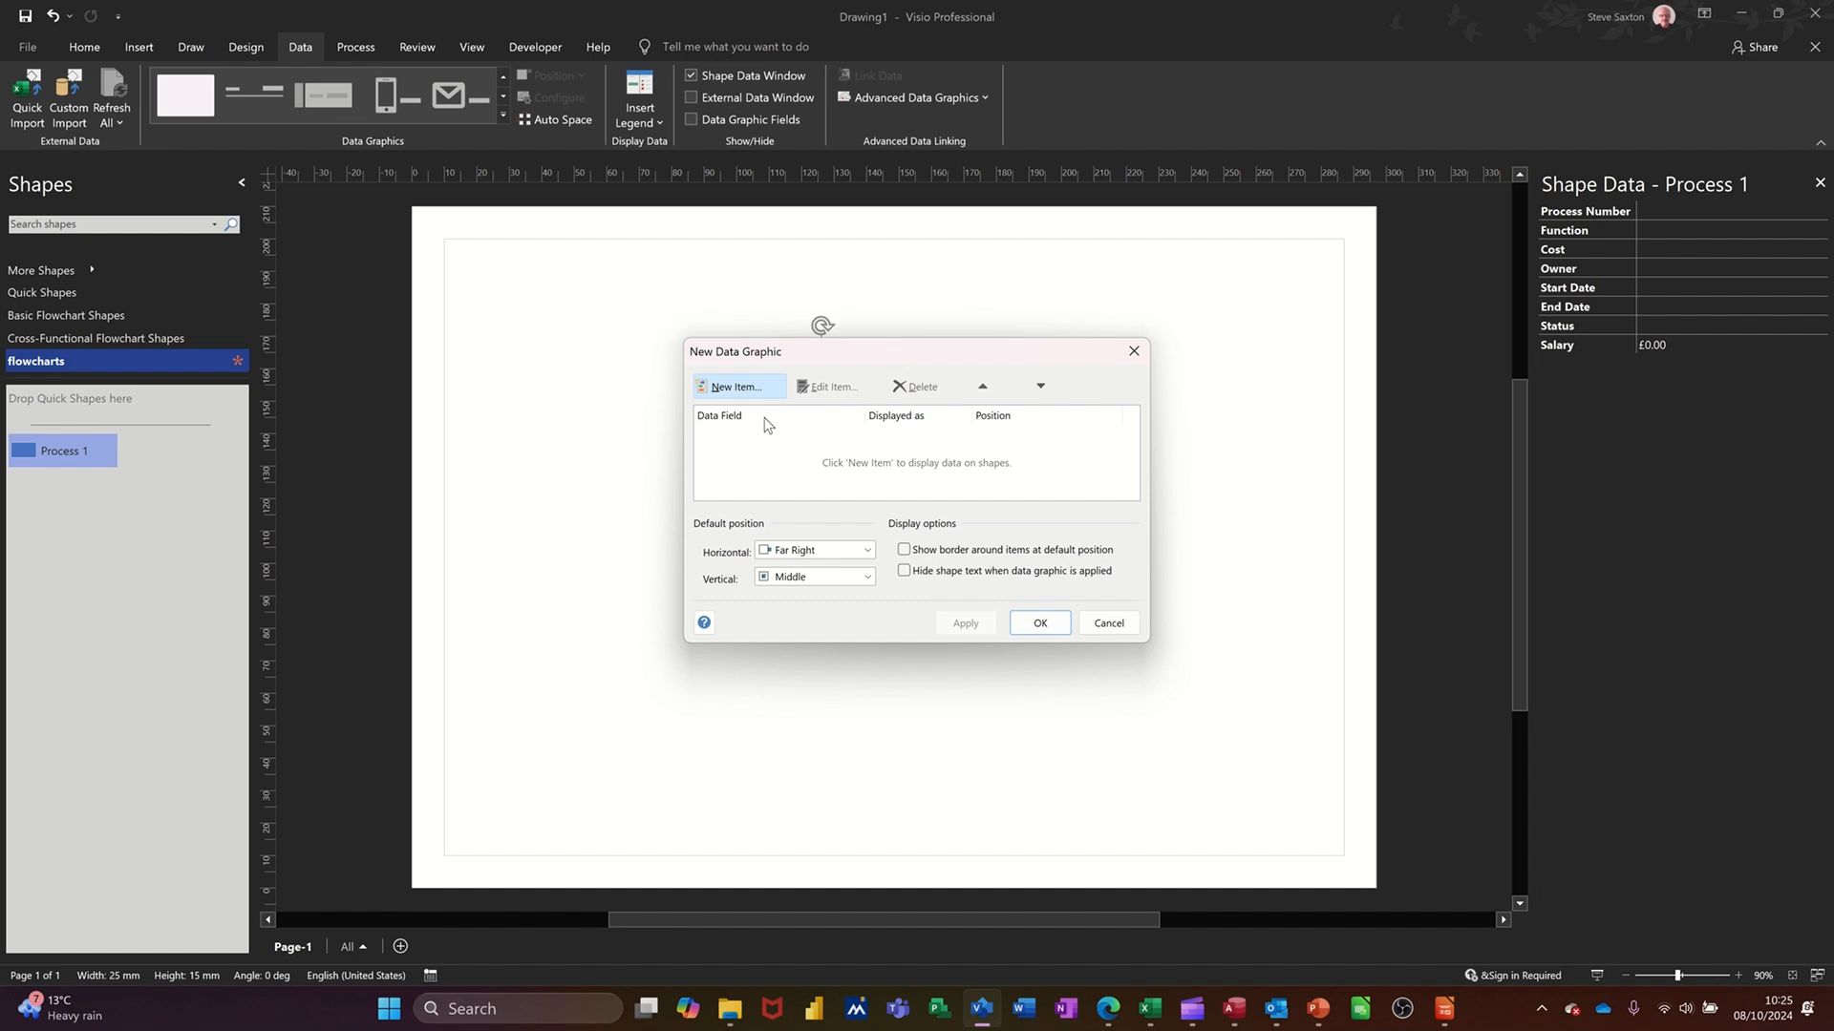
pyautogui.click(740, 388)
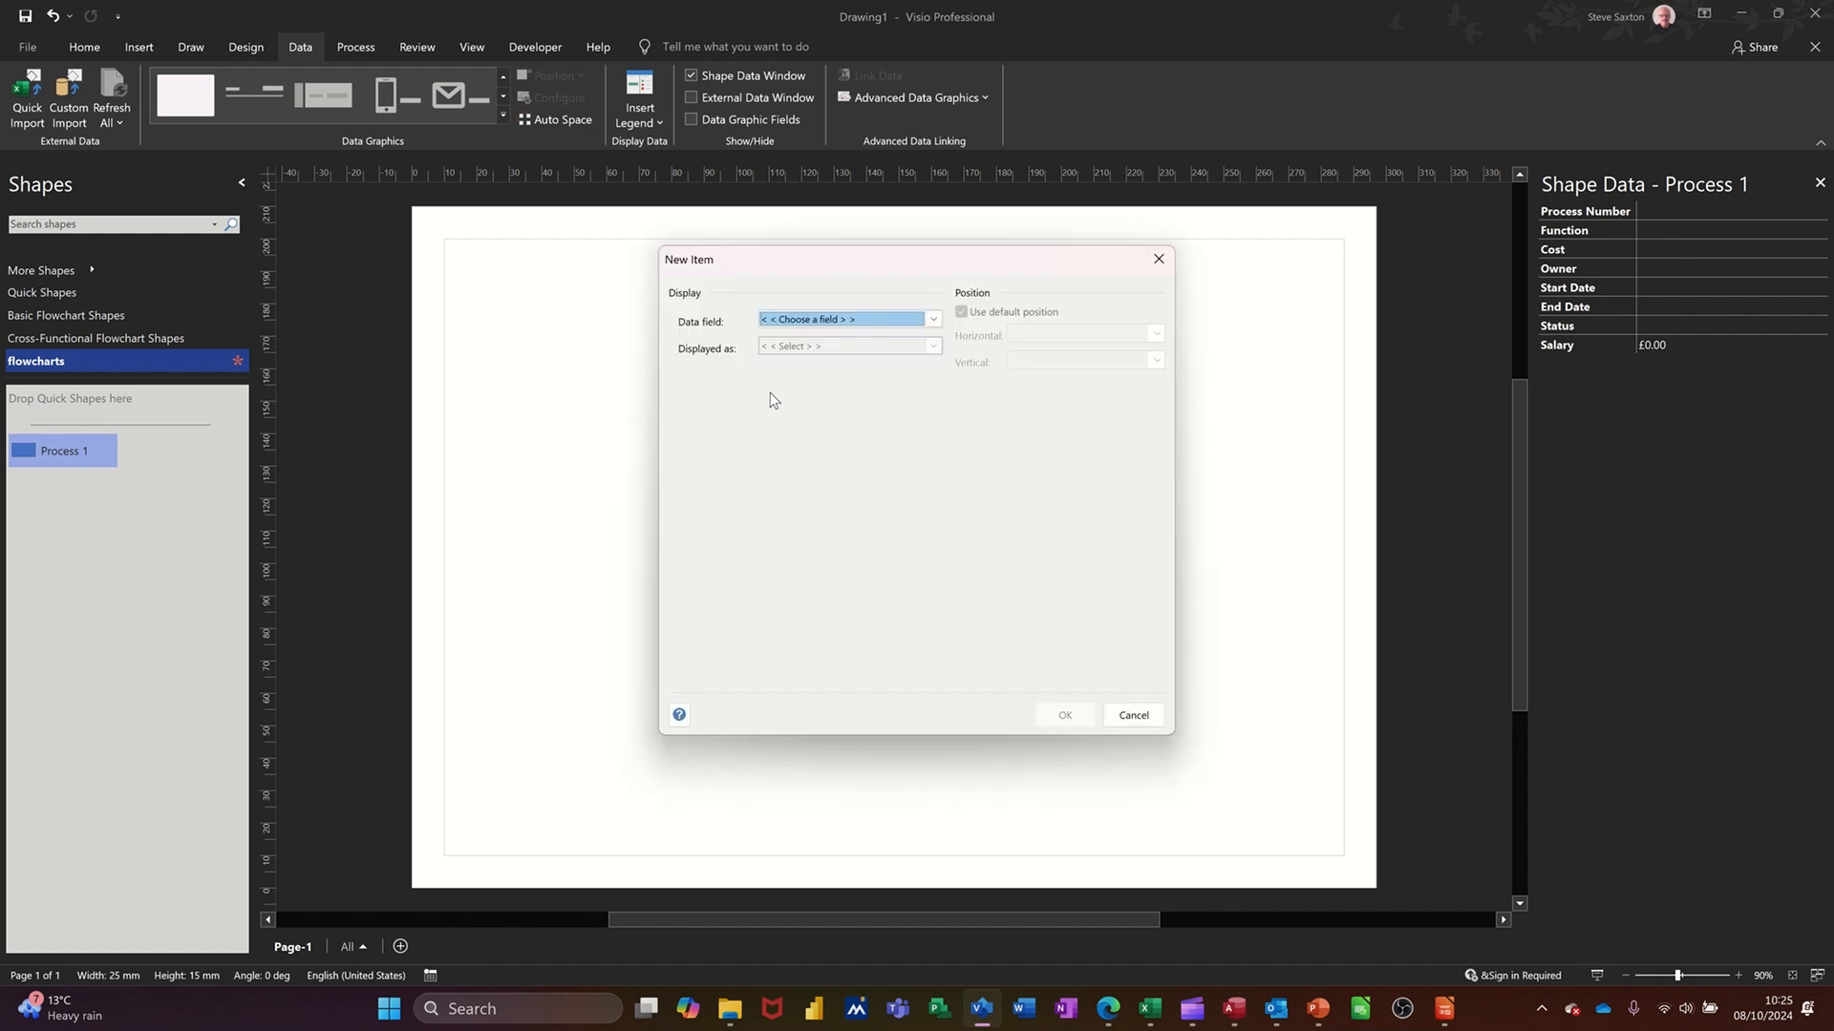
pyautogui.click(933, 320)
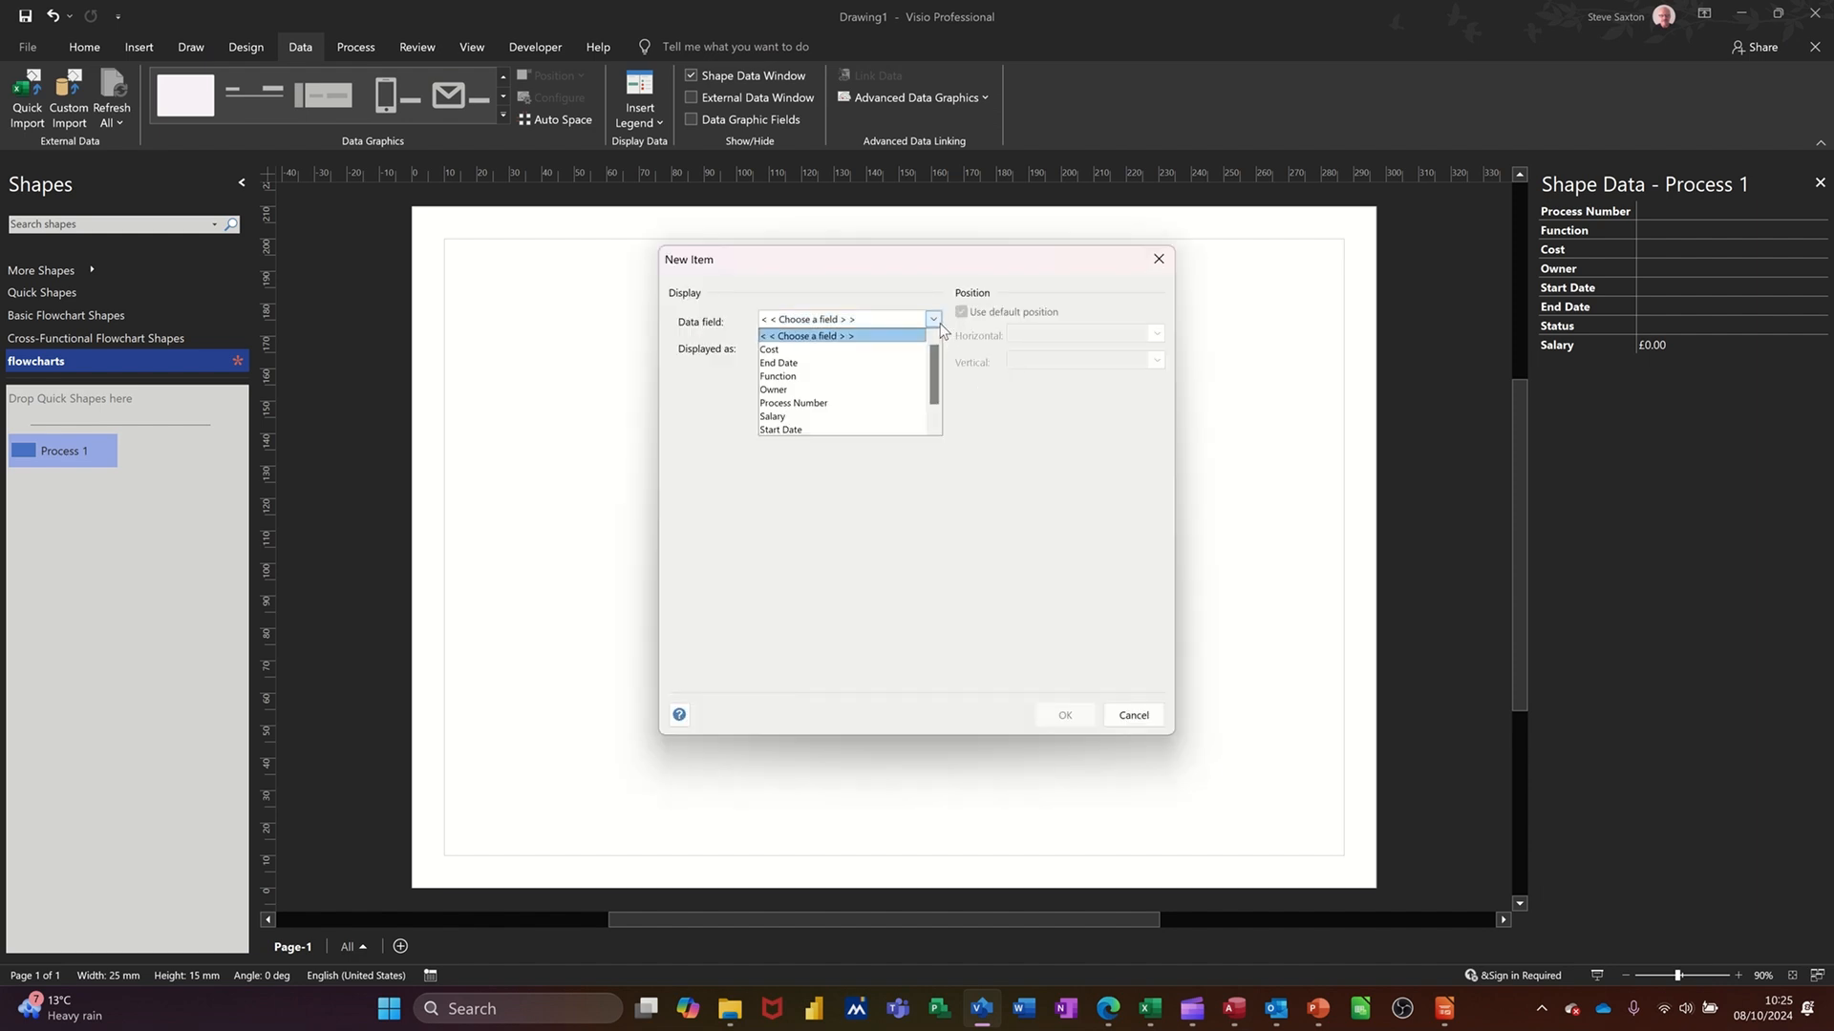
pyautogui.scroll(-1, 837, 427)
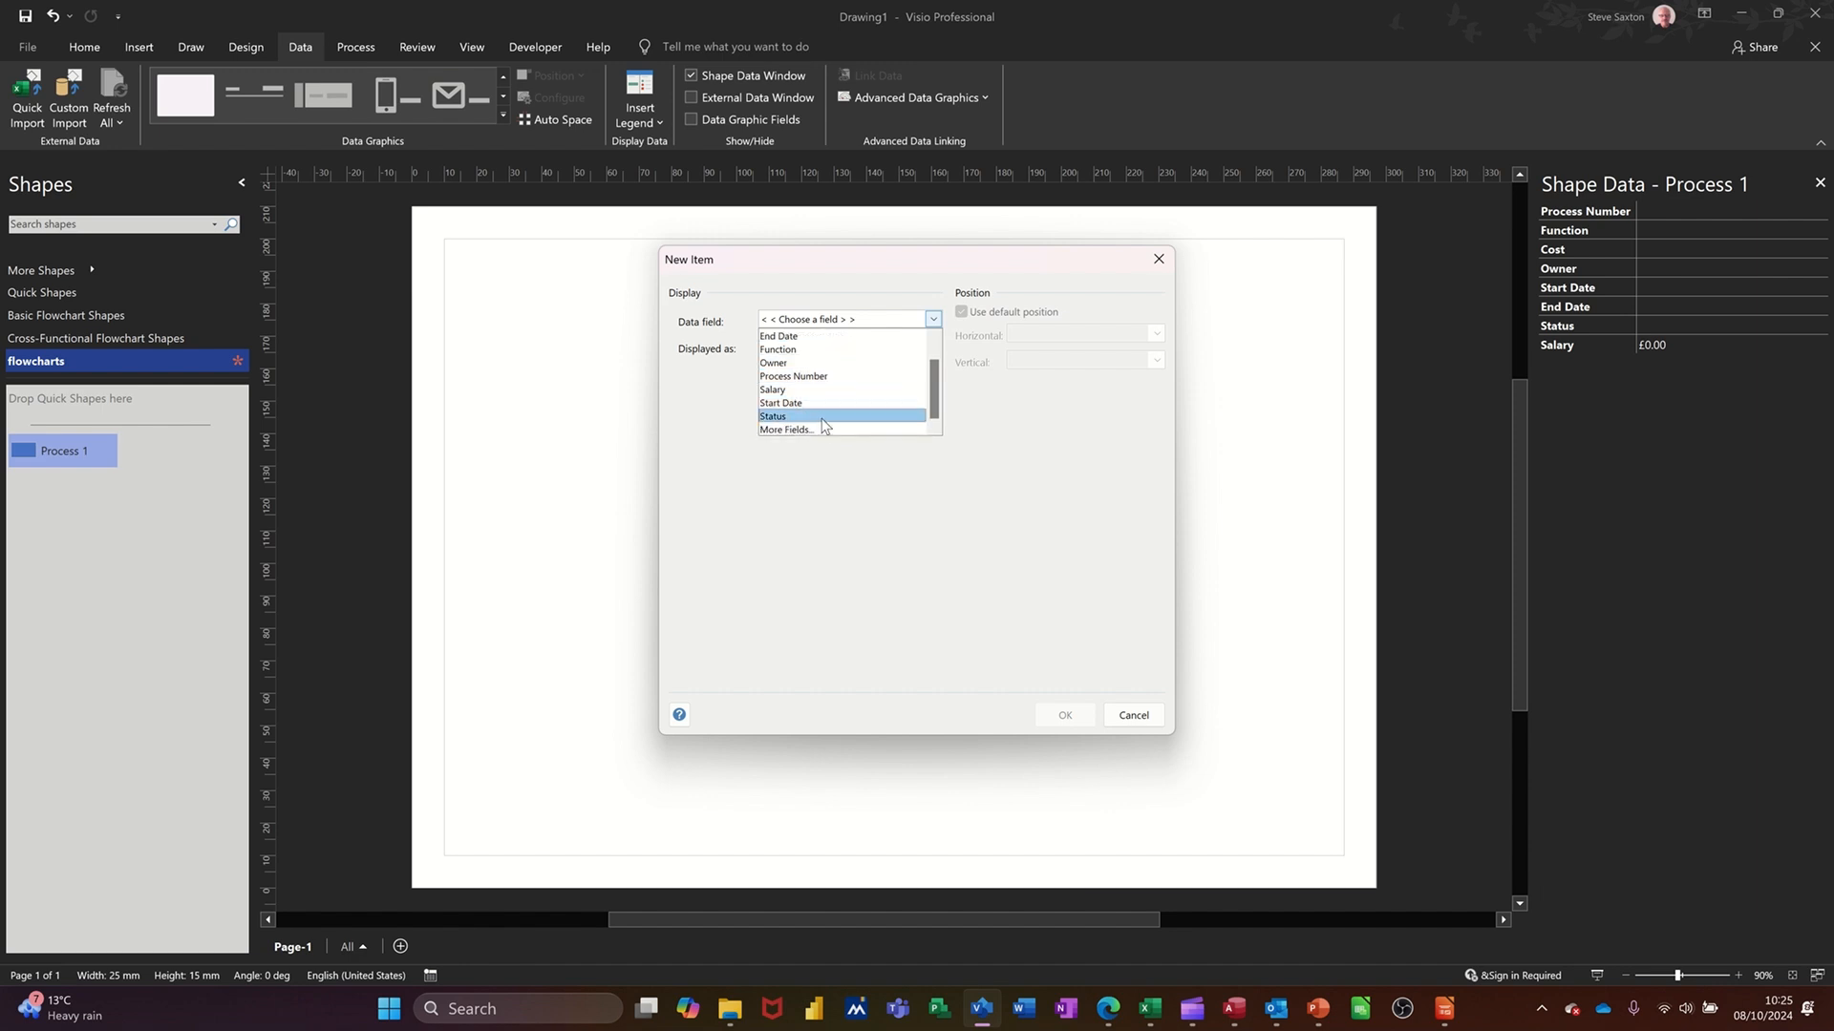
pyautogui.click(826, 390)
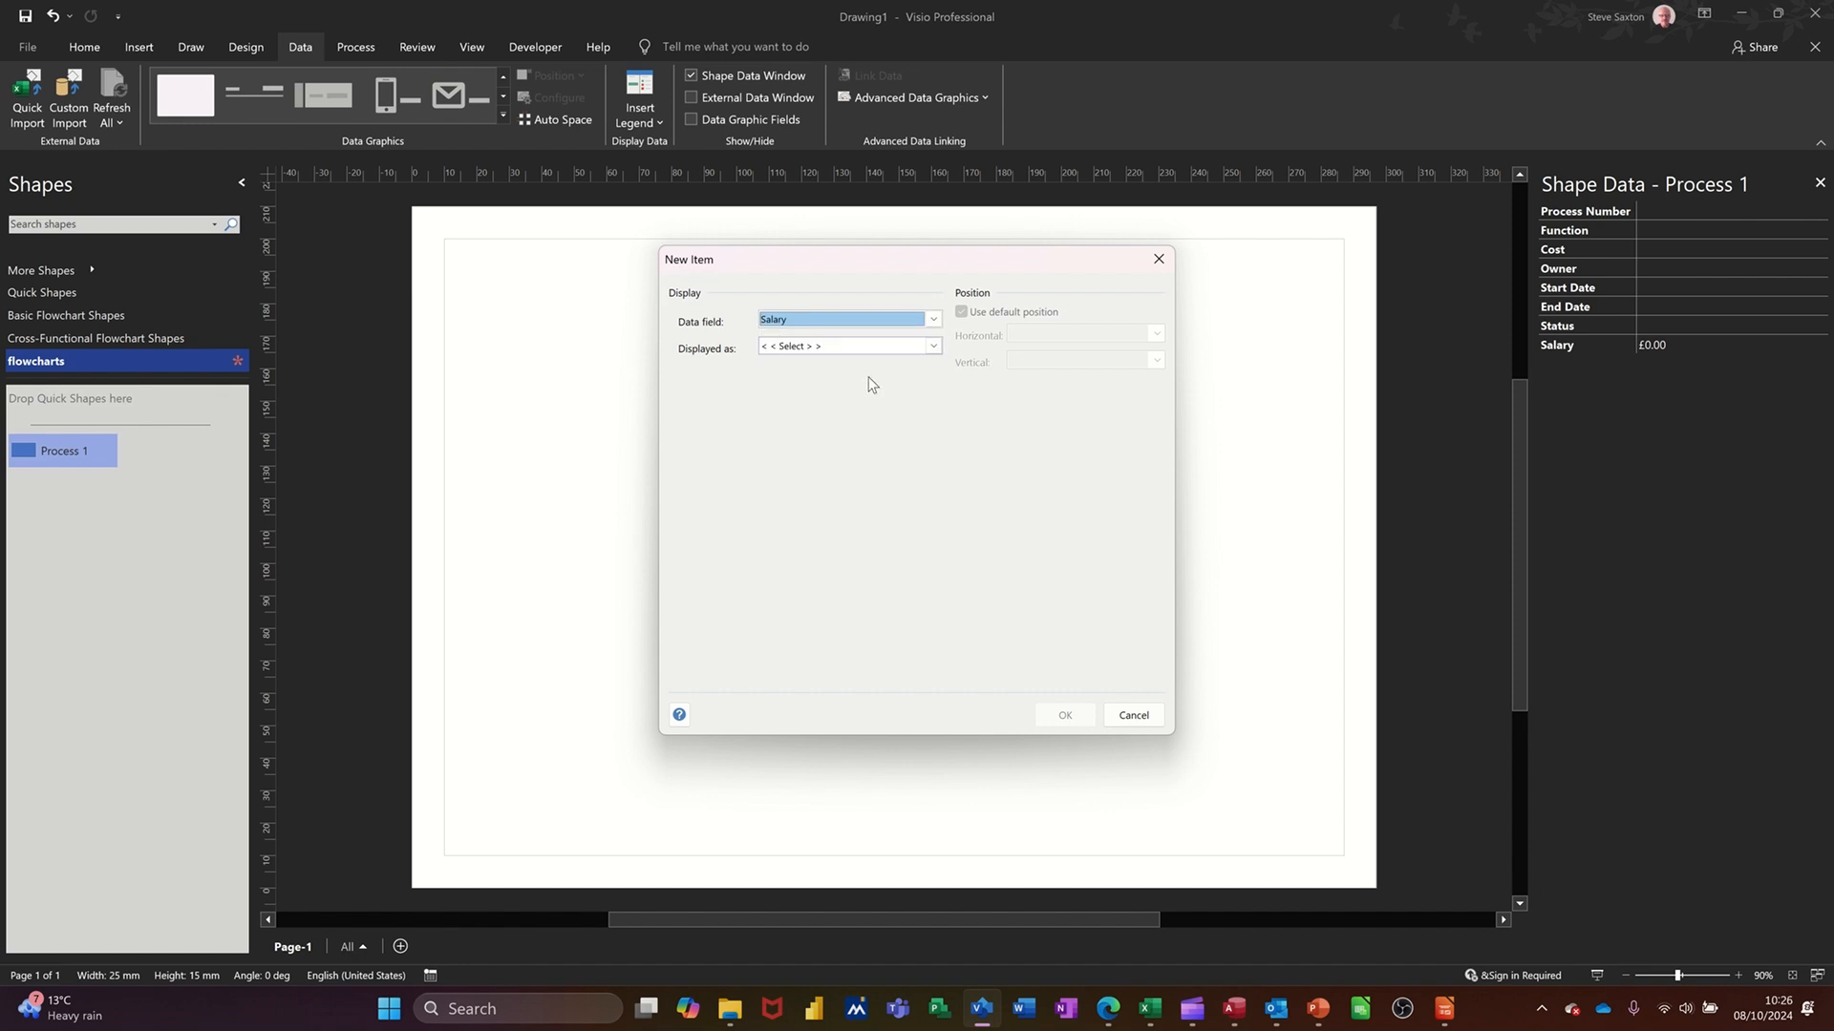
pyautogui.click(932, 347)
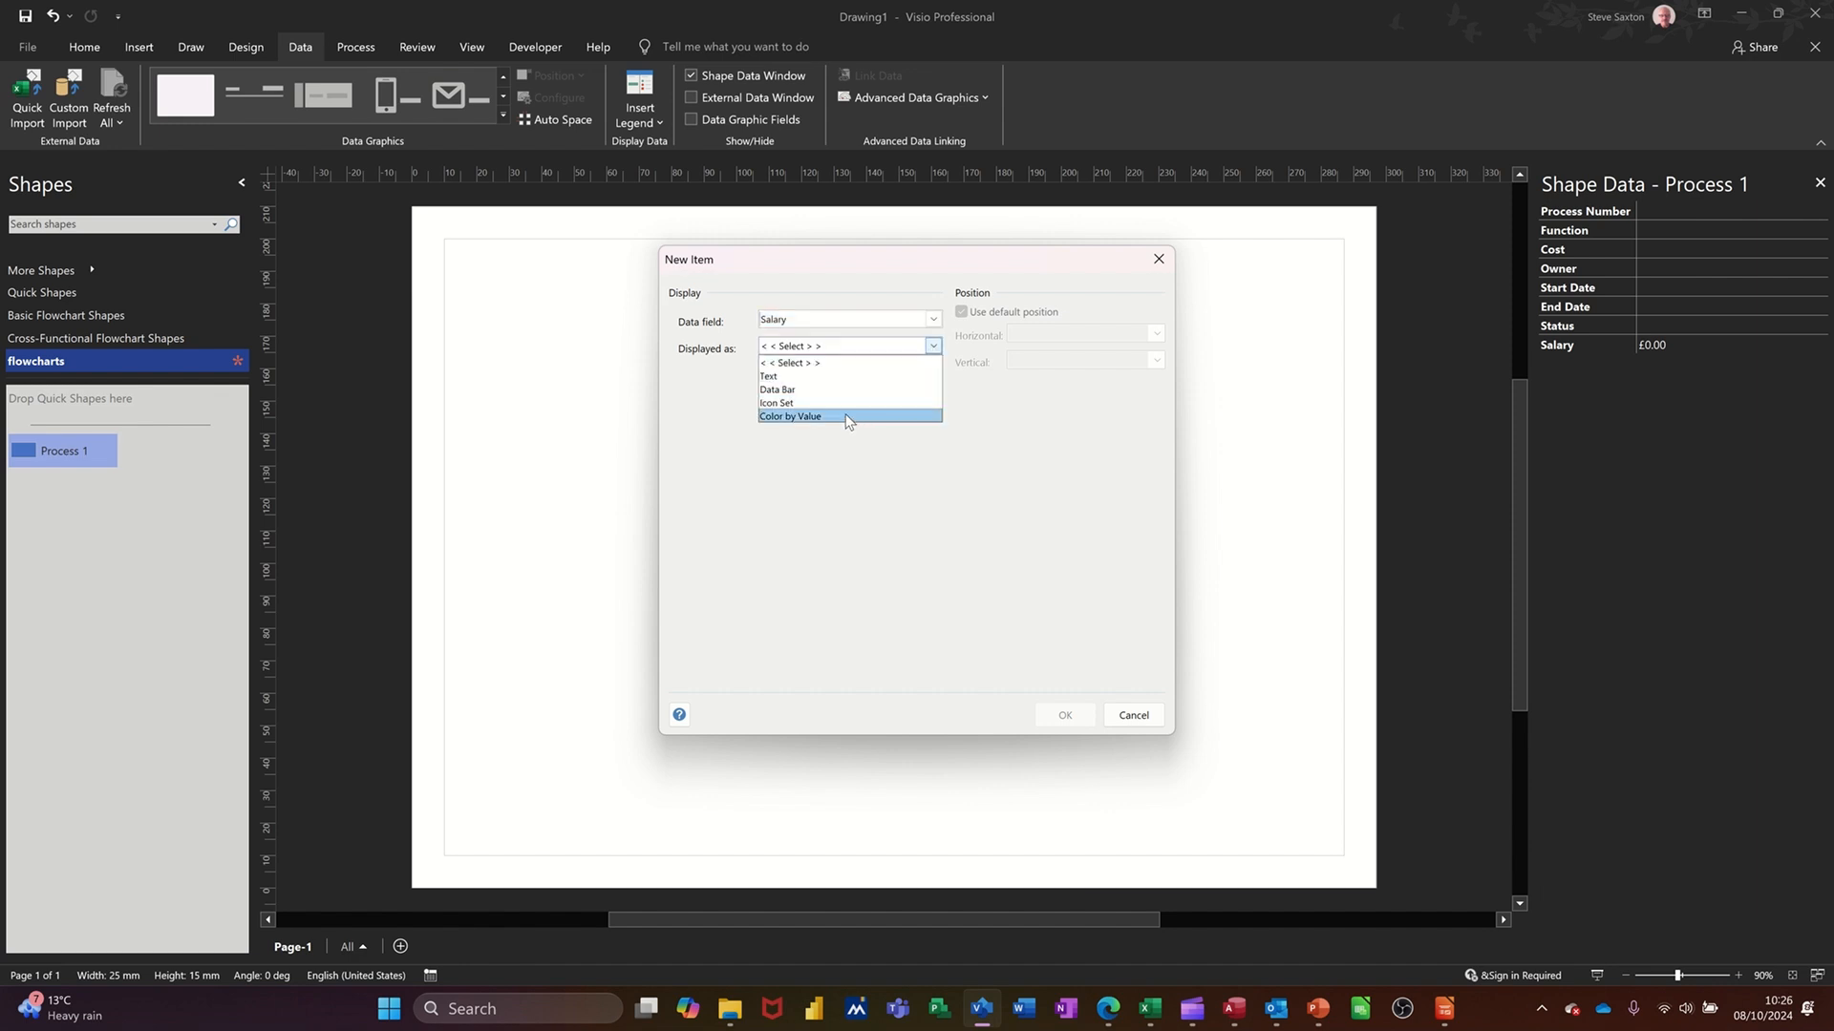
pyautogui.click(817, 377)
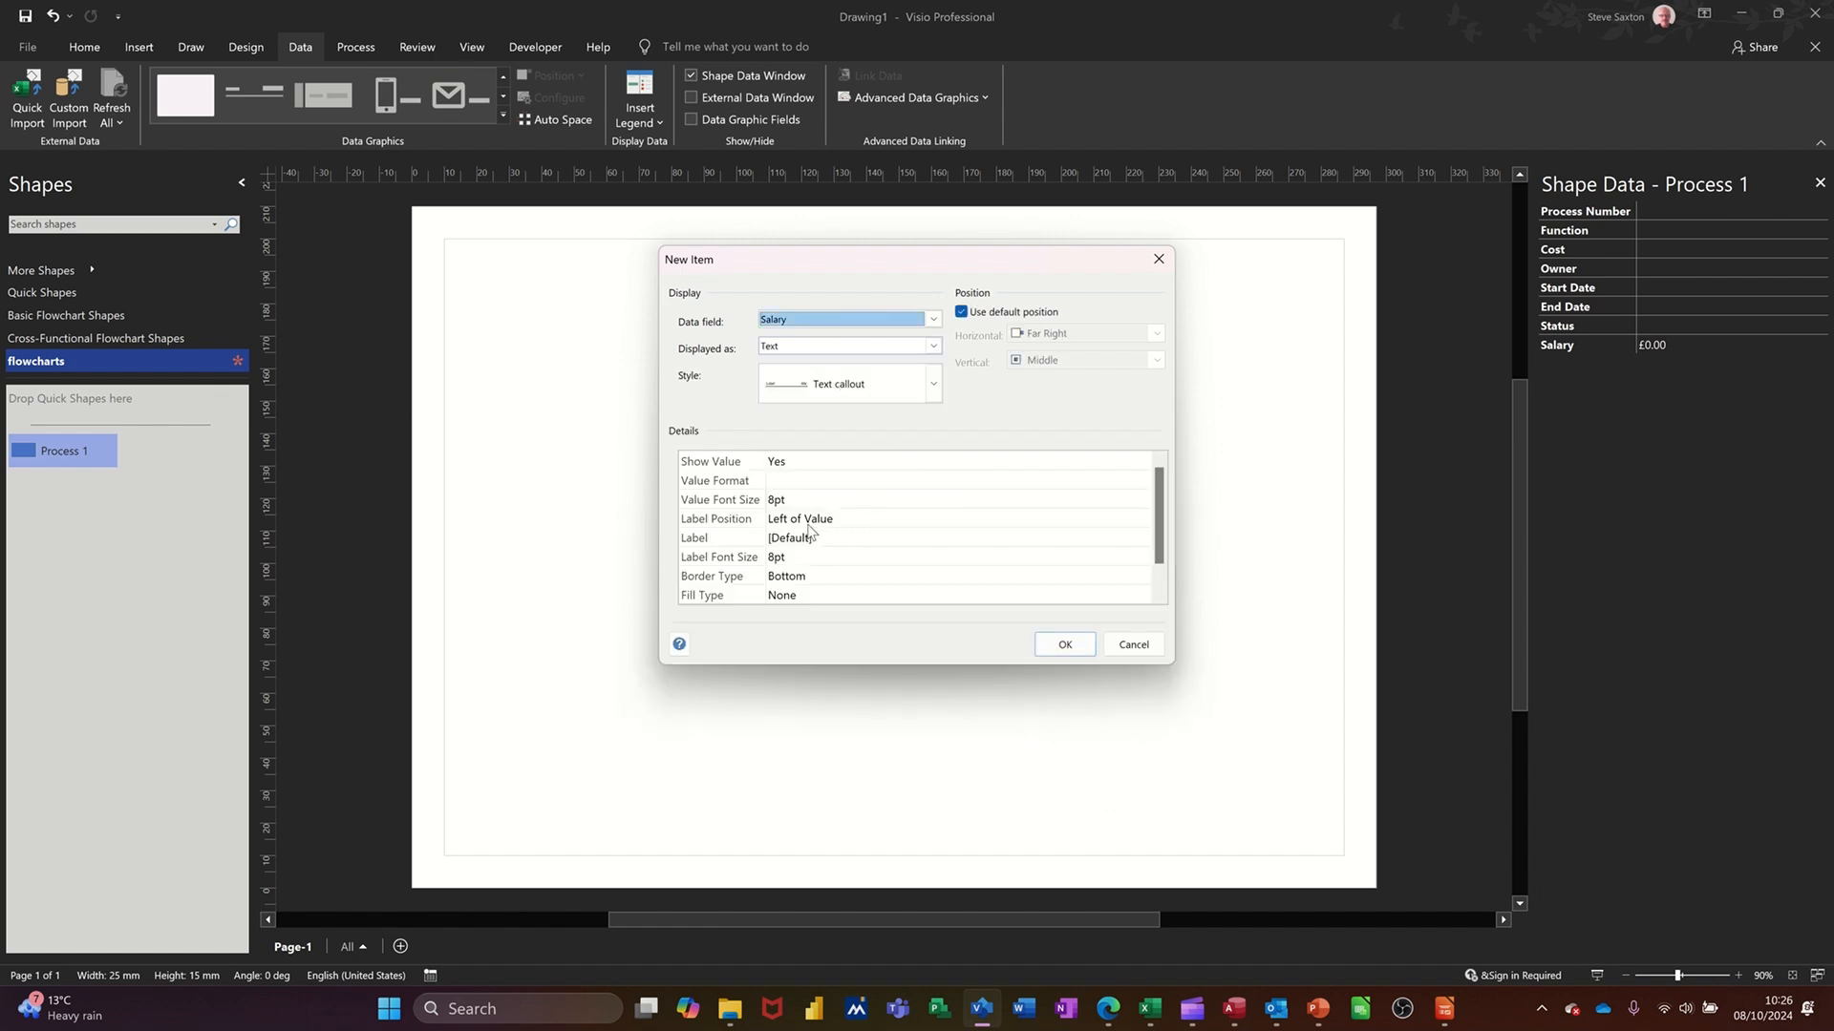
# - Set the Salary item's label position to Not Shown and apply the finished data graphic to the selected shape
pyautogui.click(865, 525)
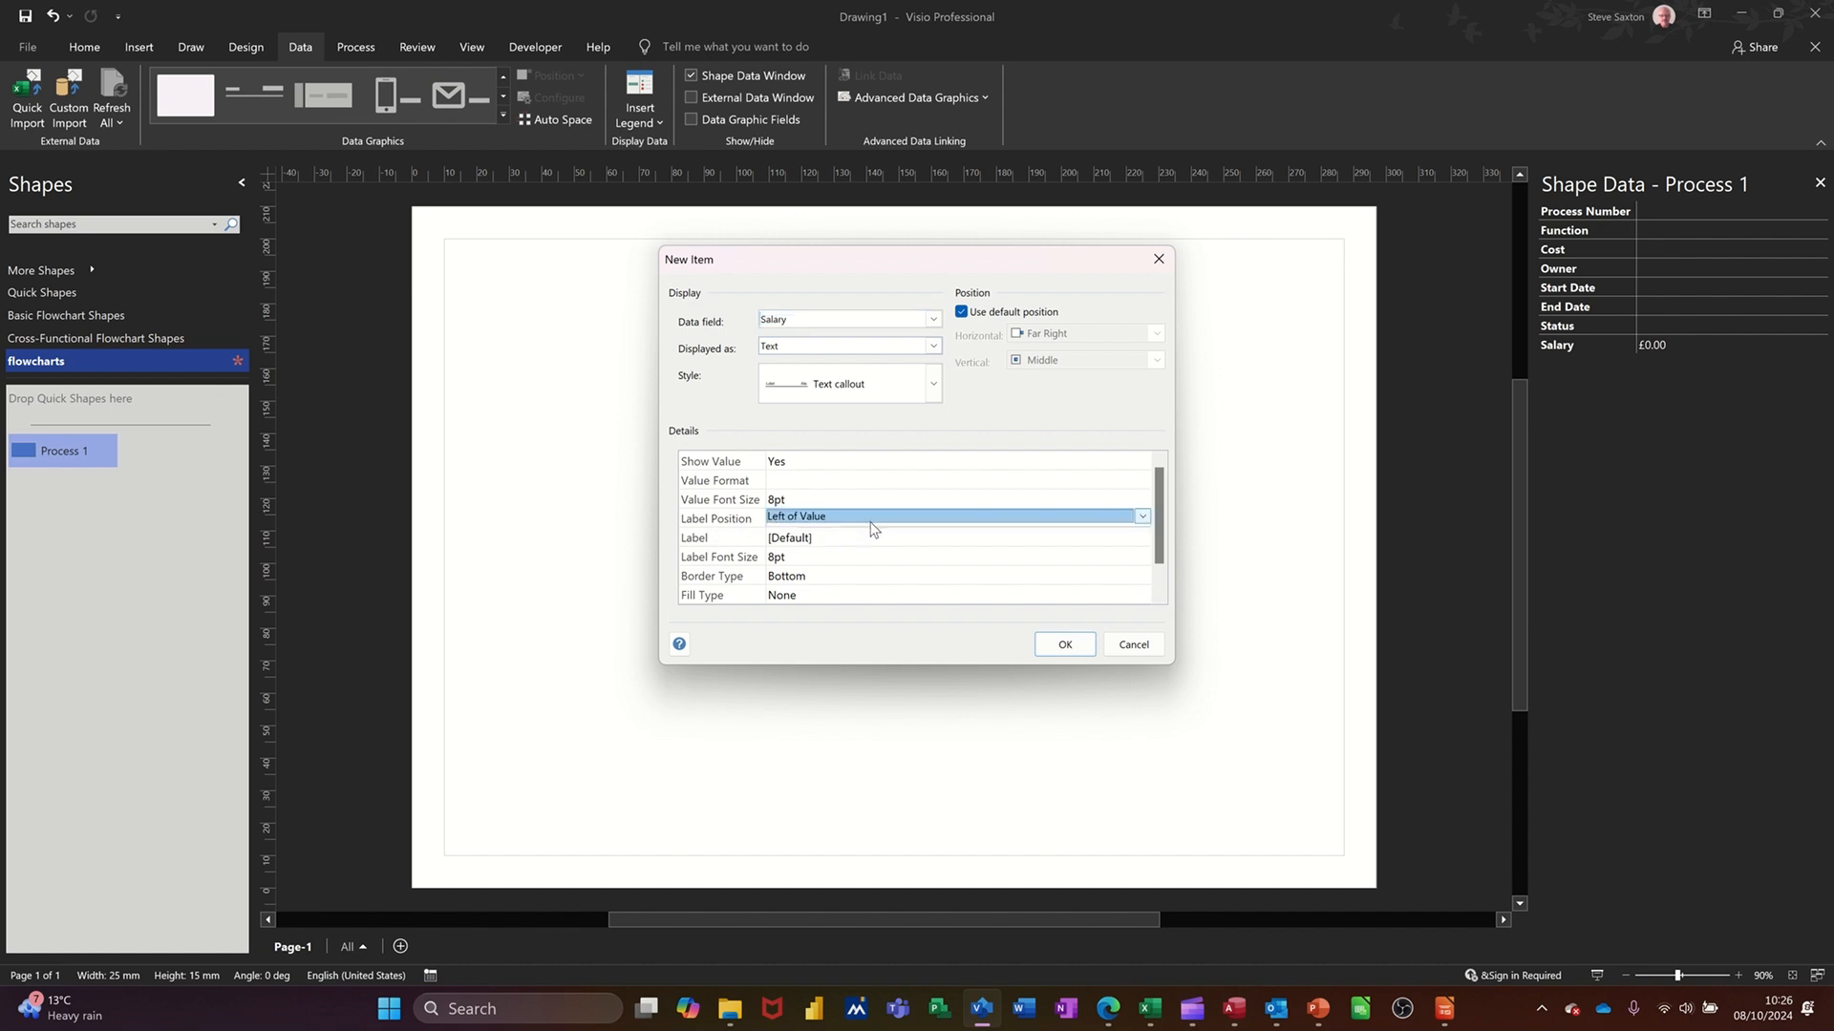
pyautogui.click(1142, 522)
pyautogui.click(1079, 533)
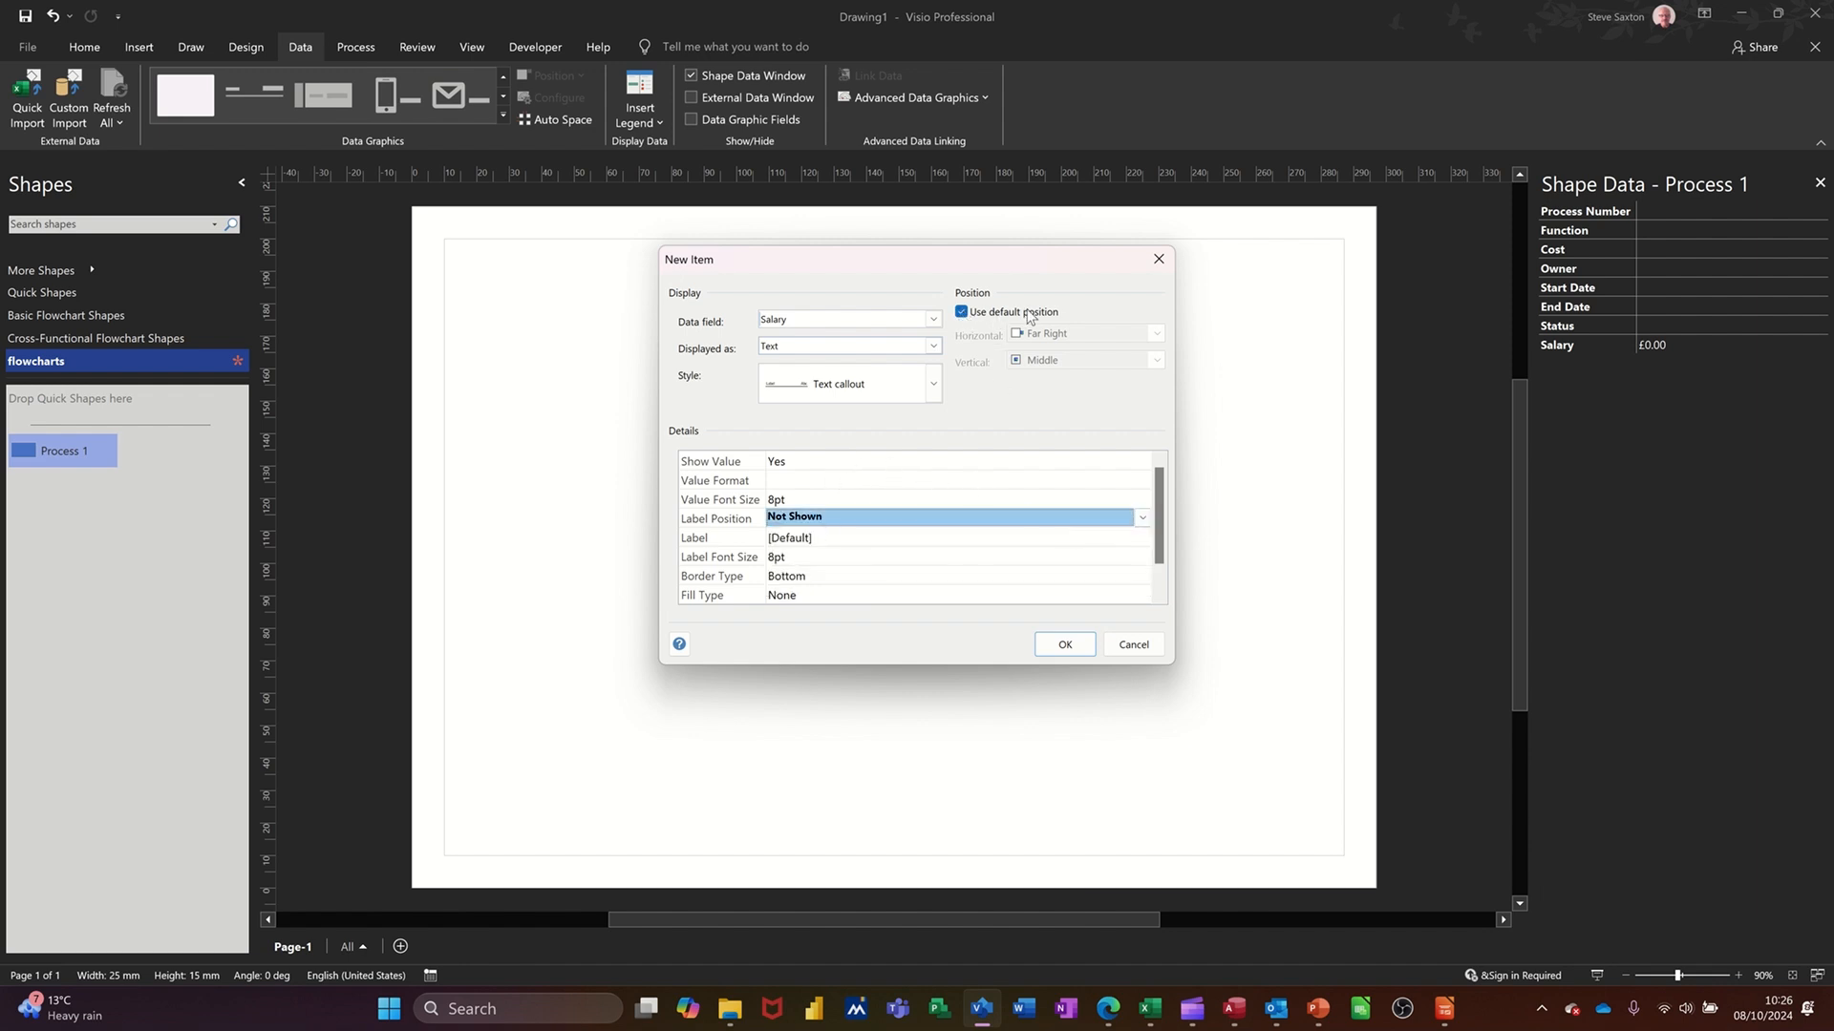
pyautogui.click(1065, 649)
pyautogui.click(1040, 630)
pyautogui.click(889, 556)
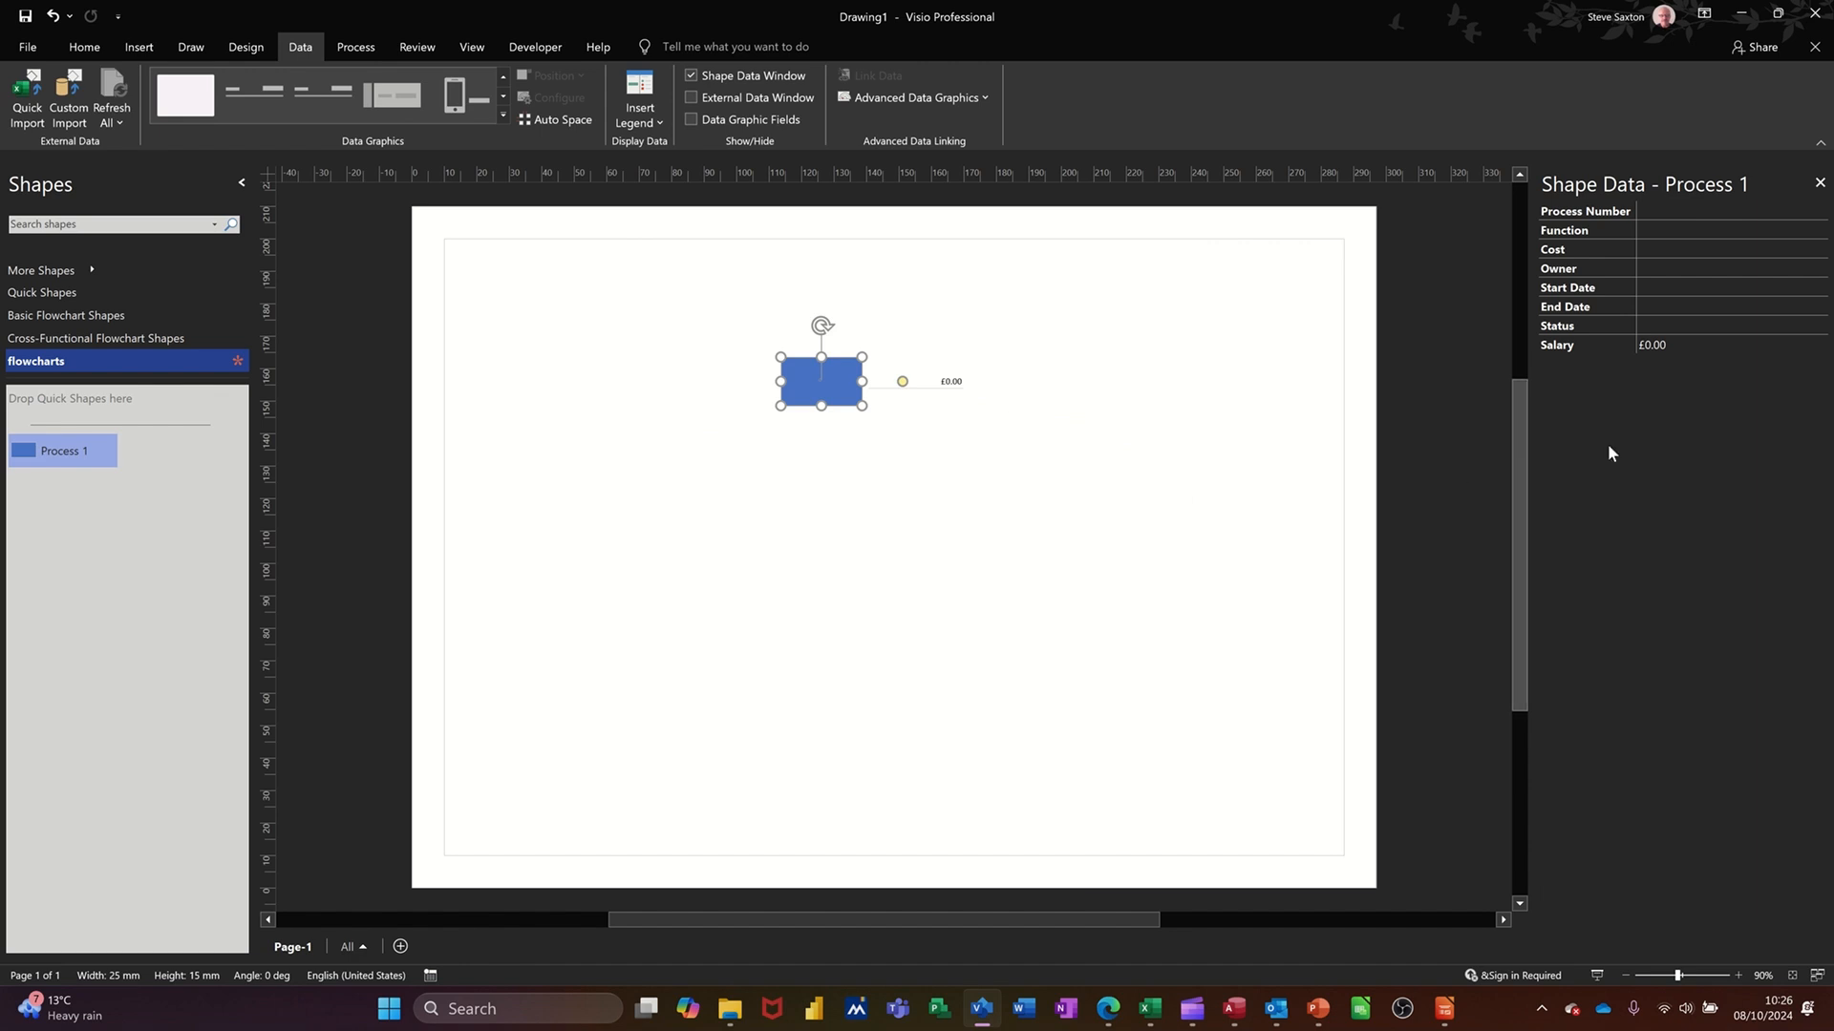
# - Move the shape with the Salary data graphic into the flowcharts stencil and name its master Process 2
pyautogui.click(859, 487)
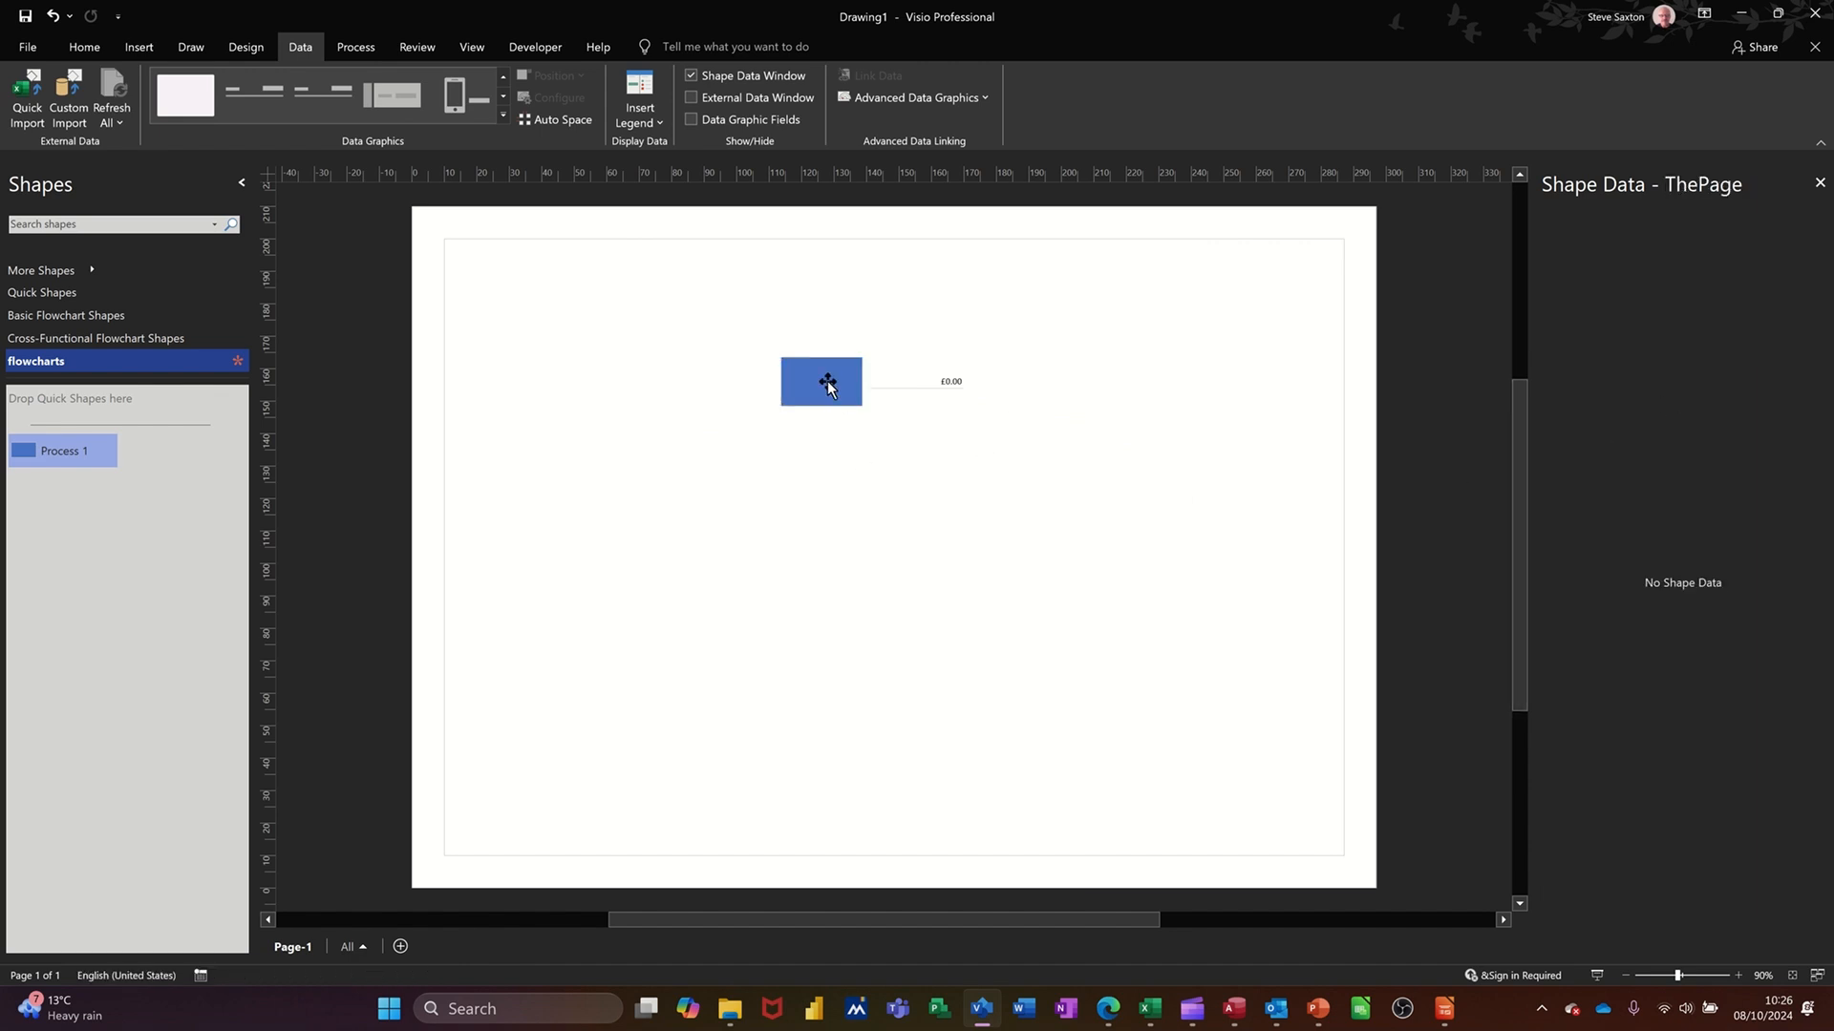
pyautogui.moveTo(827, 382); pyautogui.dragTo(167, 502)
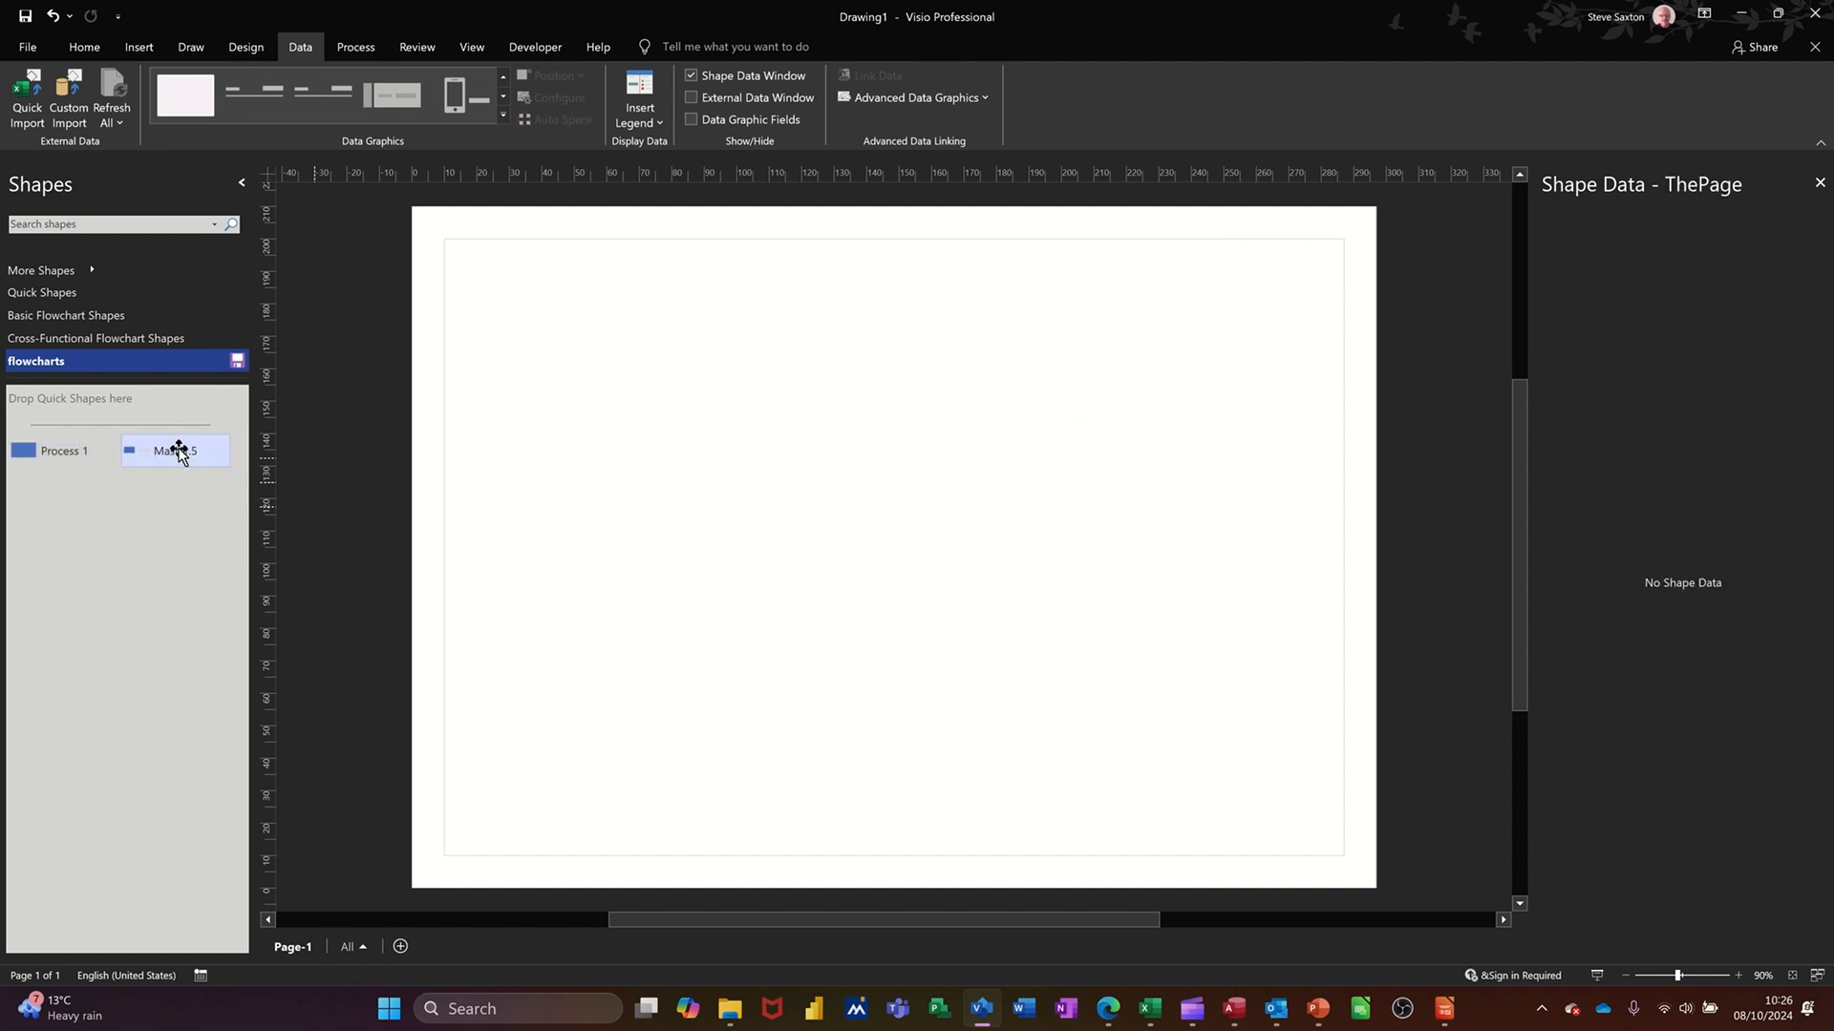
pyautogui.write('Process 2')
pyautogui.press('Return')
# - Place a Process 2 shape in the page's upper centre and set its Salary value to 22,222
pyautogui.moveTo(140, 451); pyautogui.dragTo(826, 425)
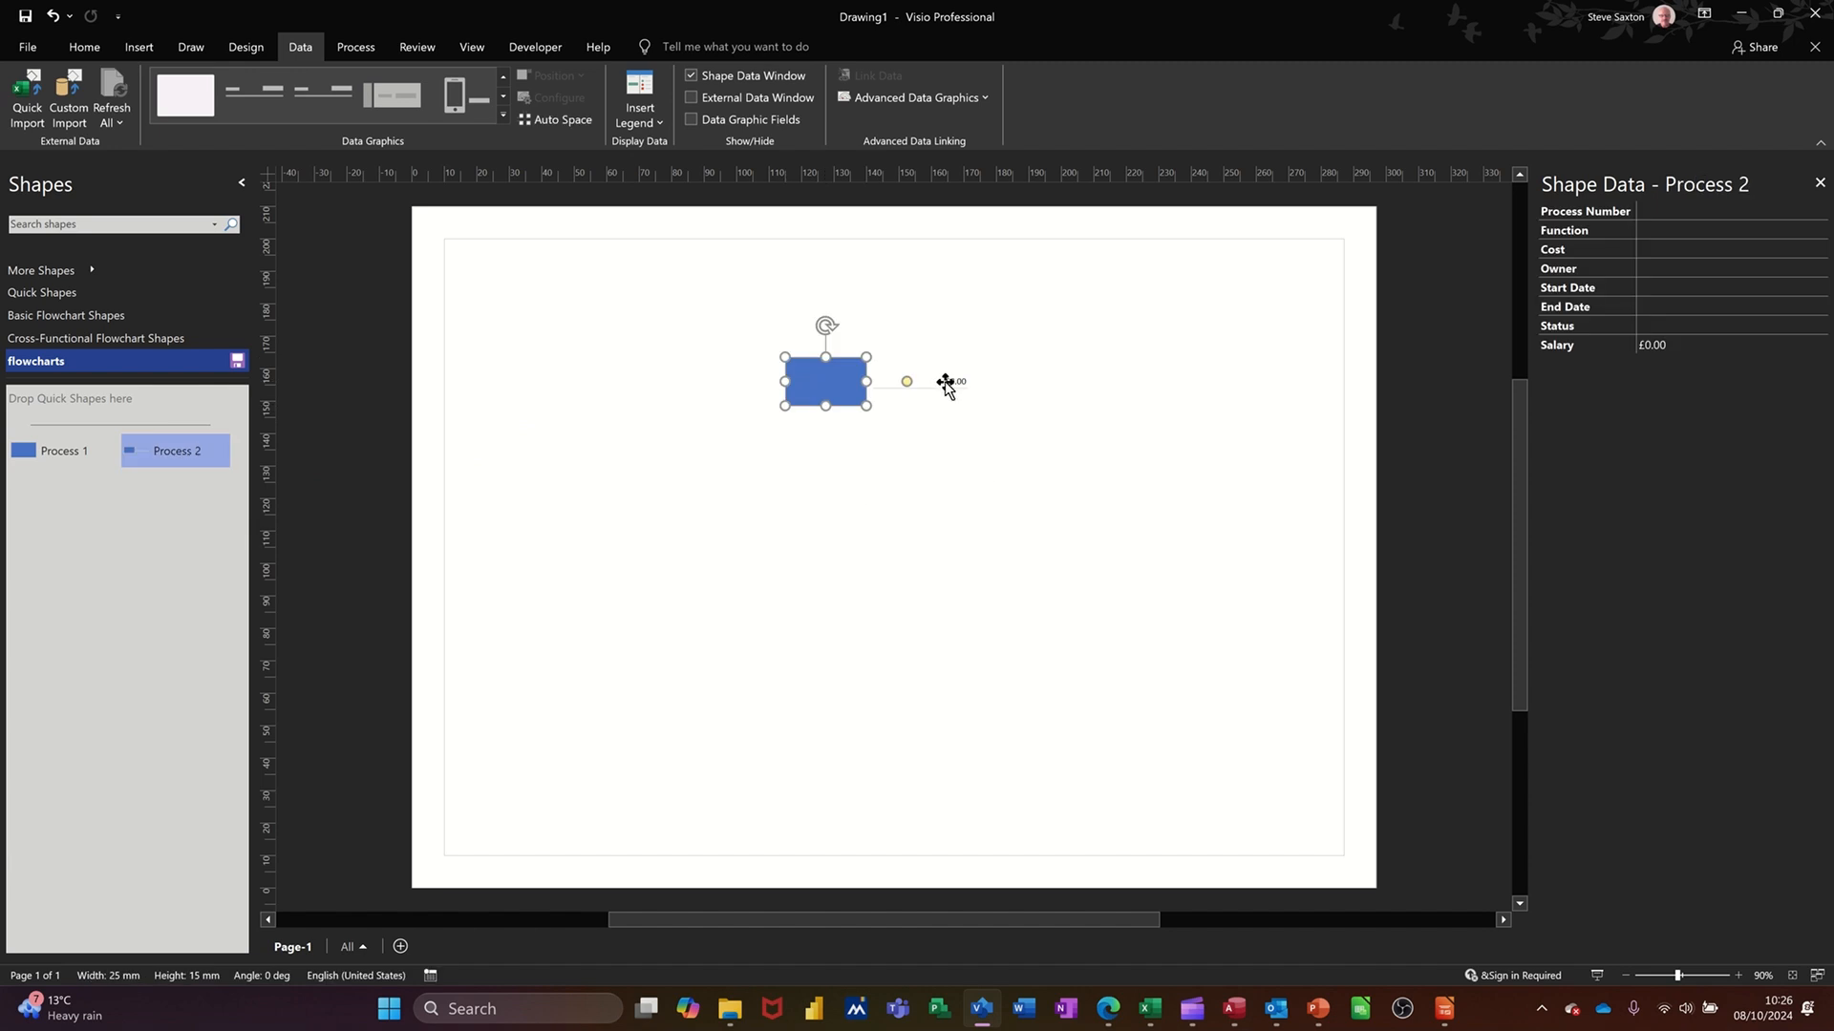
pyautogui.click(1685, 352)
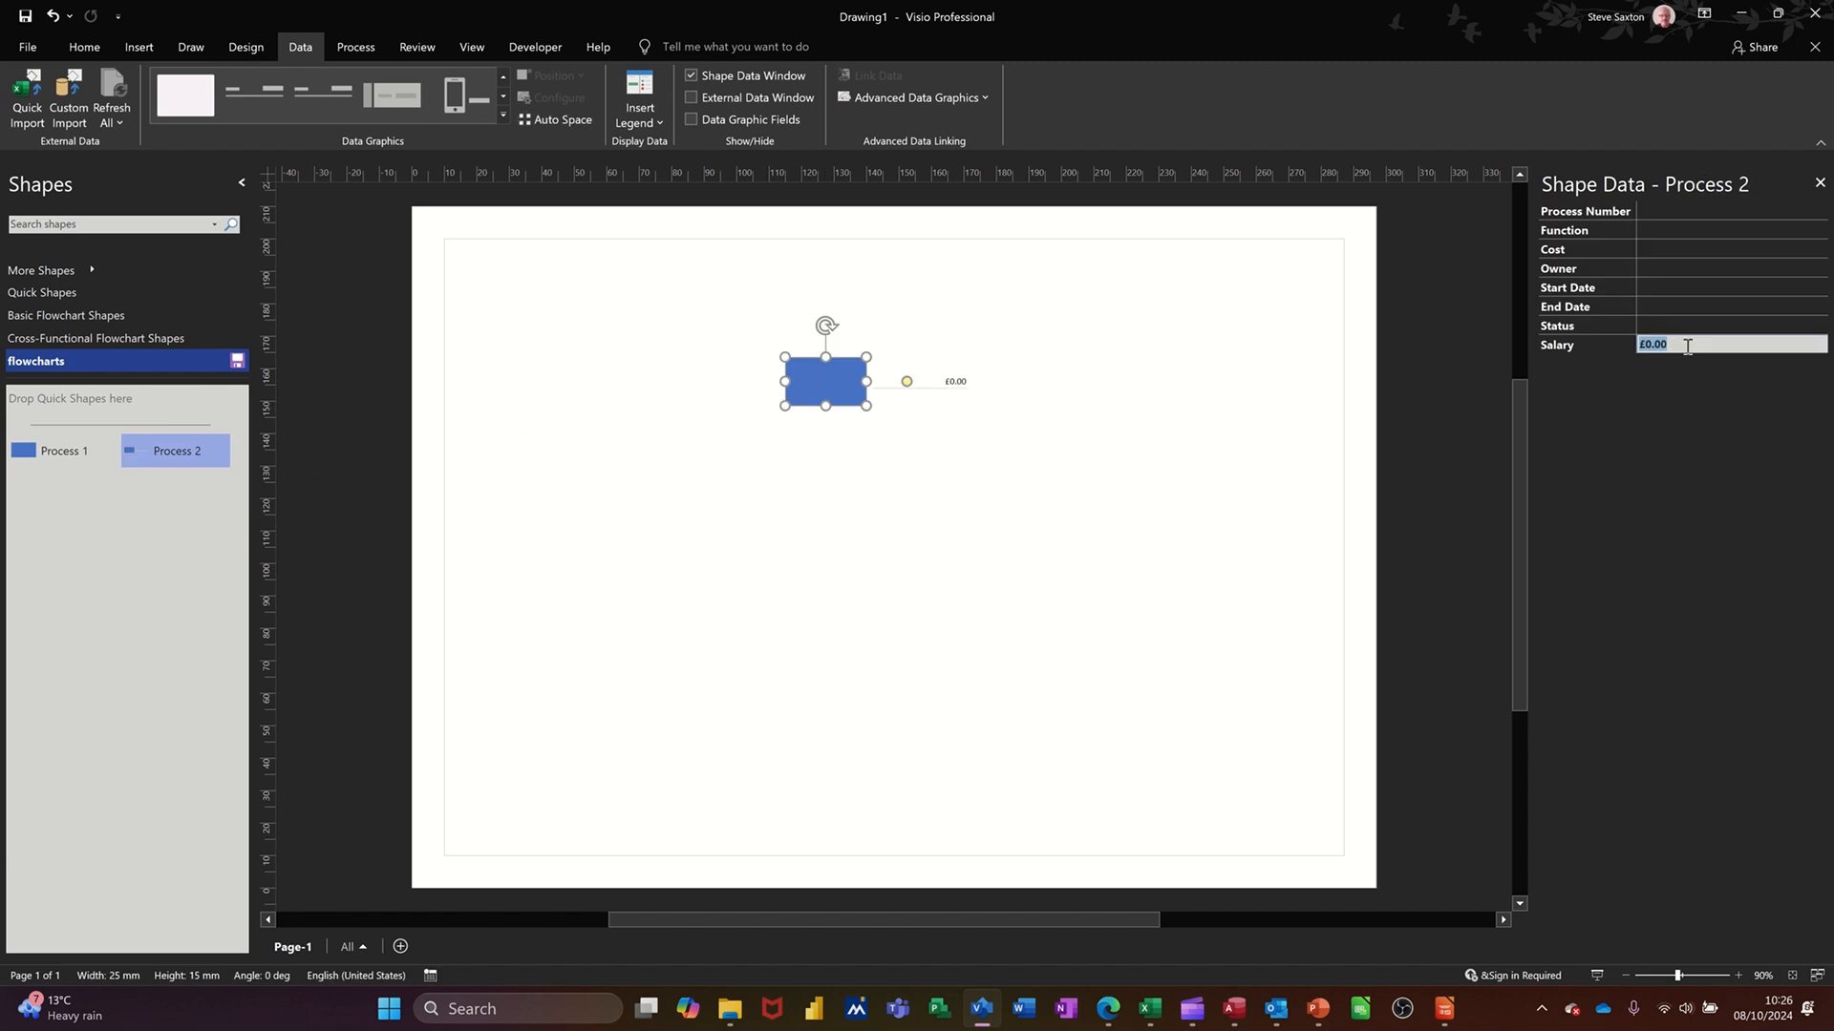
pyautogui.write('22,222')
pyautogui.press('Return')
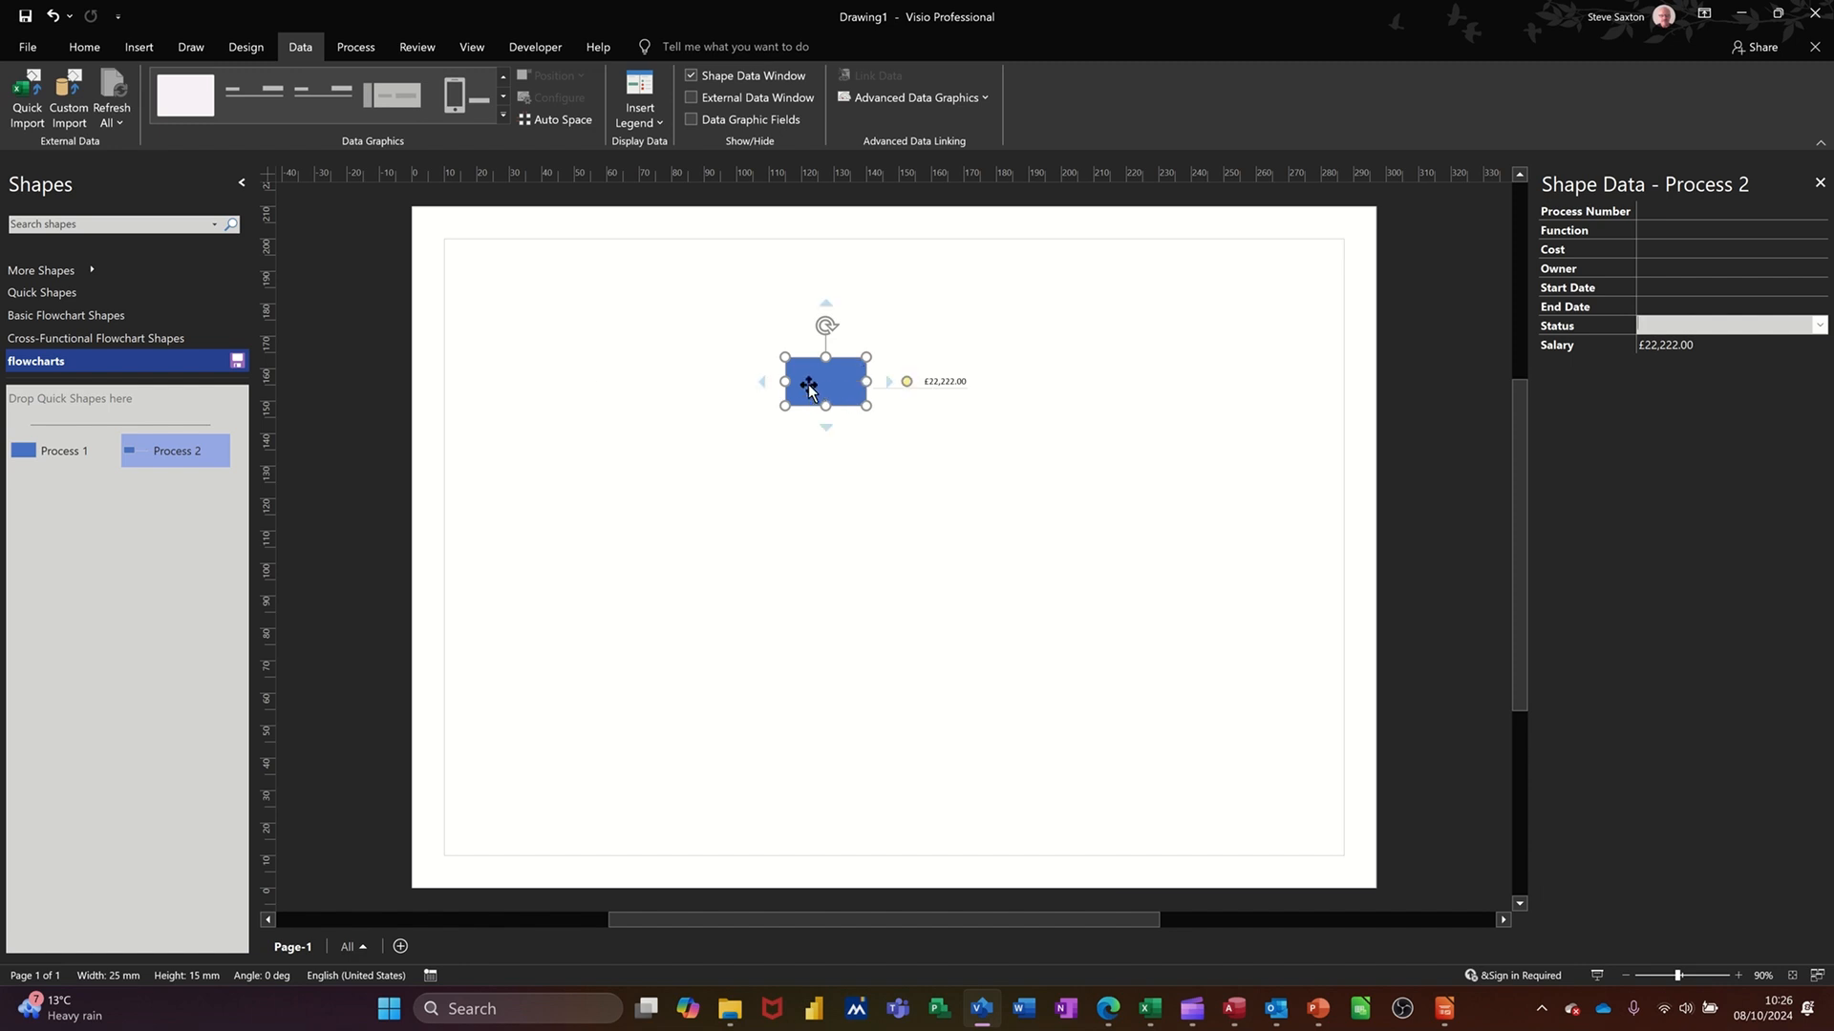
# - Save the changes to the flowcharts stencil
pyautogui.click(237, 361)
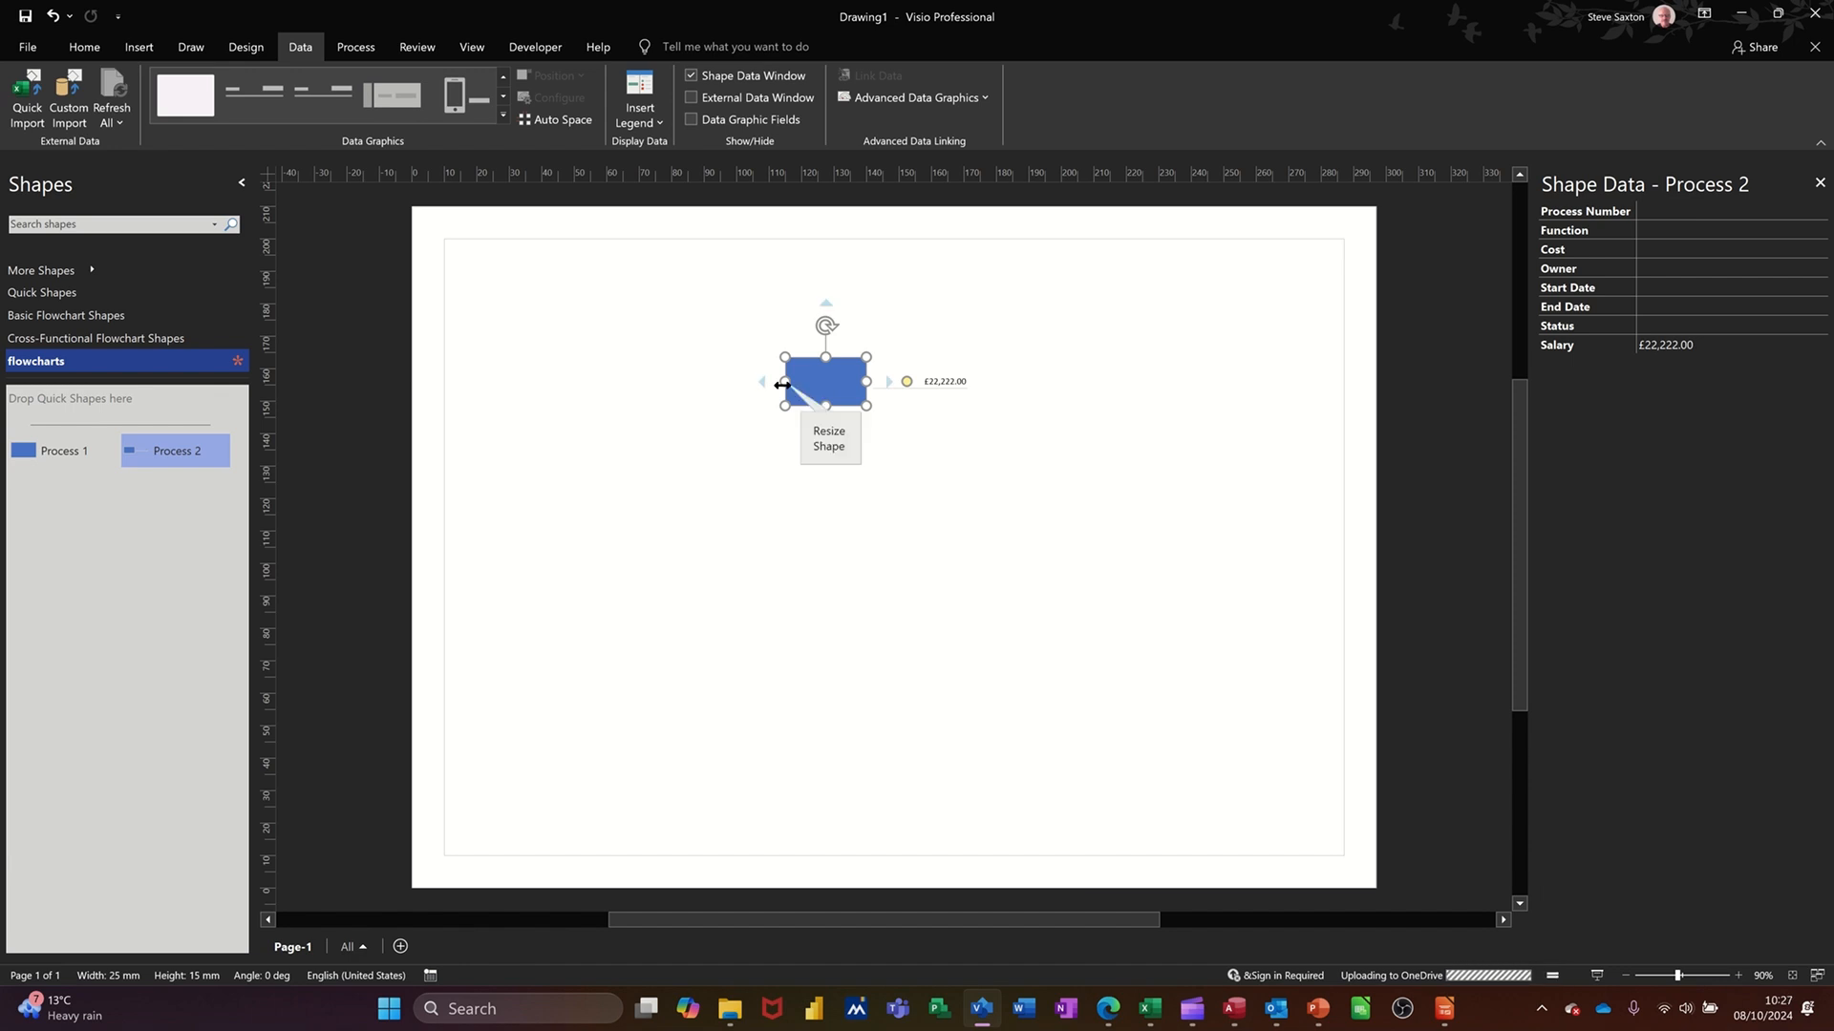
# - Place another Process 2 shape below the first one and delete both shapes from the page
pyautogui.moveTo(191, 454); pyautogui.dragTo(797, 482)
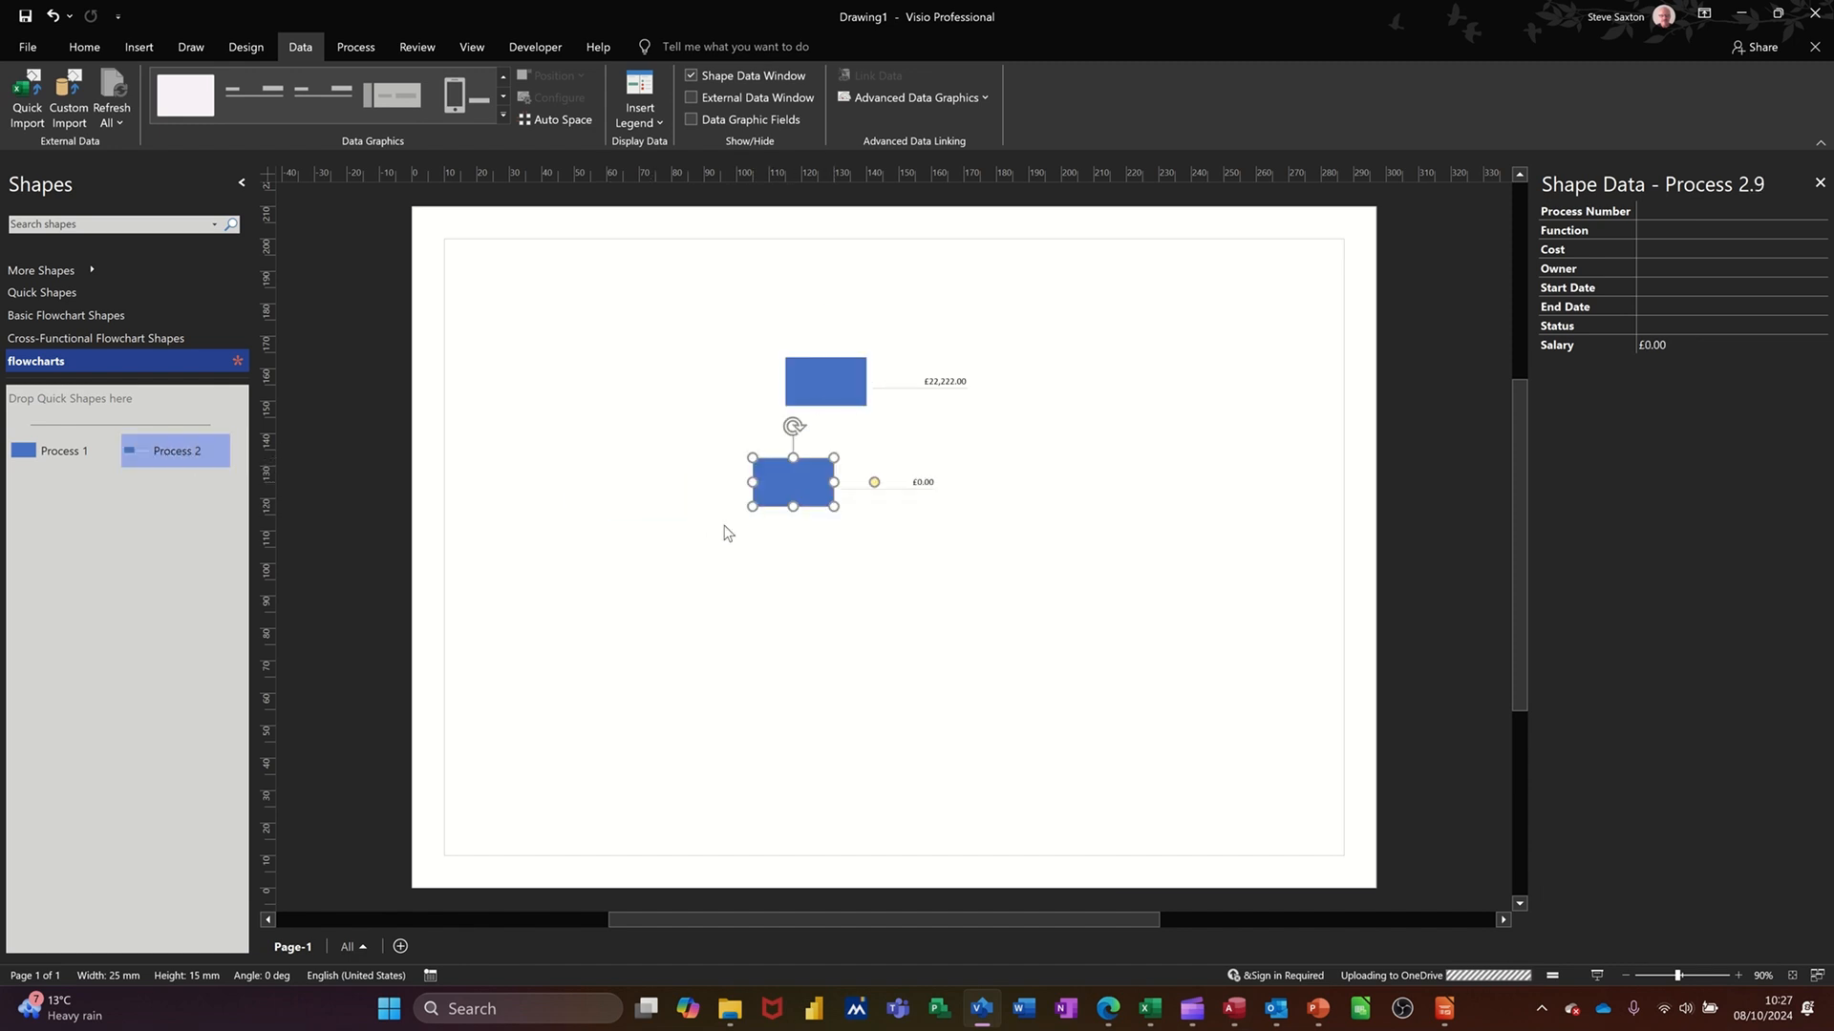
pyautogui.press('Delete')
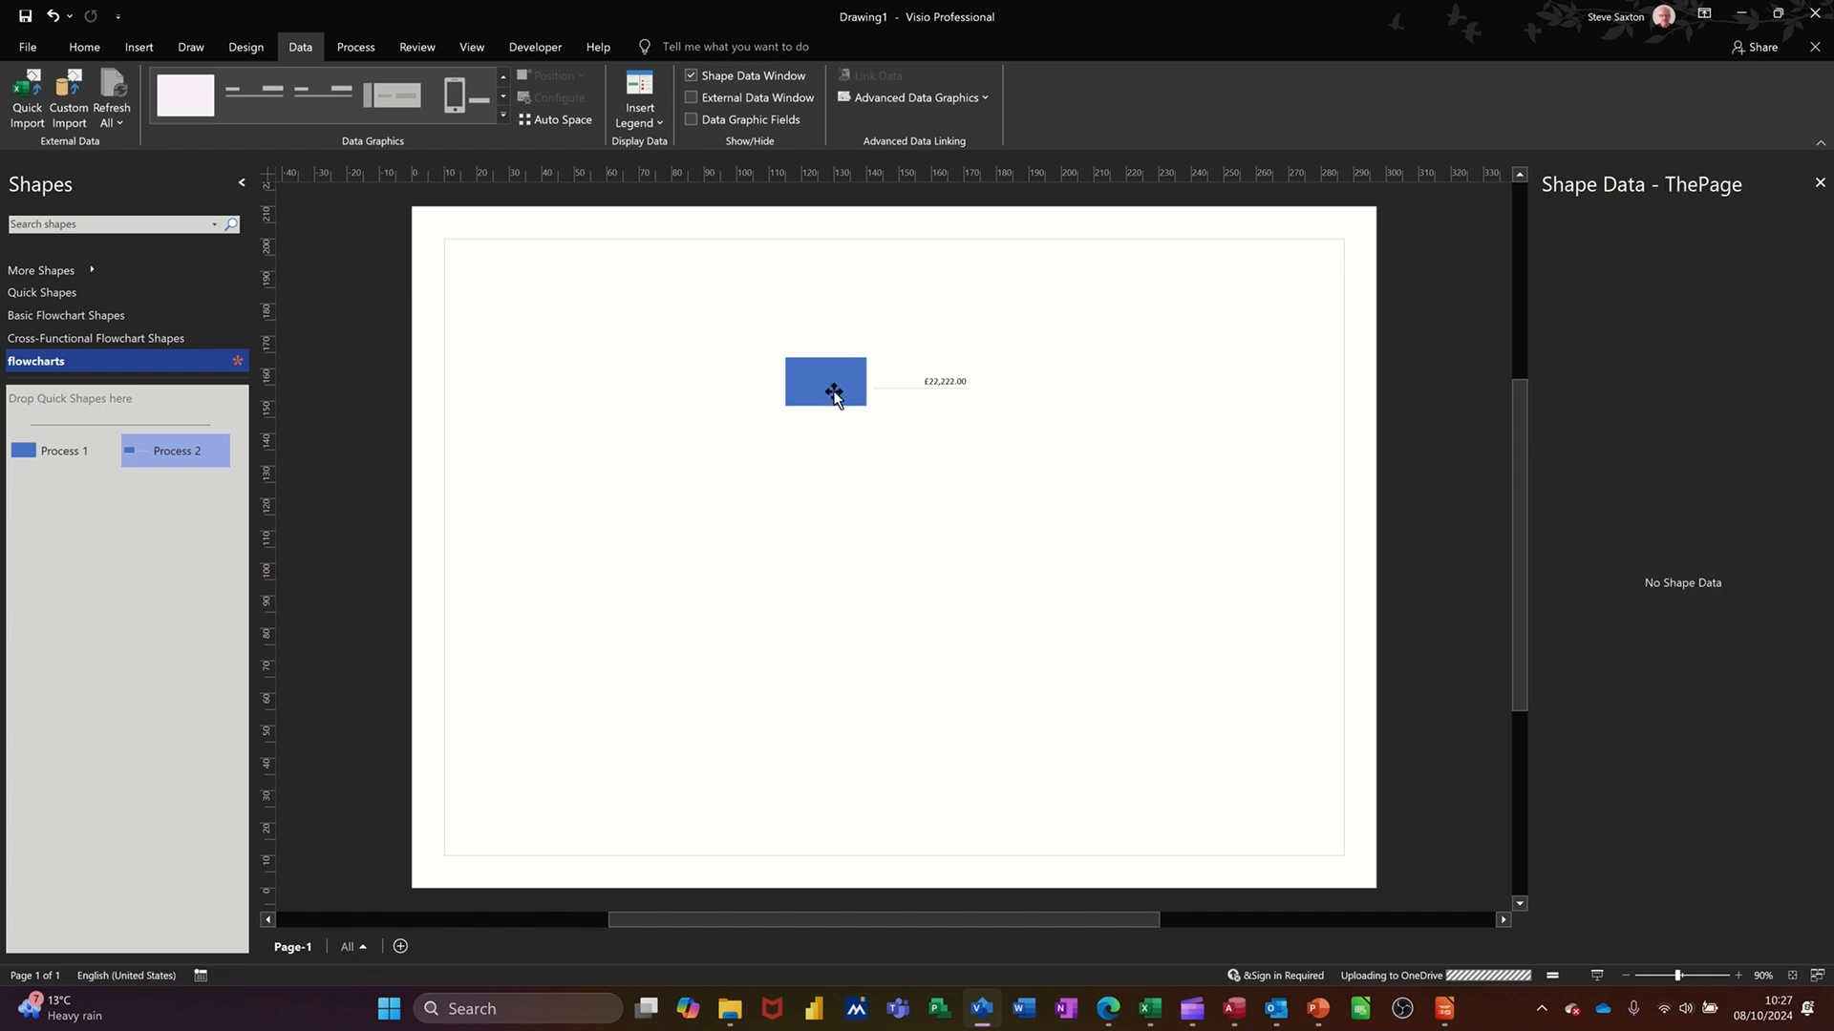
pyautogui.click(836, 380)
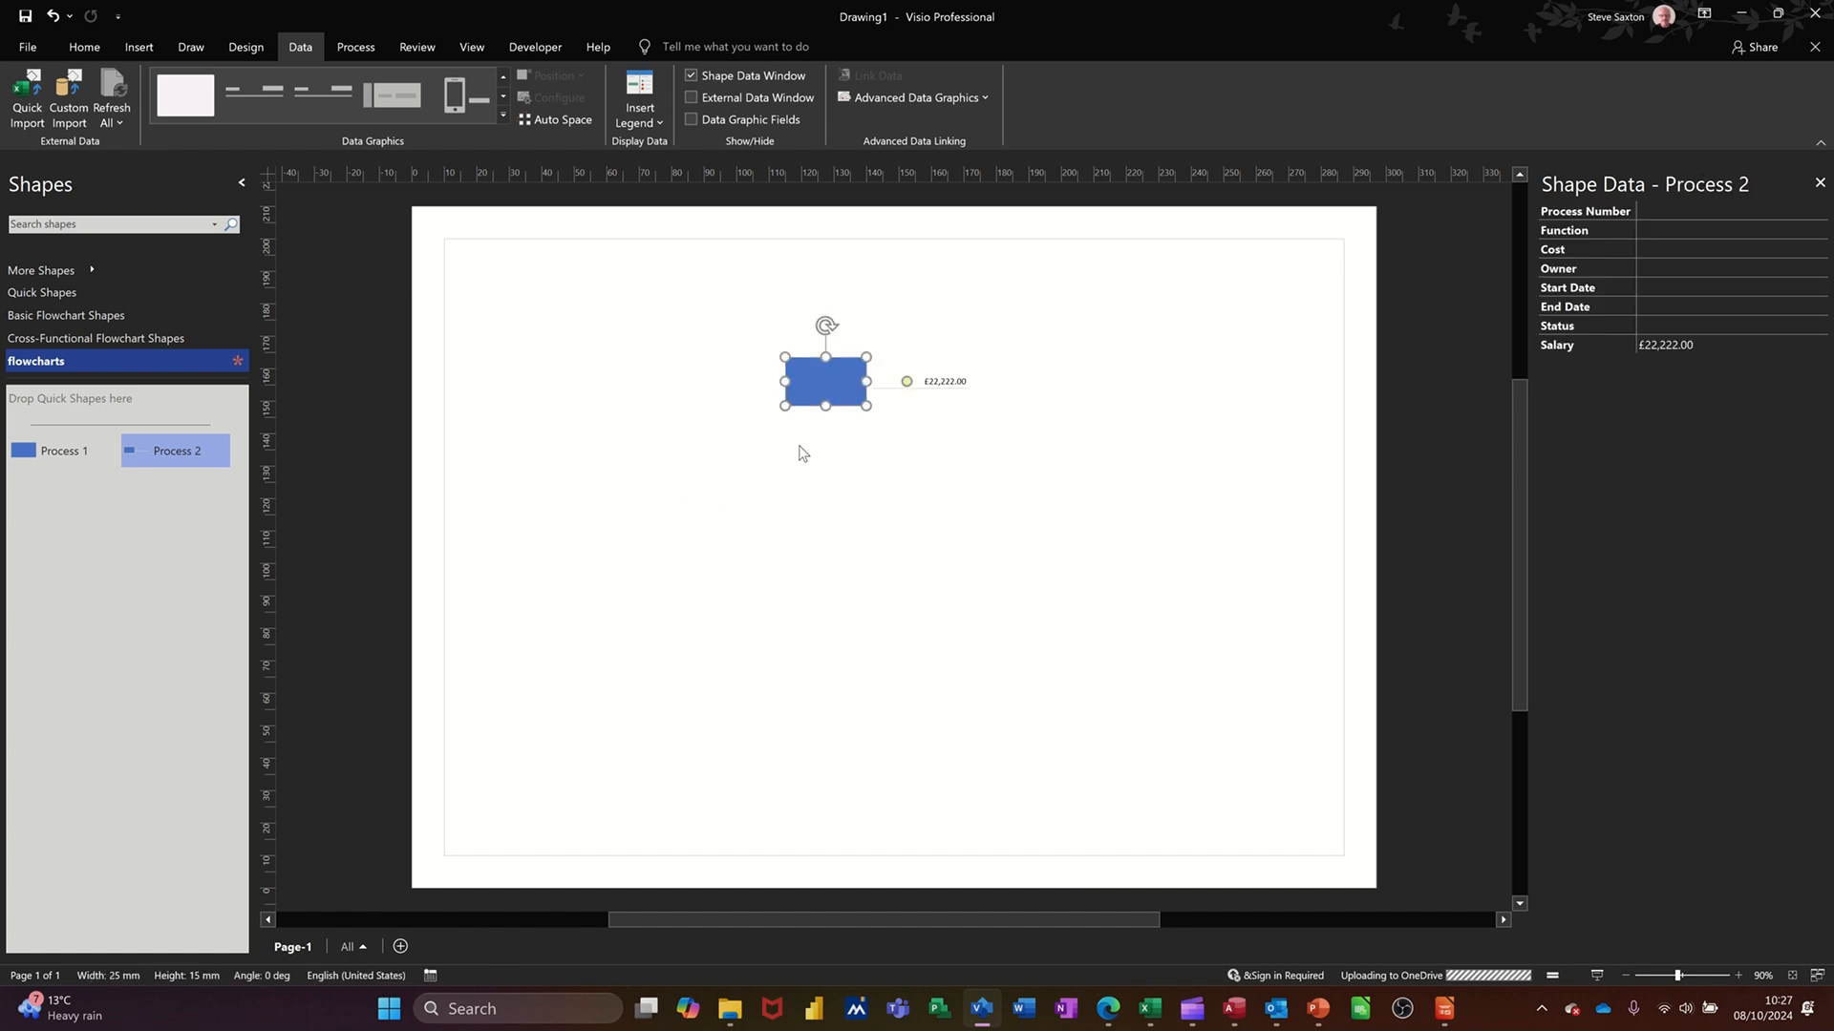
pyautogui.press('Delete')
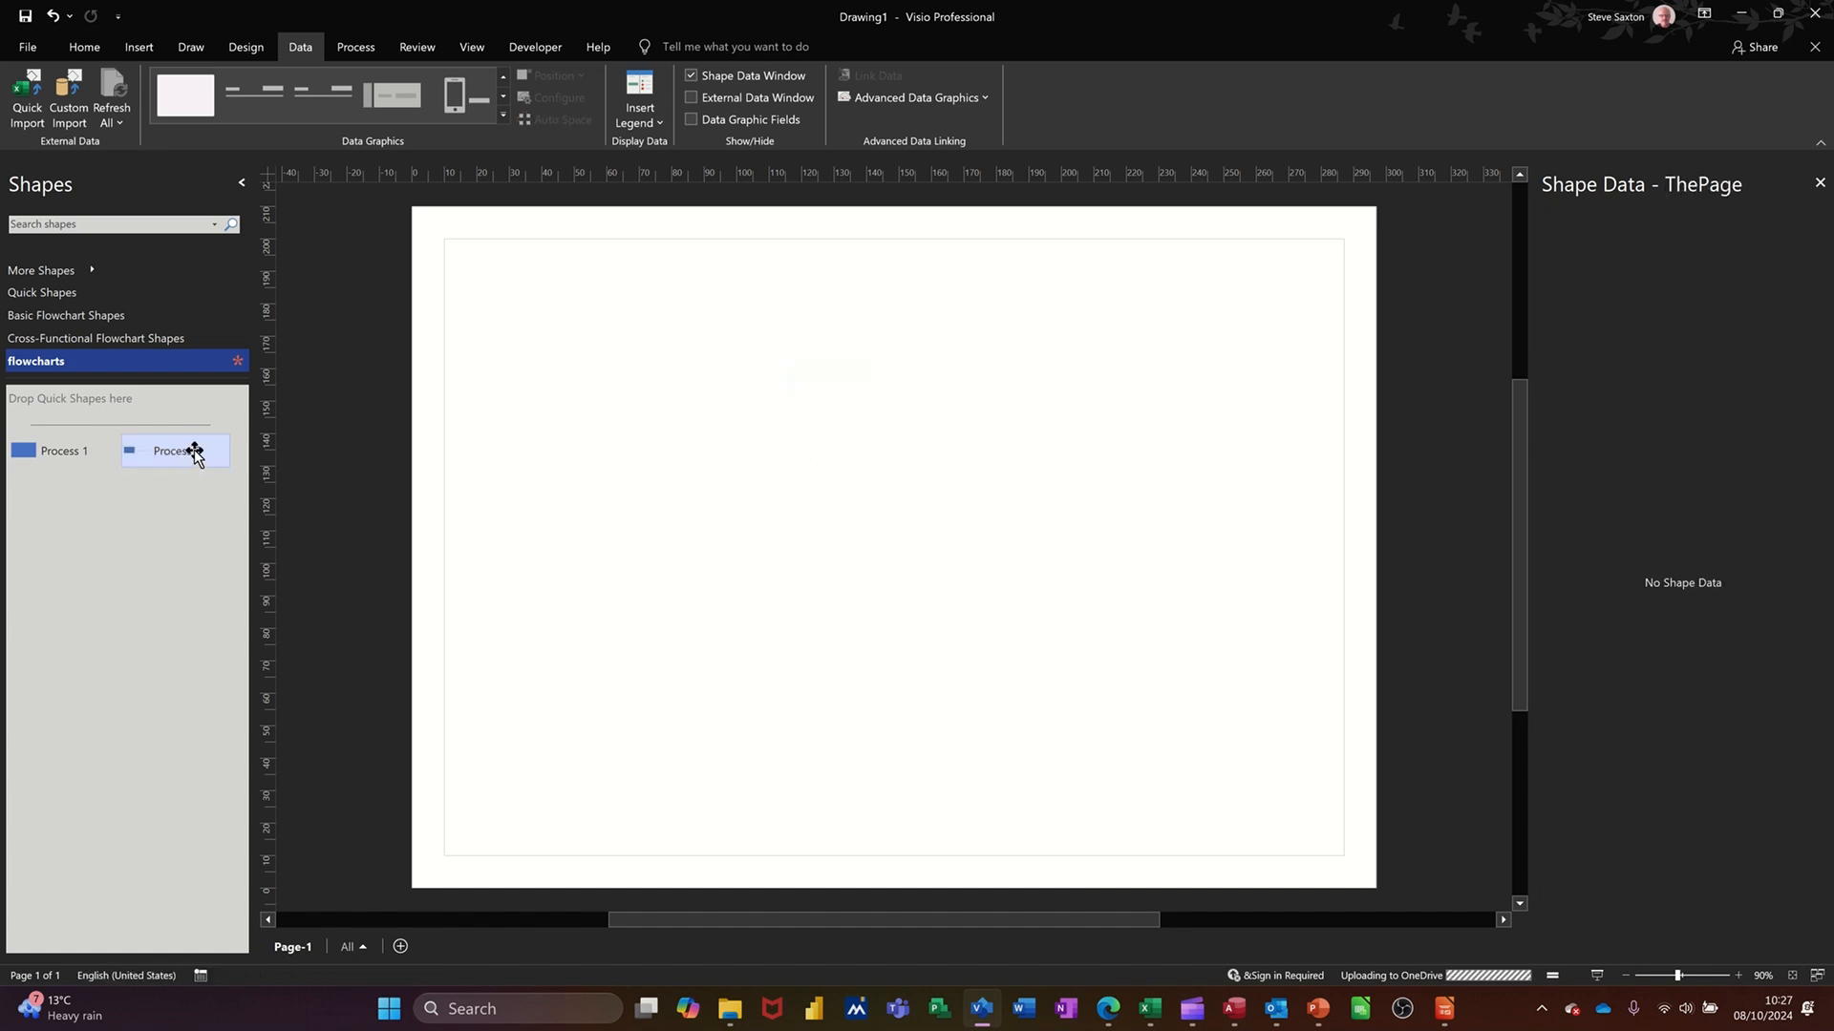
# - Place a Start/End shape from Basic Flowchart Shapes near the page's top centre and add a connected Process shape below it
pyautogui.click(86, 318)
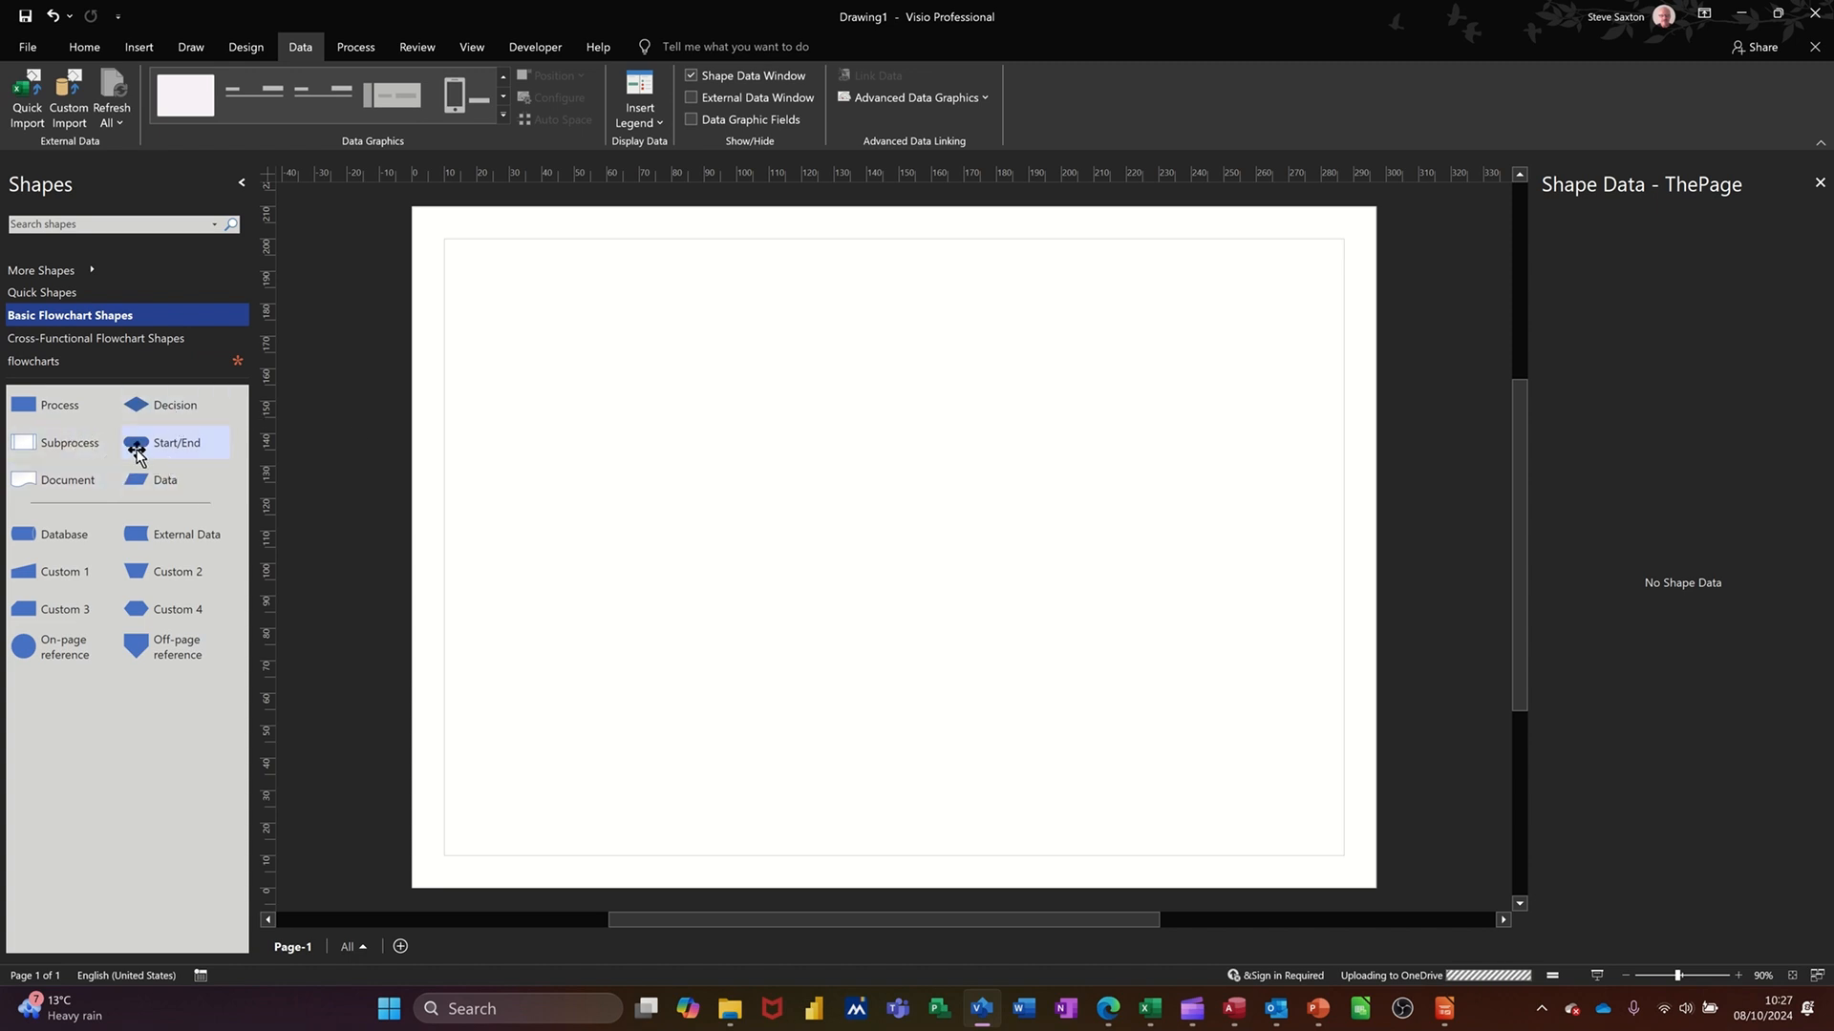
pyautogui.moveTo(136, 443); pyautogui.dragTo(831, 311)
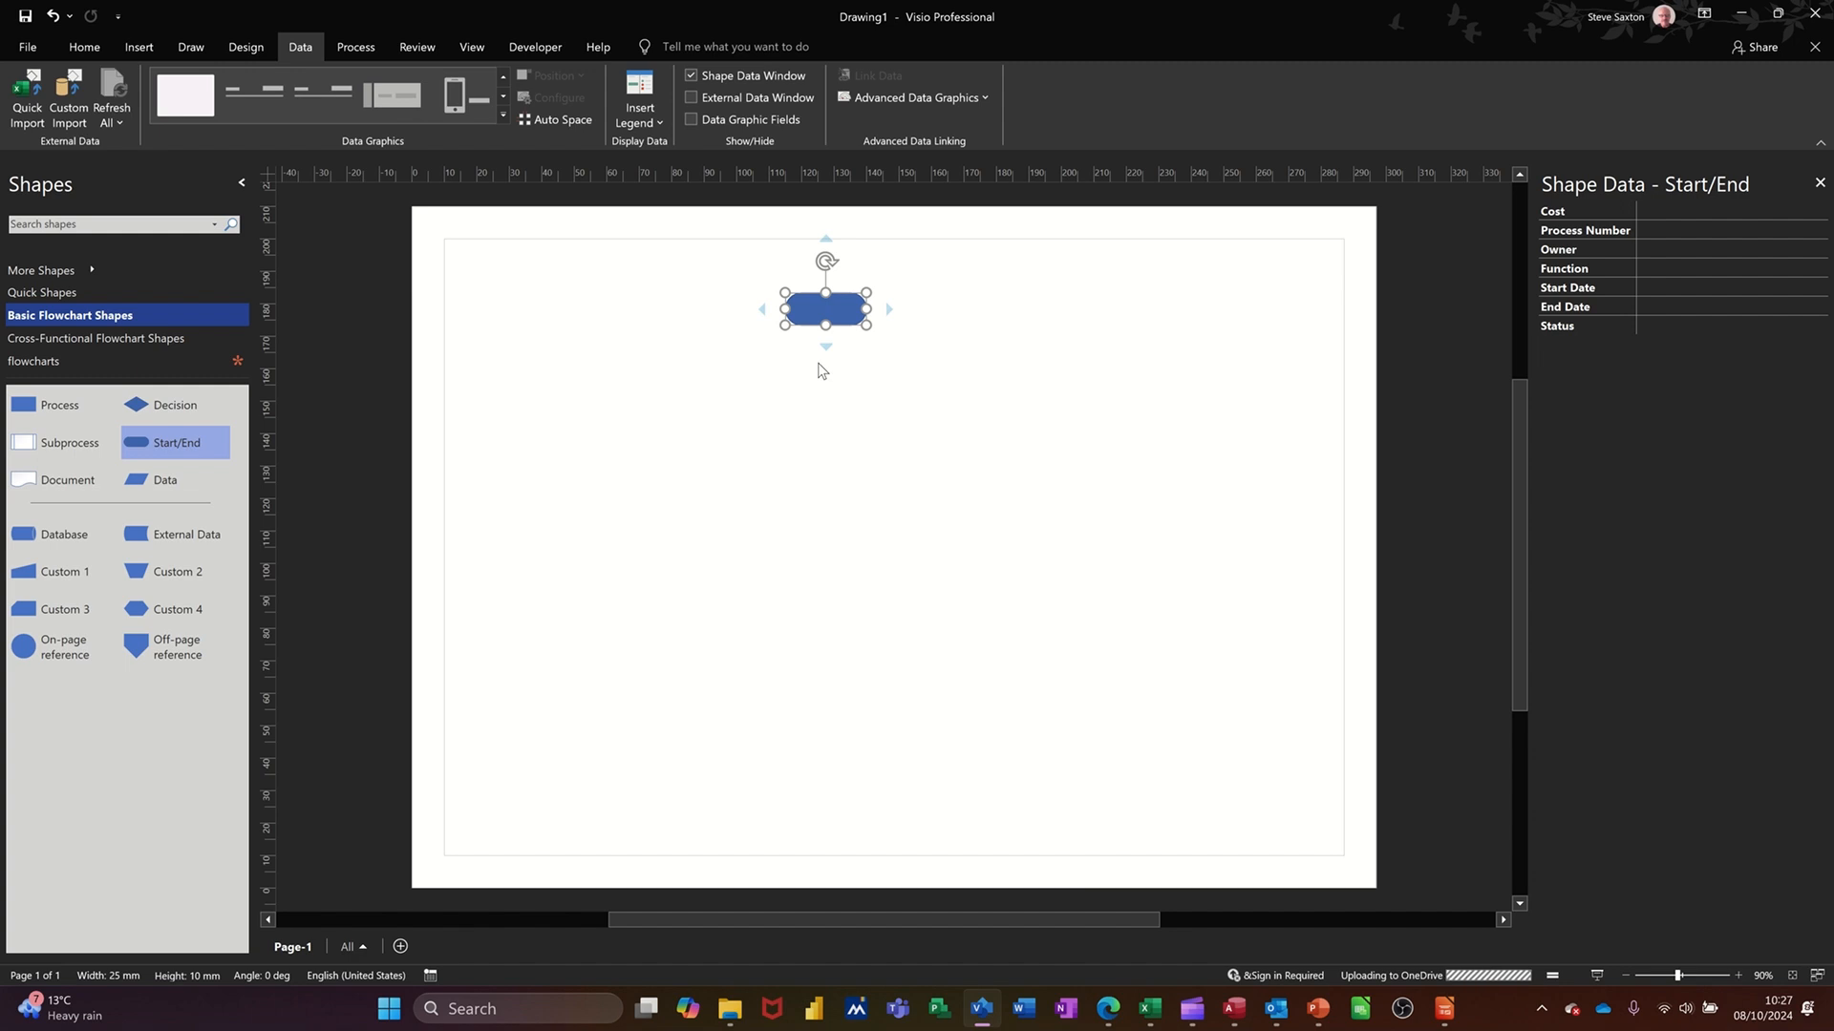
pyautogui.moveTo(826, 346)
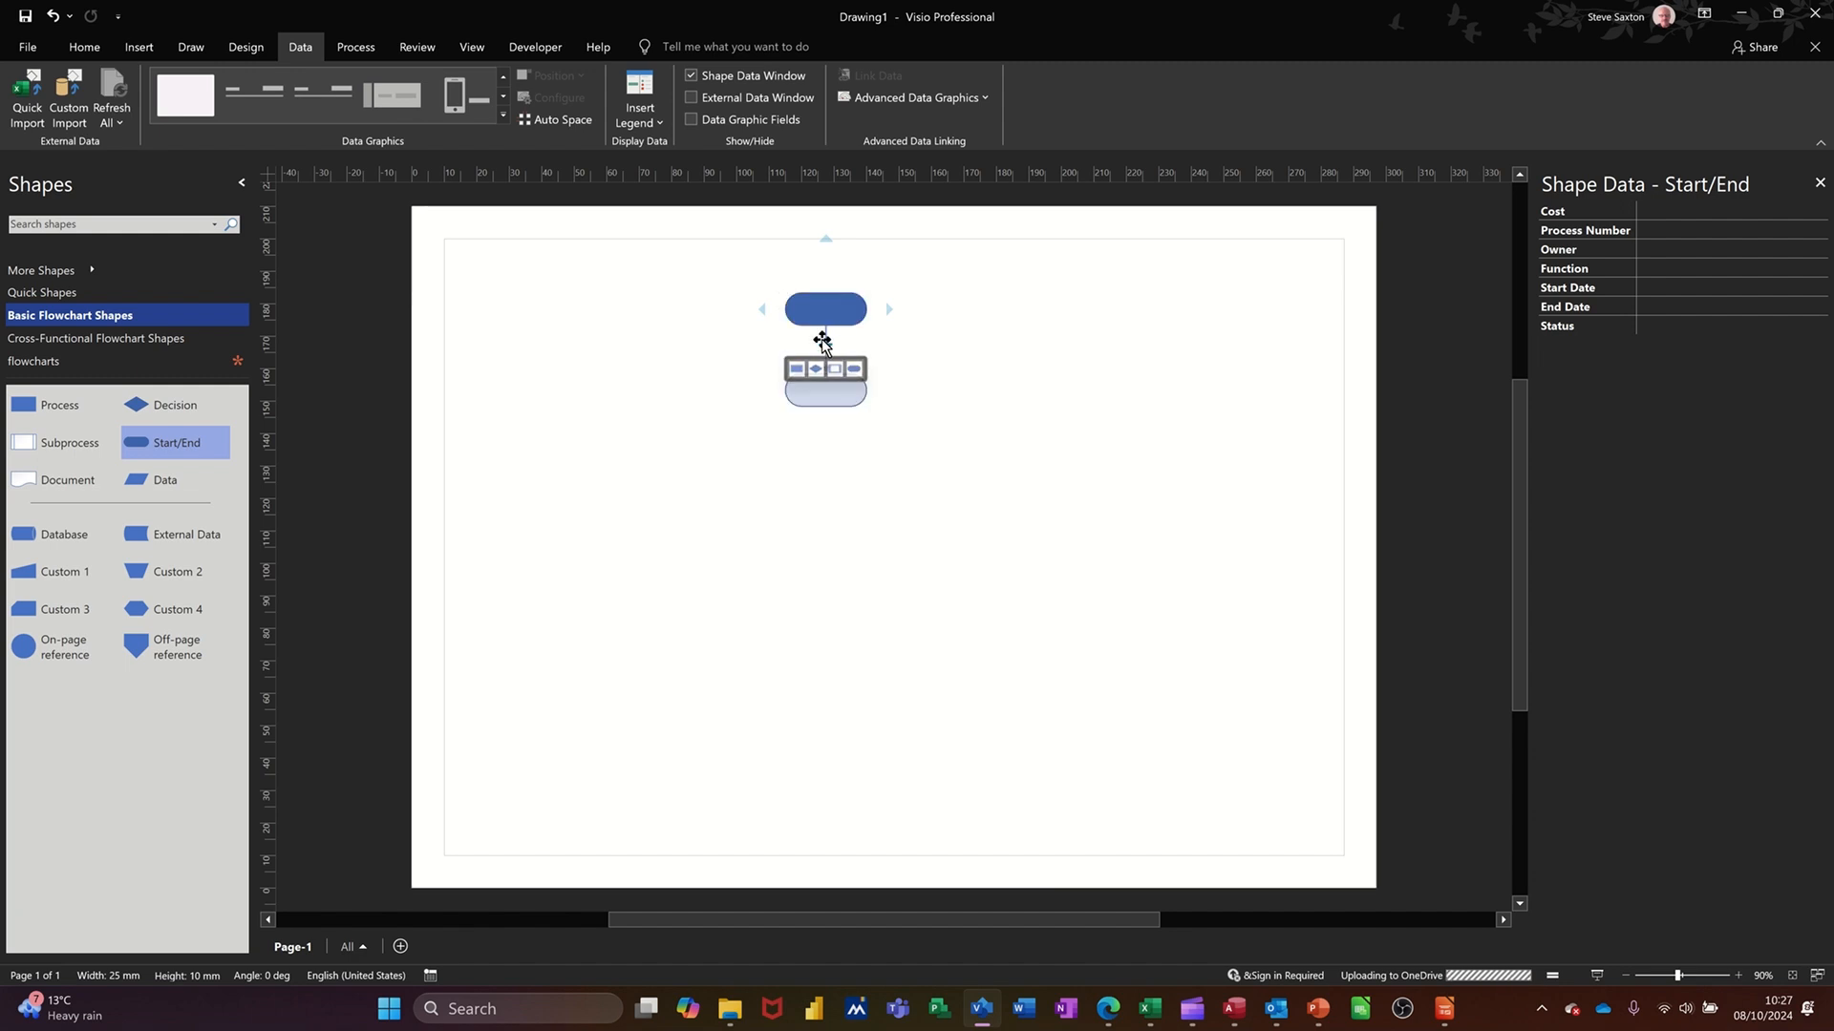
pyautogui.moveTo(886, 310)
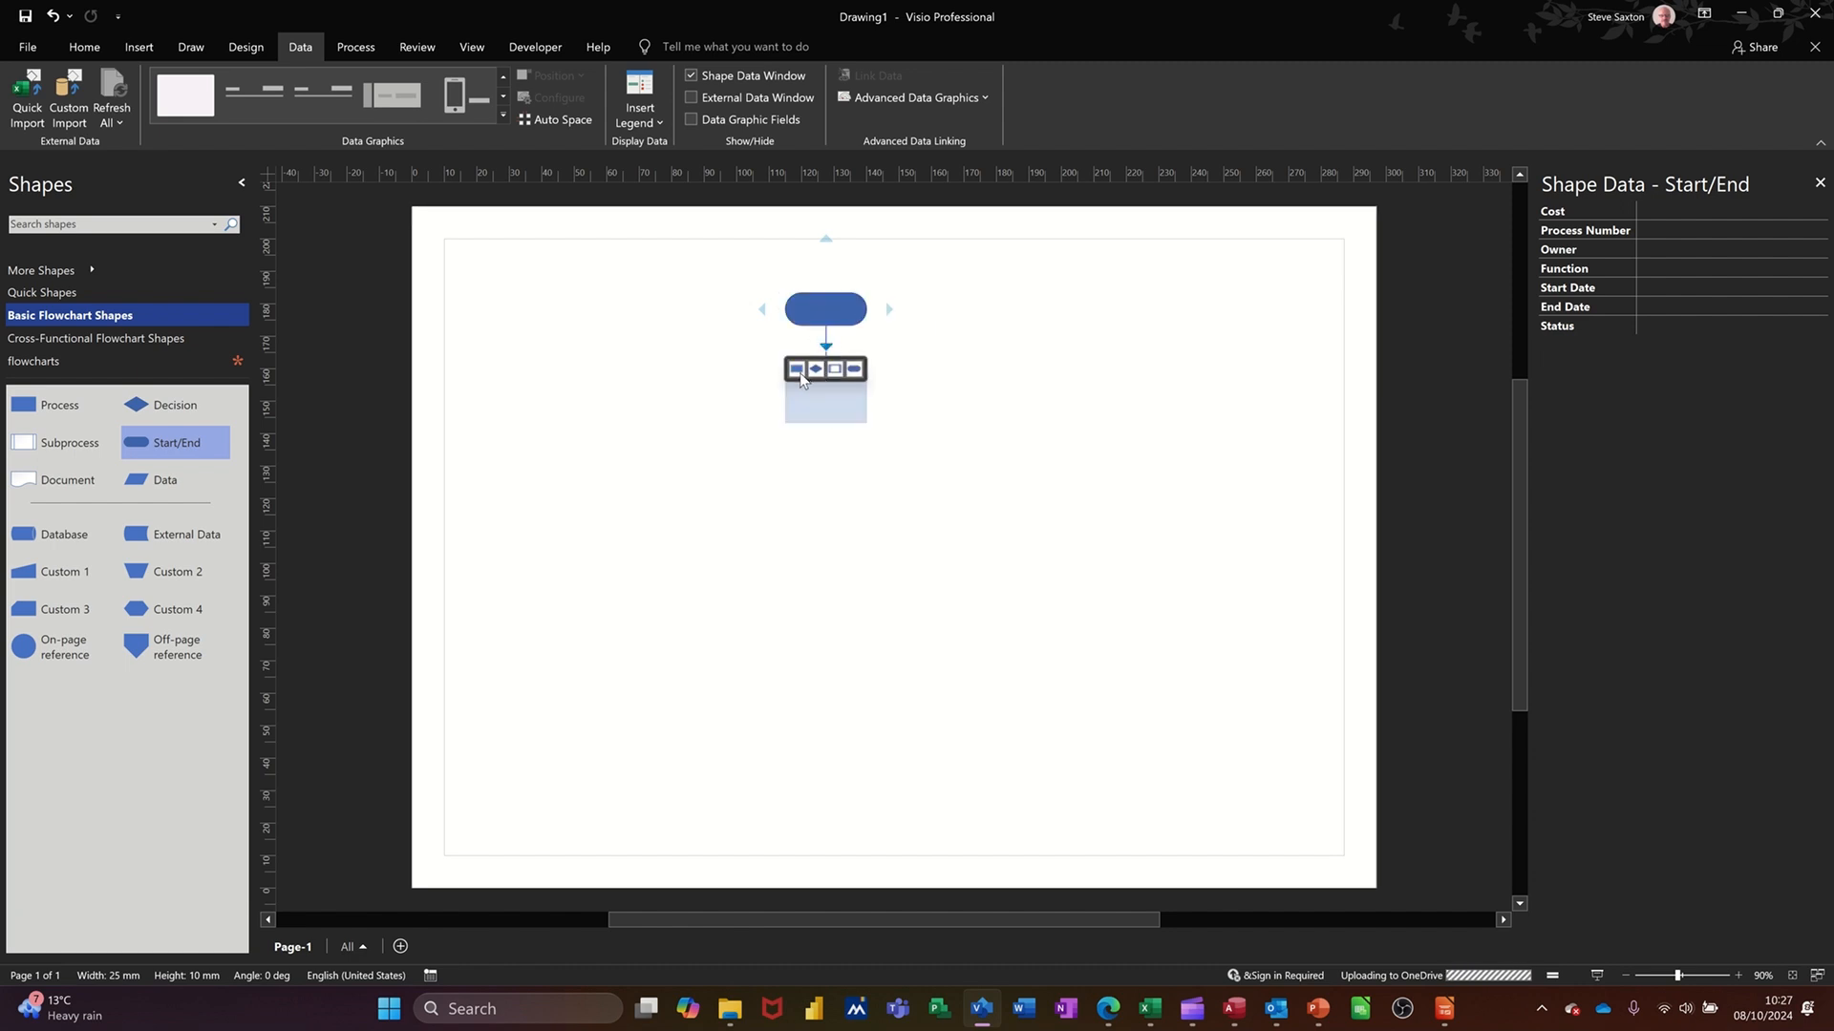
pyautogui.click(797, 372)
# - Add a connected Decision shape below the Process shape, with connected Process shapes to its right and below it
pyautogui.moveTo(819, 445)
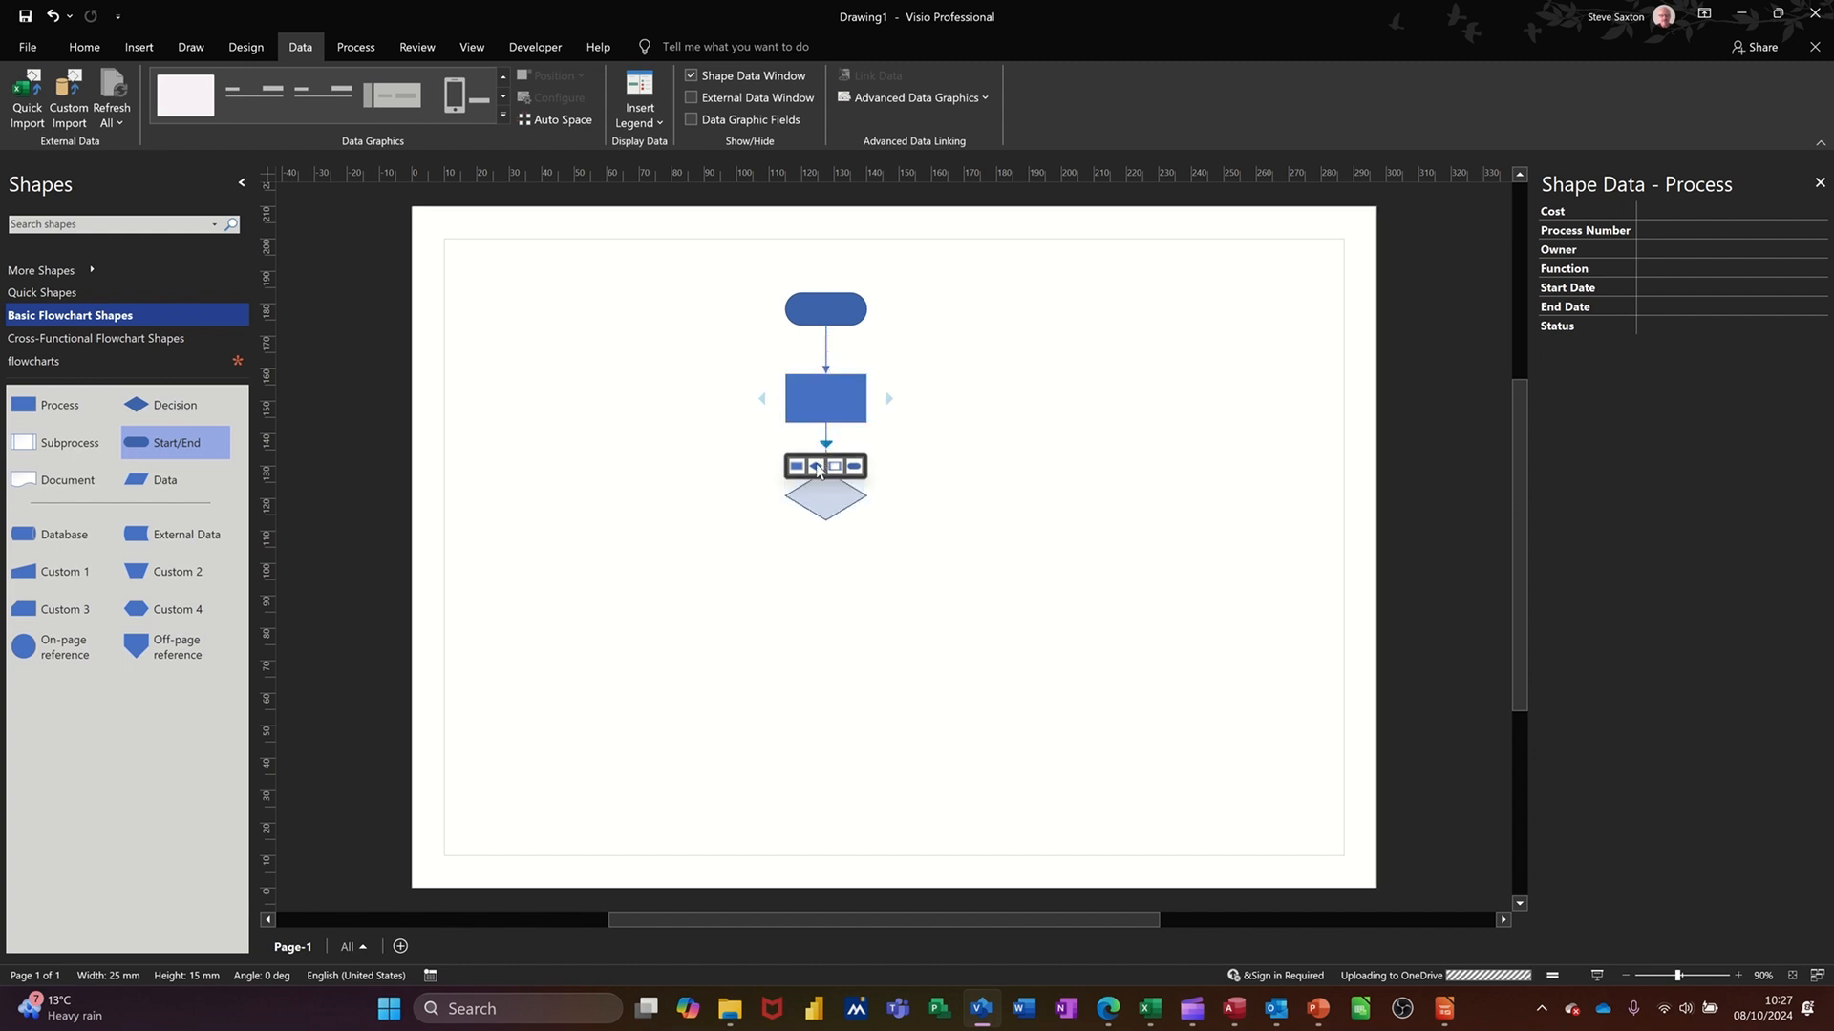
pyautogui.click(814, 465)
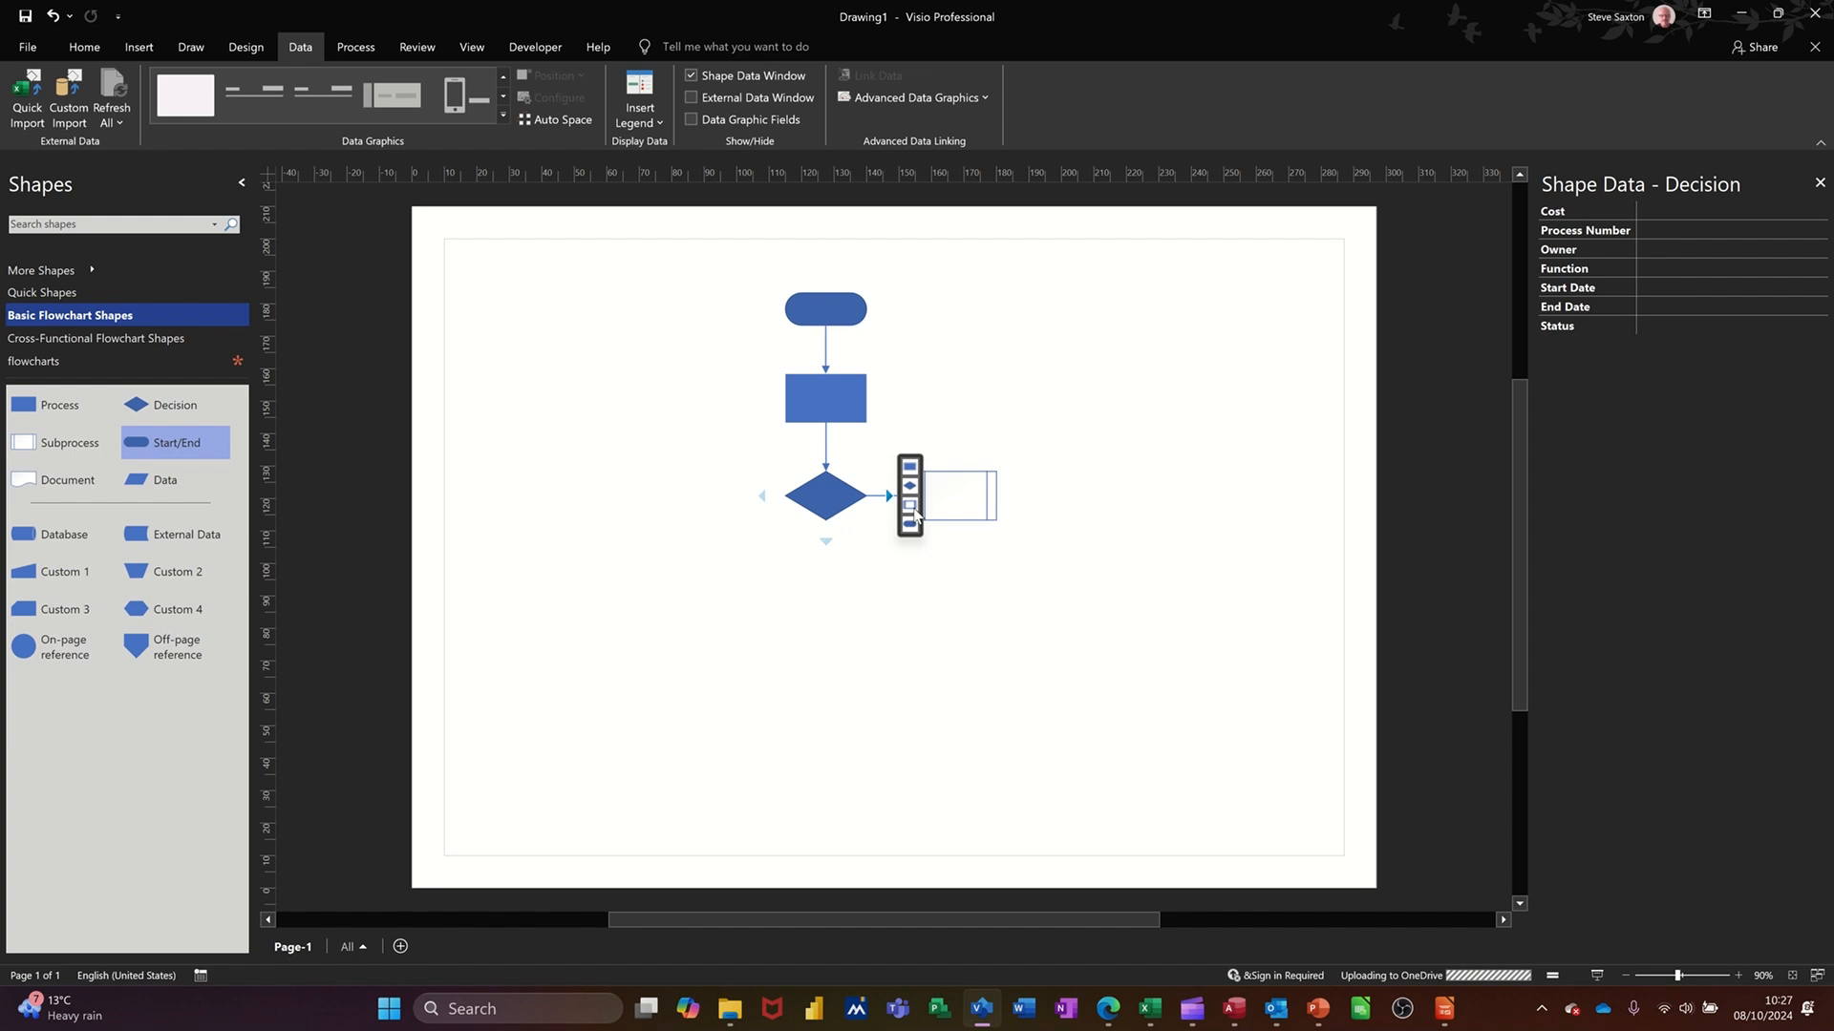
pyautogui.click(910, 464)
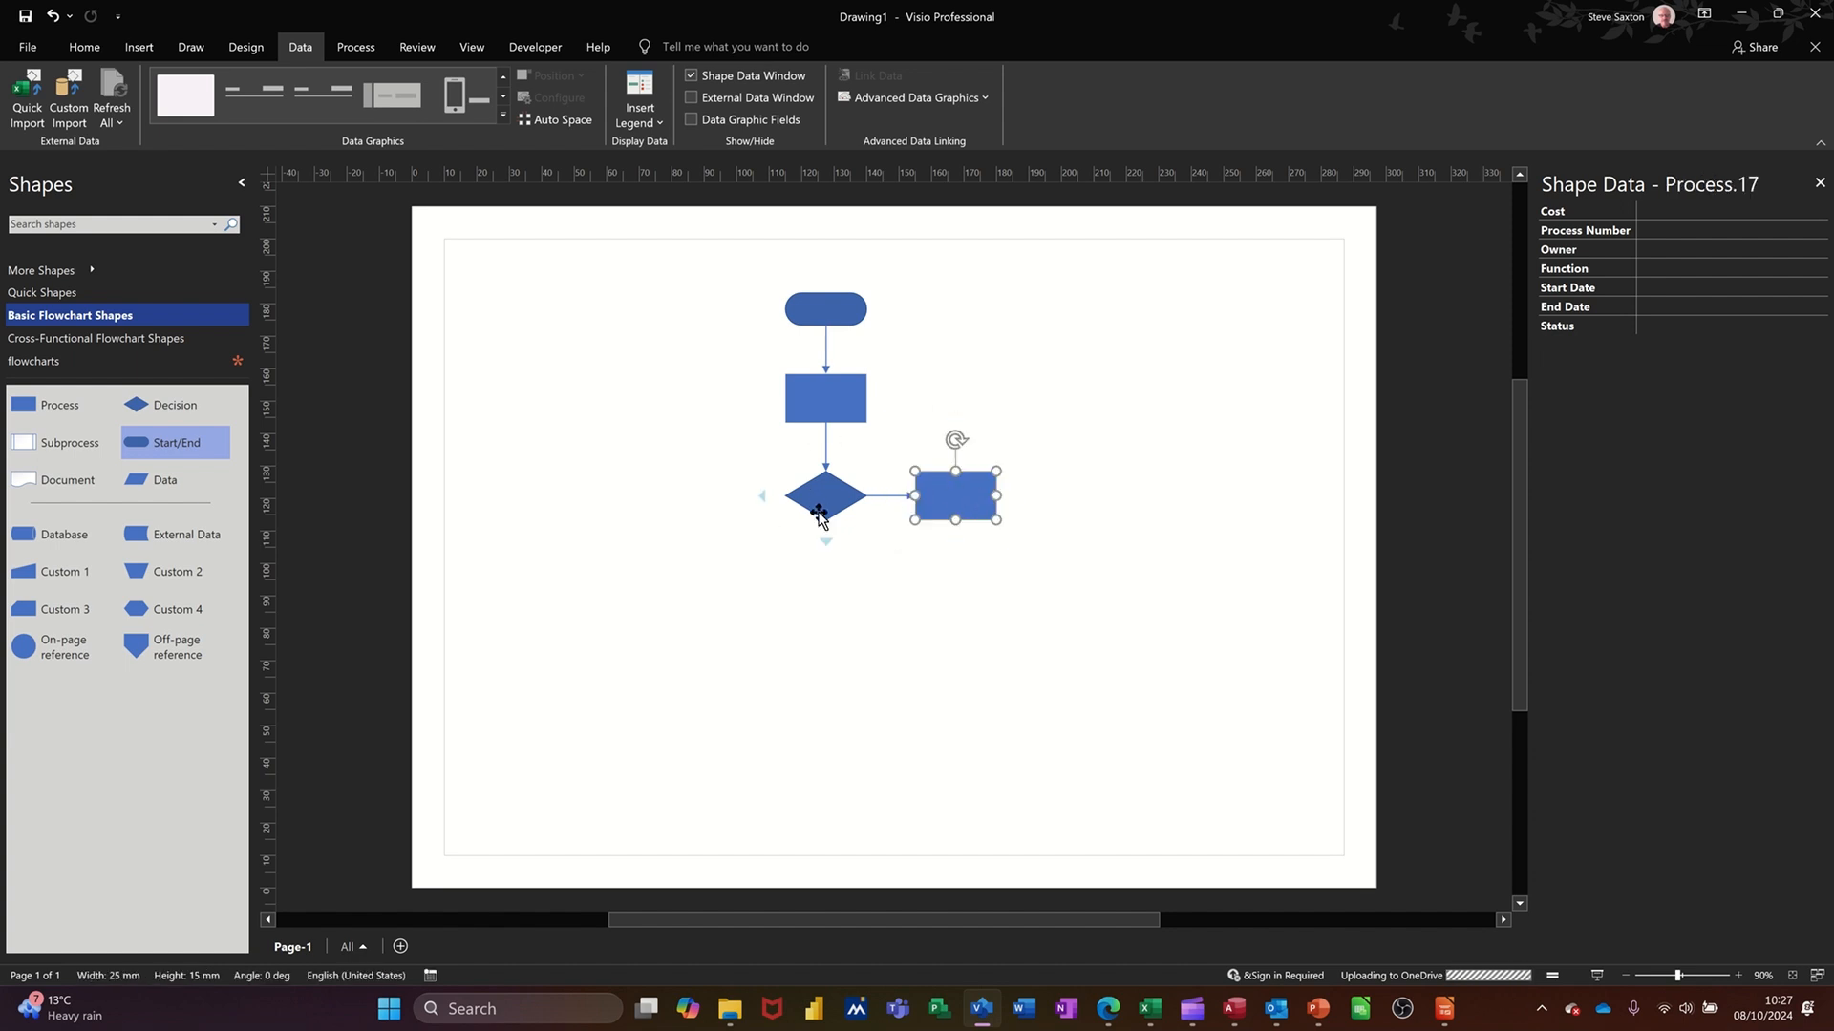
pyautogui.moveTo(826, 545)
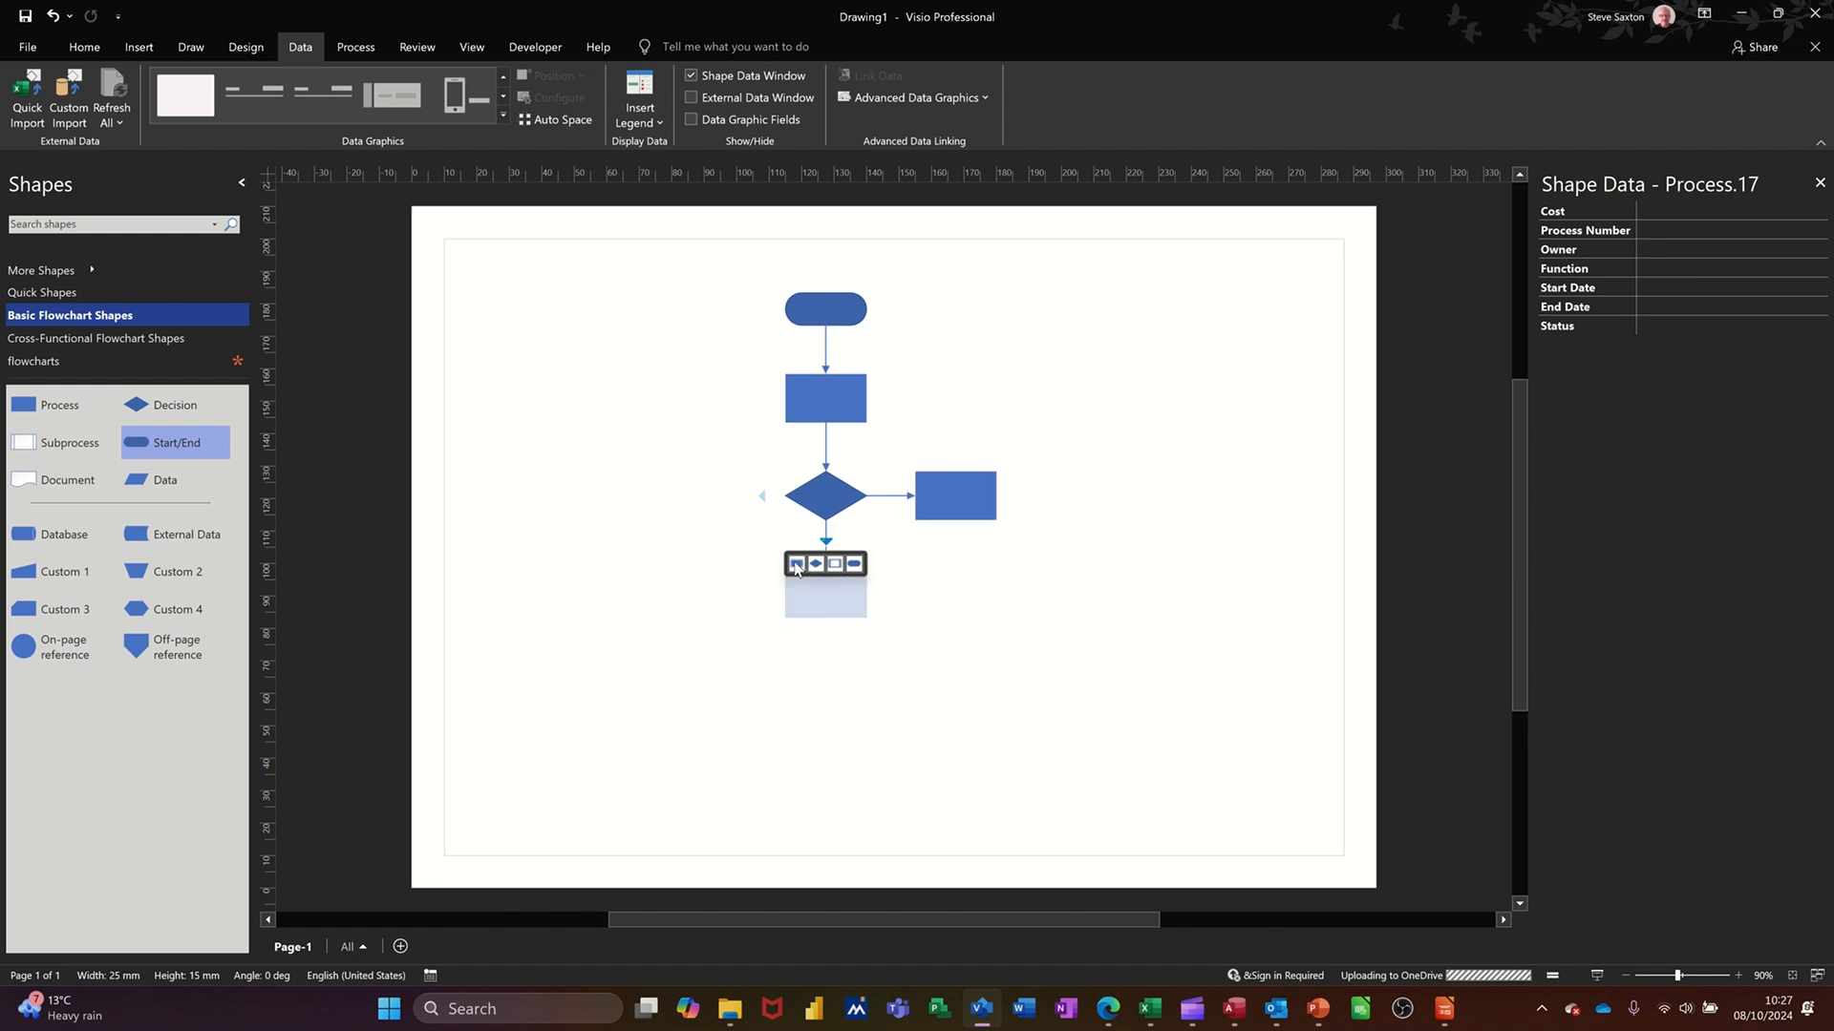
pyautogui.click(797, 564)
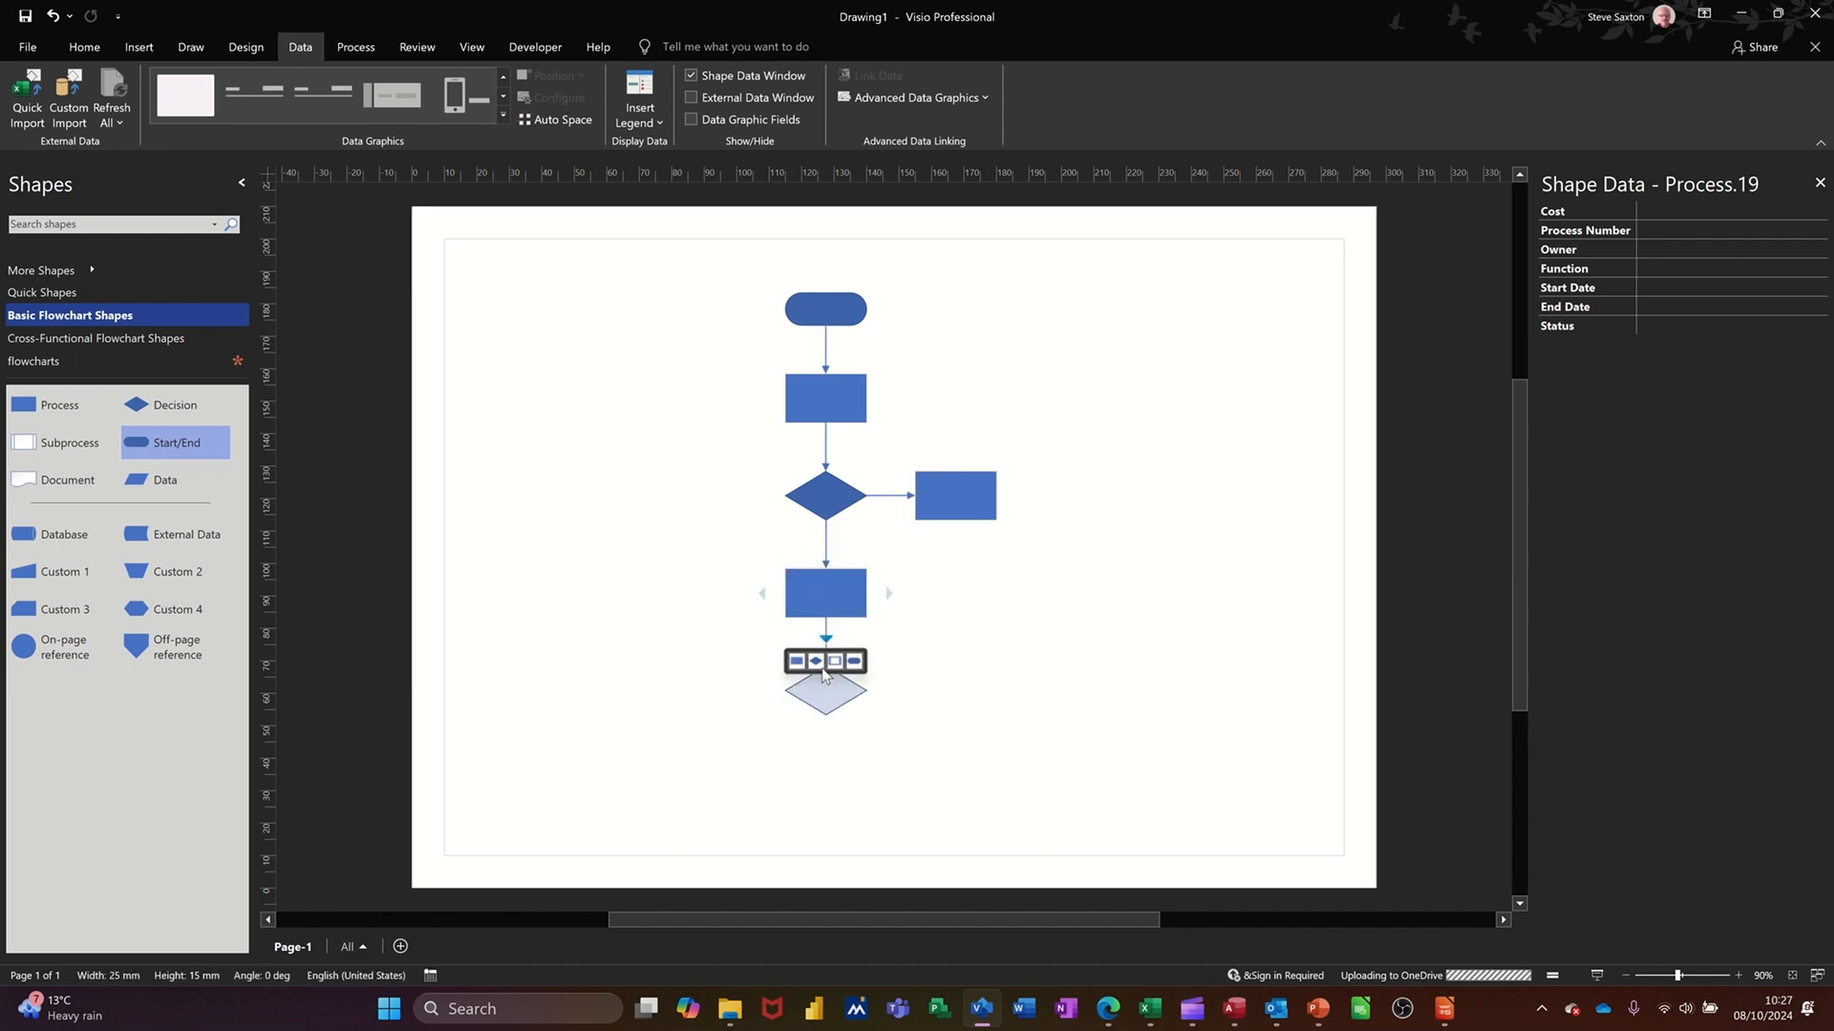
# - Extend the flow with a second connected Decision shape below the last Process, with Process shapes to its right and below it
pyautogui.click(817, 660)
pyautogui.moveTo(890, 690)
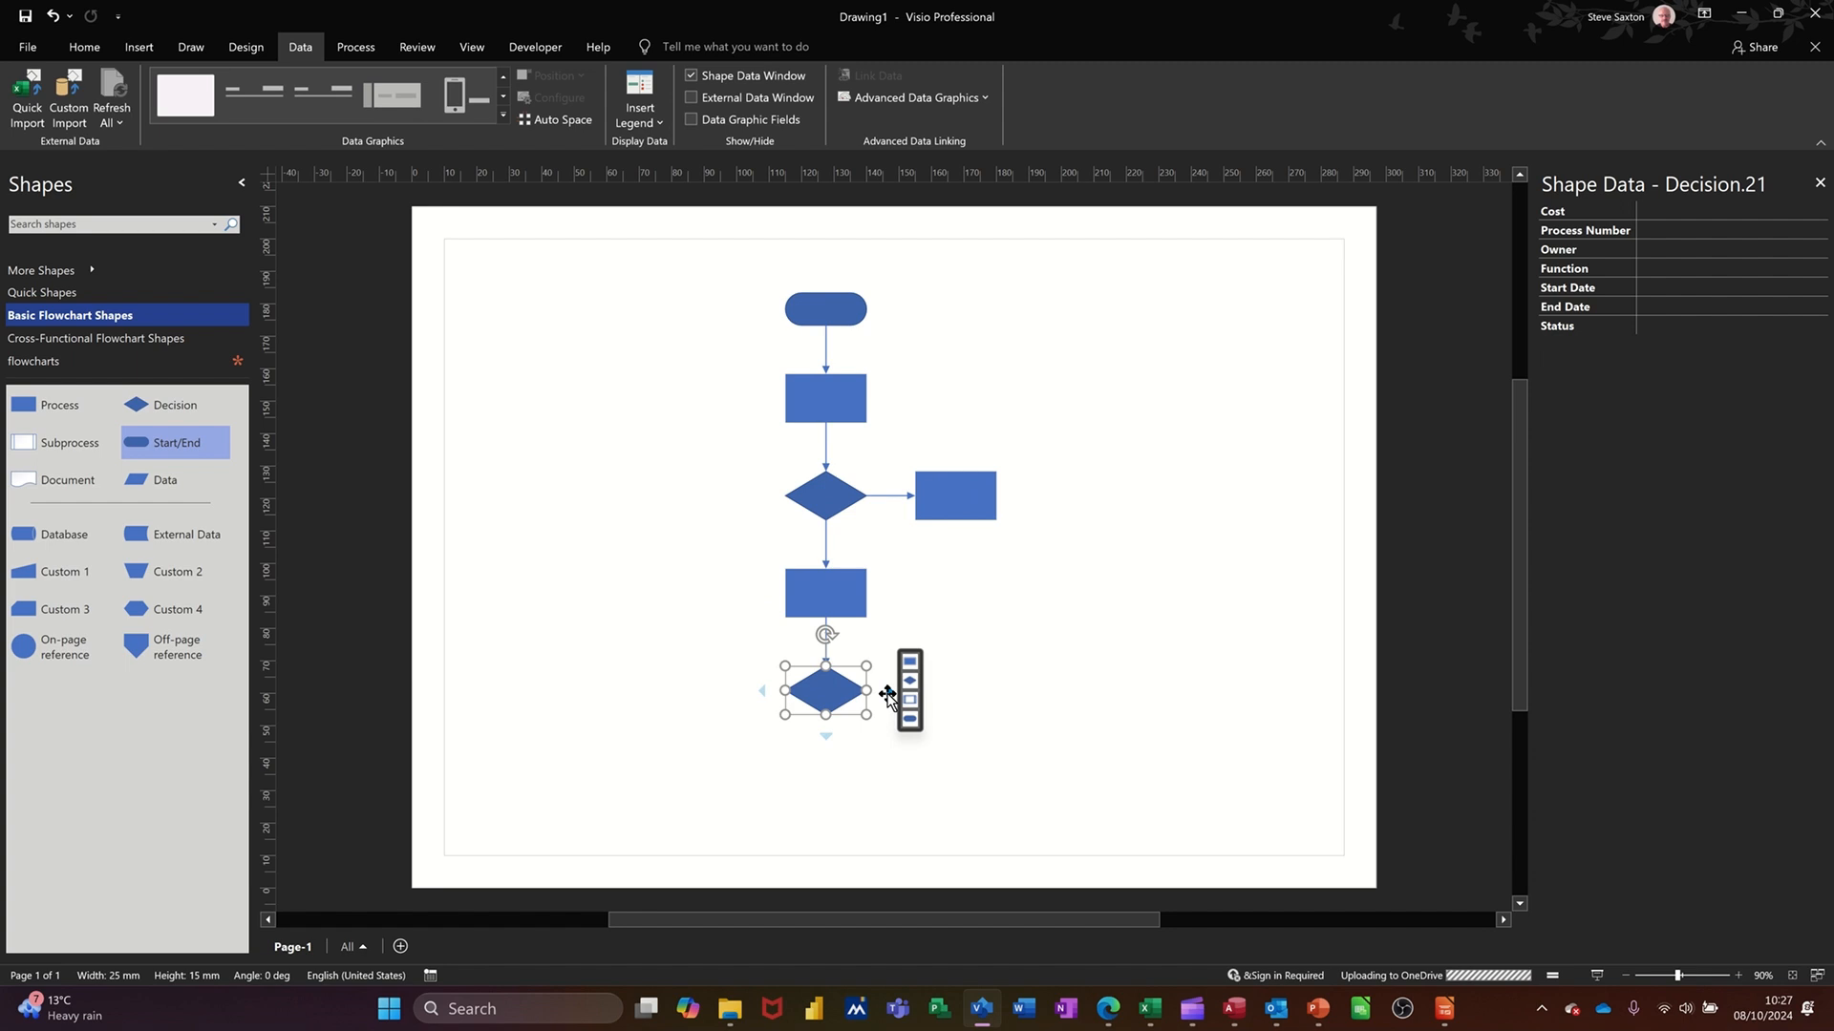
pyautogui.click(910, 664)
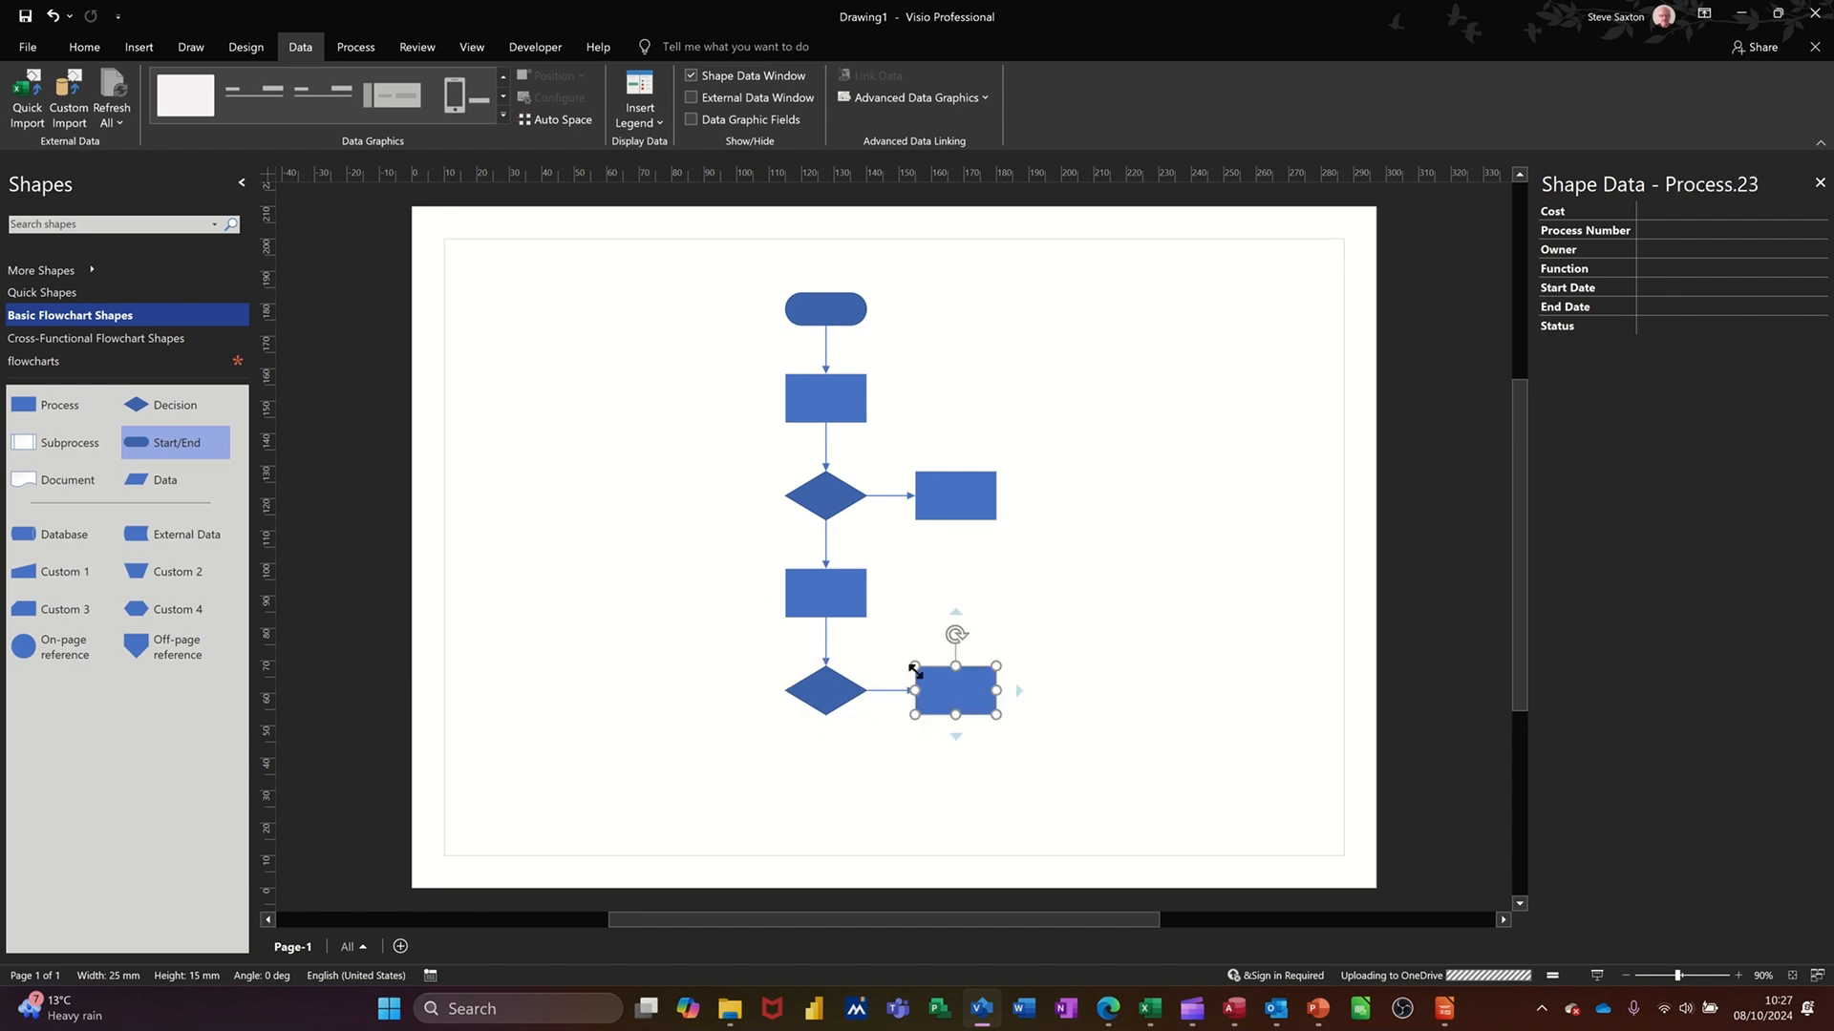
pyautogui.moveTo(826, 735)
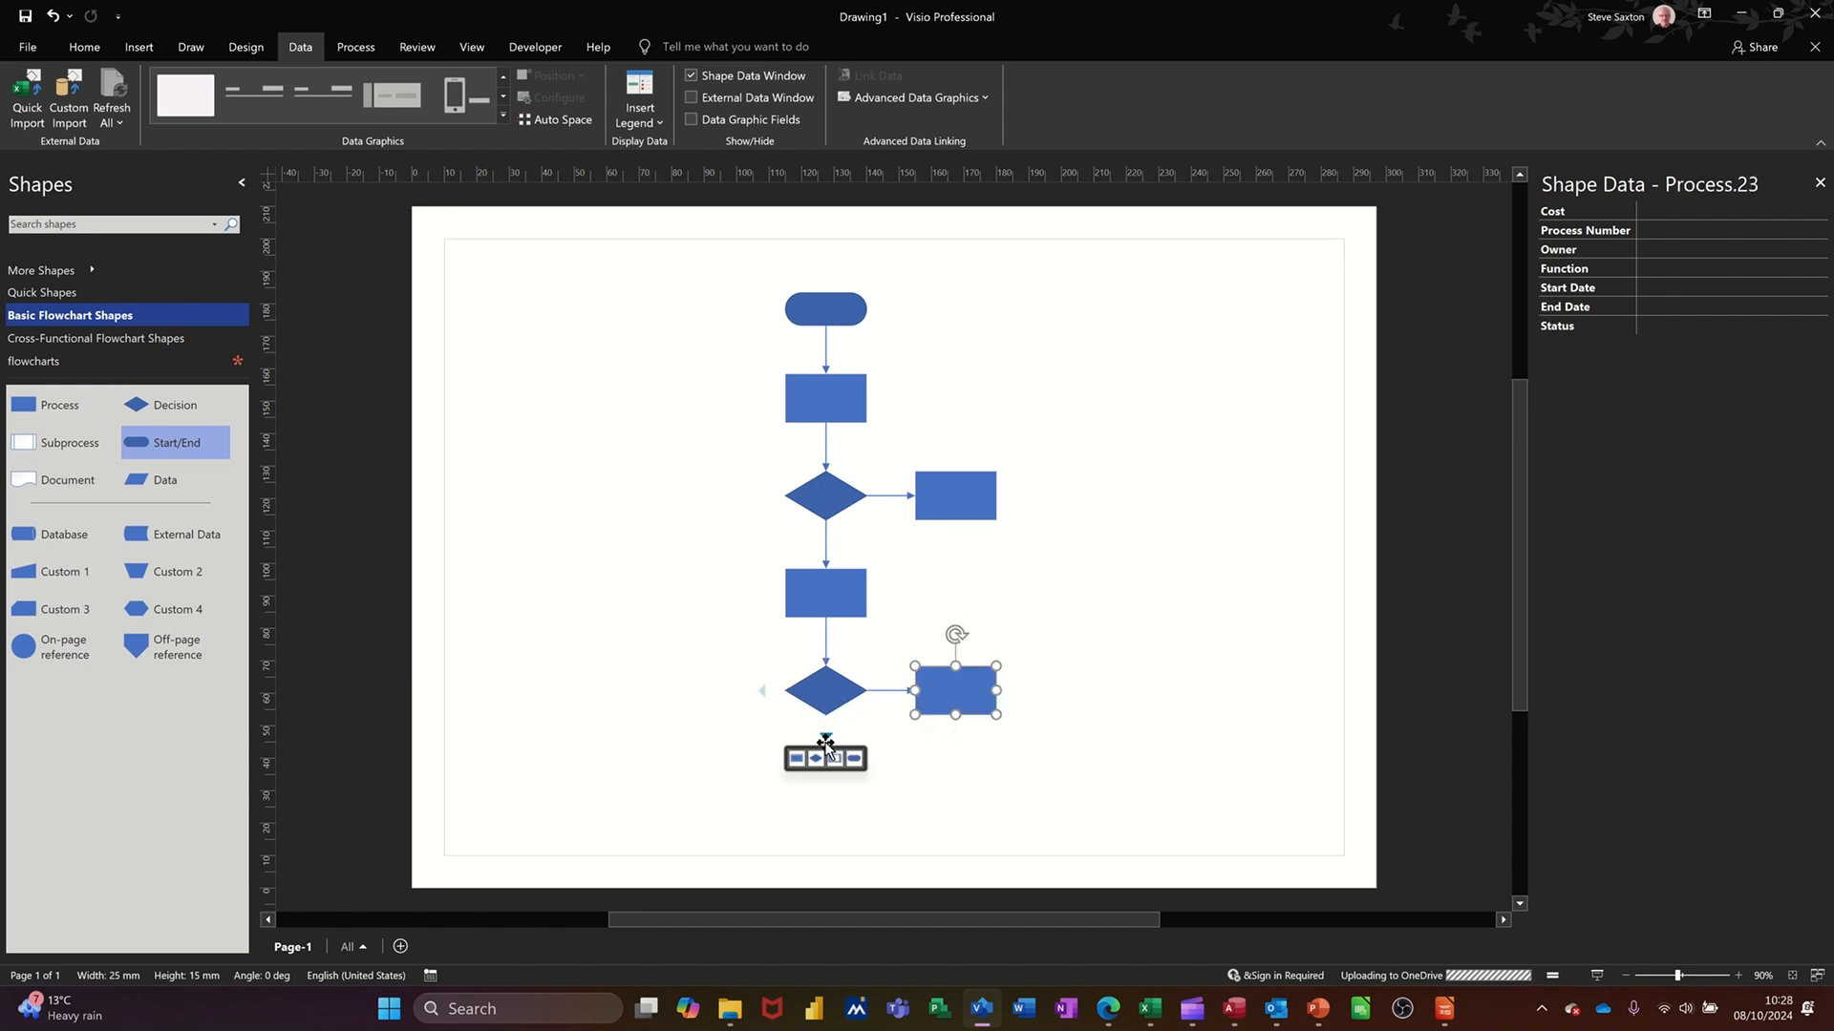
pyautogui.click(794, 760)
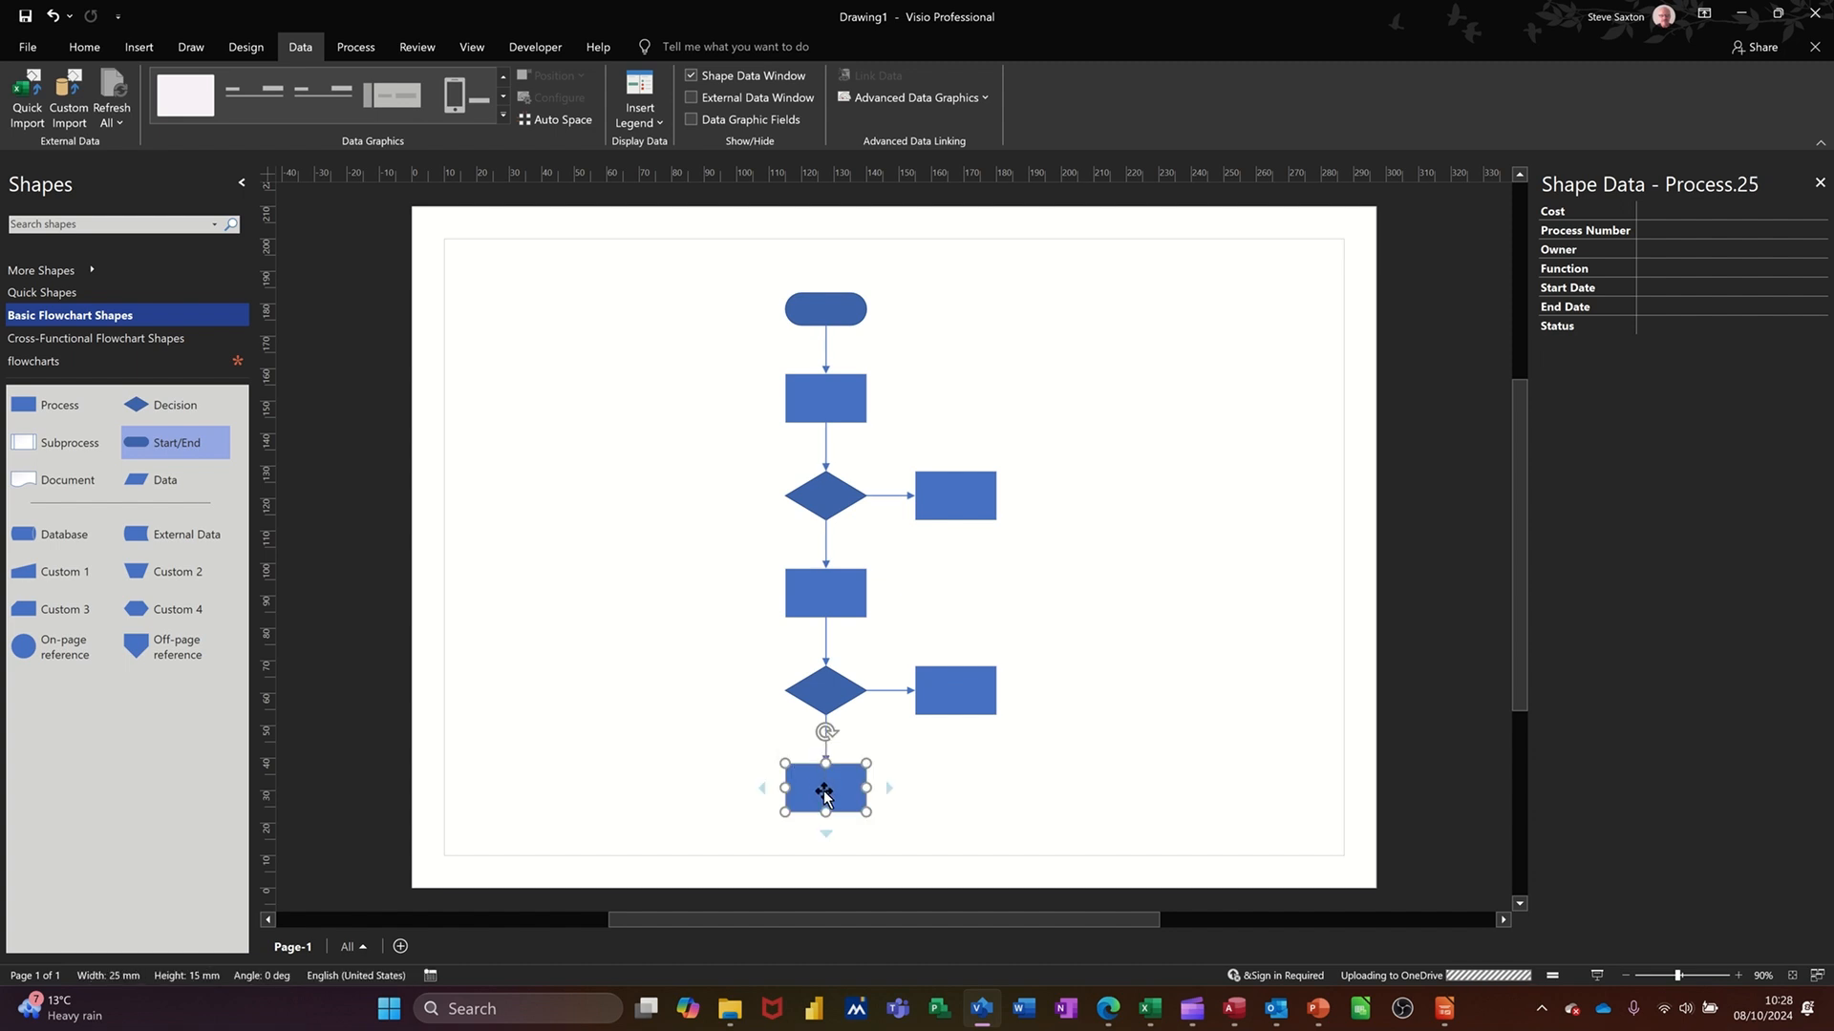
pyautogui.moveTo(823, 835)
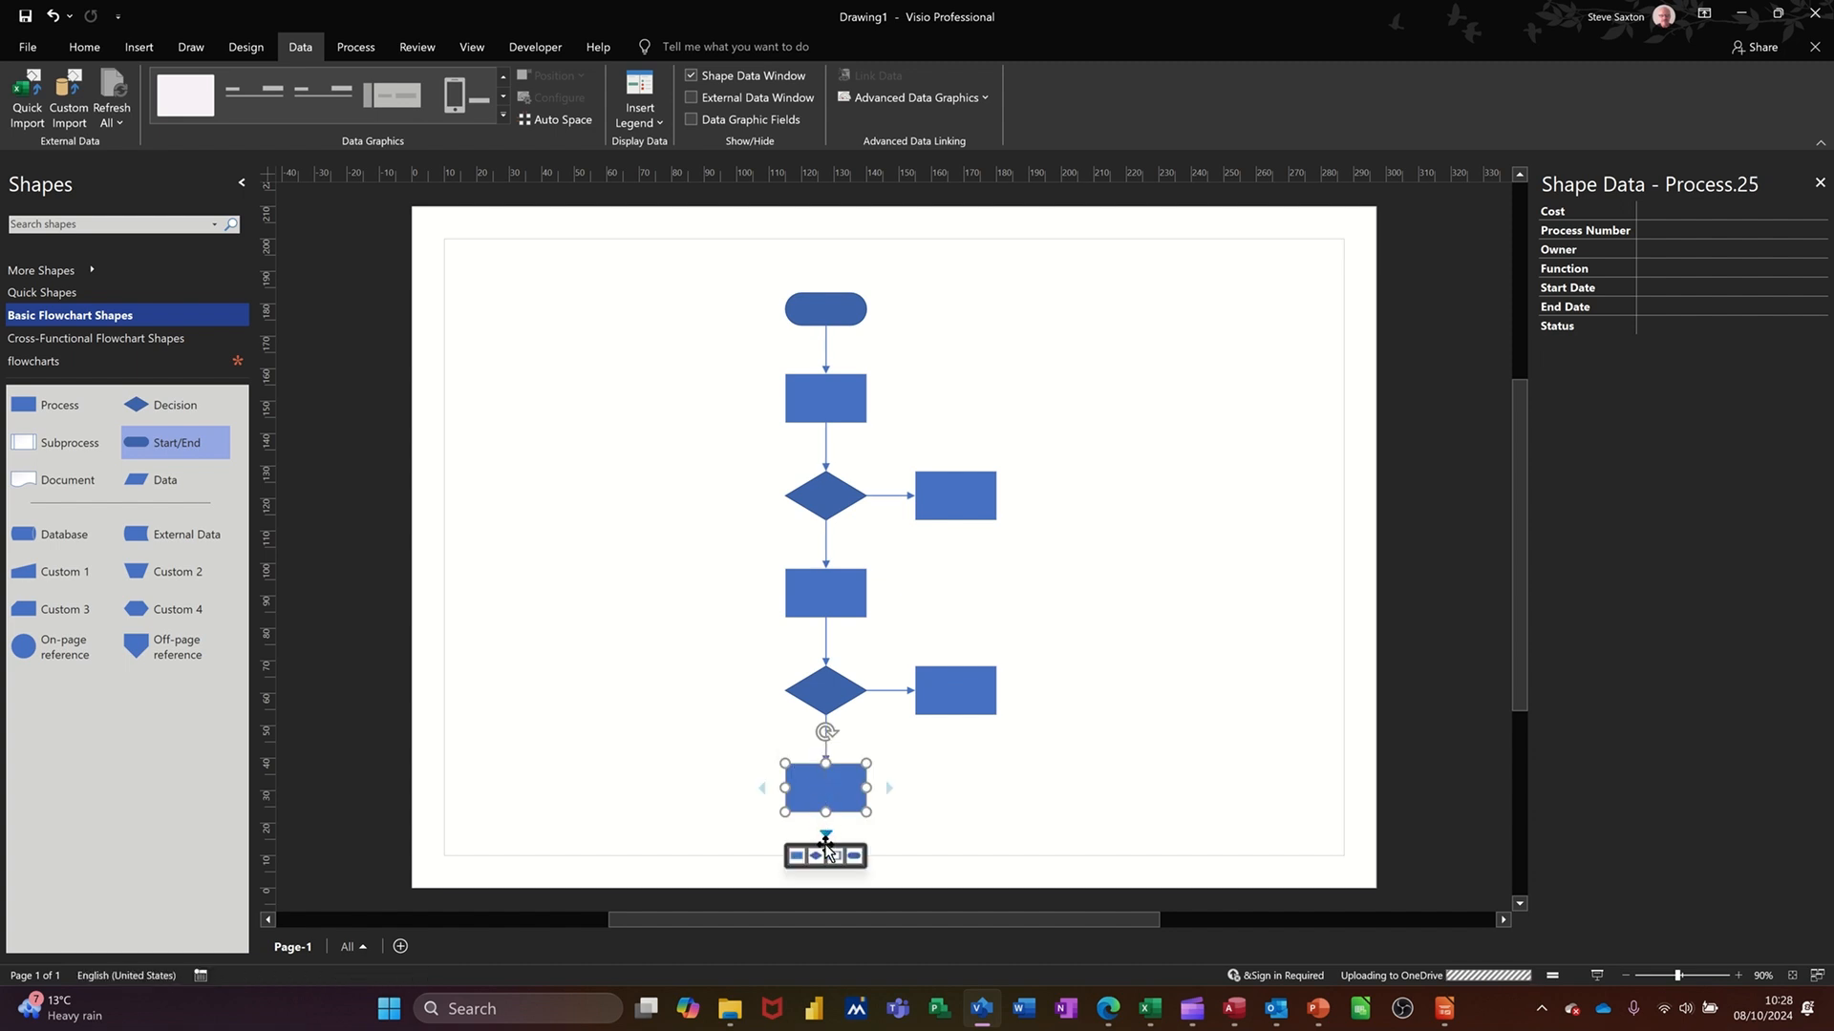
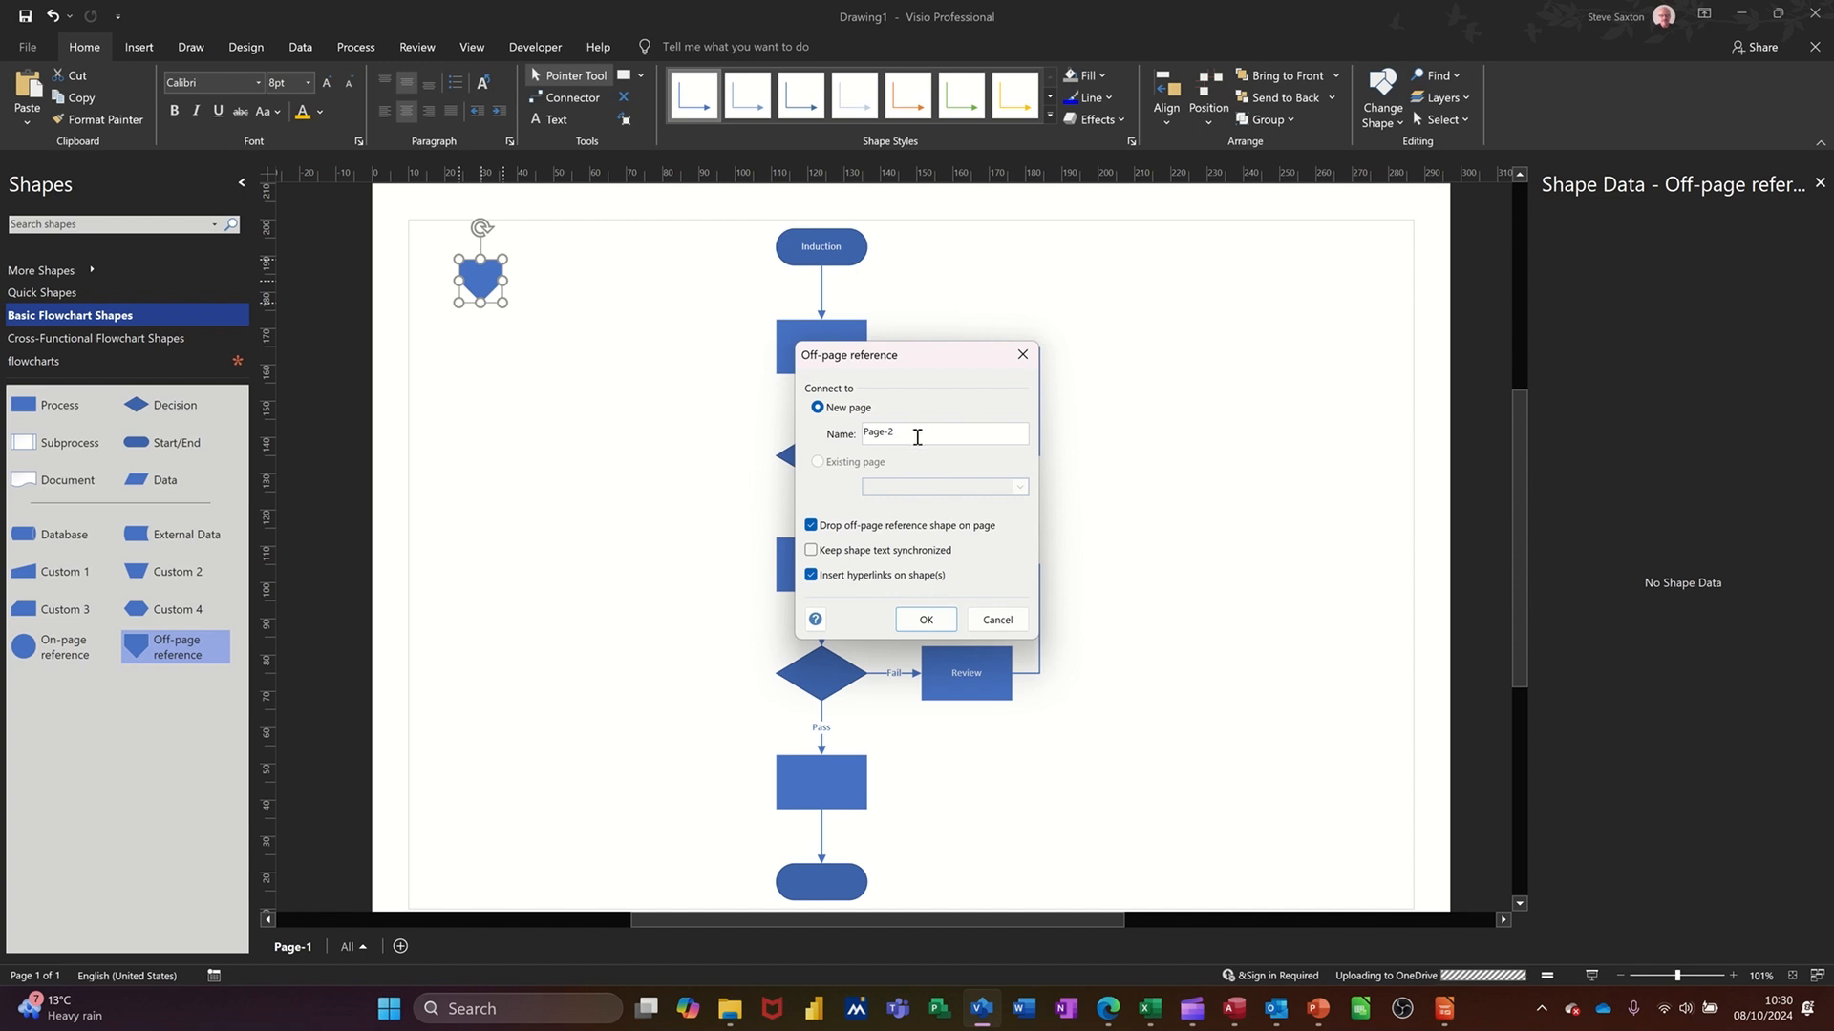
# - Link the off-page reference to a new page named Page-2 and place a Start/End shape near that page's top centre
pyautogui.click(926, 619)
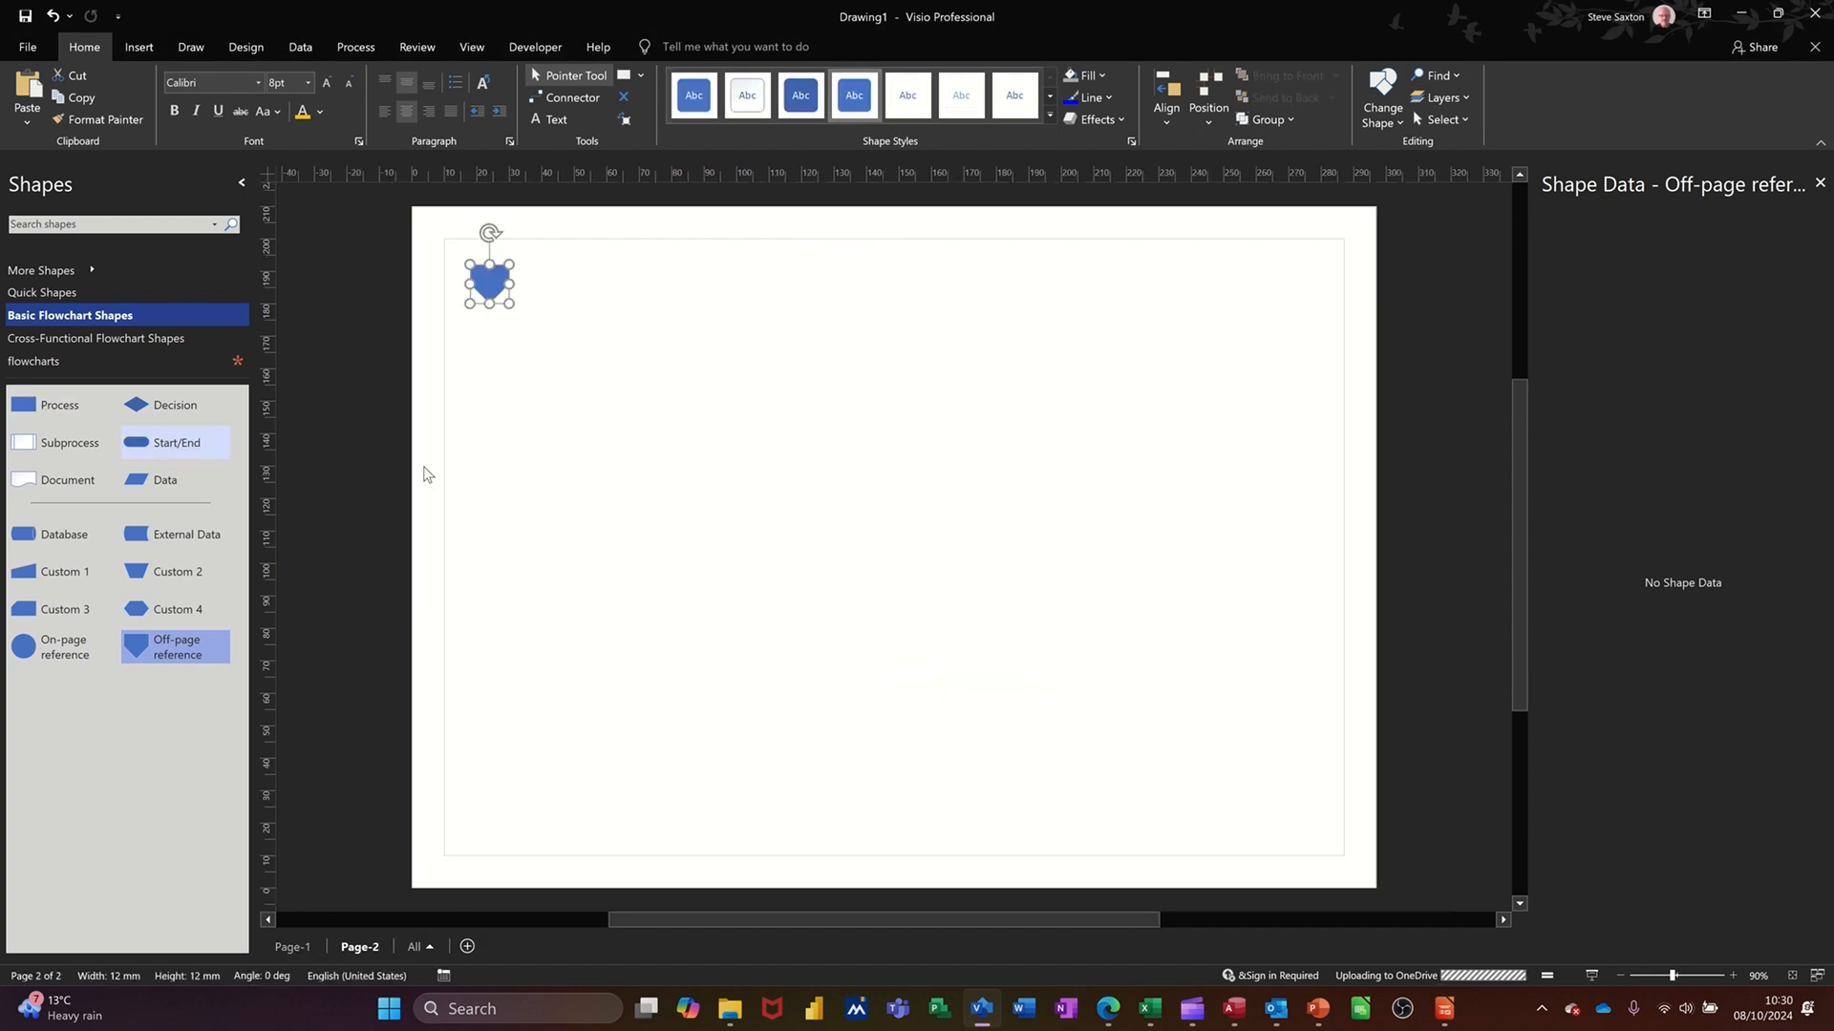
pyautogui.click(54, 363)
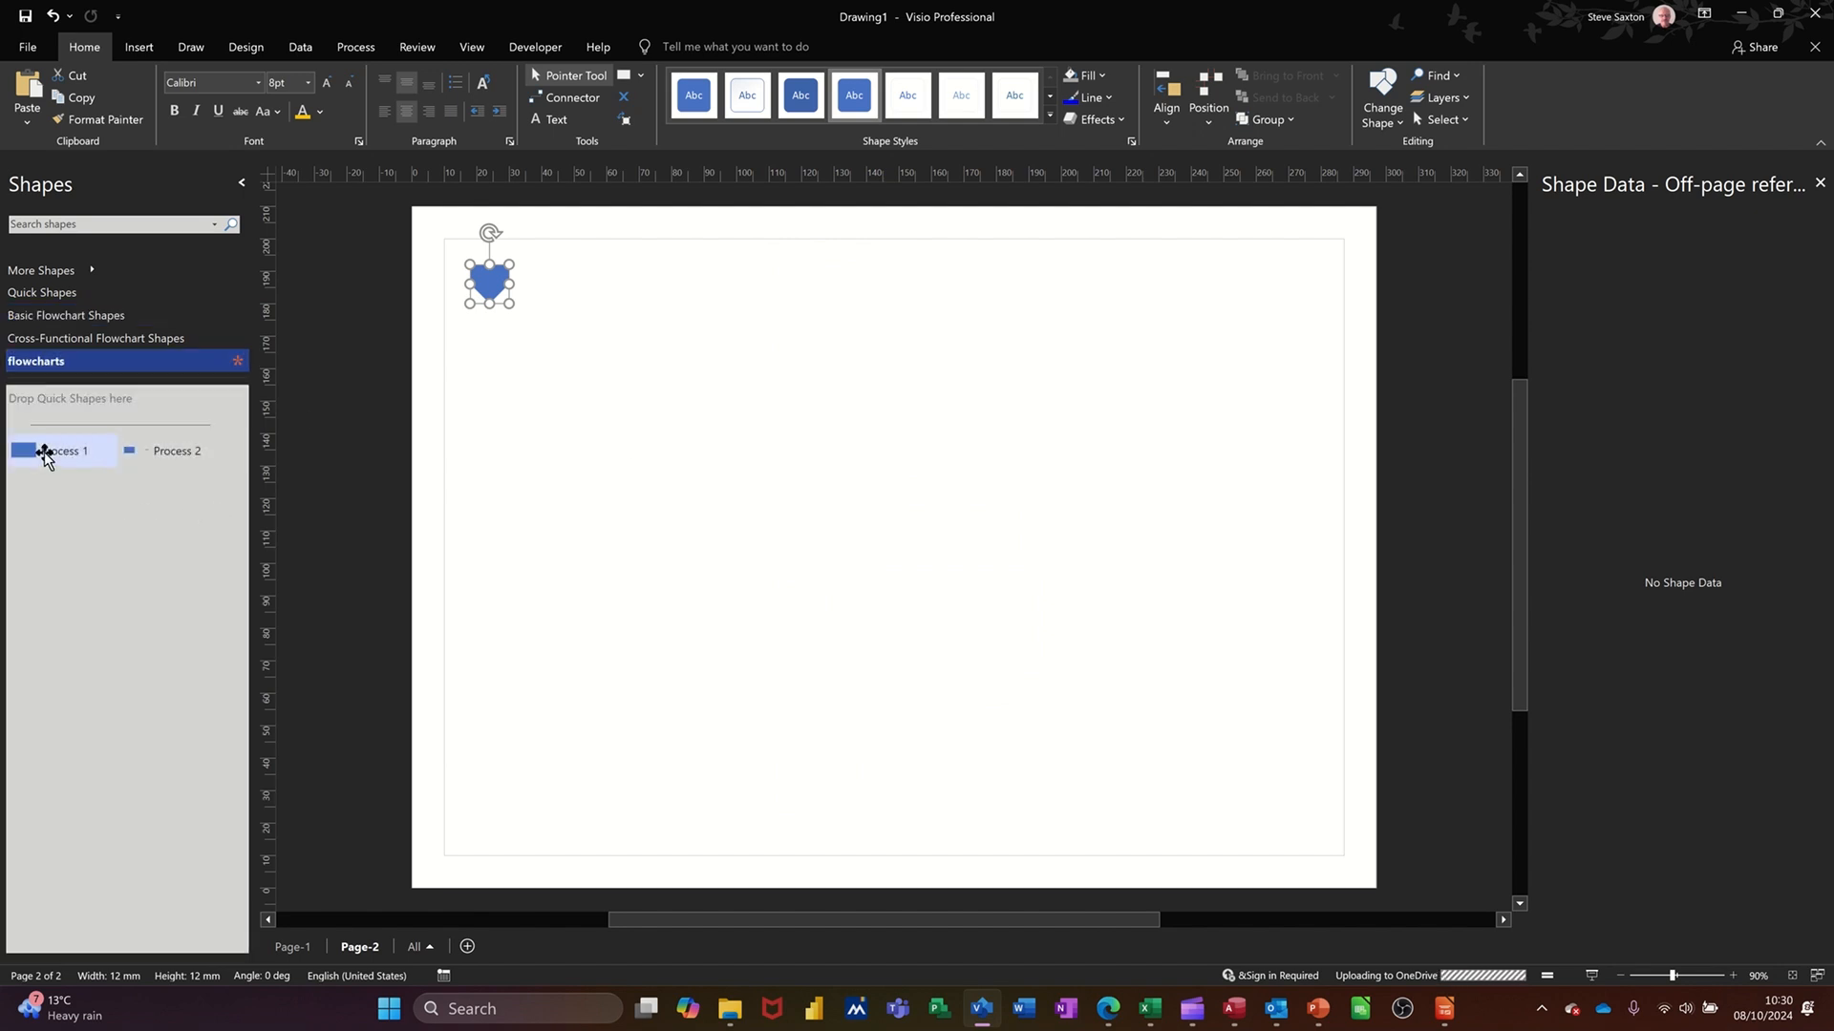
pyautogui.click(73, 343)
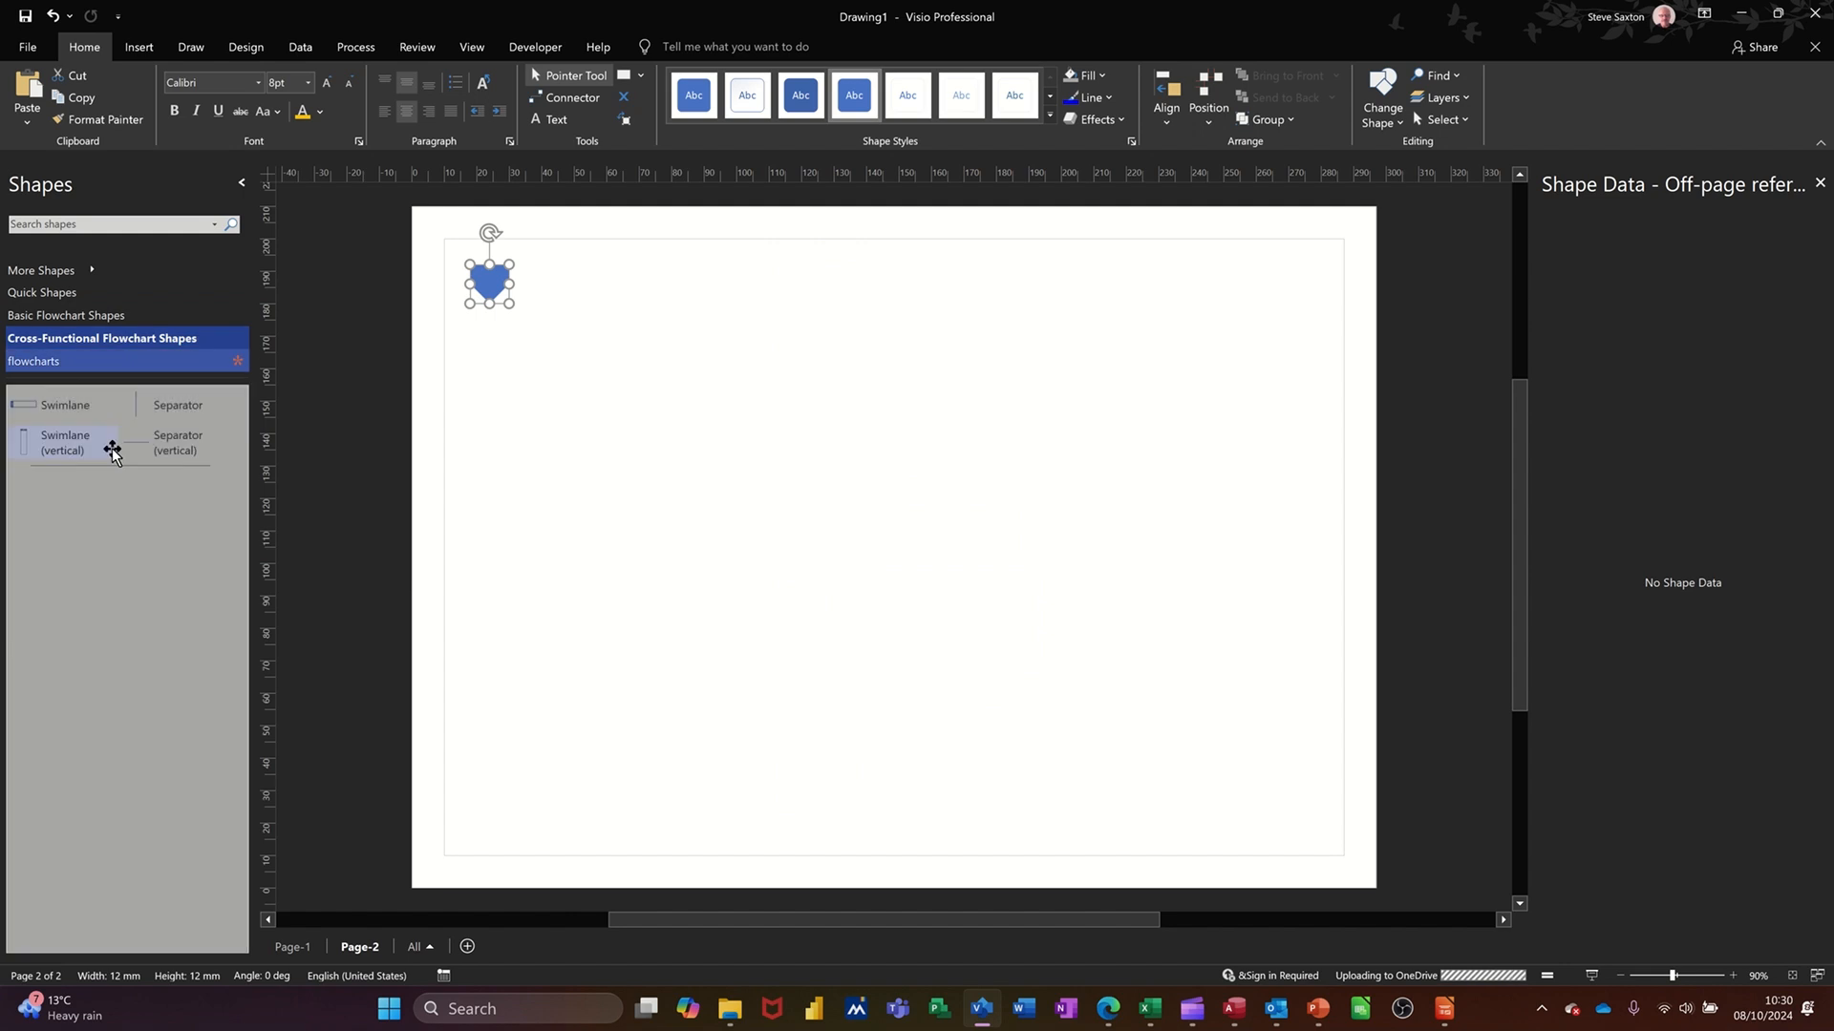
pyautogui.click(74, 317)
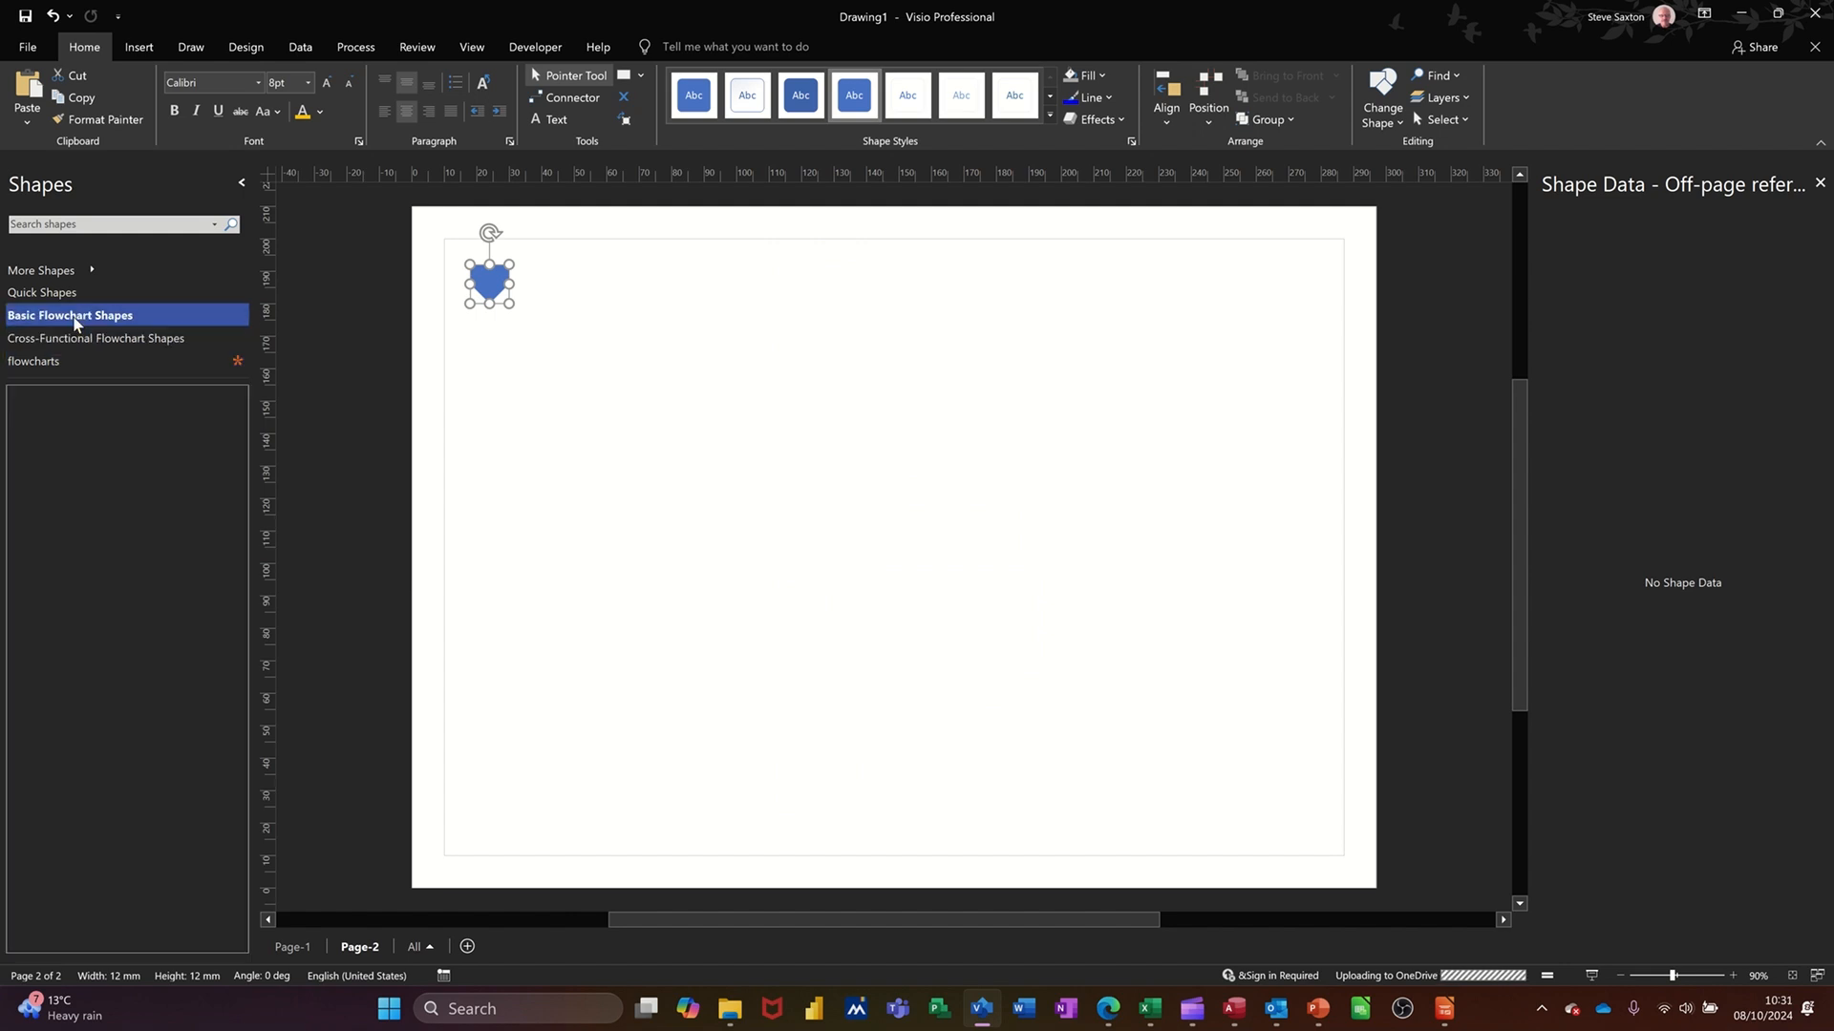
pyautogui.moveTo(134, 449); pyautogui.dragTo(792, 301)
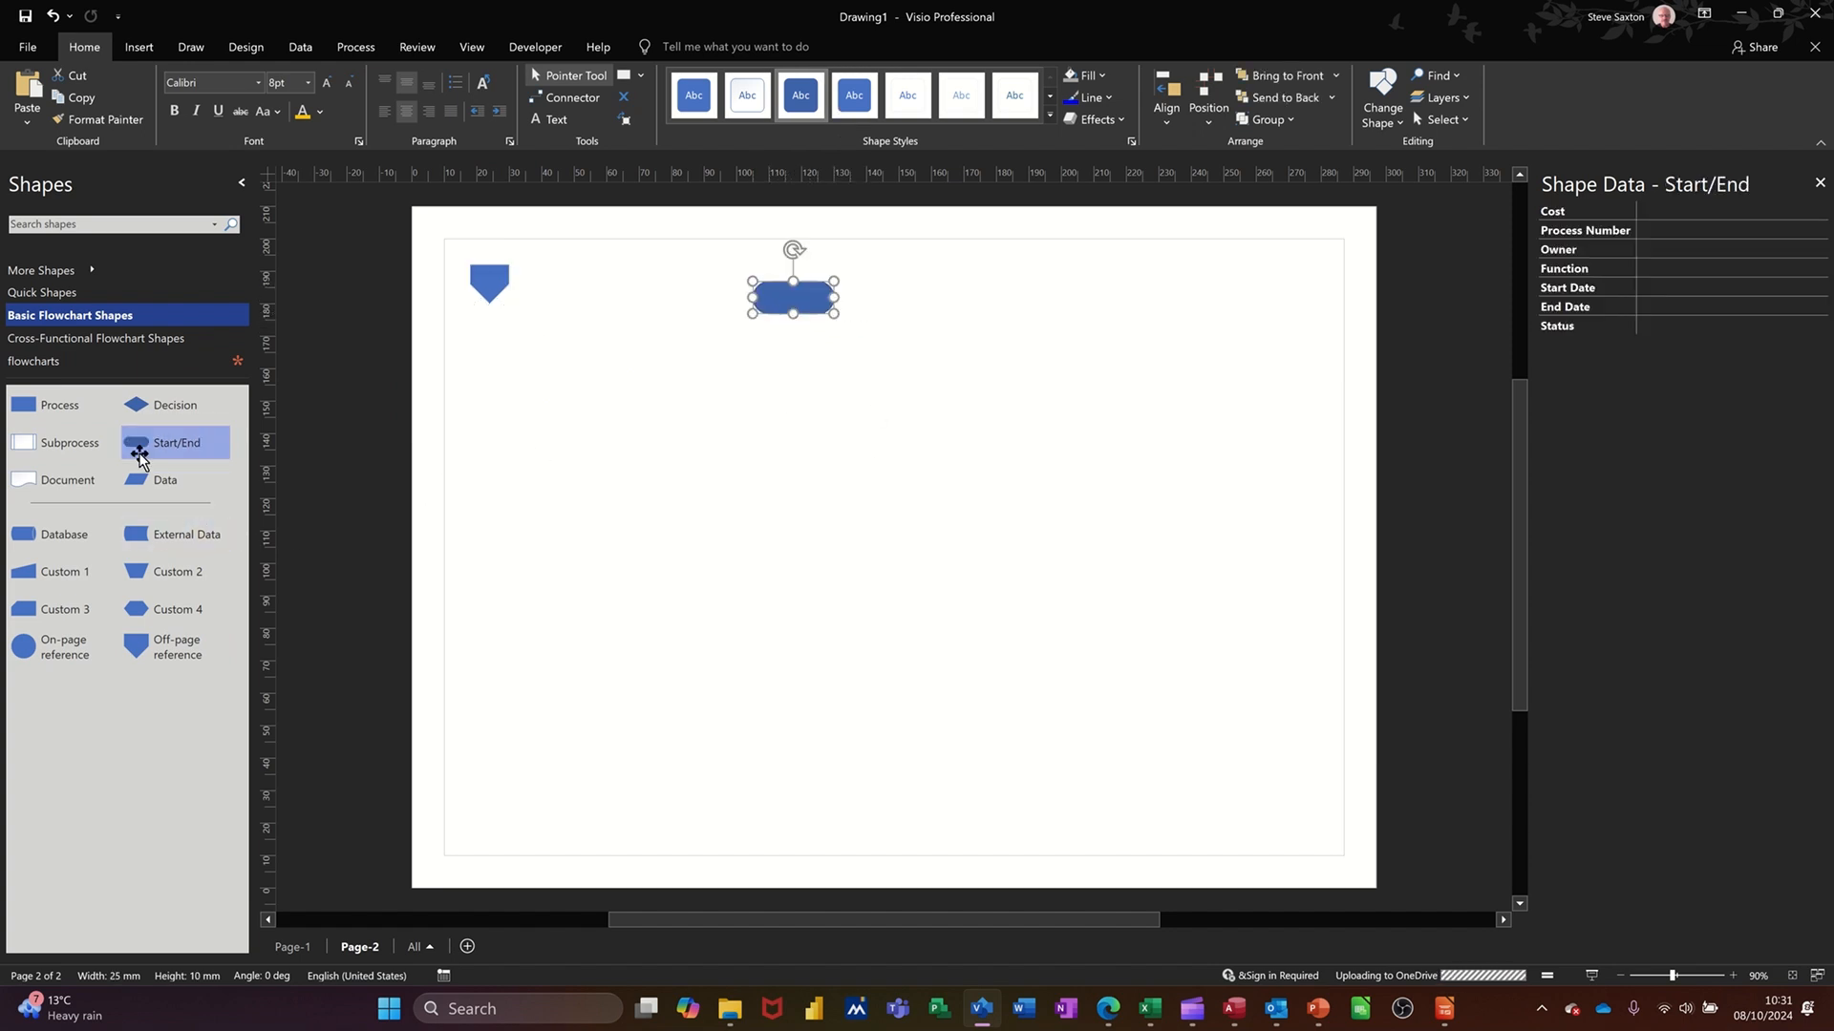
# - Place a Process 2 shape from the flowcharts stencil below the Start/End shape on Page-2, connected to it
pyautogui.click(53, 367)
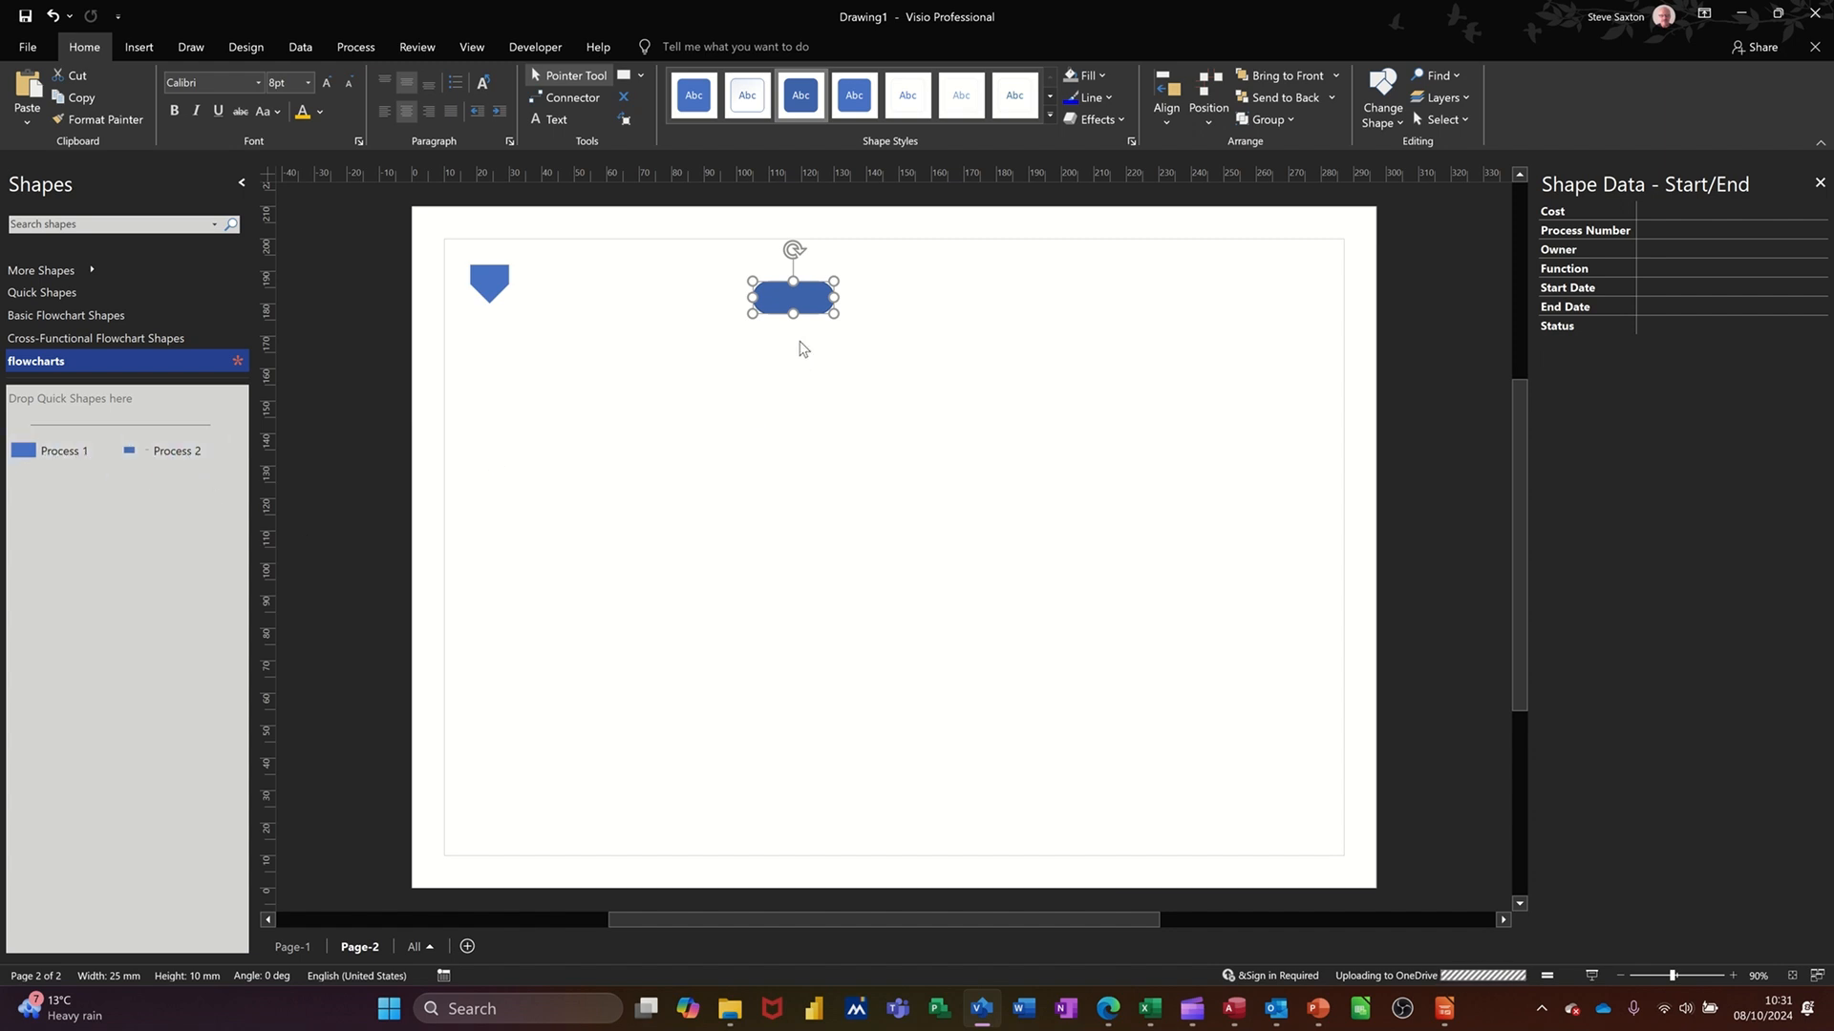
pyautogui.click(568, 100)
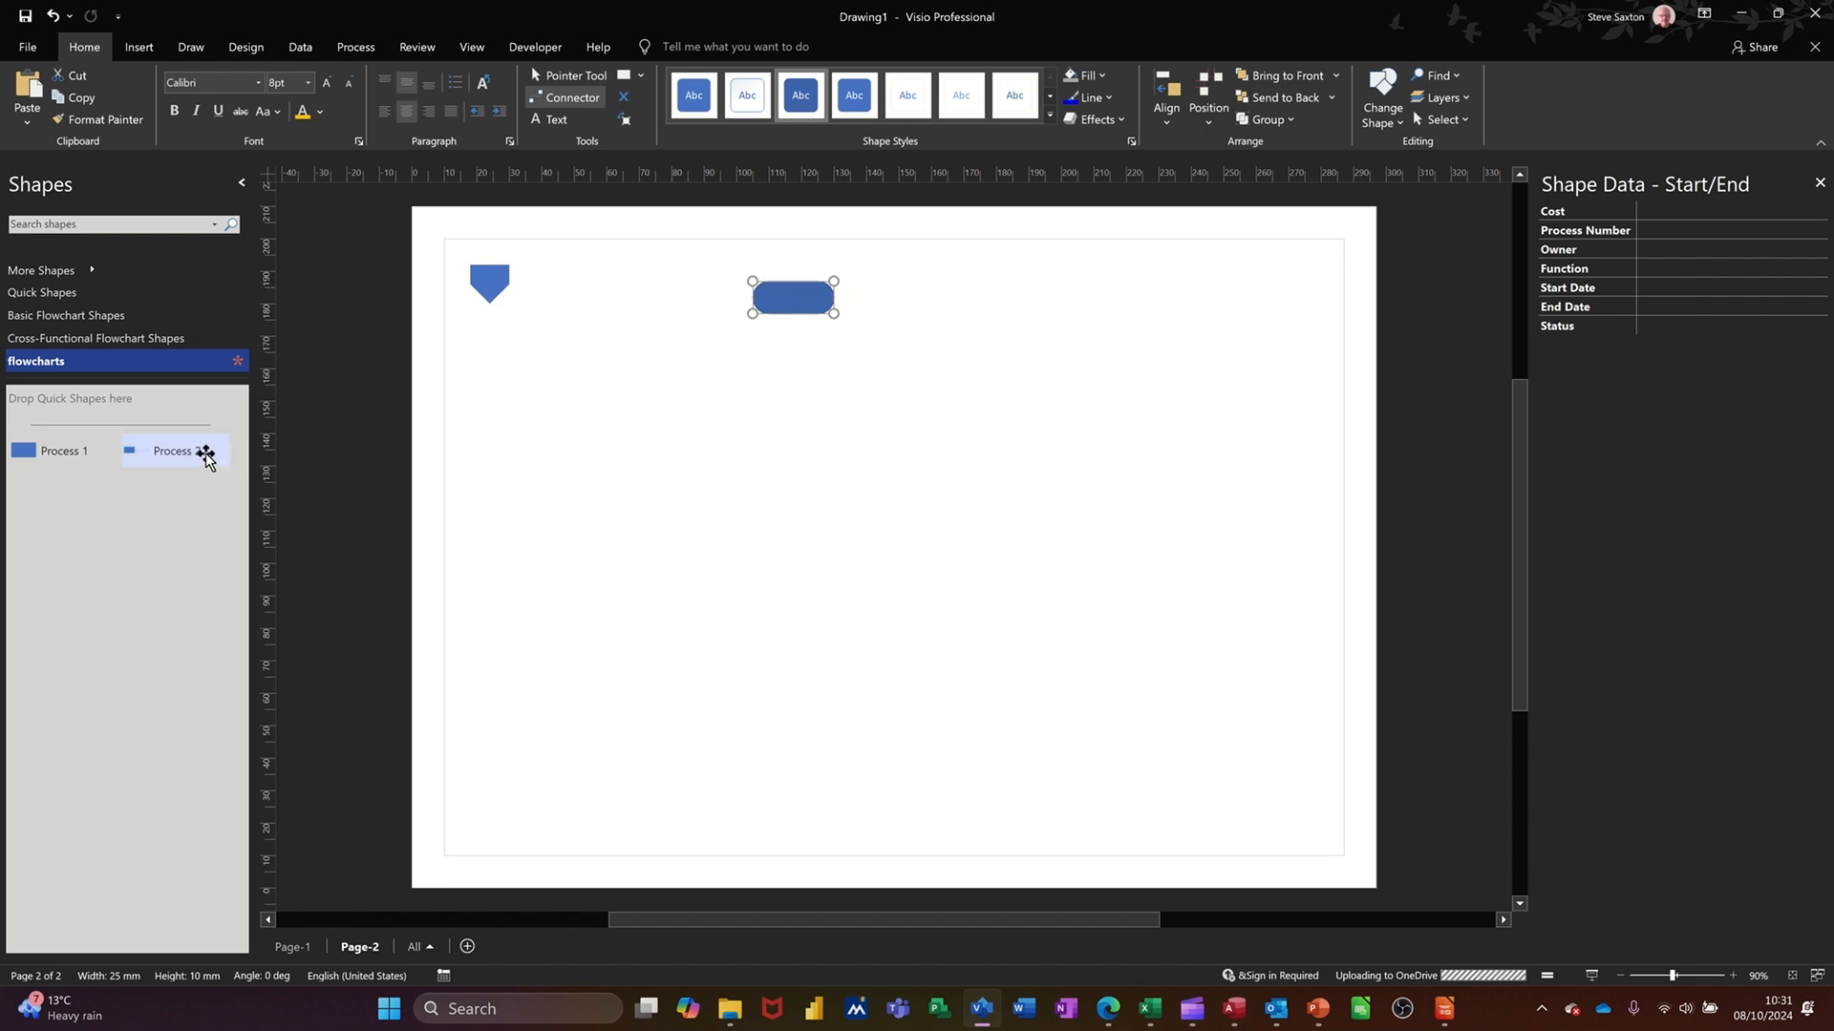
pyautogui.moveTo(168, 459); pyautogui.dragTo(795, 383)
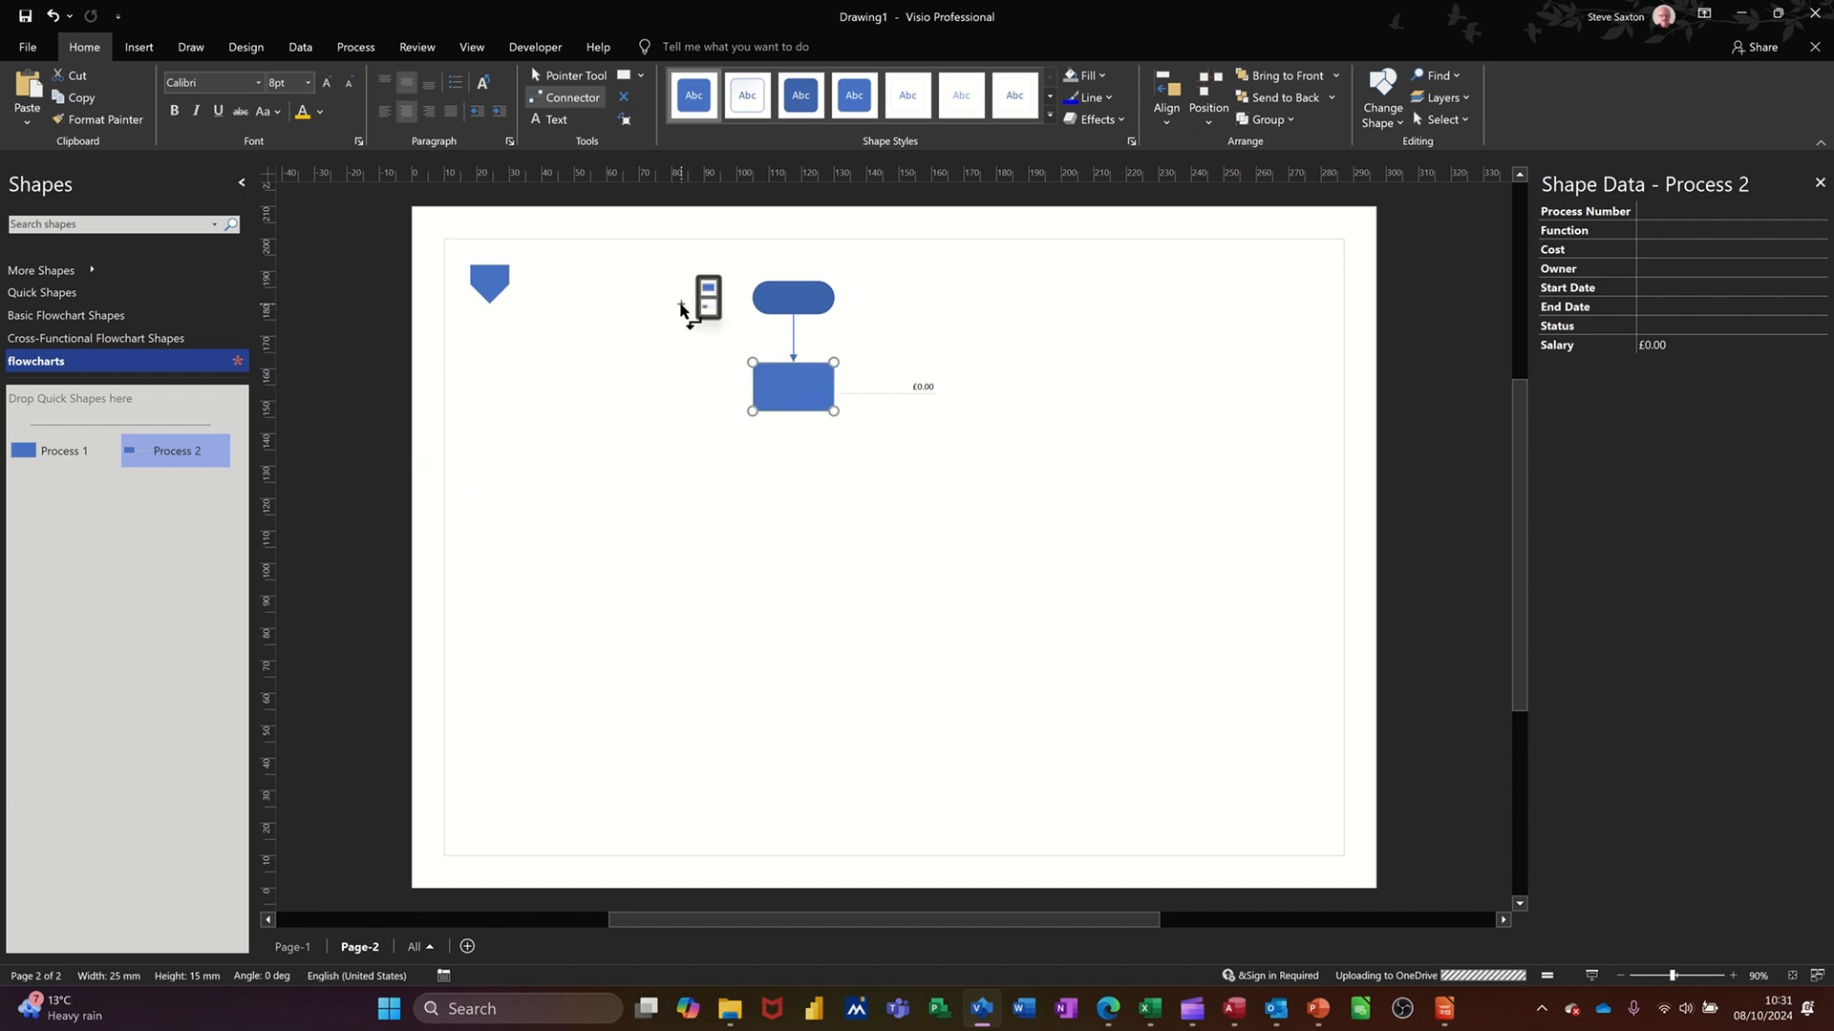
pyautogui.hotkey('ctrl', 'z')
pyautogui.hotkey('ctrl', 'y')
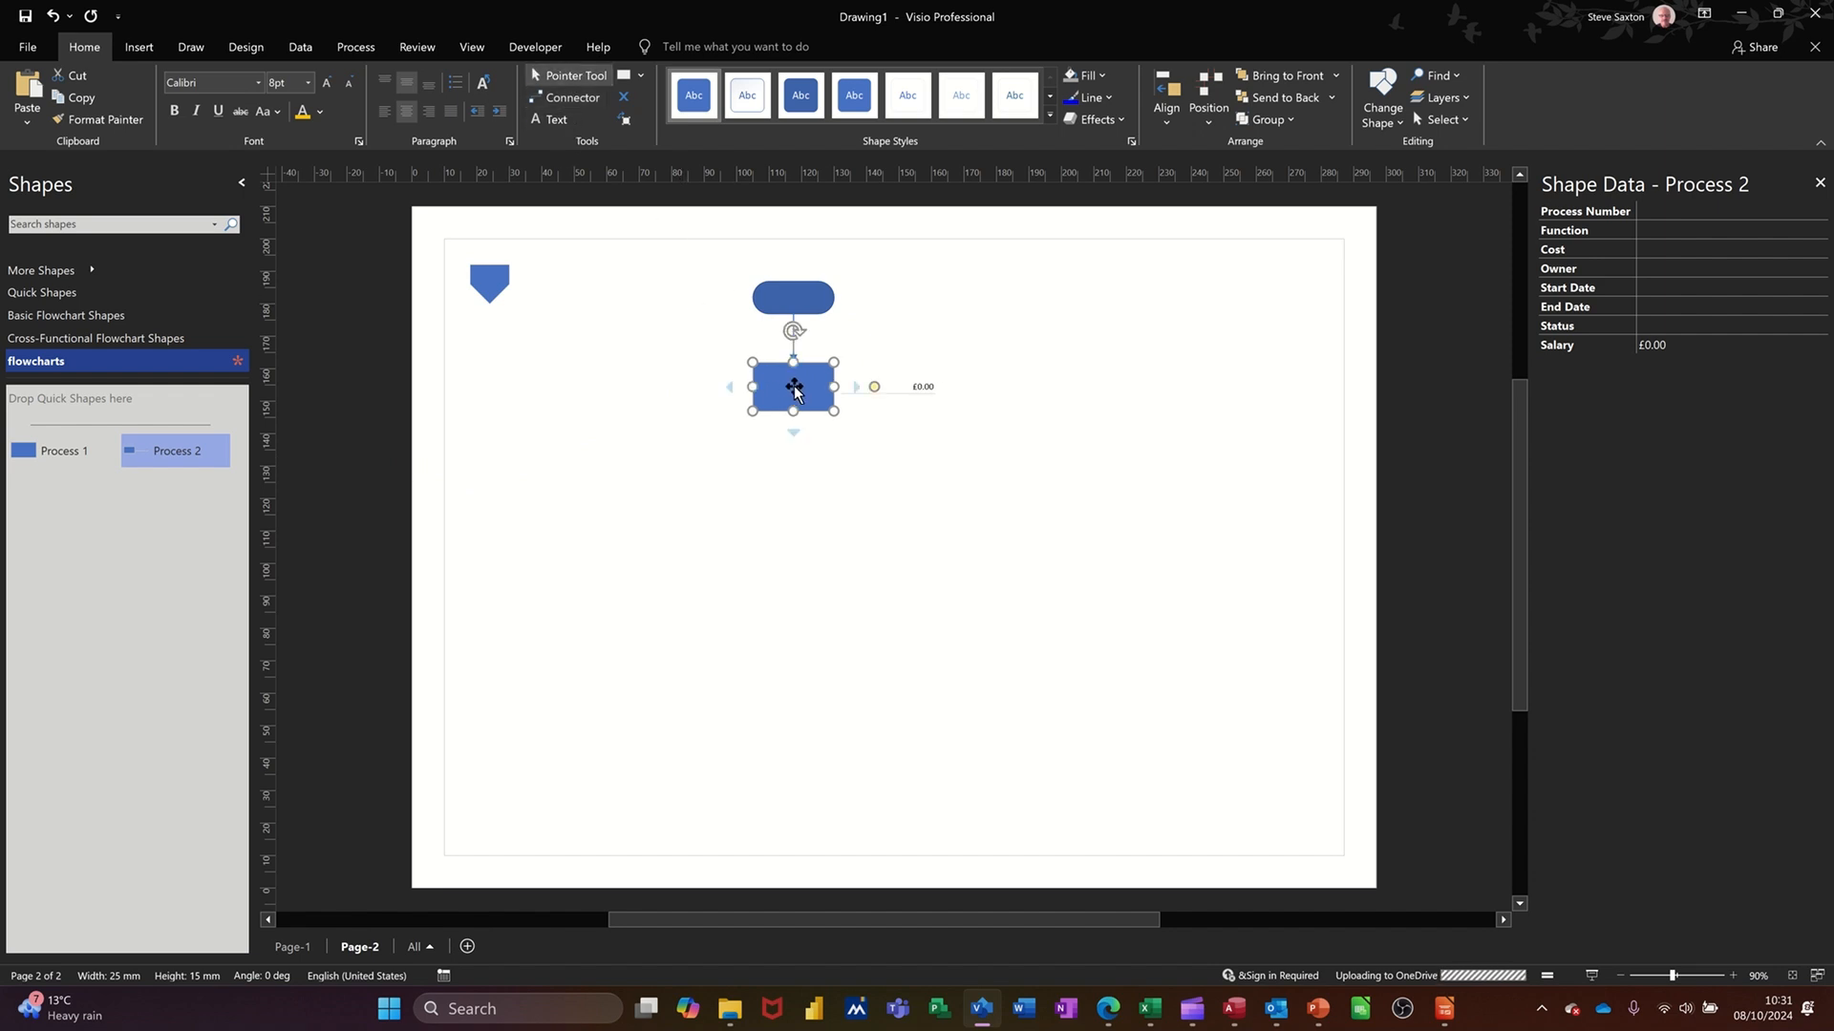
# - Line up the Start/End shape directly above the Process 2 shape and add a second connected Process 2 shape below
pyautogui.moveTo(795, 390); pyautogui.dragTo(800, 387)
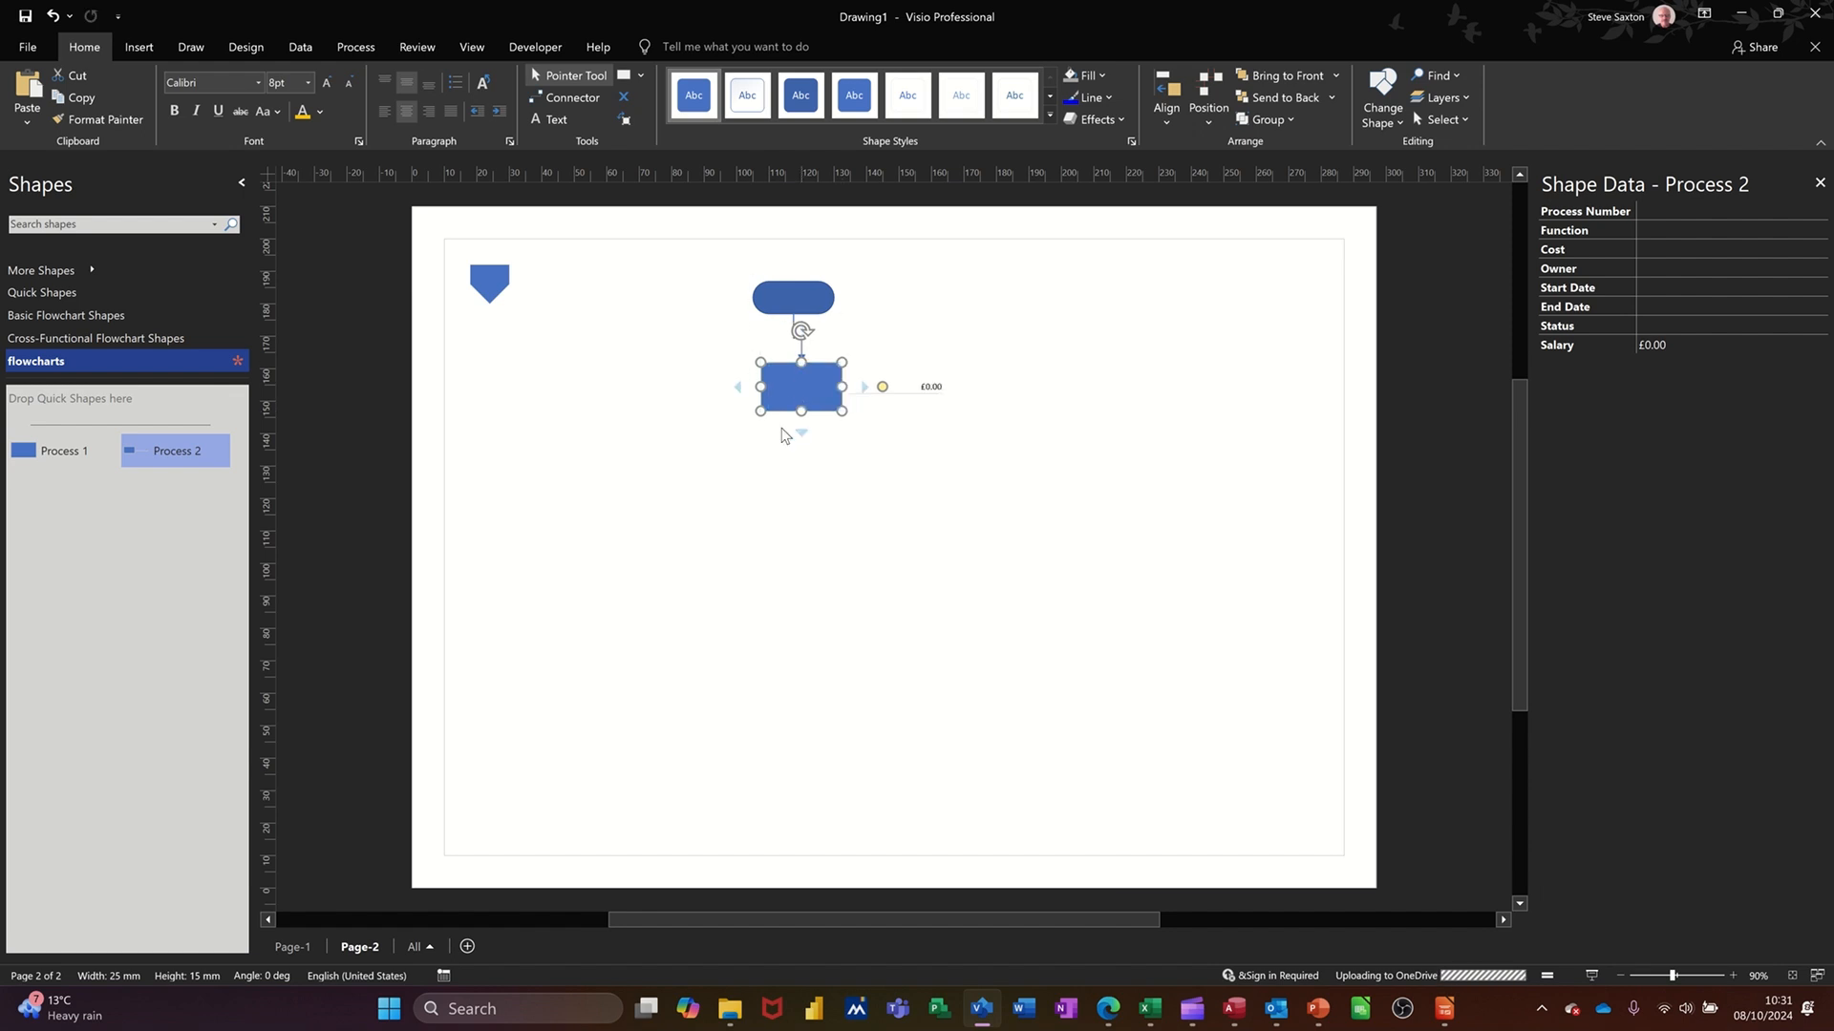
pyautogui.moveTo(802, 292)
pyautogui.mouseDown()
pyautogui.moveTo(824, 288)
pyautogui.moveTo(770, 290)
pyautogui.moveTo(800, 288)
pyautogui.mouseUp()
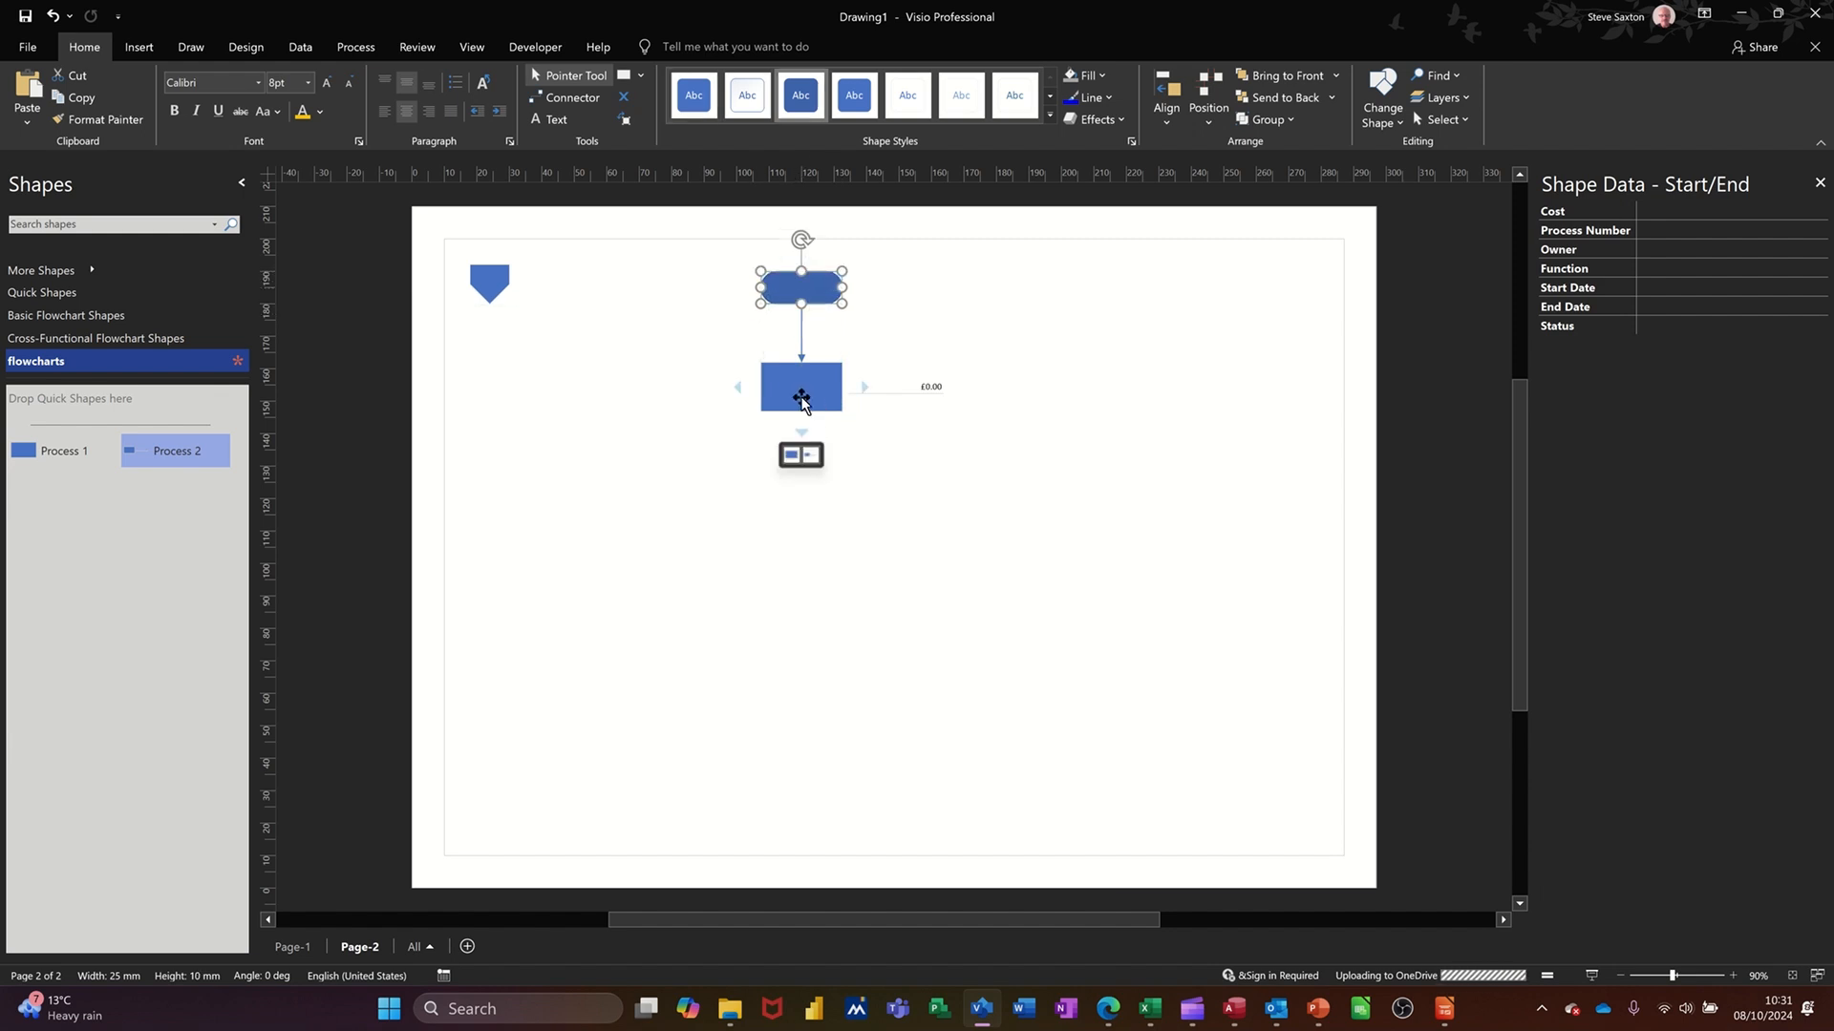
pyautogui.click(806, 397)
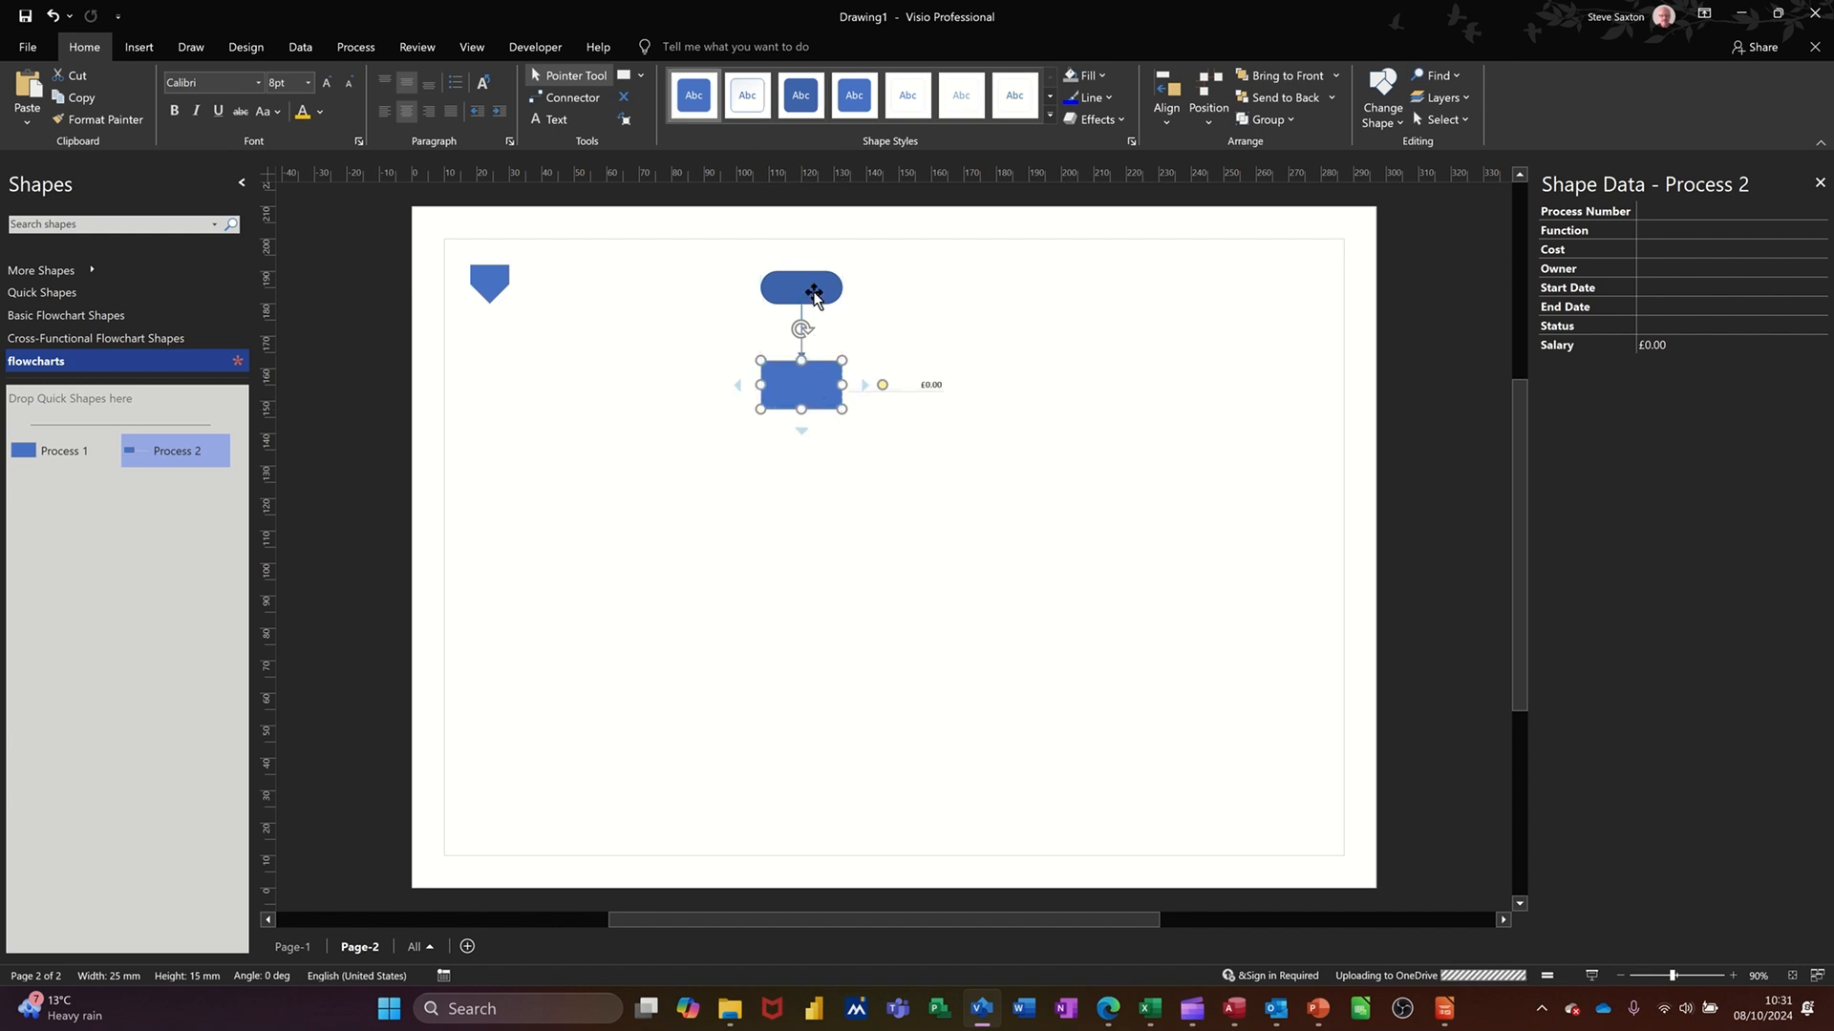
pyautogui.click(809, 458)
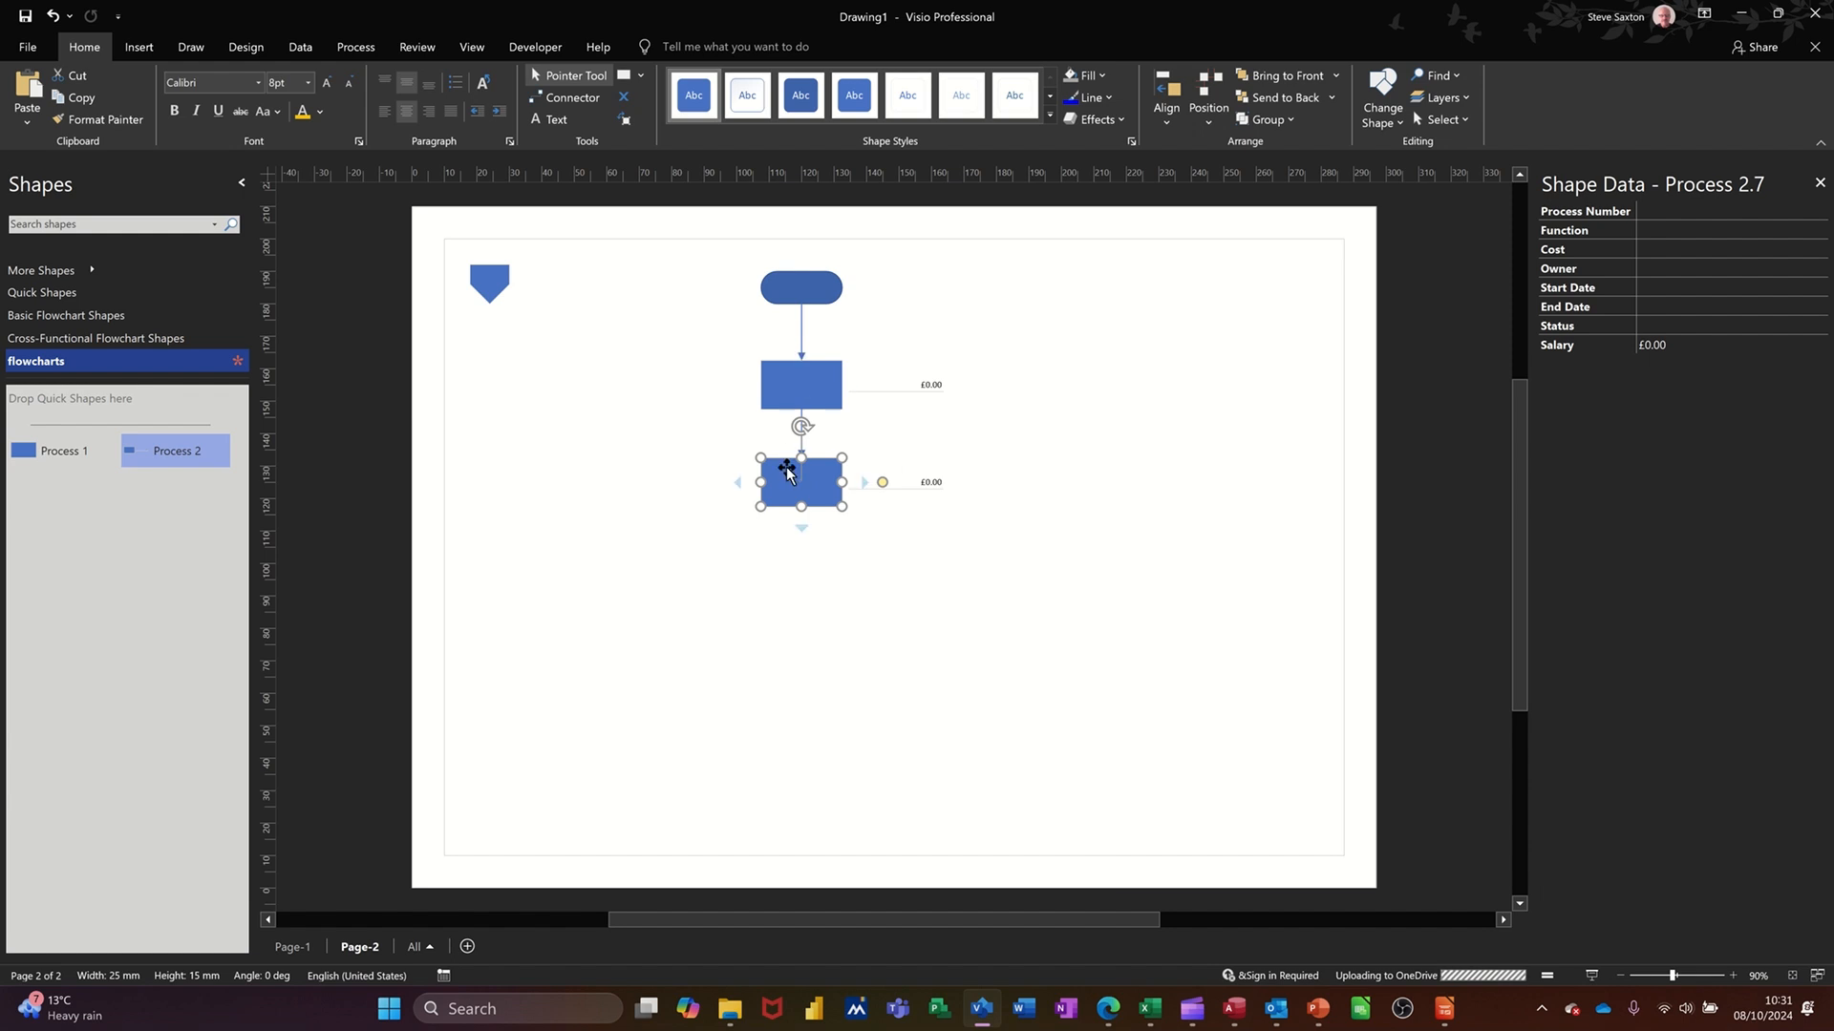
pyautogui.moveTo(801, 528)
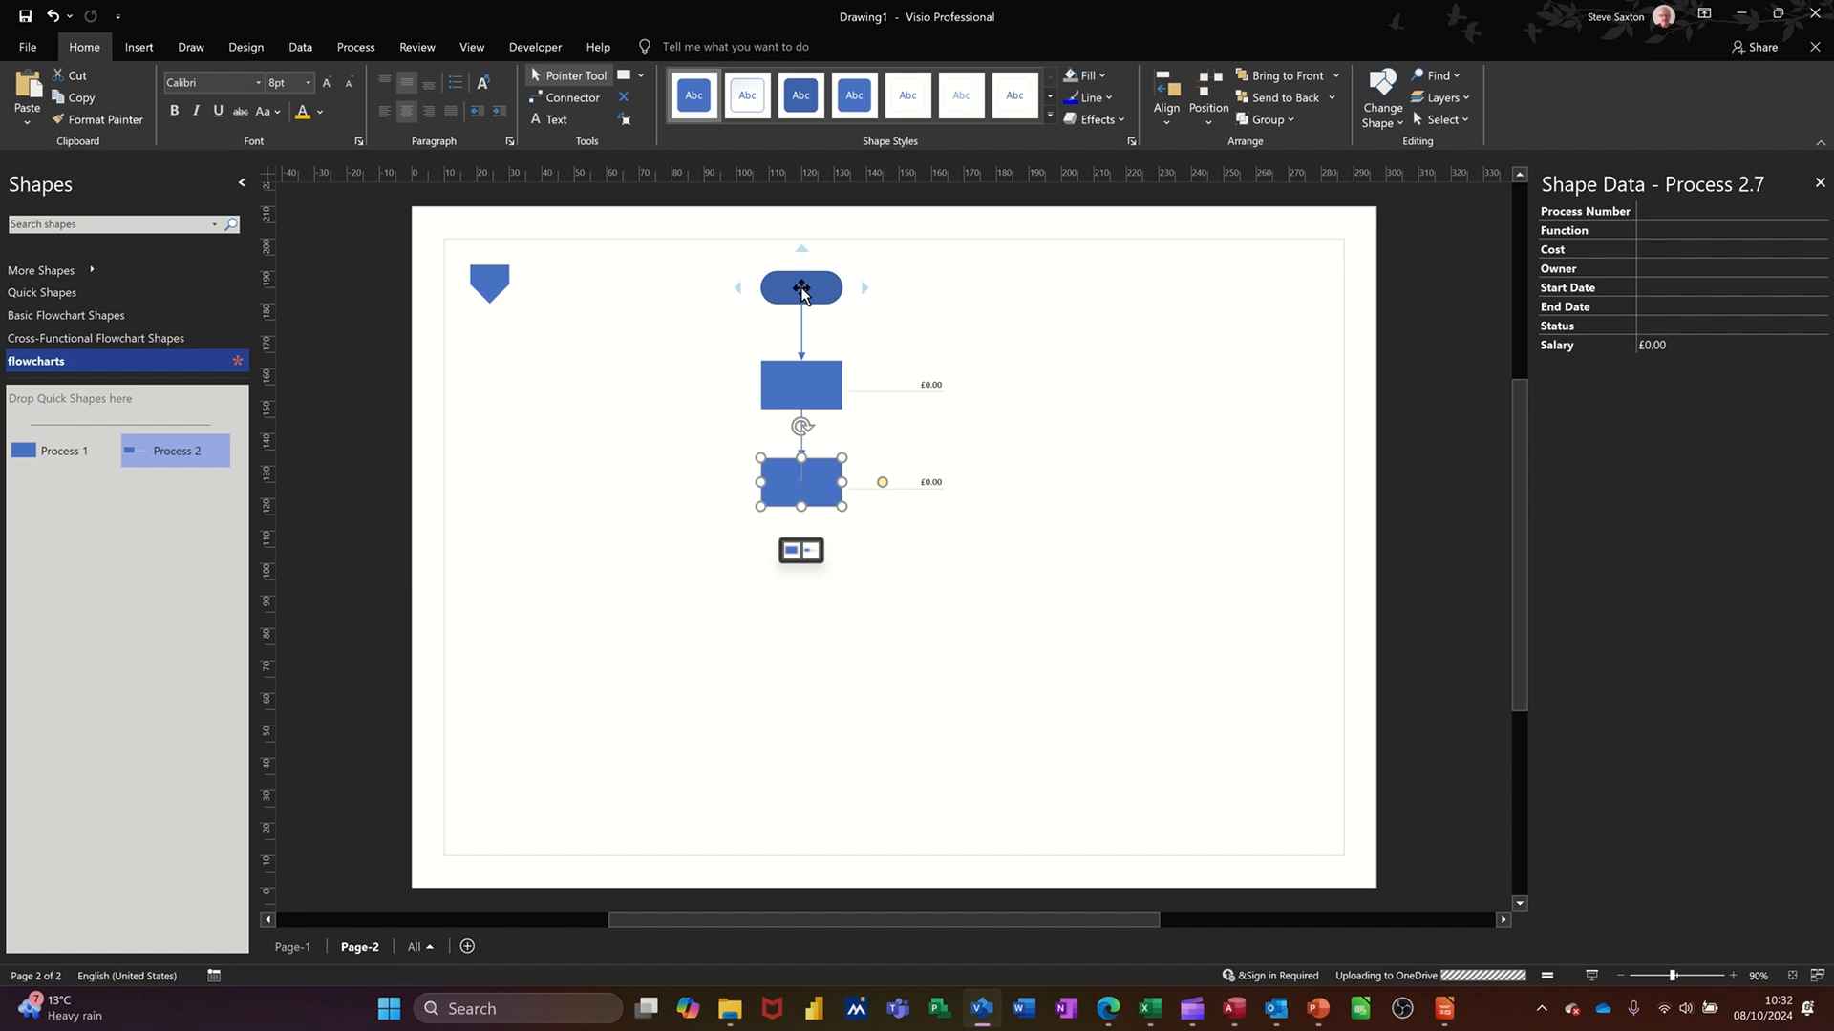
pyautogui.moveTo(861, 289)
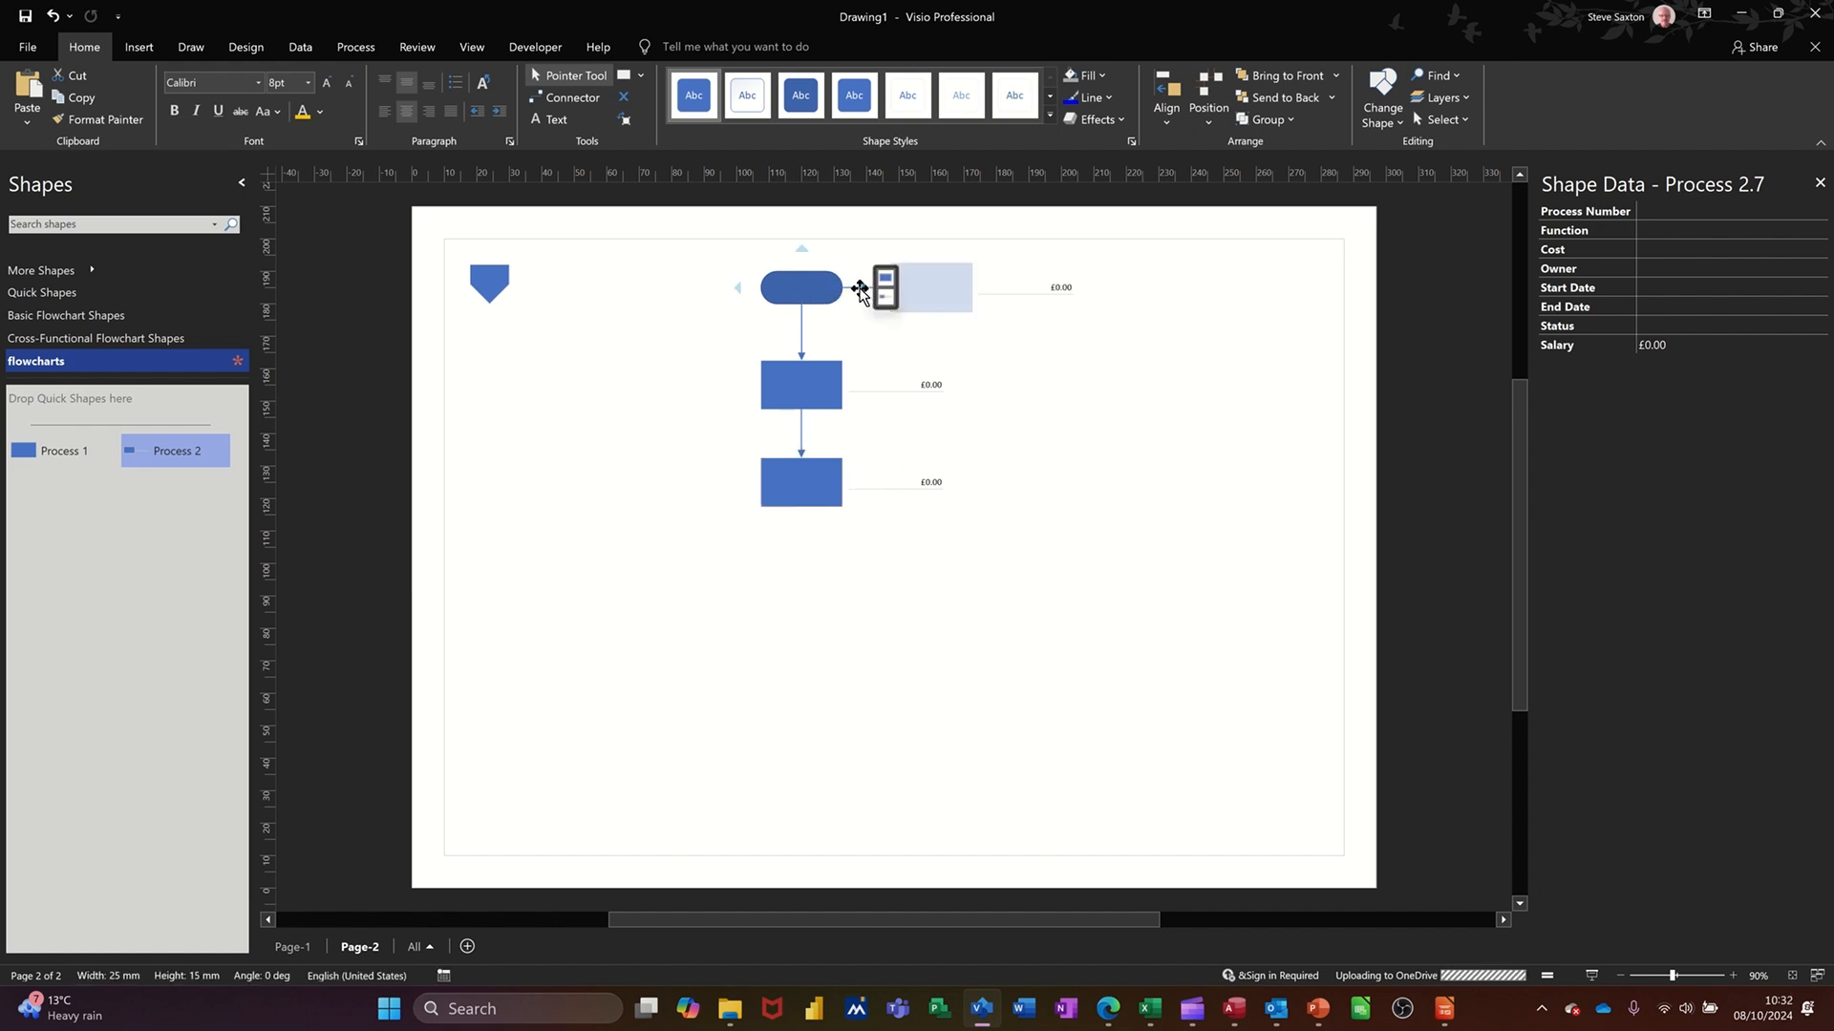
pyautogui.click(673, 329)
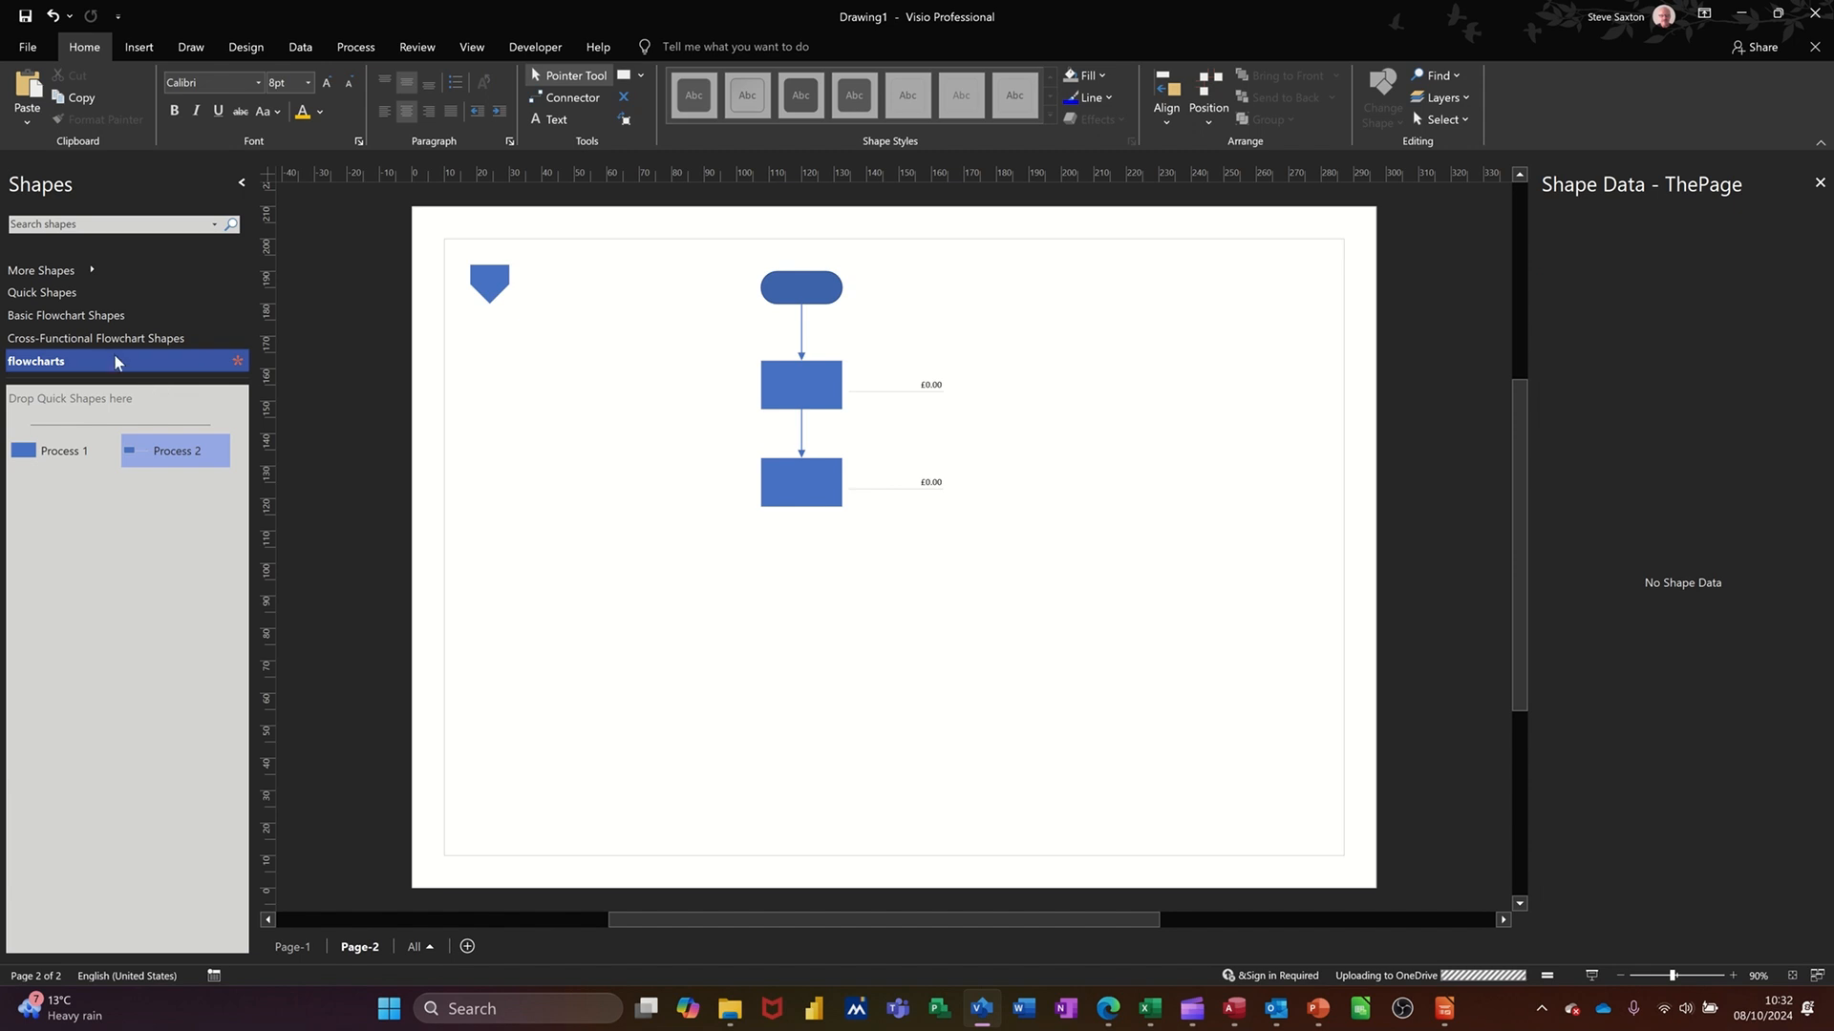
# - Place a Process shape from Basic Flowchart Shapes in the upper right of Page-2
pyautogui.click(91, 339)
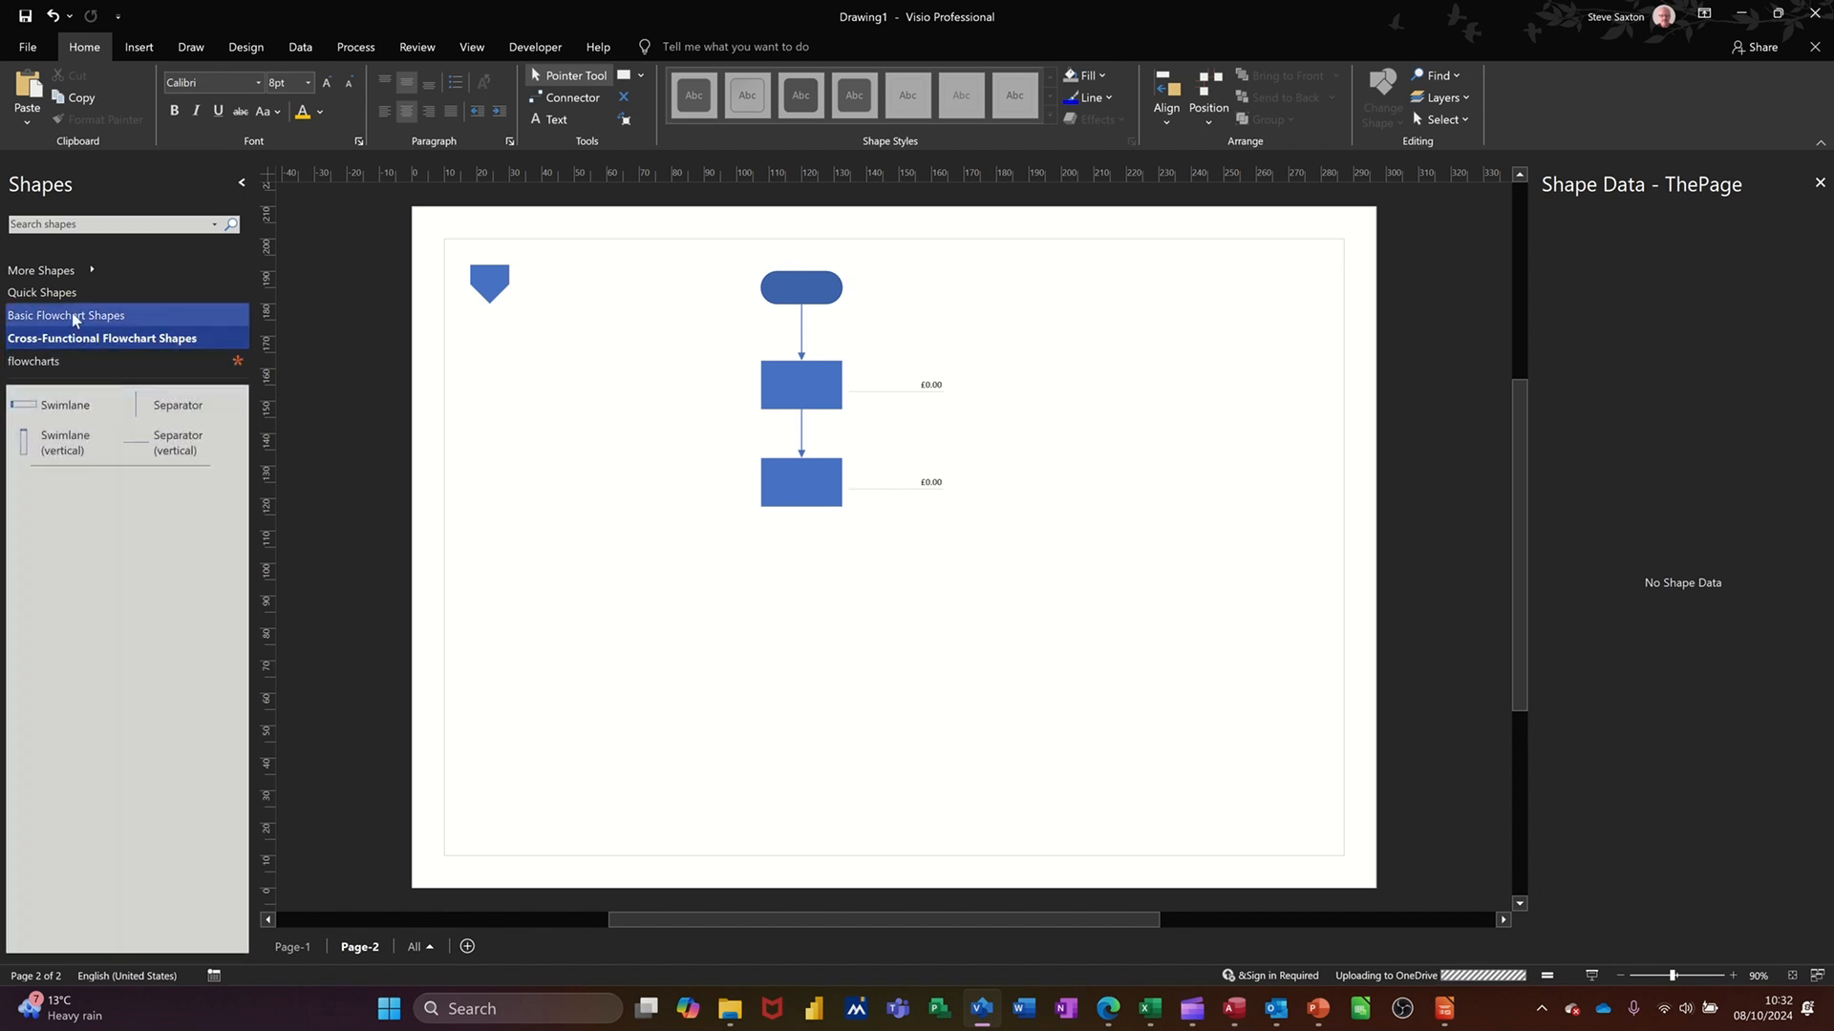
pyautogui.click(76, 320)
pyautogui.moveTo(31, 415); pyautogui.dragTo(1118, 287)
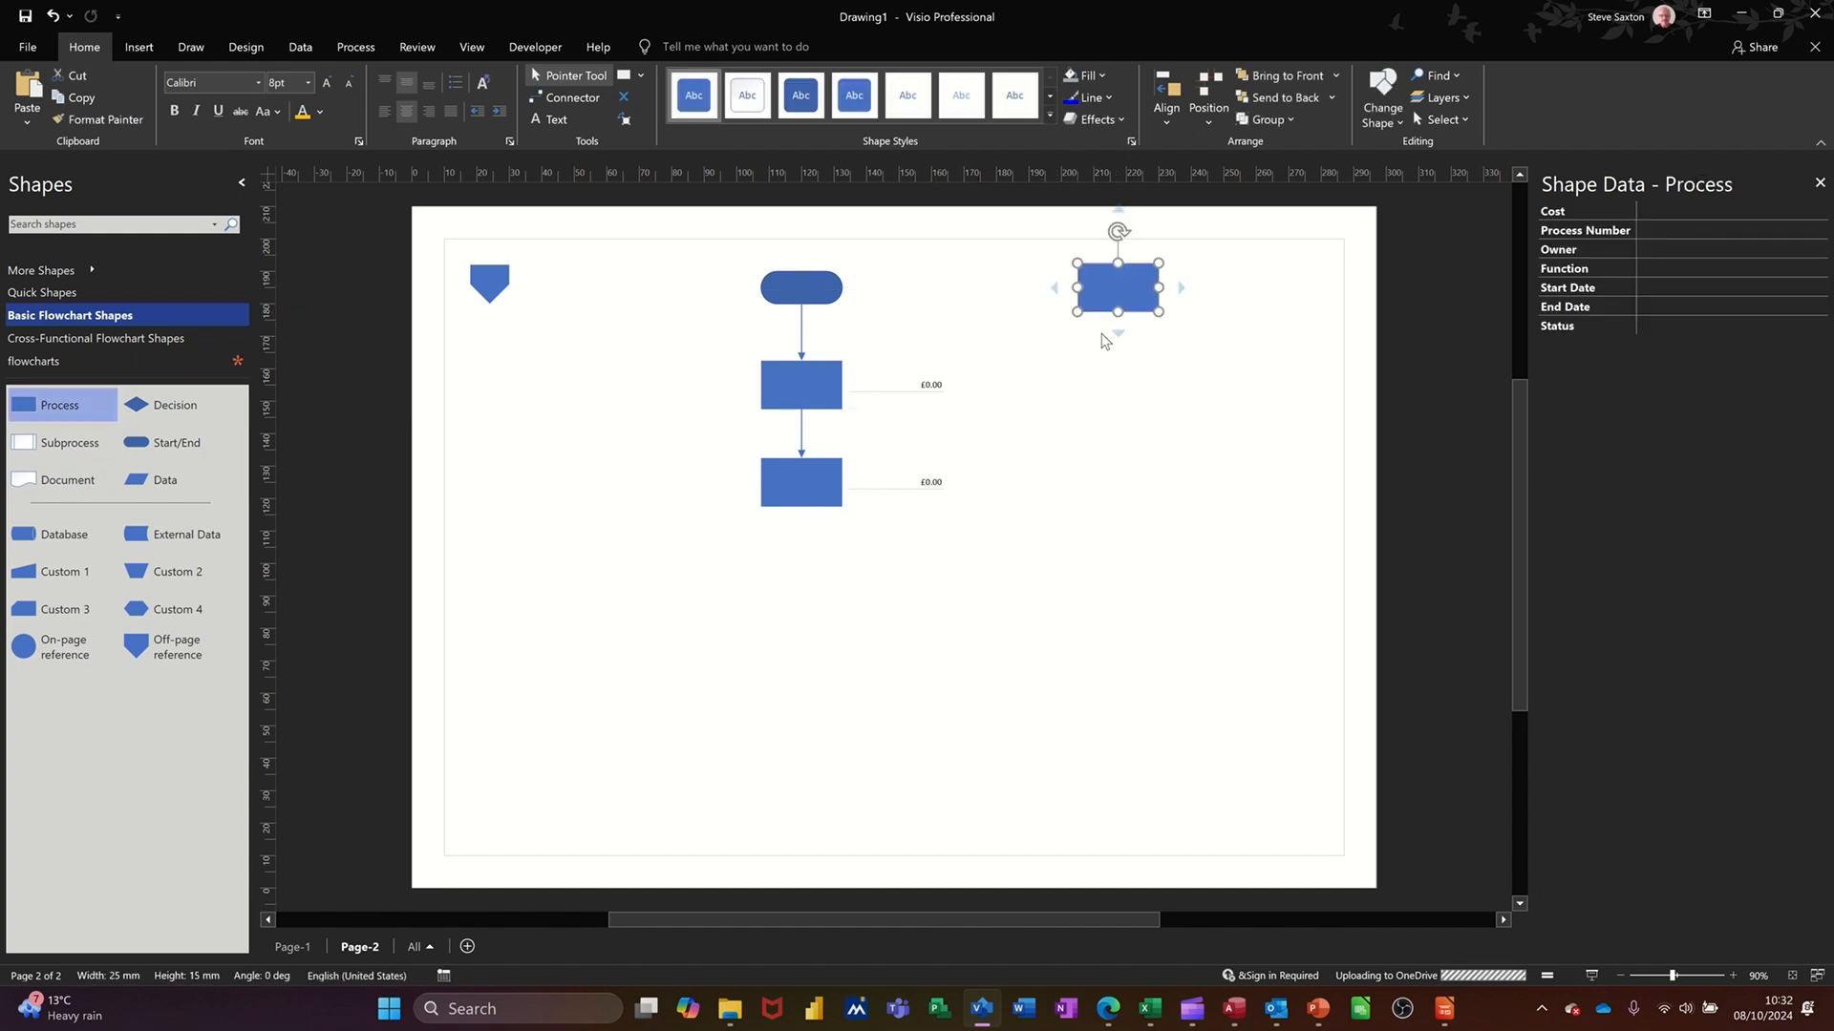
pyautogui.moveTo(1116, 330)
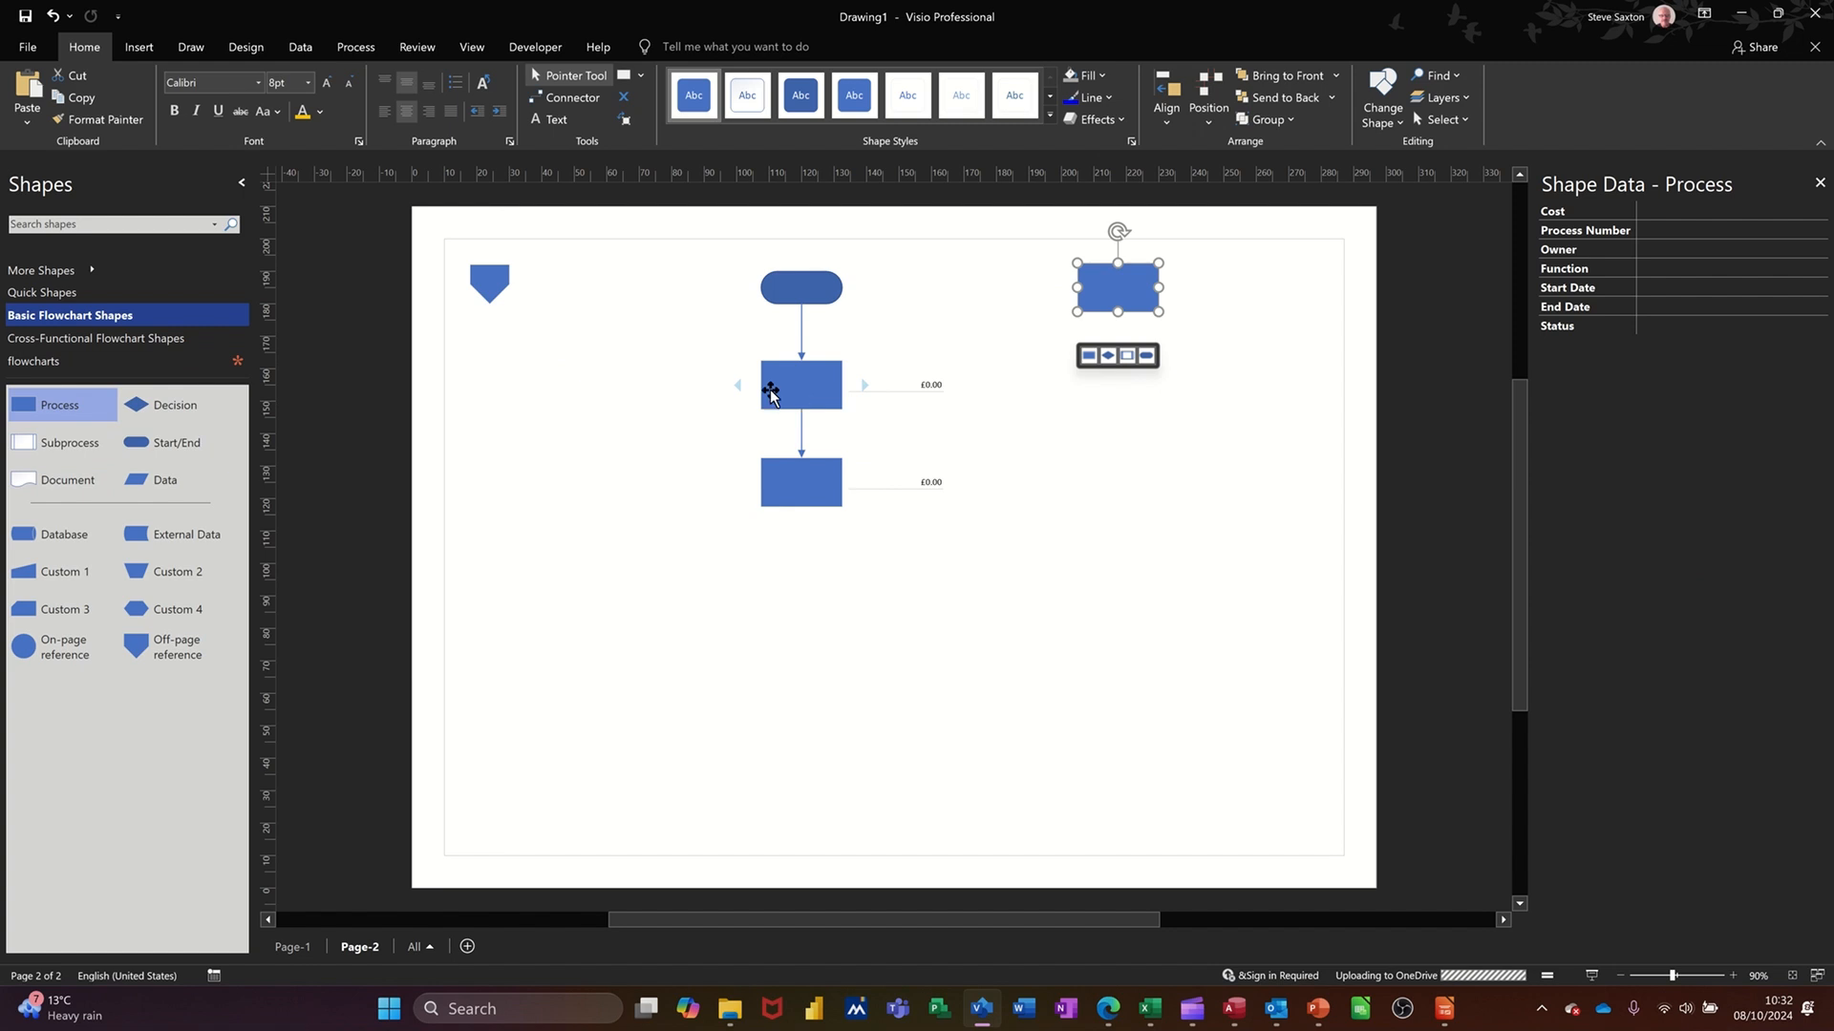
# - Show the flowcharts stencil and examine the shape data of both Process 2 shapes on the page
pyautogui.click(116, 368)
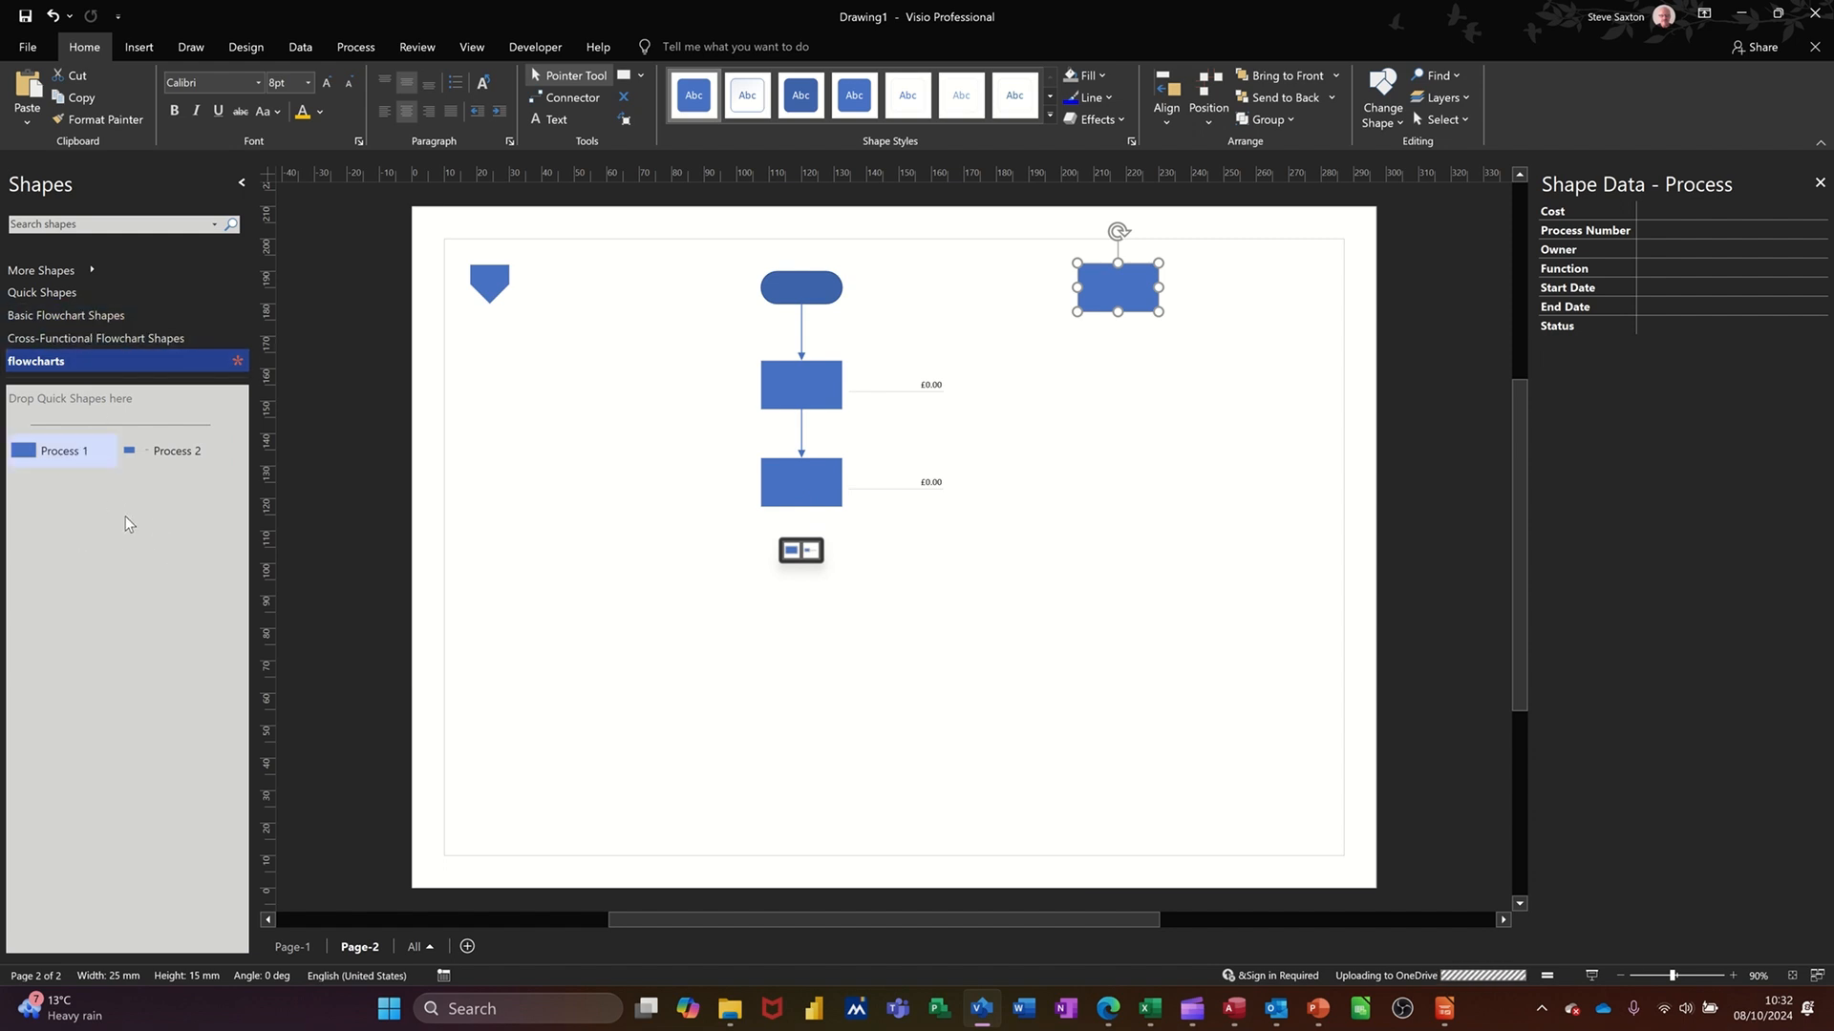
pyautogui.click(809, 386)
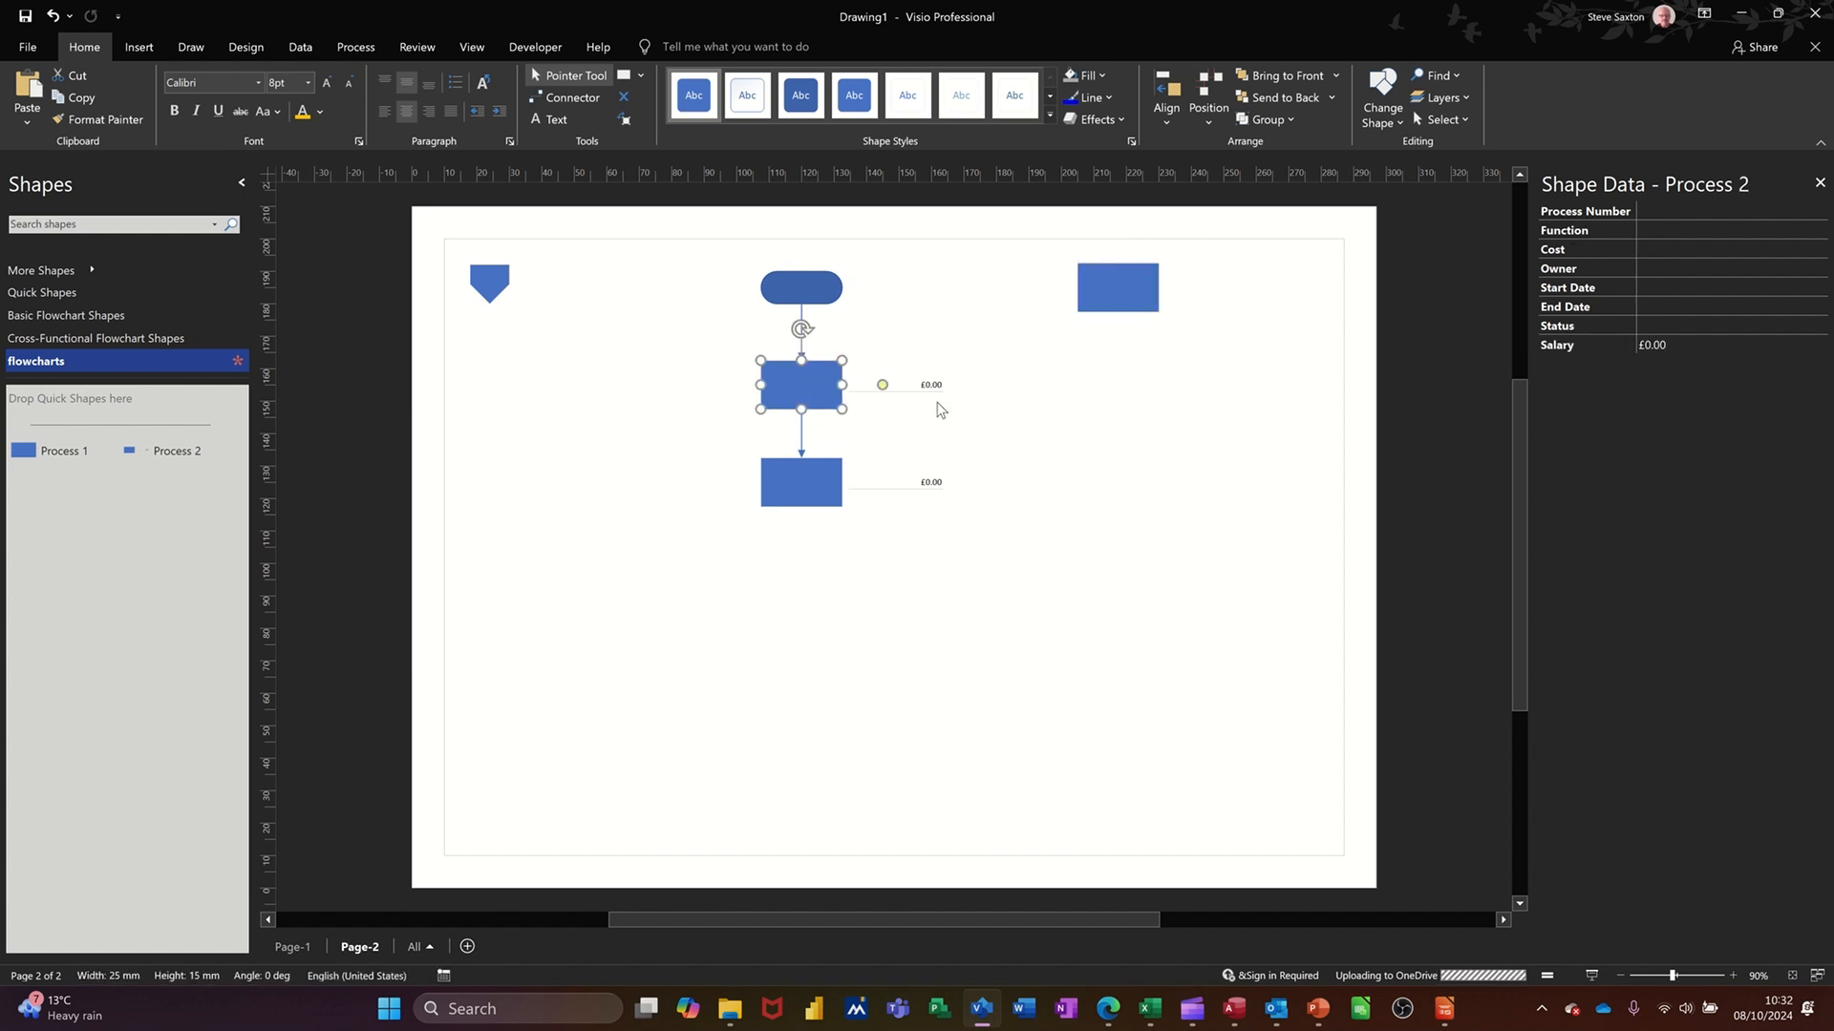
pyautogui.click(781, 485)
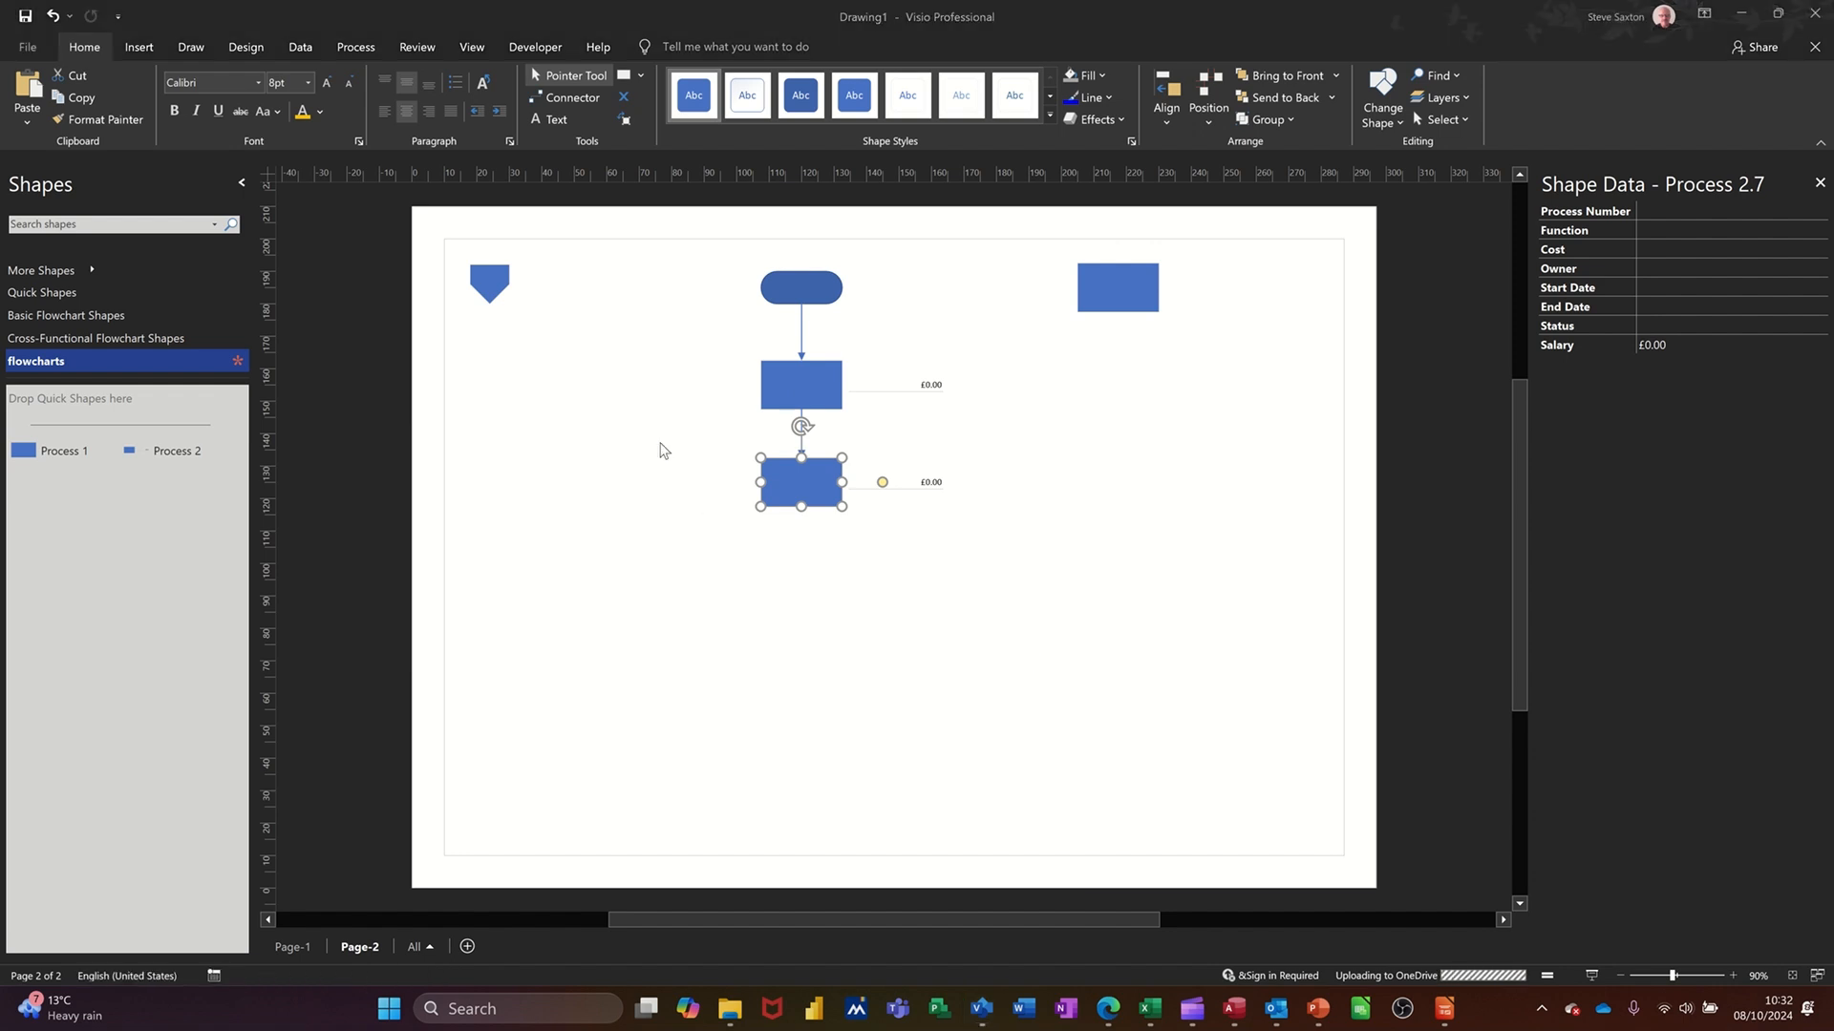
# - Apply the dark teal theme with red accents to the drawing
pyautogui.click(247, 48)
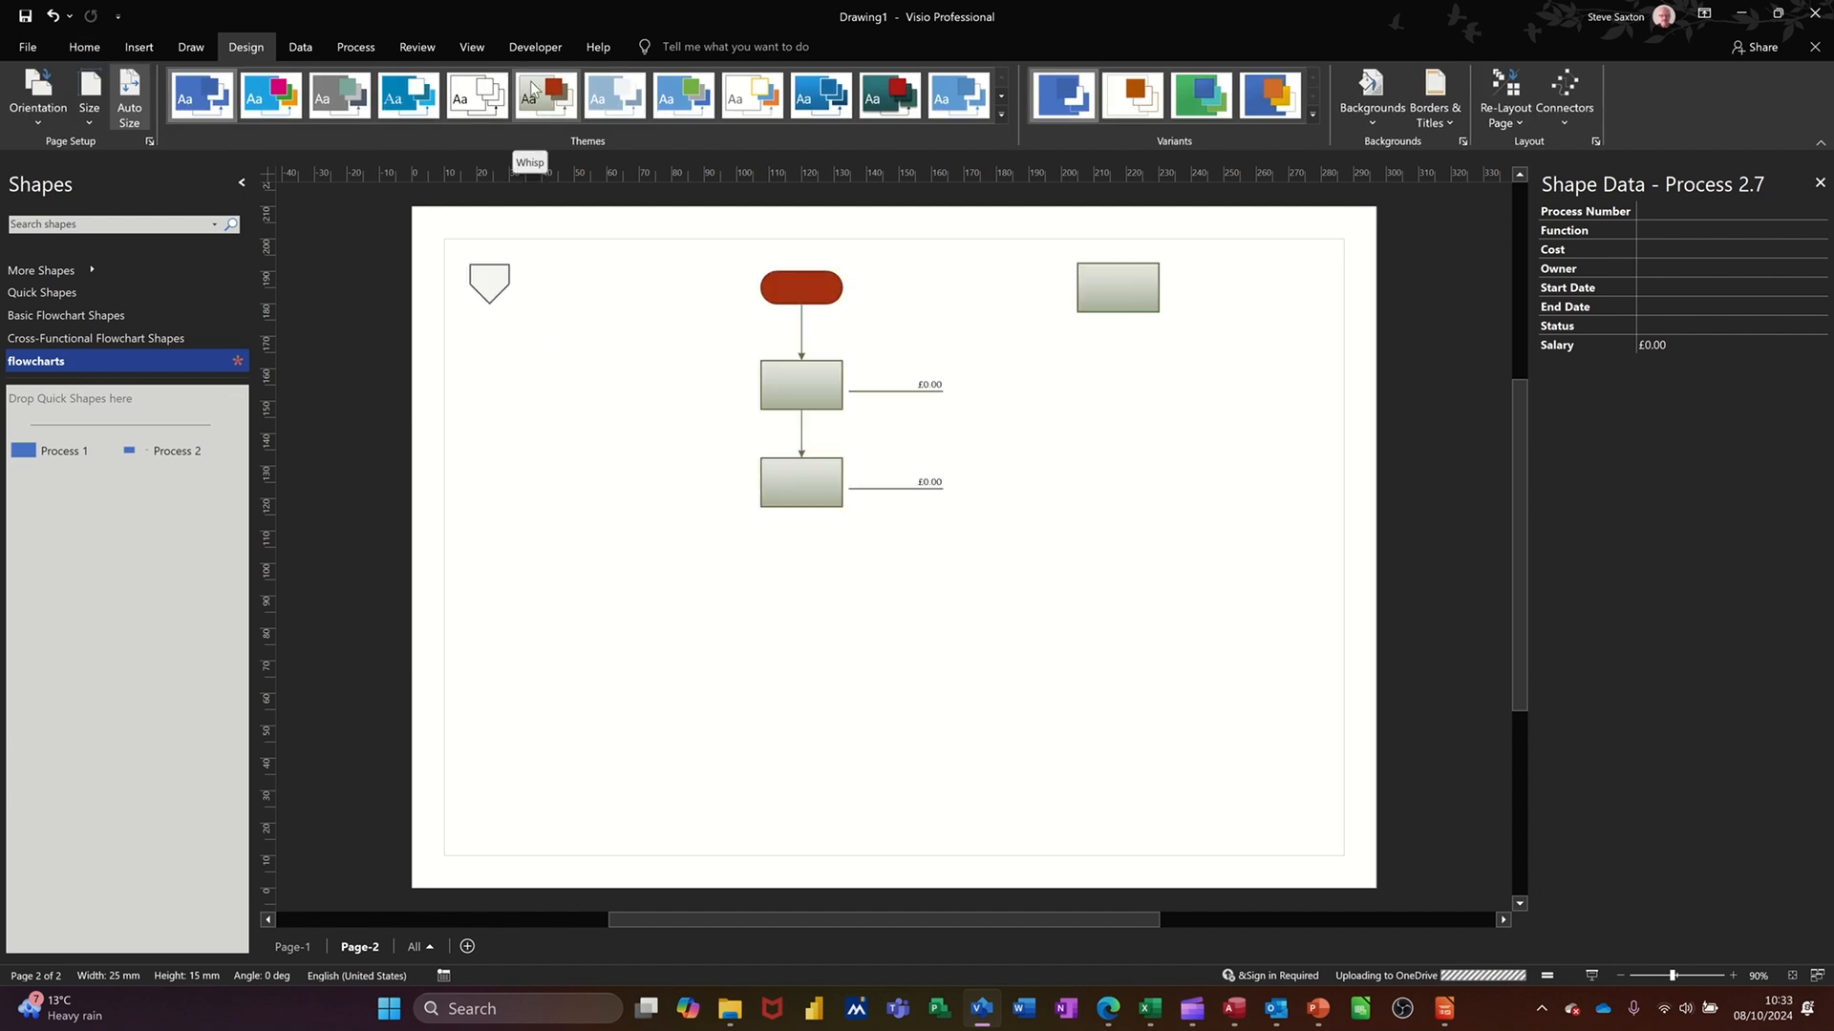
pyautogui.click(876, 96)
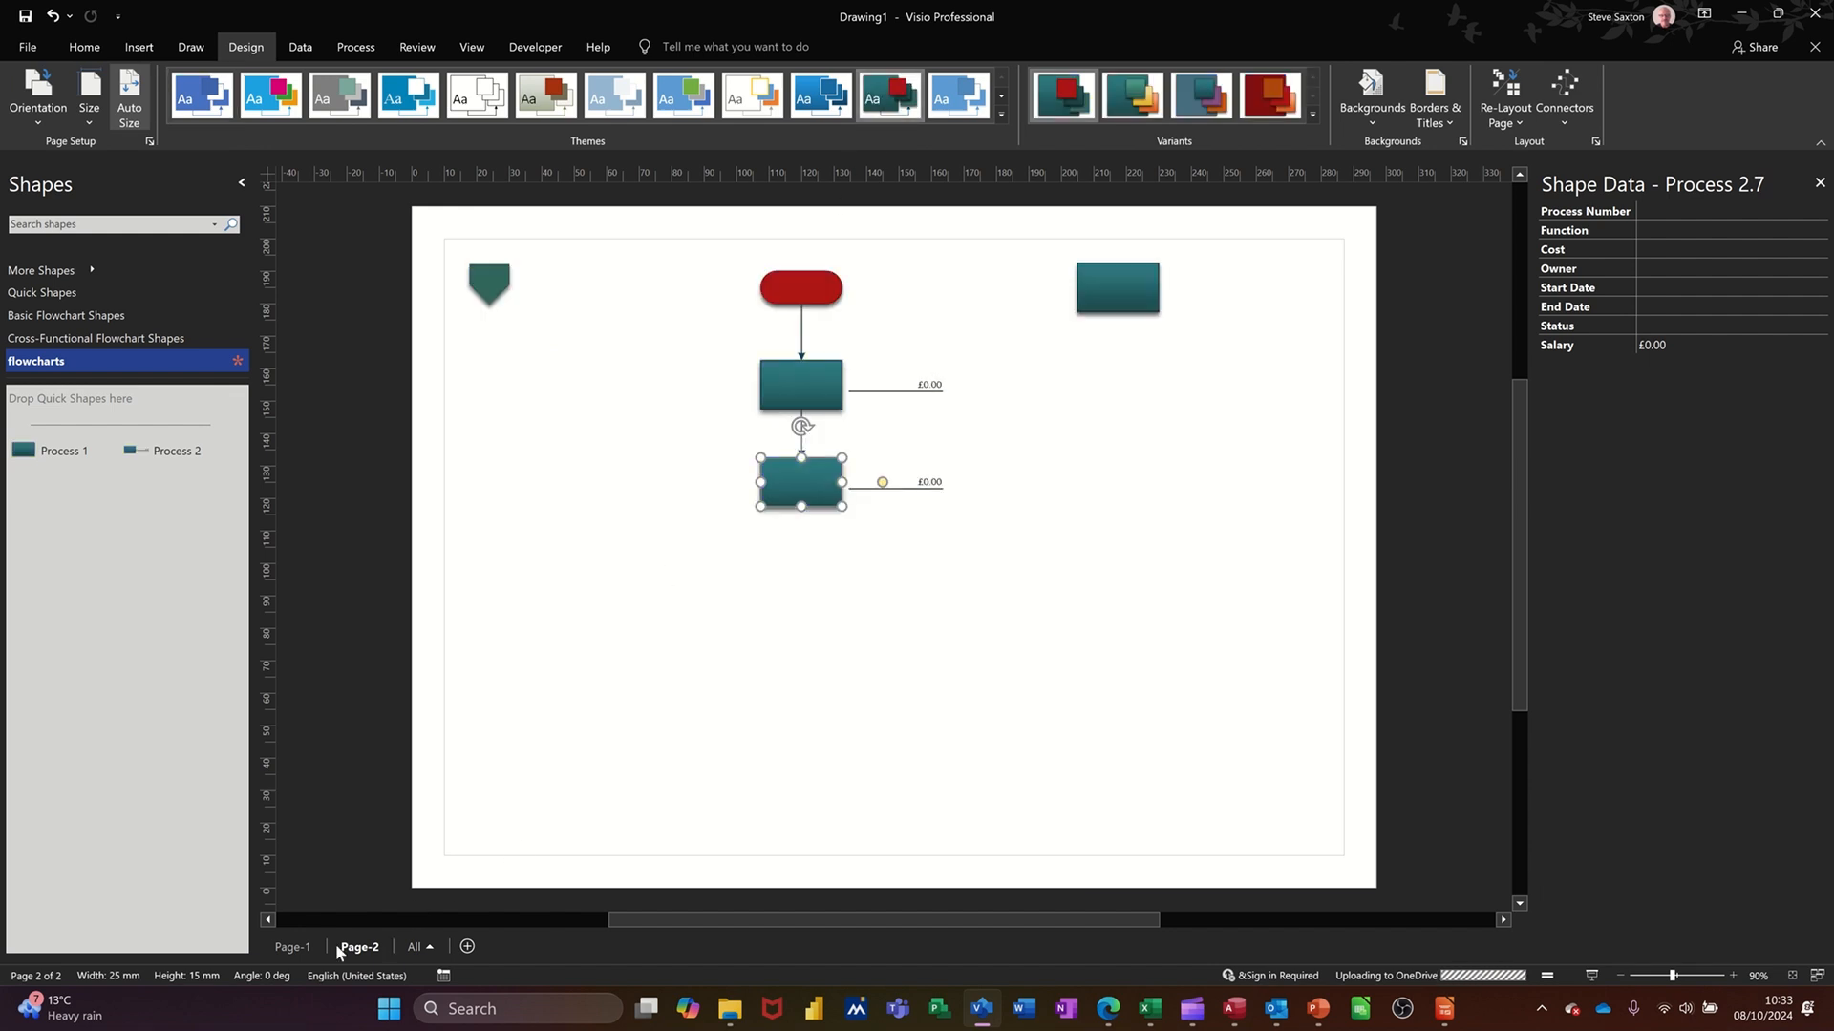
# - Apply the dark teal theme with red accents and the world map background to Page-1
pyautogui.click(302, 947)
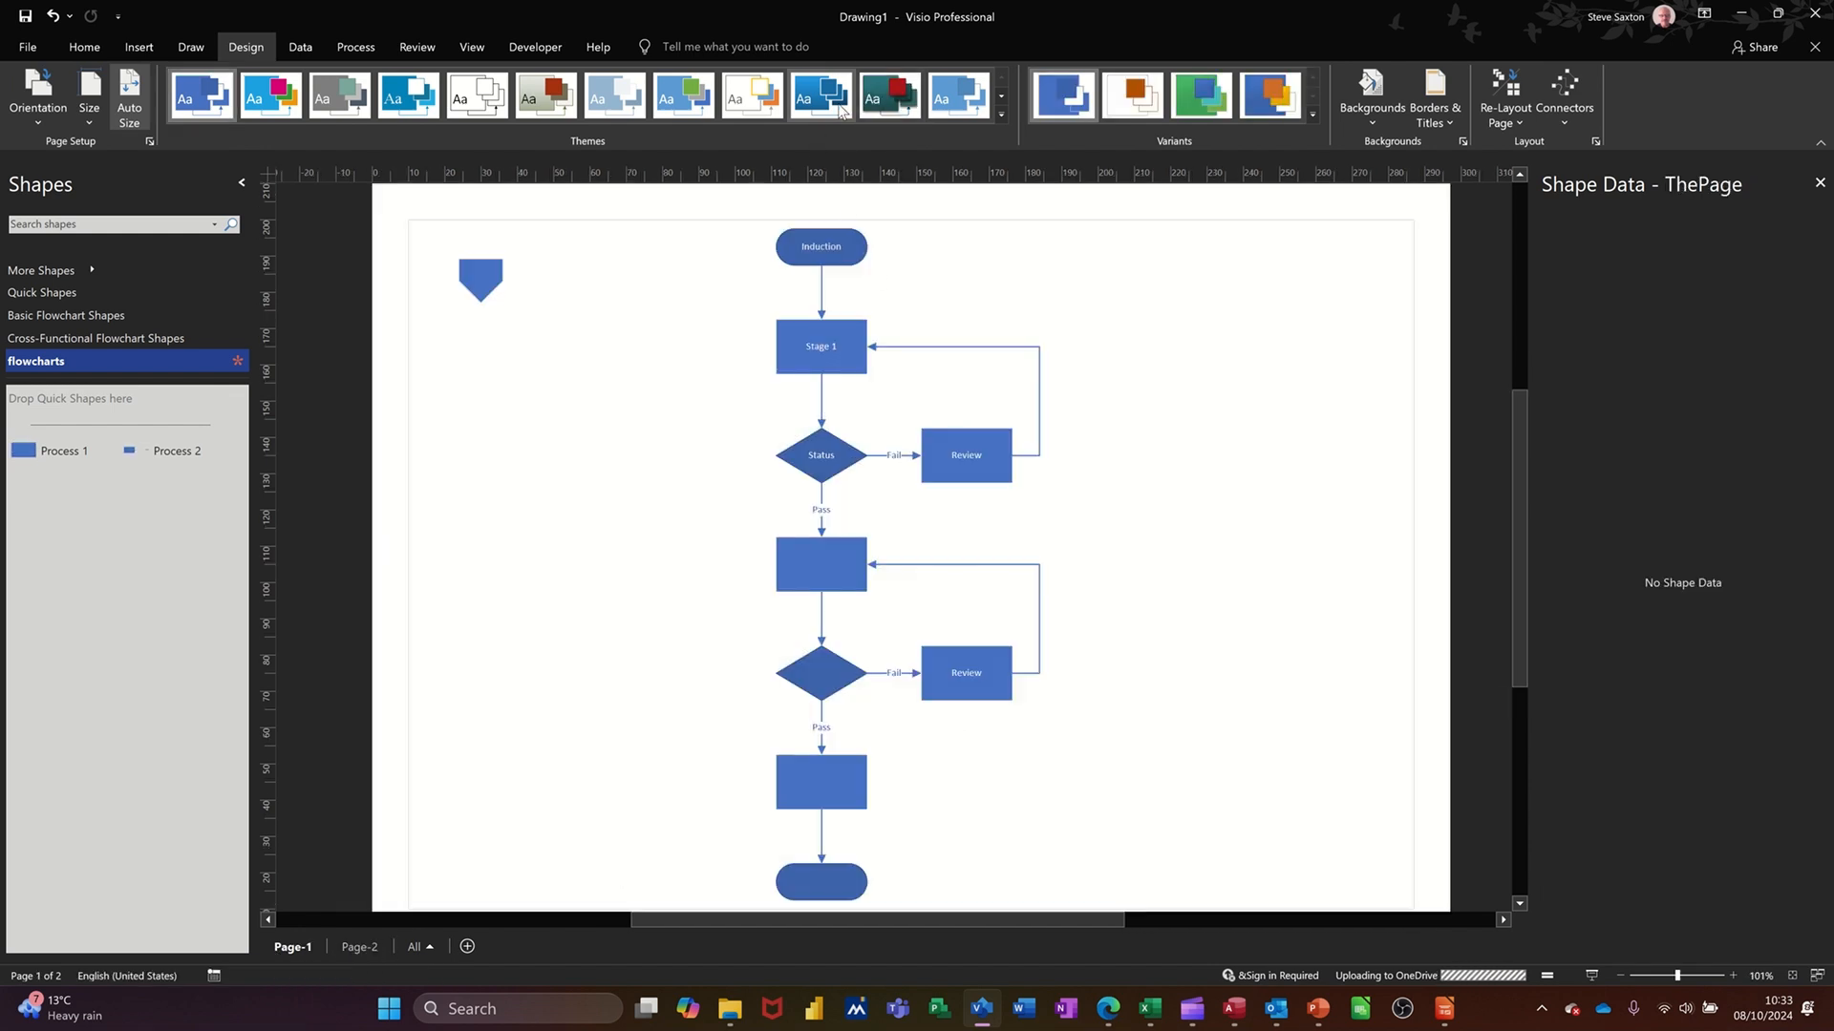
pyautogui.click(888, 100)
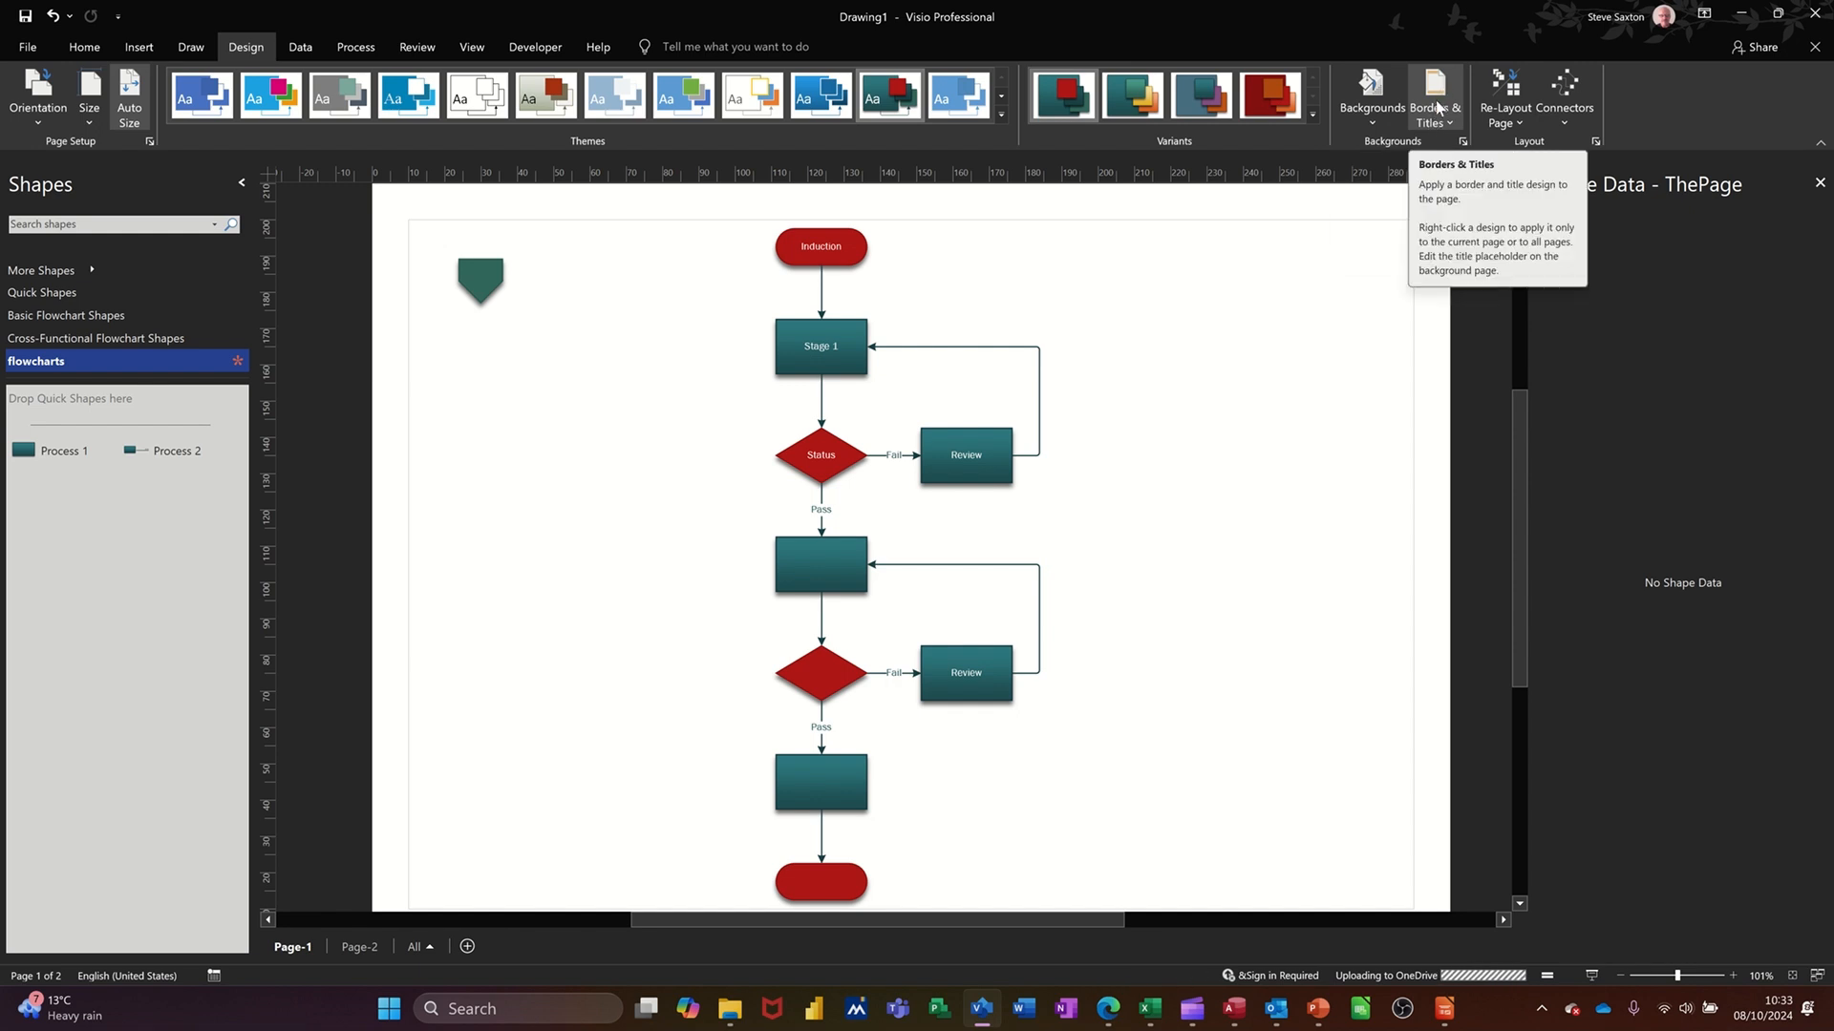
pyautogui.click(1373, 94)
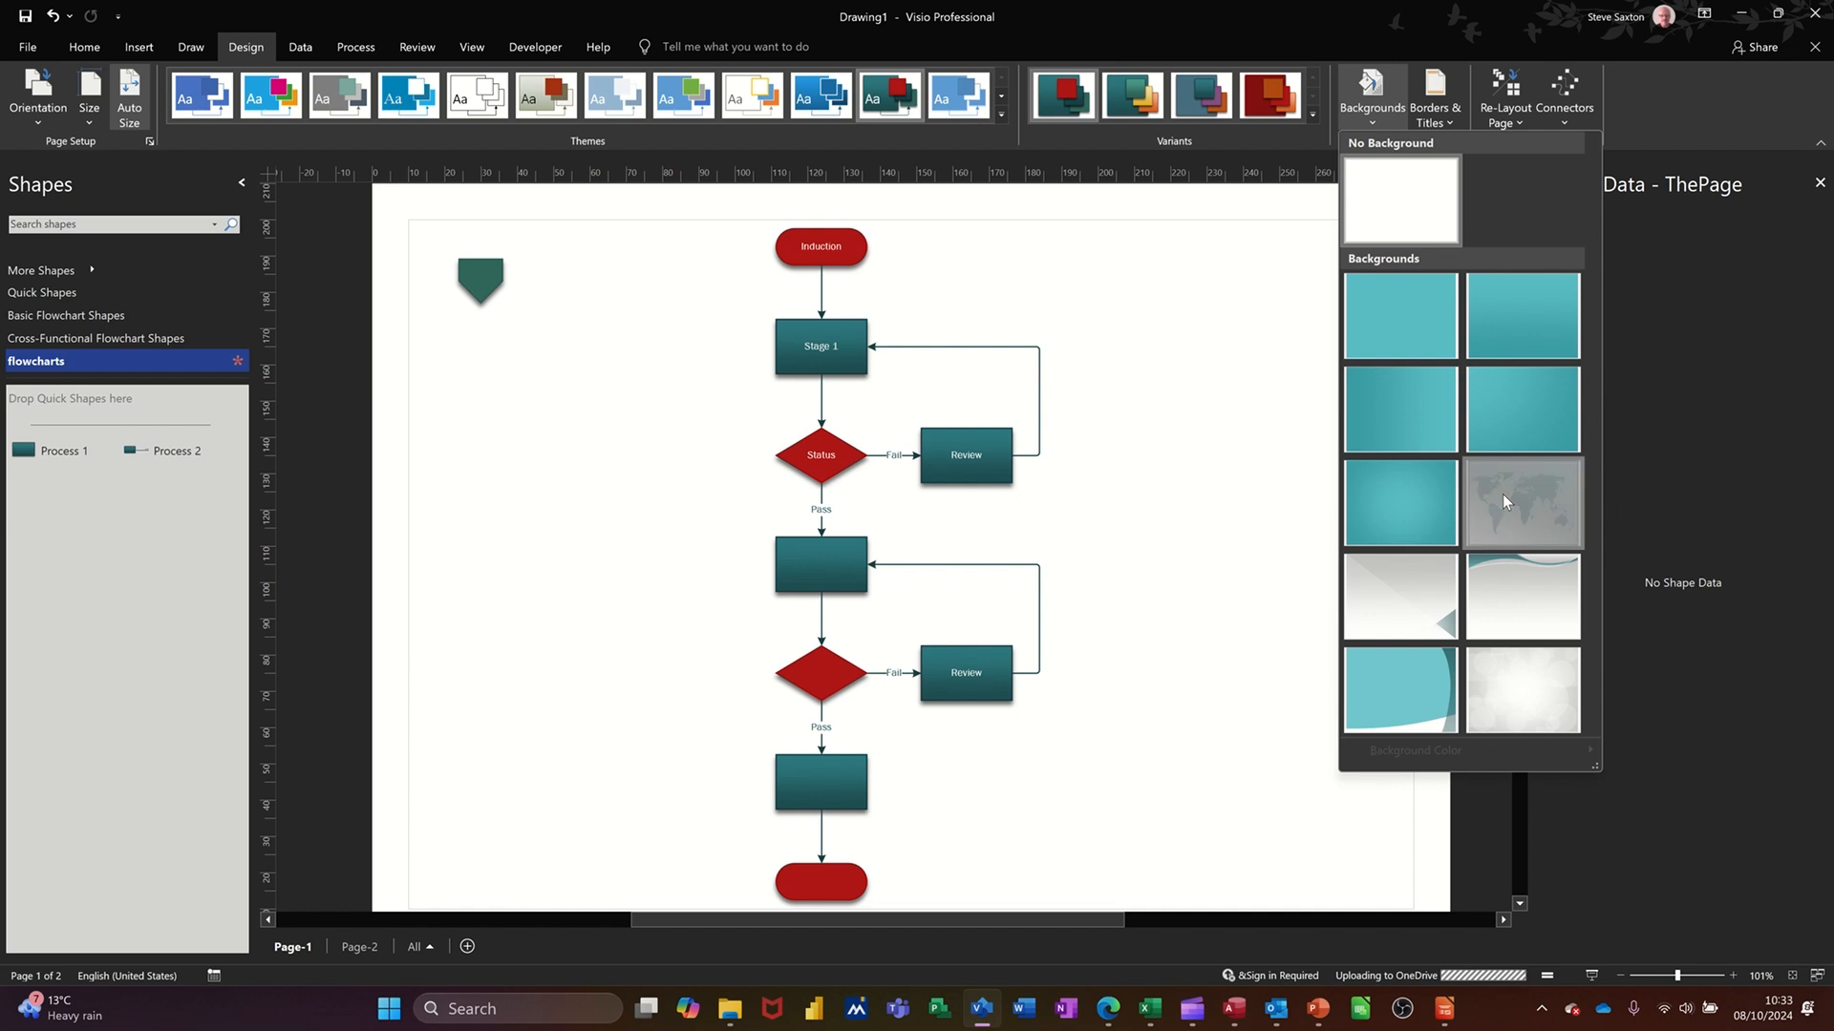
pyautogui.click(1503, 495)
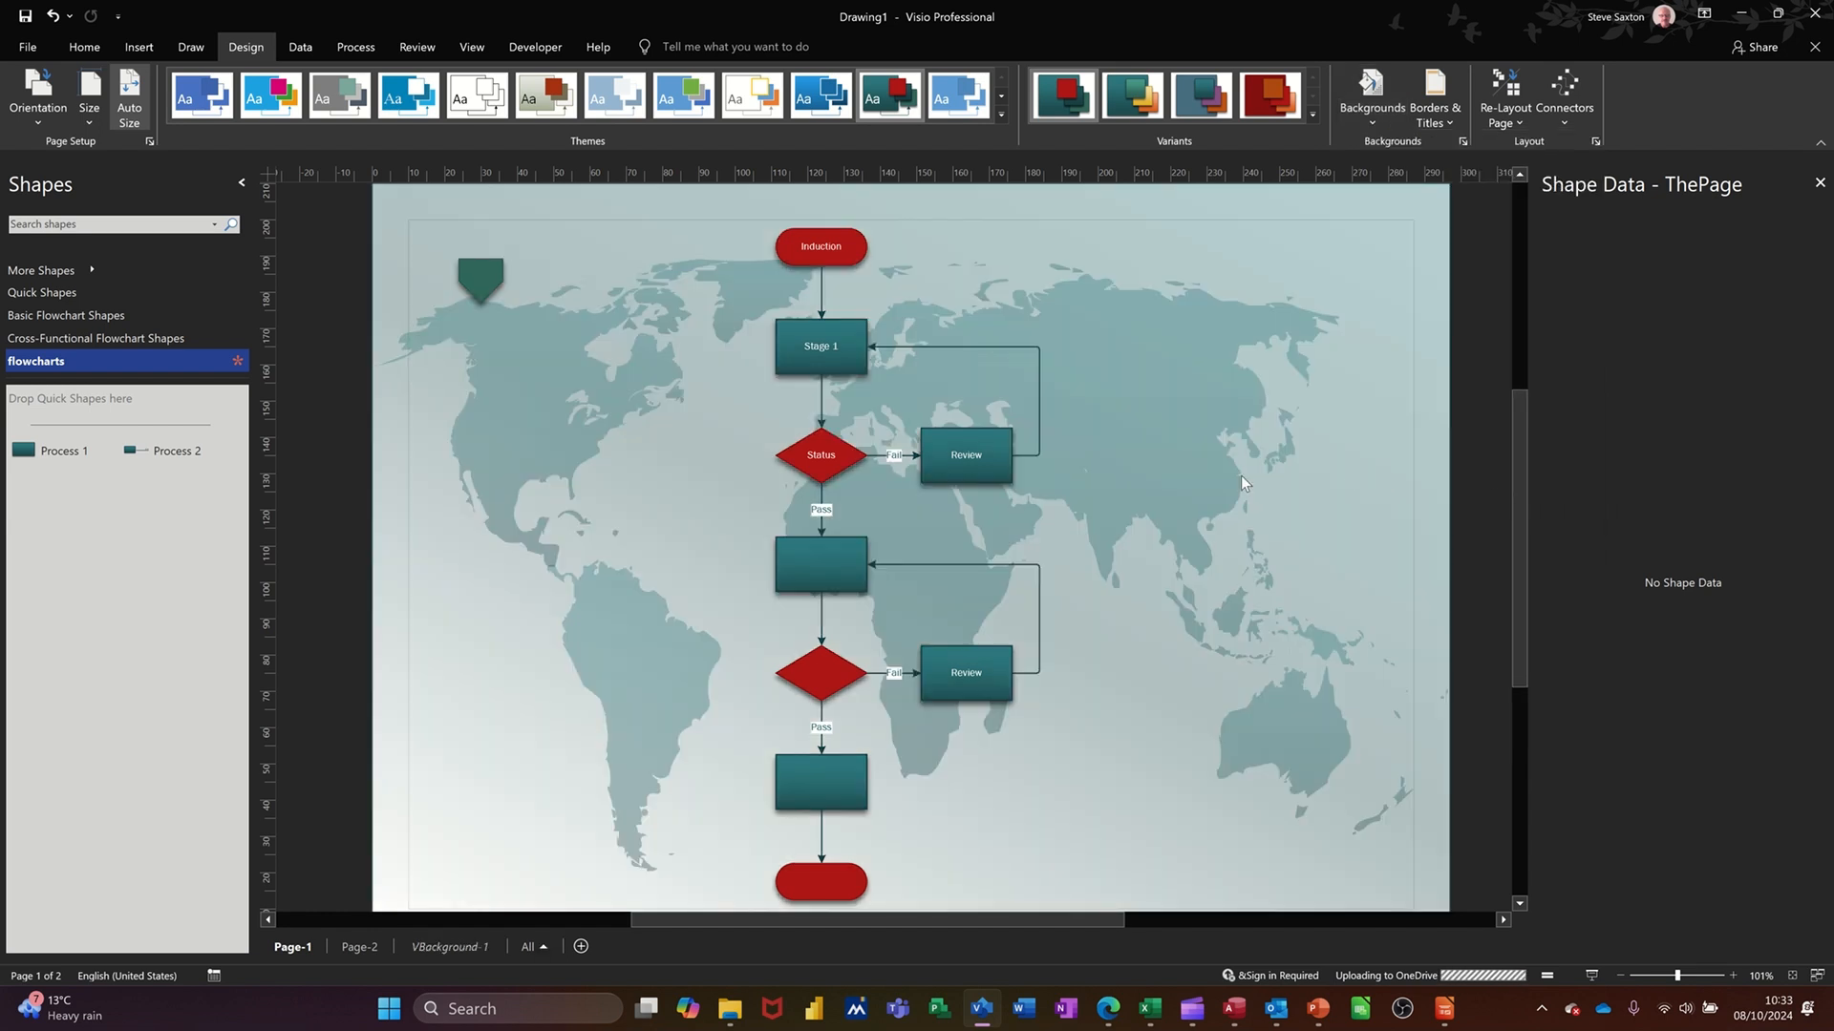
# - View the VBackground-1 page and assign it as the background of Page-2
pyautogui.click(427, 948)
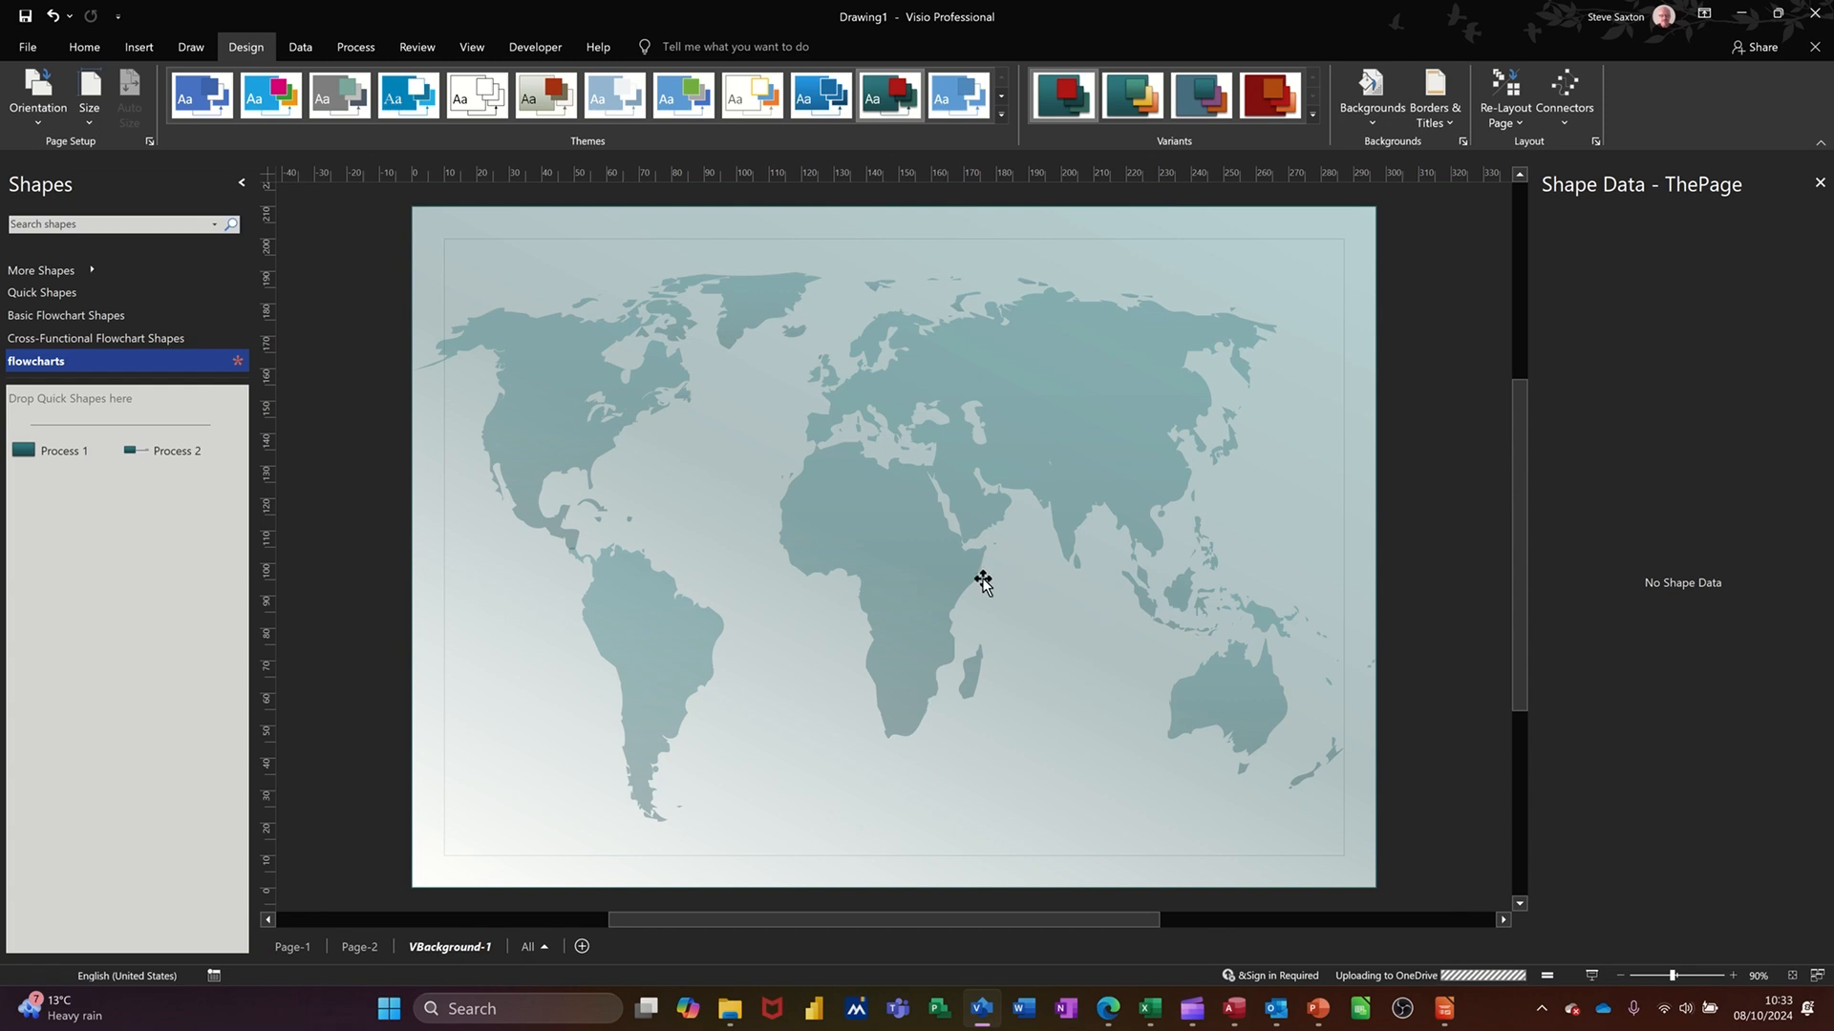
pyautogui.click(356, 948)
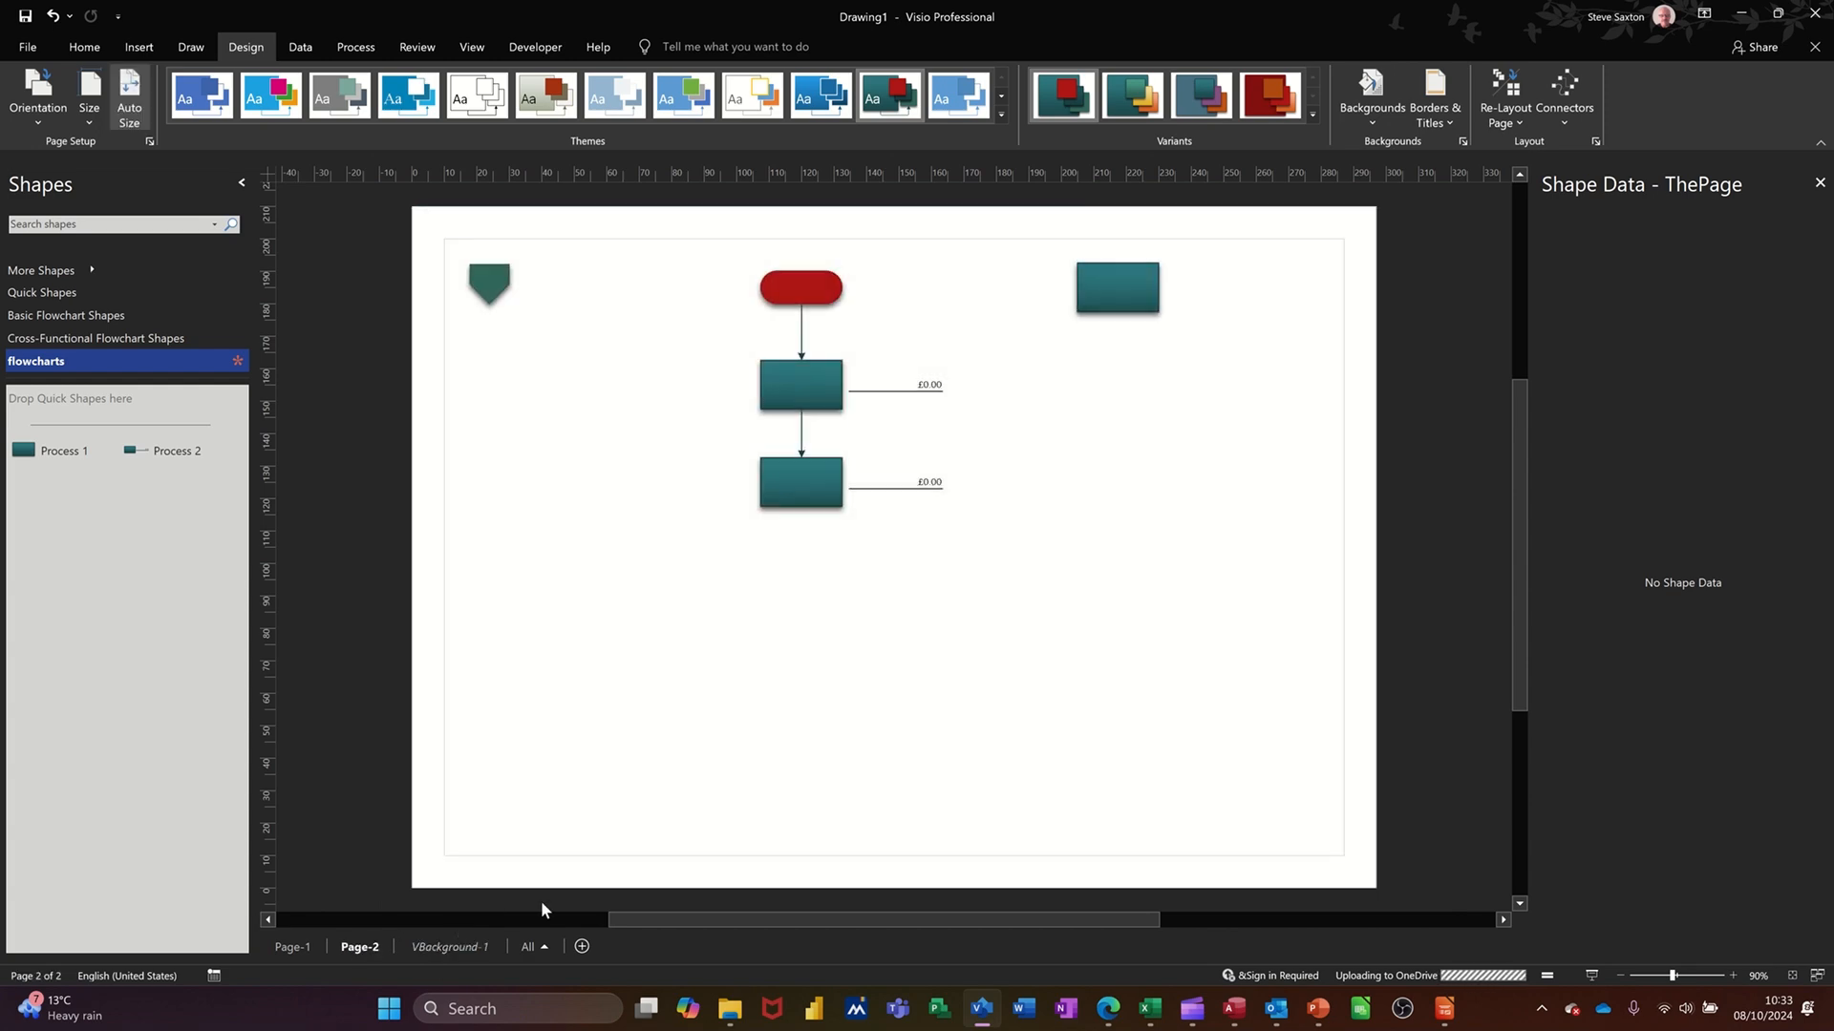
pyautogui.rightClick(359, 951)
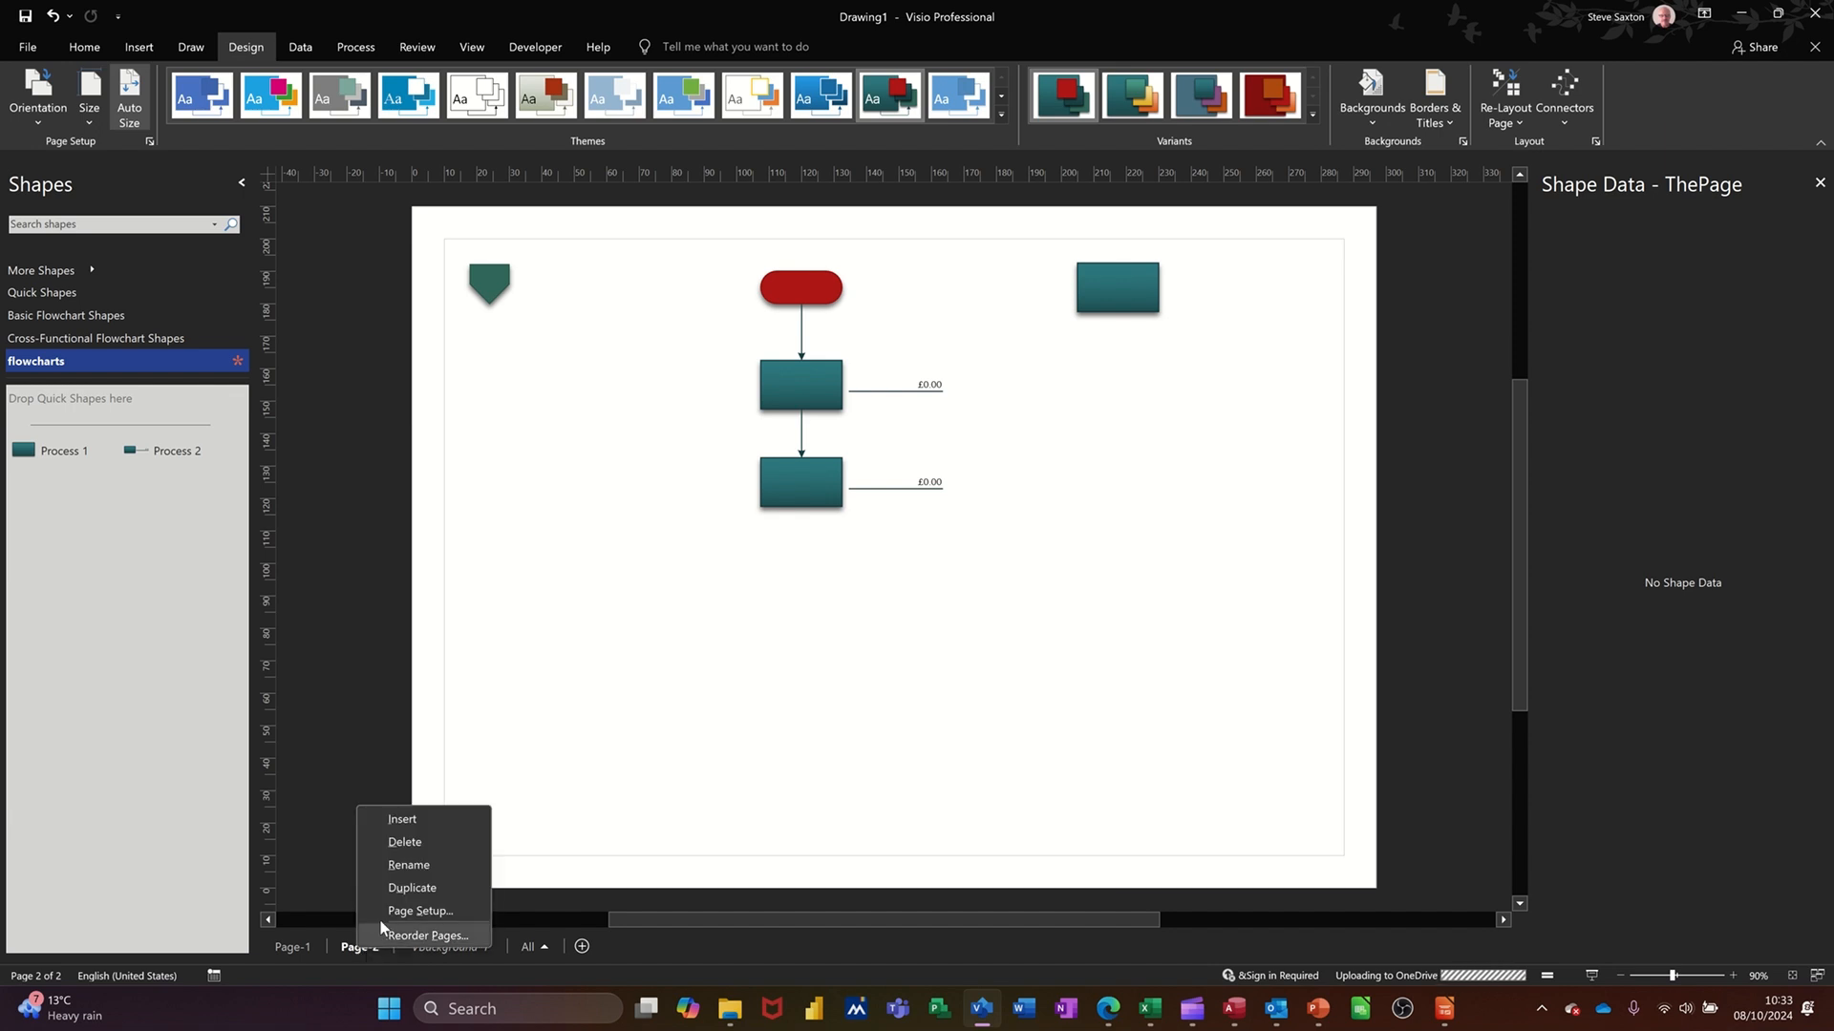
pyautogui.click(411, 911)
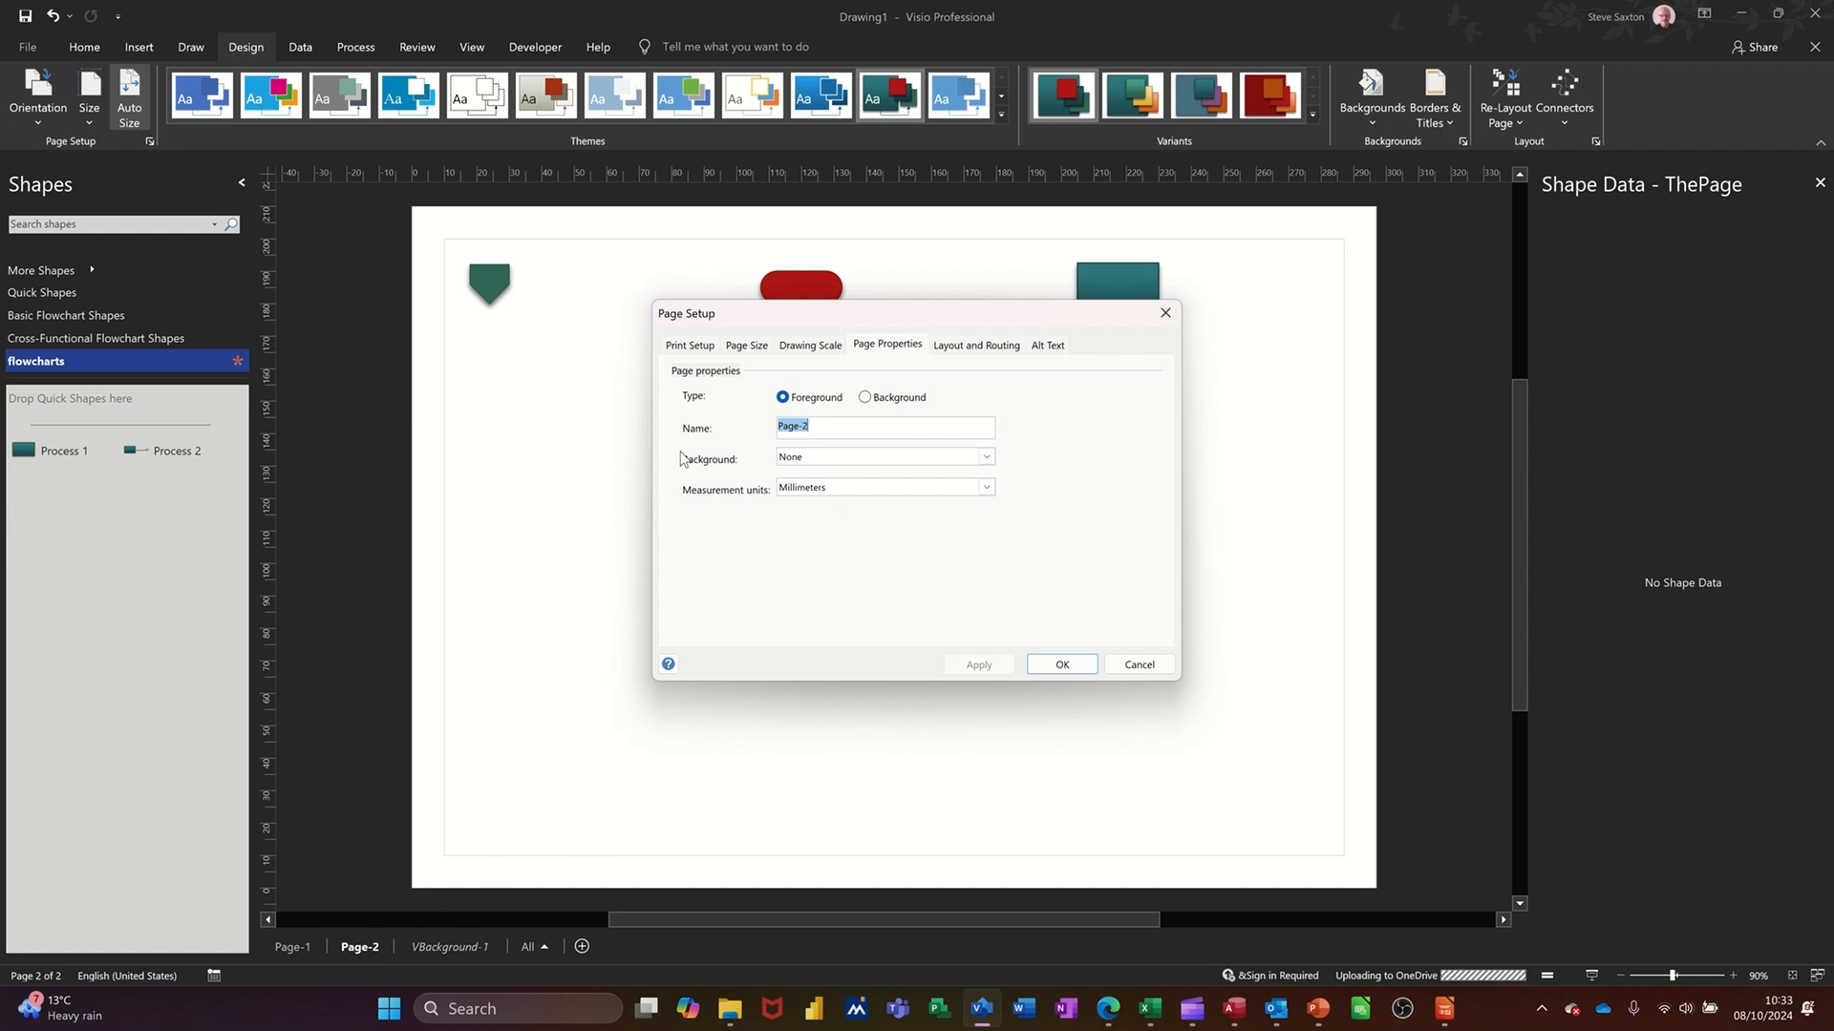
pyautogui.click(793, 459)
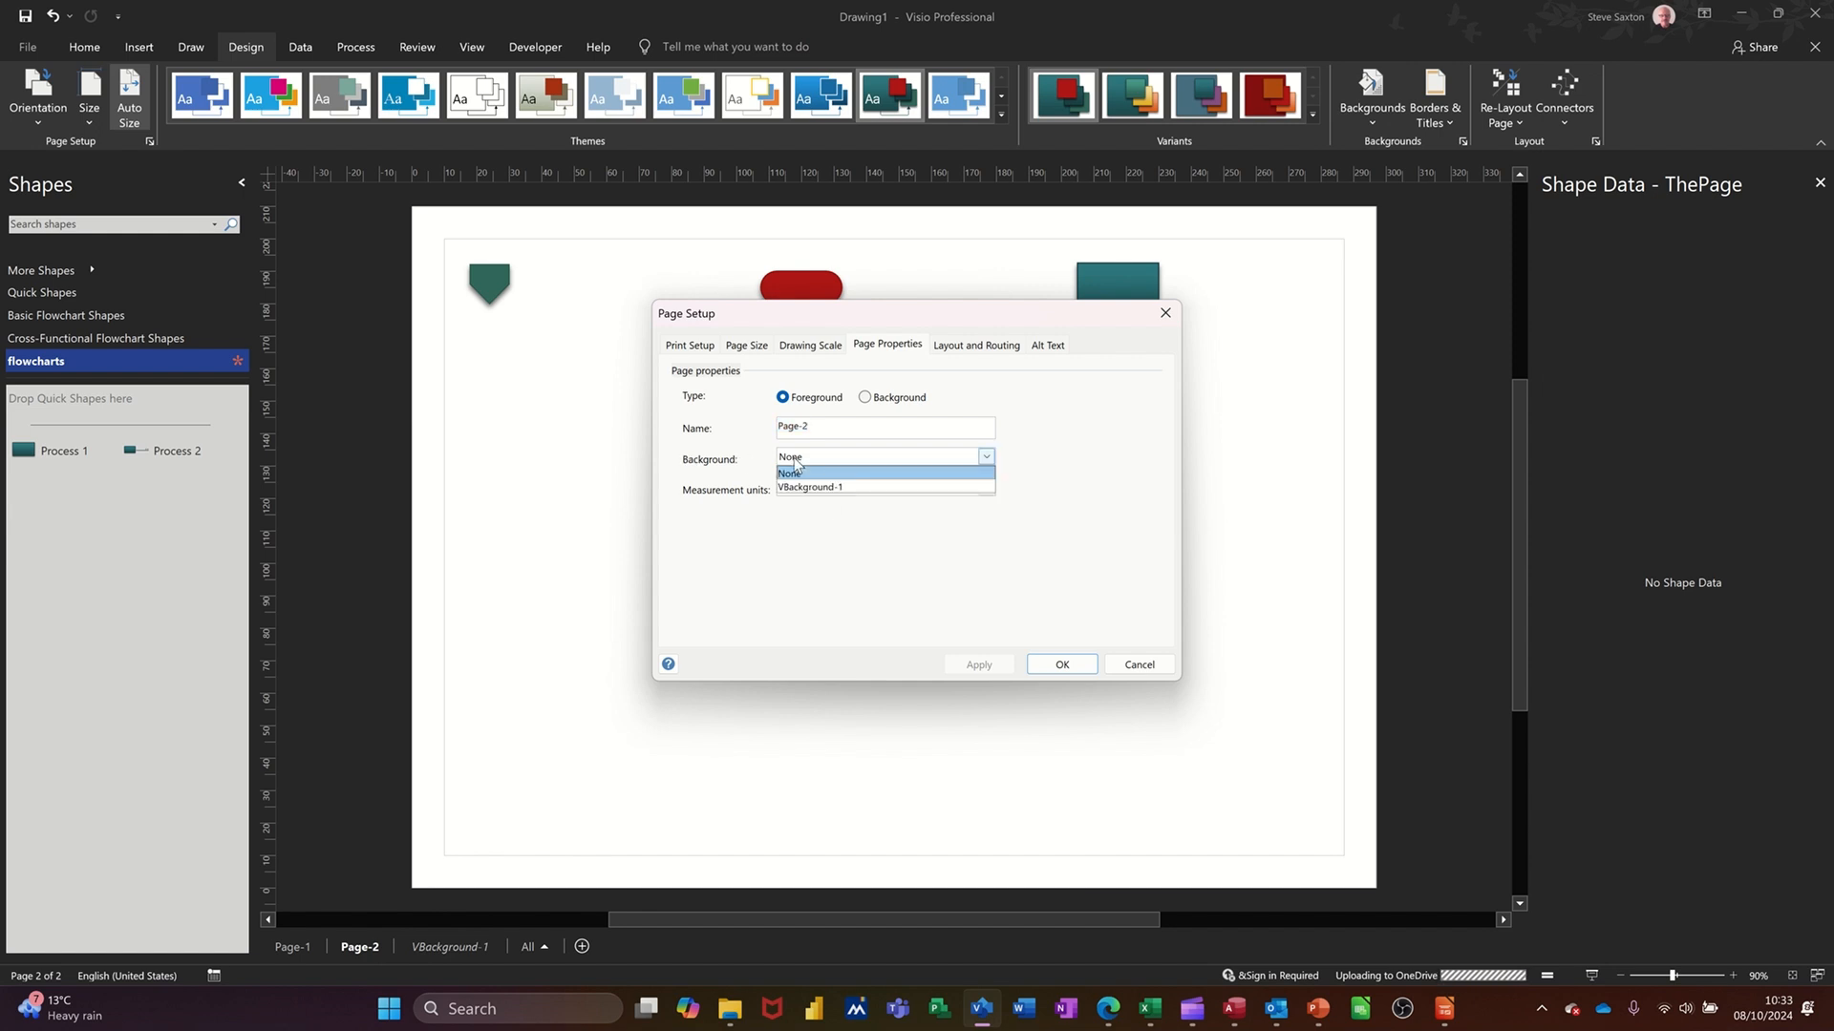
pyautogui.click(853, 487)
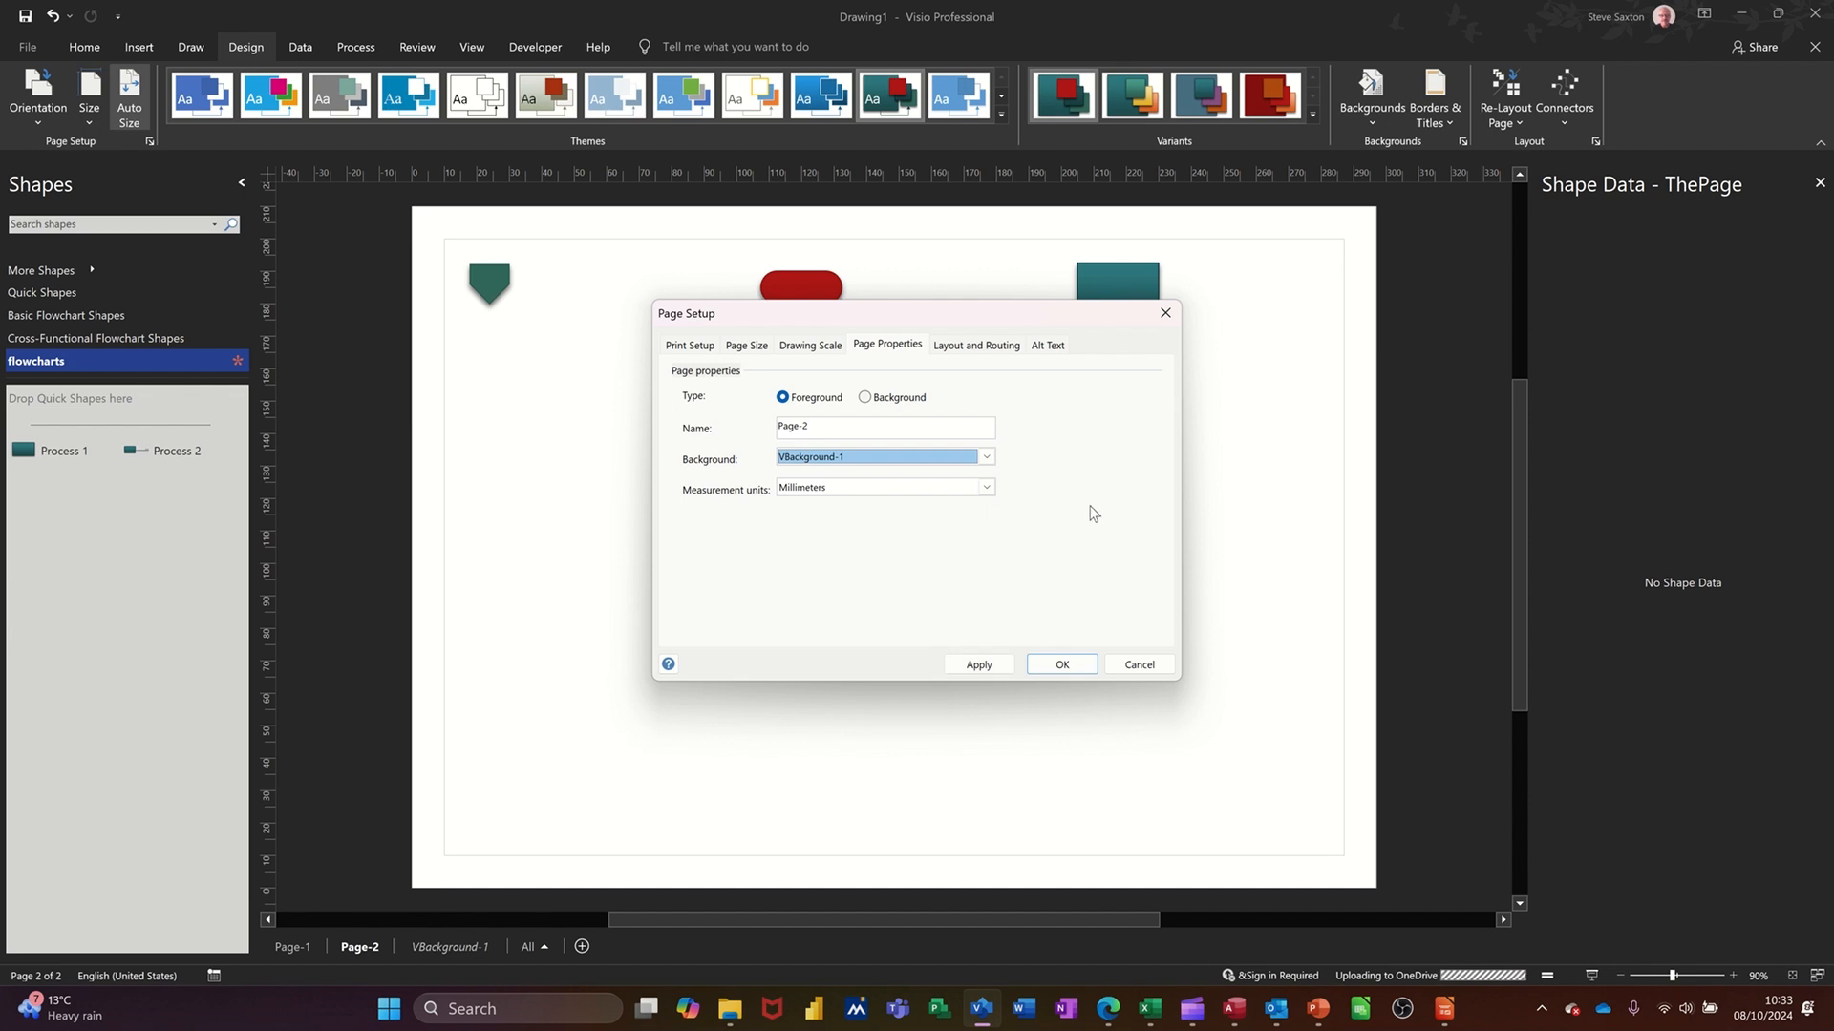
pyautogui.click(1069, 662)
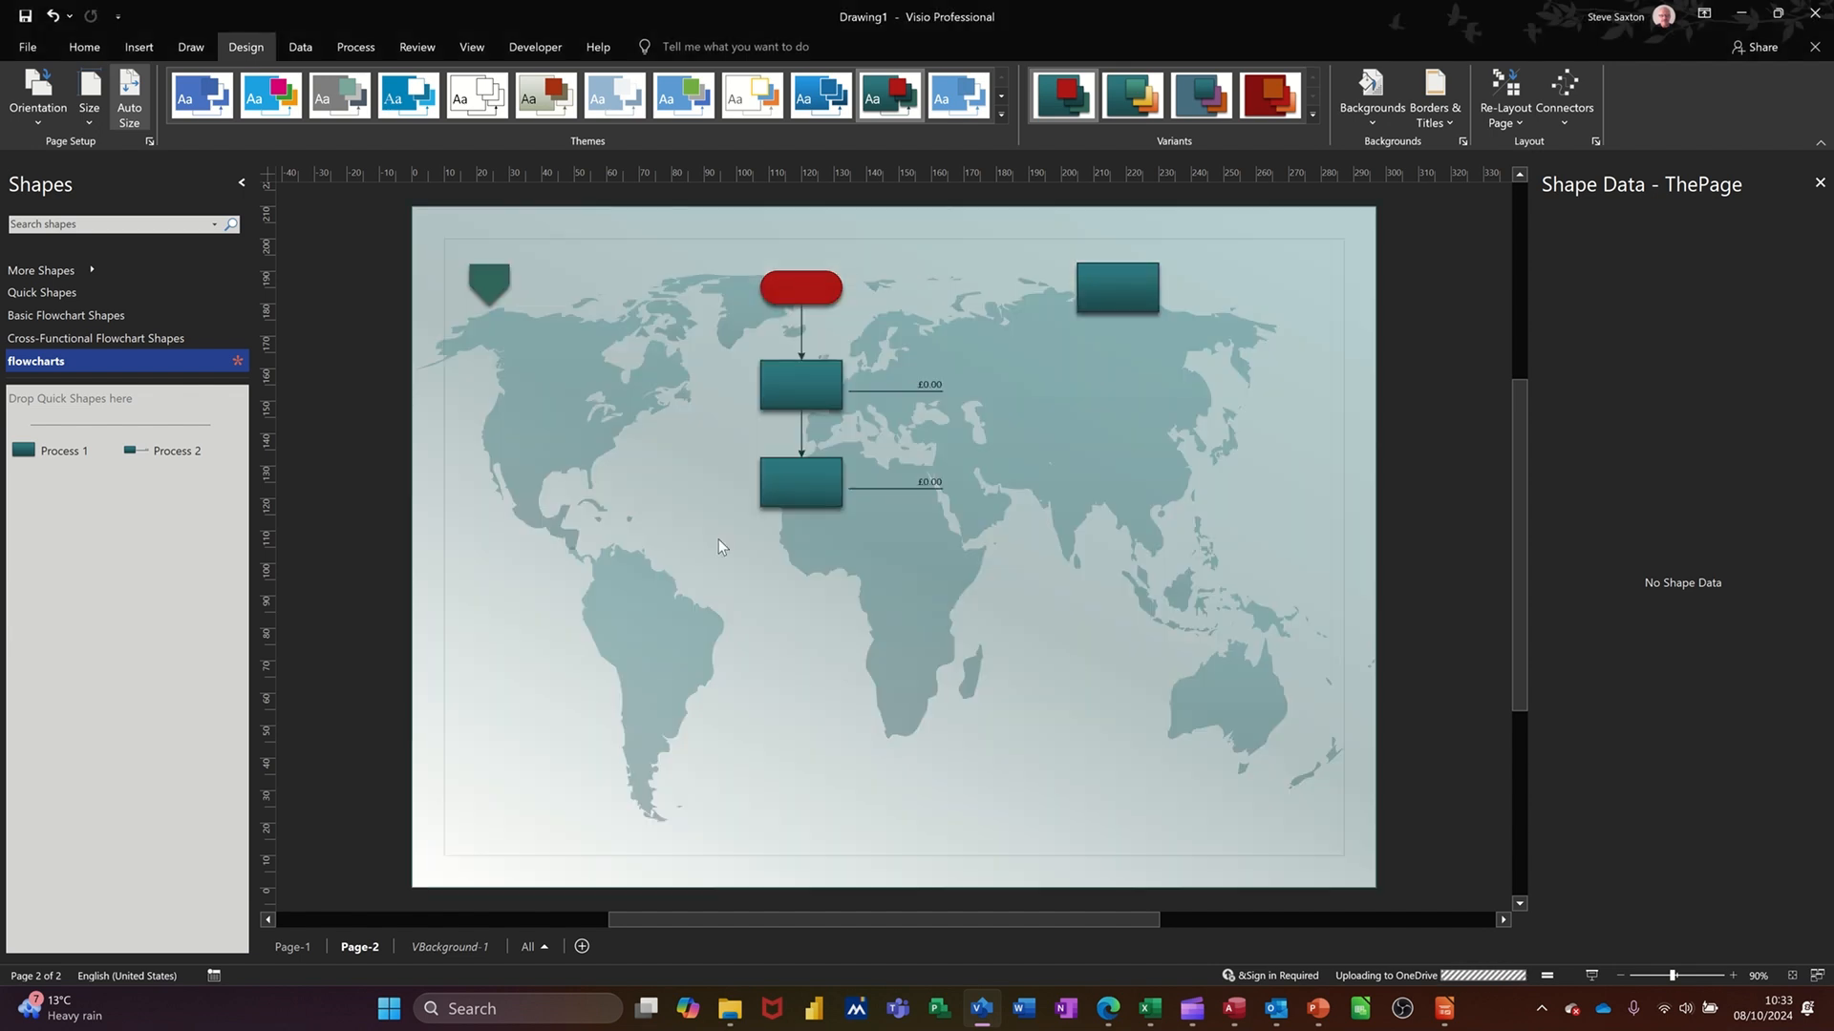
# - Apply a border and title design with a dark header banner, date and page number to Page-1, and view the VBackground-2 page
pyautogui.click(299, 948)
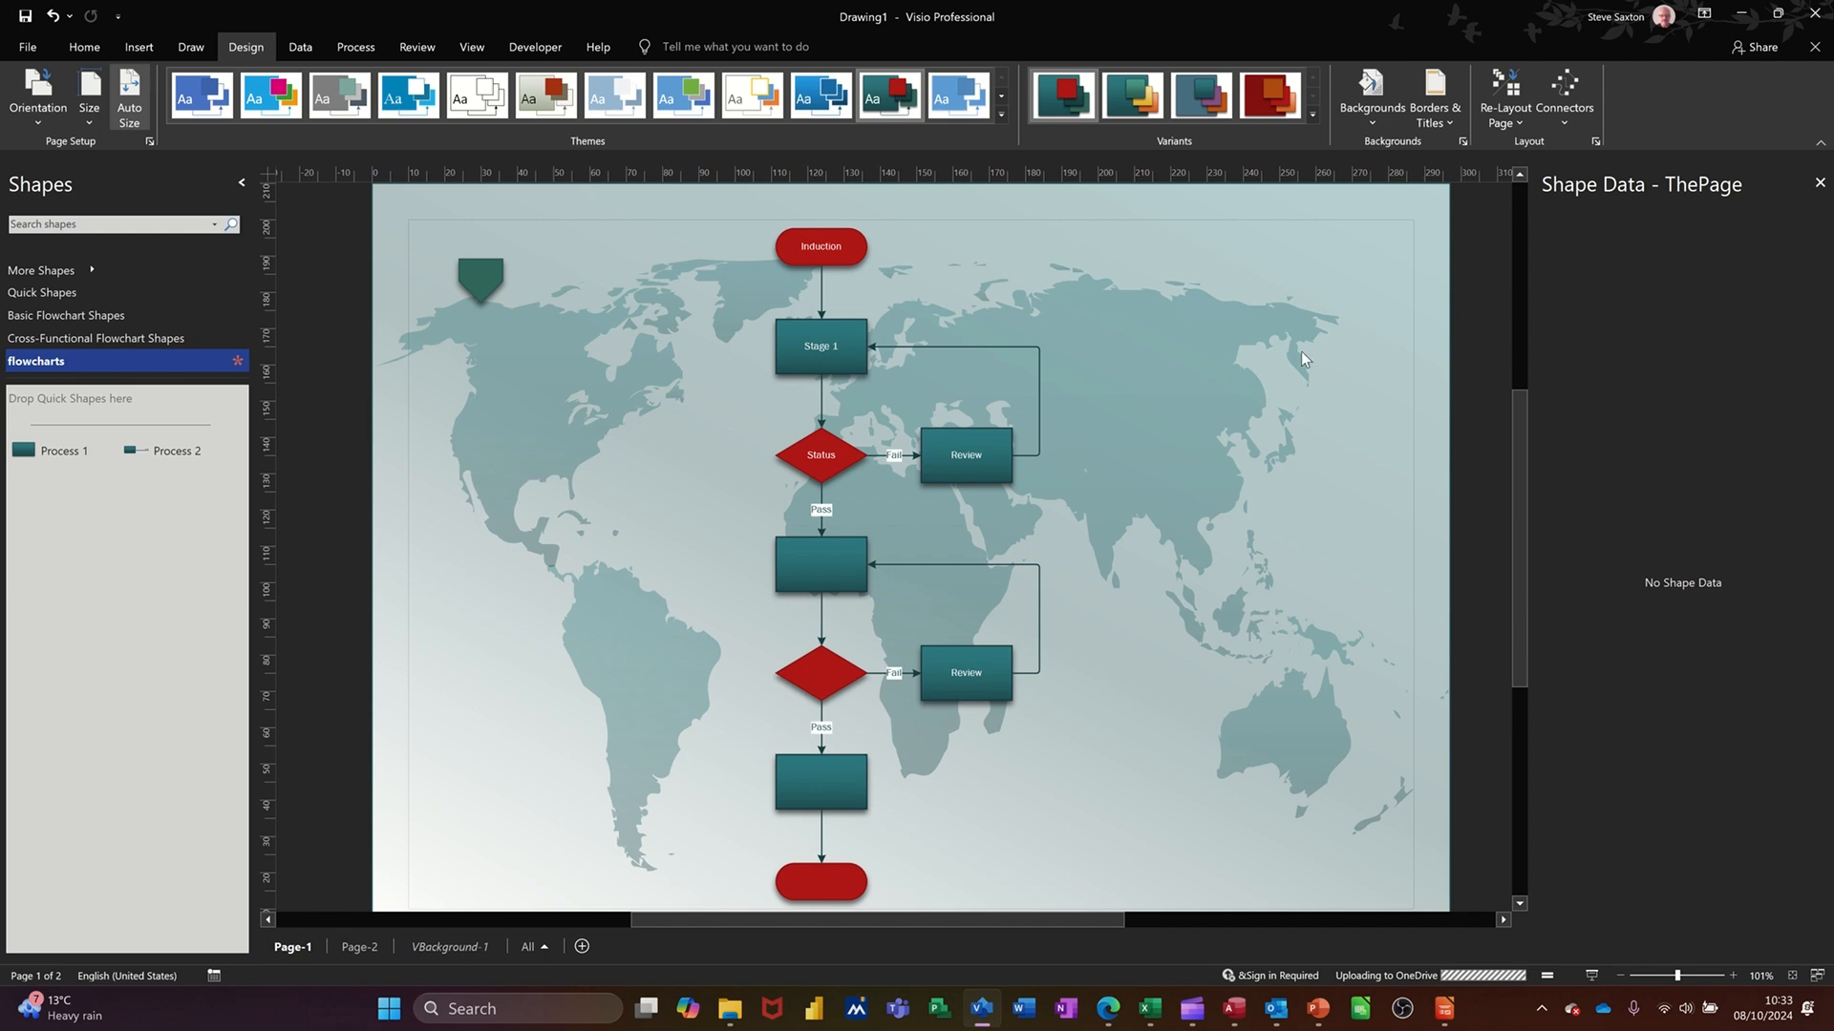
pyautogui.click(1436, 86)
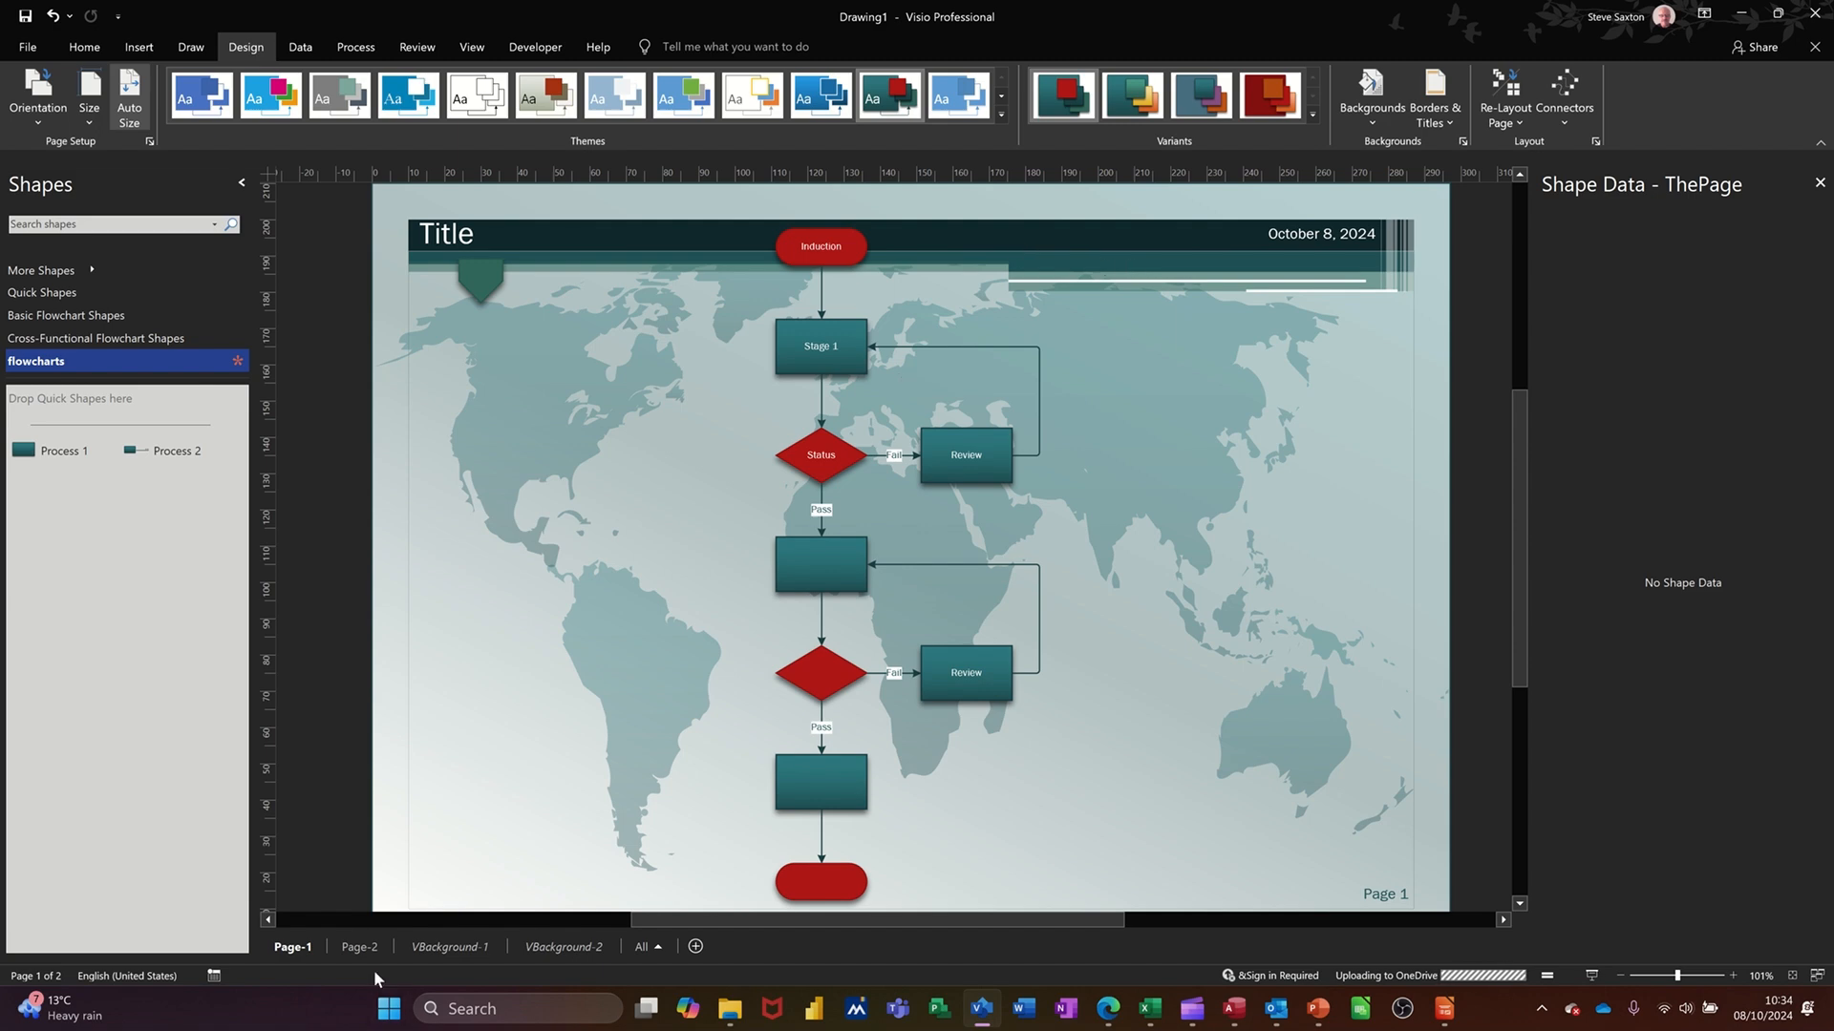
pyautogui.click(538, 955)
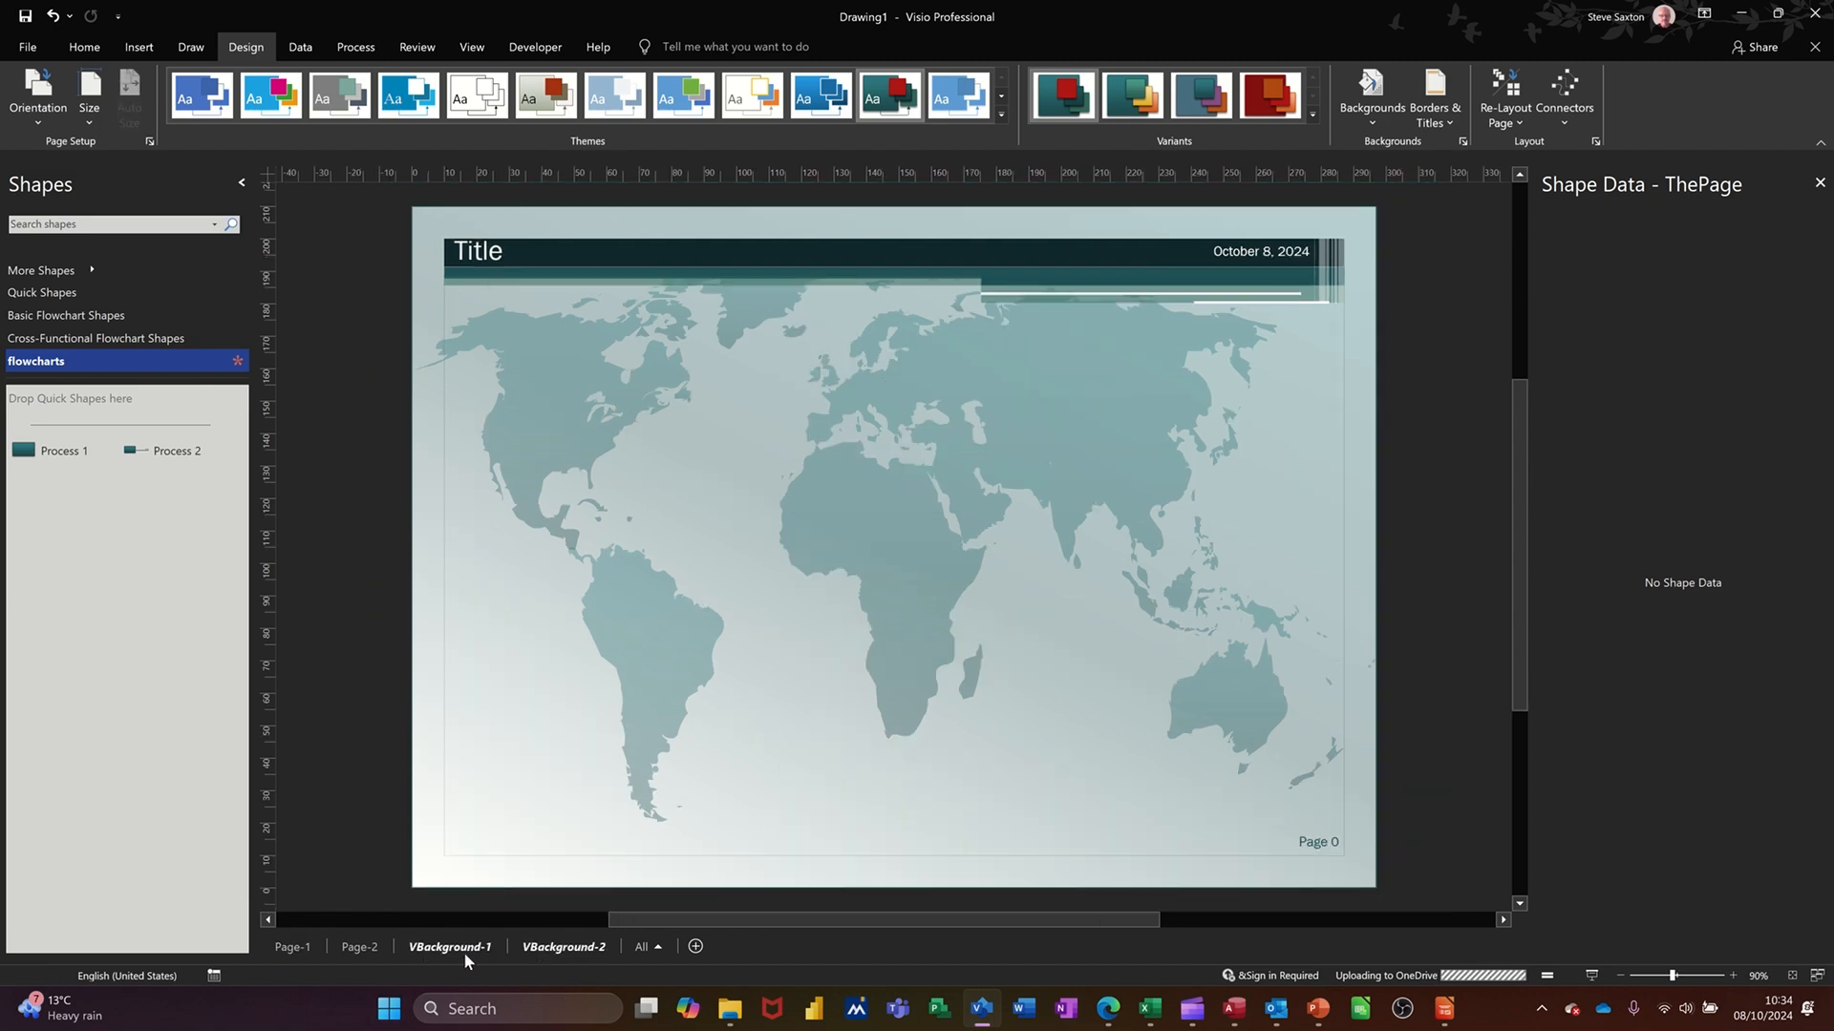